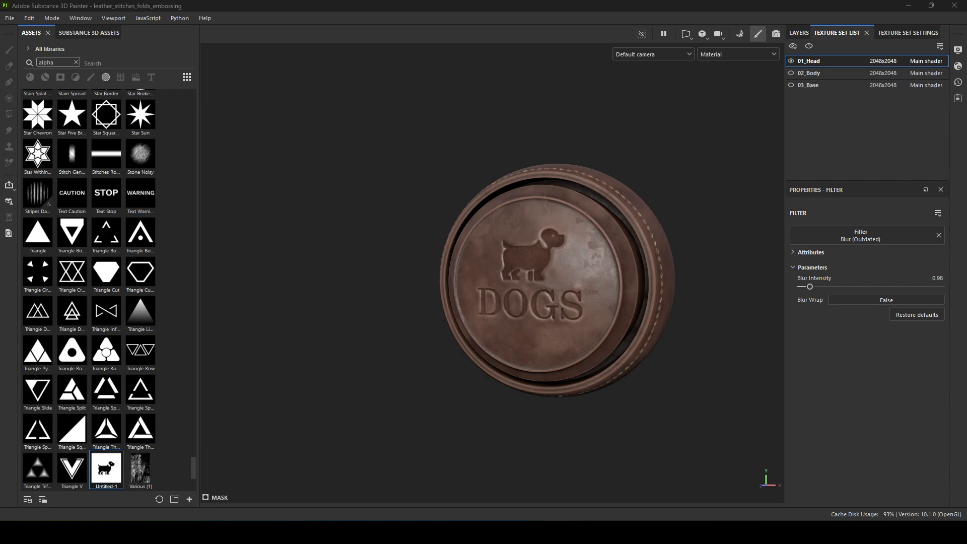
# Examine leather embossing reference photos in the image search results, including the PICARD and LHP examples, and return to Substance 3D Painter
pyautogui.moveTo(966, 323)
pyautogui.mouseDown()
pyautogui.moveTo(818, 335)
pyautogui.moveTo(721, 1)
pyautogui.mouseUp()
pyautogui.scroll(-2, 498, 281)
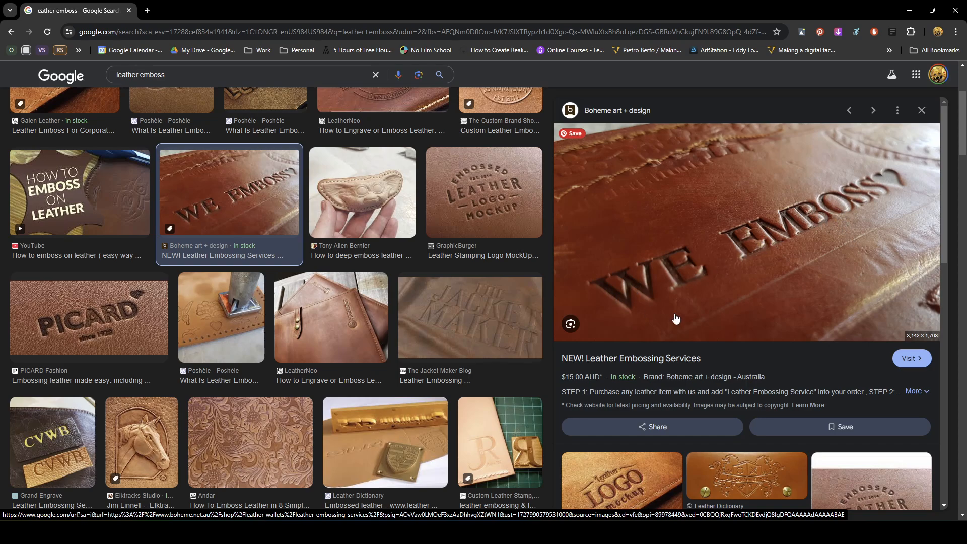
pyautogui.click(91, 348)
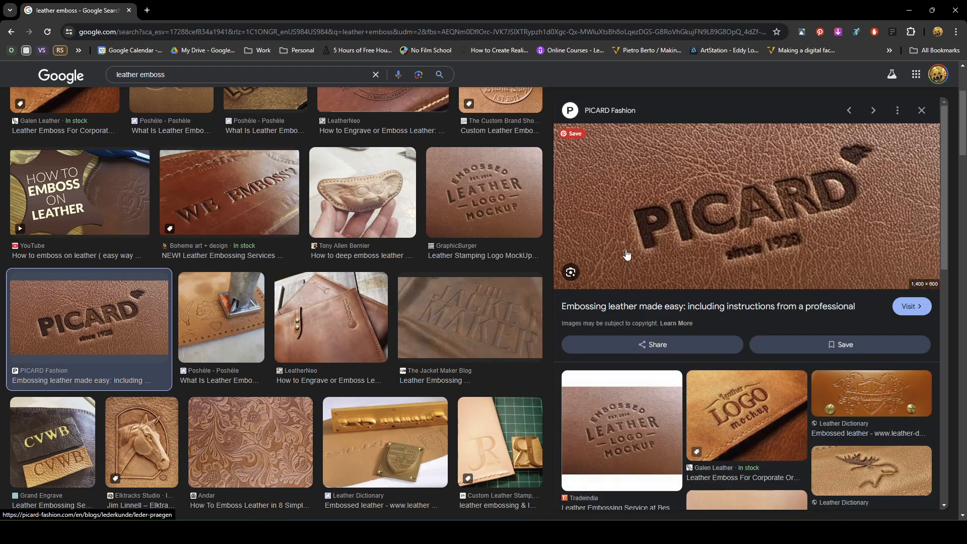
pyautogui.scroll(-3, 280, 370)
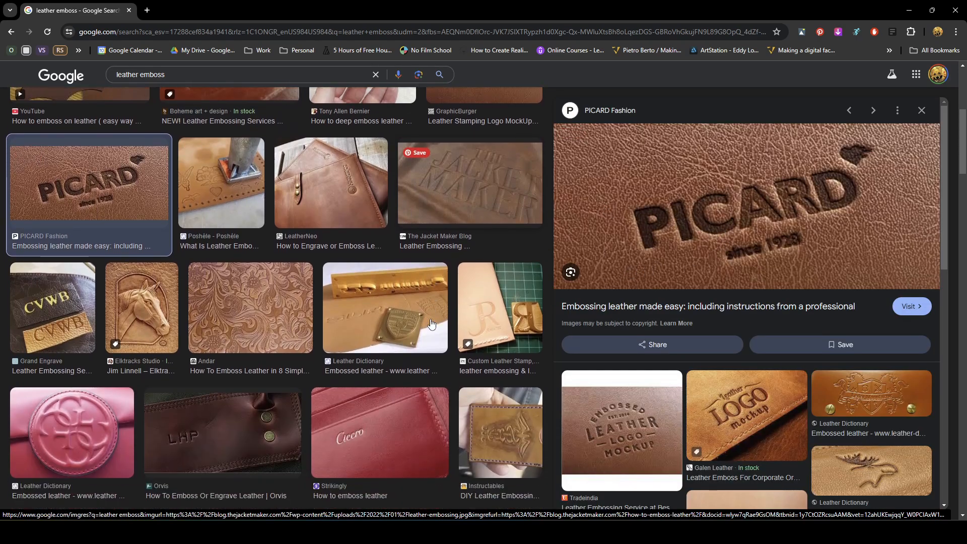
pyautogui.scroll(-2, 280, 369)
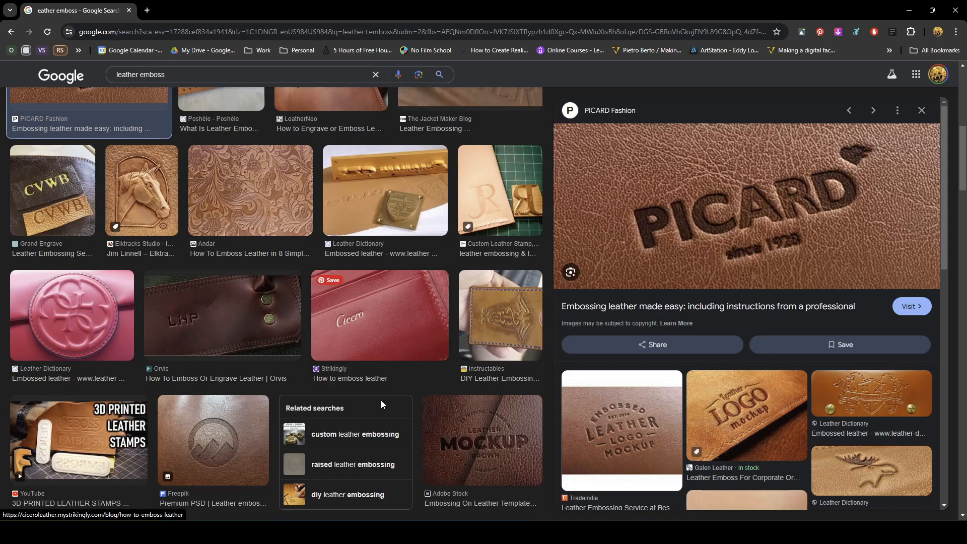
pyautogui.click(226, 317)
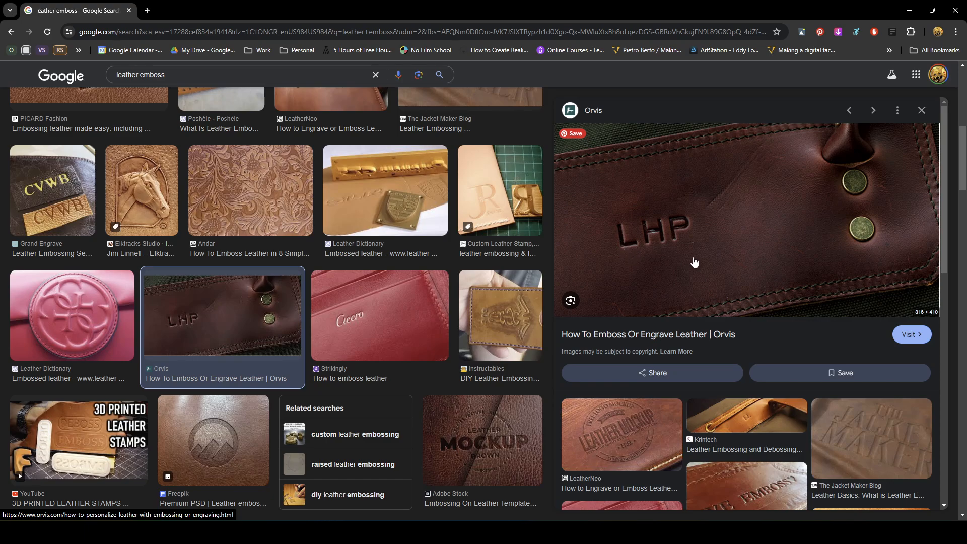
pyautogui.click(909, 10)
# Hide the Engraving group's layers above the color layer and toggle the color layer's visibility to check its effect
pyautogui.keyDown('alt'); pyautogui.moveTo(598, 346); pyautogui.dragTo(630, 355); pyautogui.keyUp('alt')
pyautogui.click(799, 32)
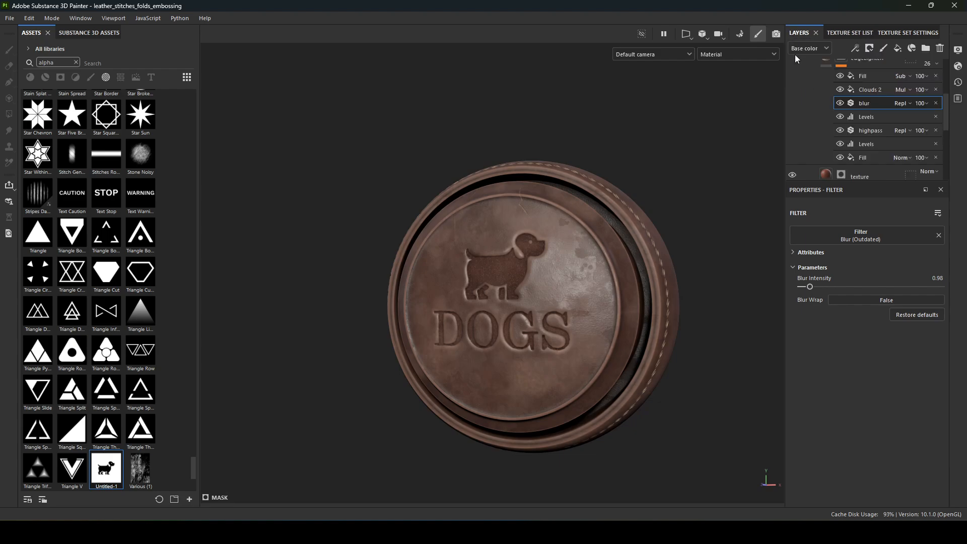
pyautogui.click(818, 90)
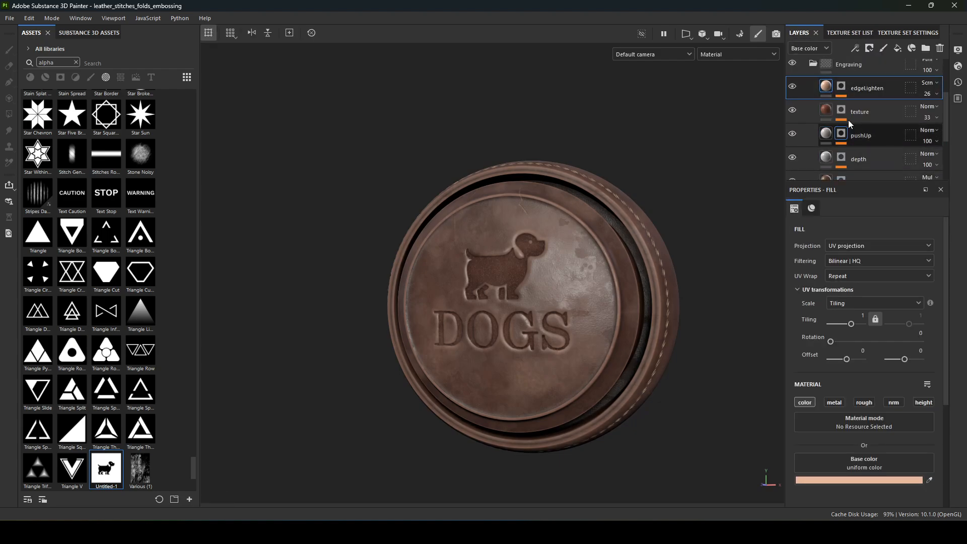
pyautogui.scroll(-3, 801, 161)
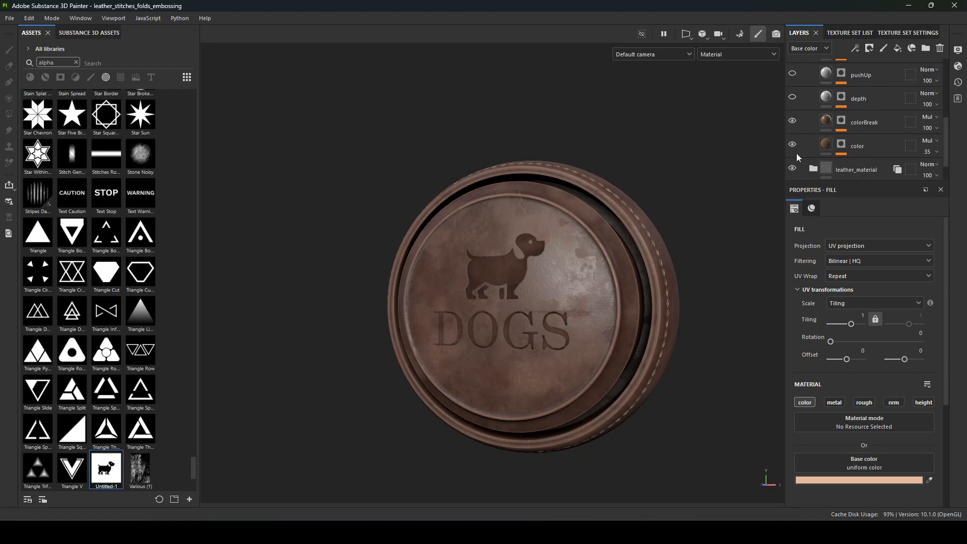
pyautogui.click(793, 146)
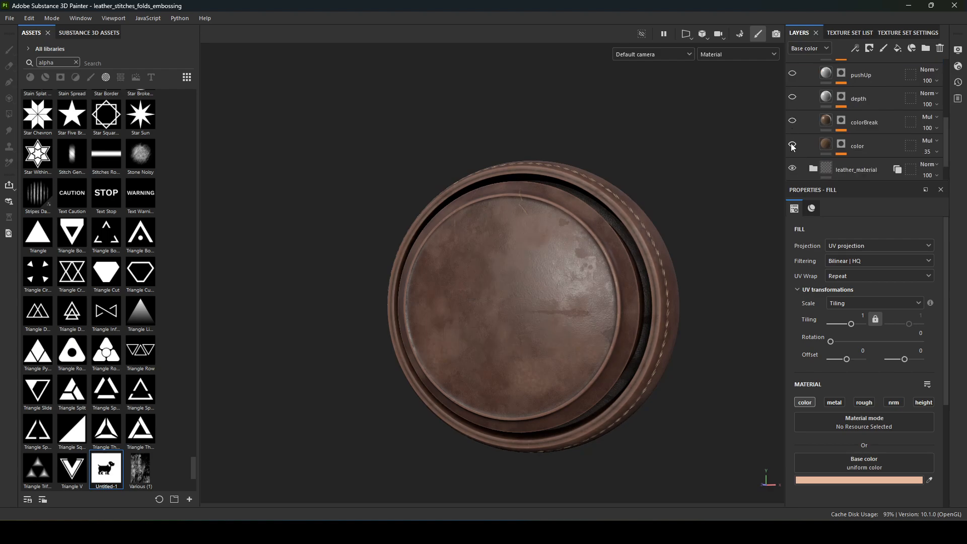
pyautogui.click(793, 146)
pyautogui.click(792, 146)
pyautogui.click(793, 146)
pyautogui.click(792, 146)
pyautogui.click(792, 144)
# Turn off the metal and height channels of the color layer, keeping only color and rough
pyautogui.moveTo(580, 189)
pyautogui.keyDown('alt'); pyautogui.mouseDown()
pyautogui.moveTo(595, 189)
pyautogui.moveTo(597, 201)
pyautogui.moveTo(643, 204)
pyautogui.moveTo(590, 204)
pyautogui.mouseUp(); pyautogui.keyUp('alt')
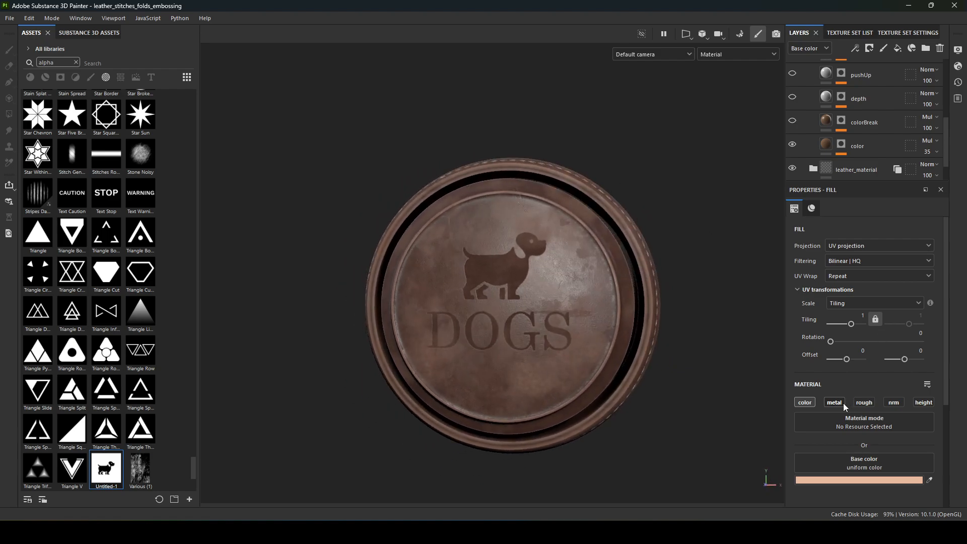
pyautogui.click(858, 146)
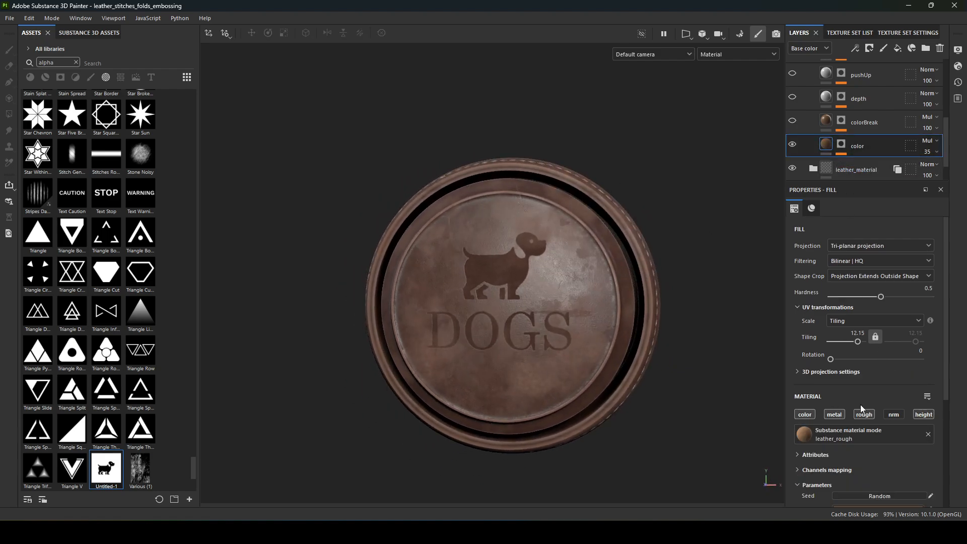
pyautogui.click(838, 418)
pyautogui.keyDown('alt'); pyautogui.moveTo(684, 401); pyautogui.dragTo(708, 359); pyautogui.keyUp('alt')
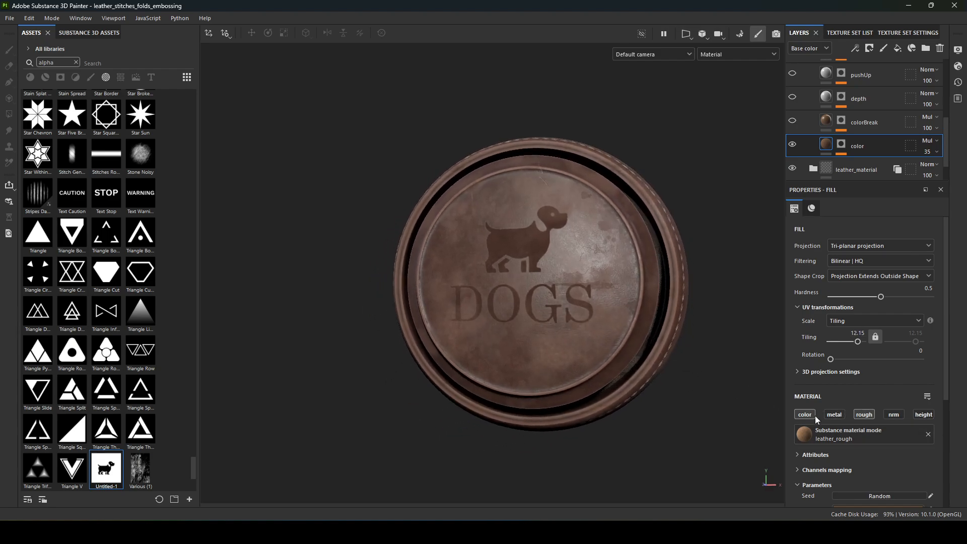
# Set the roughness of the color layer's leather_rough material to 0.78 and compare the layer off and on
pyautogui.scroll(-5, 836, 412)
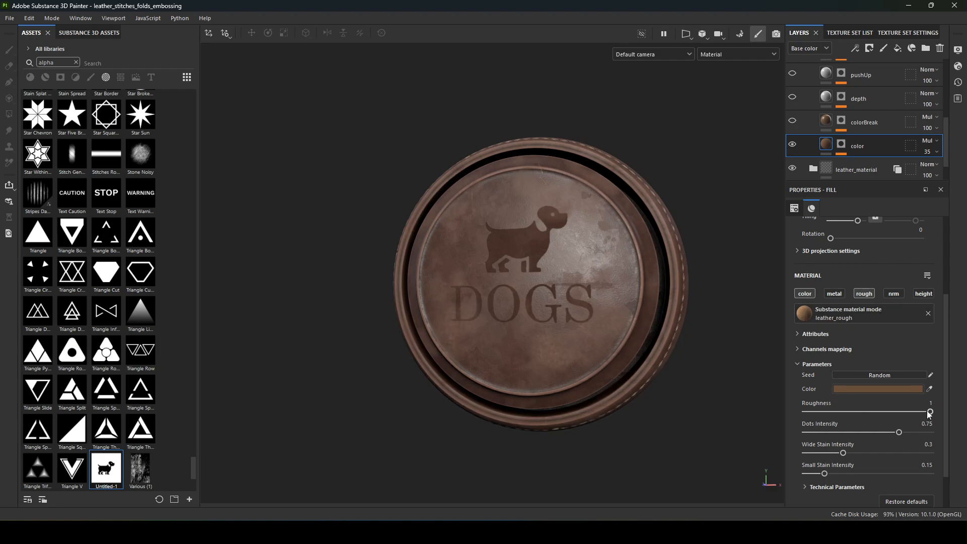
pyautogui.moveTo(930, 412); pyautogui.dragTo(899, 412)
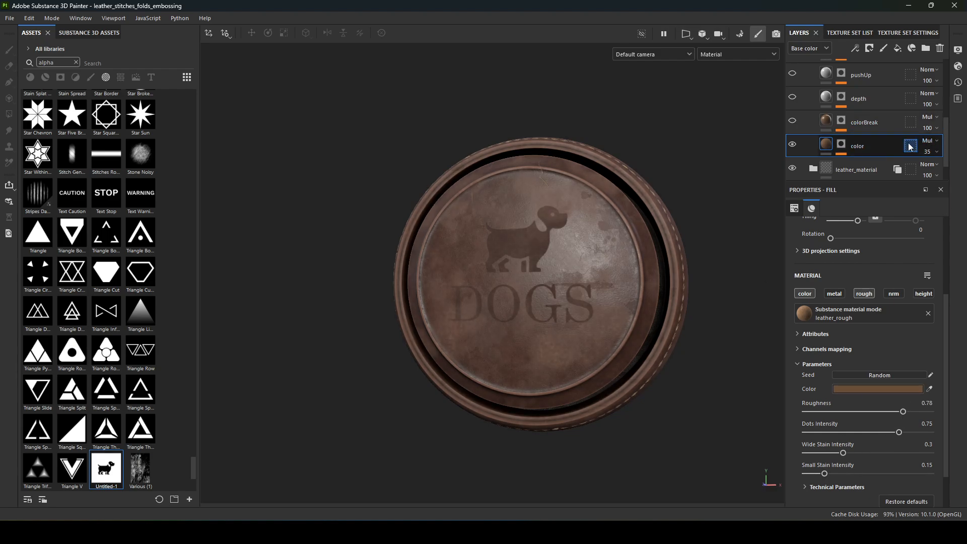
pyautogui.click(793, 145)
pyautogui.click(793, 145)
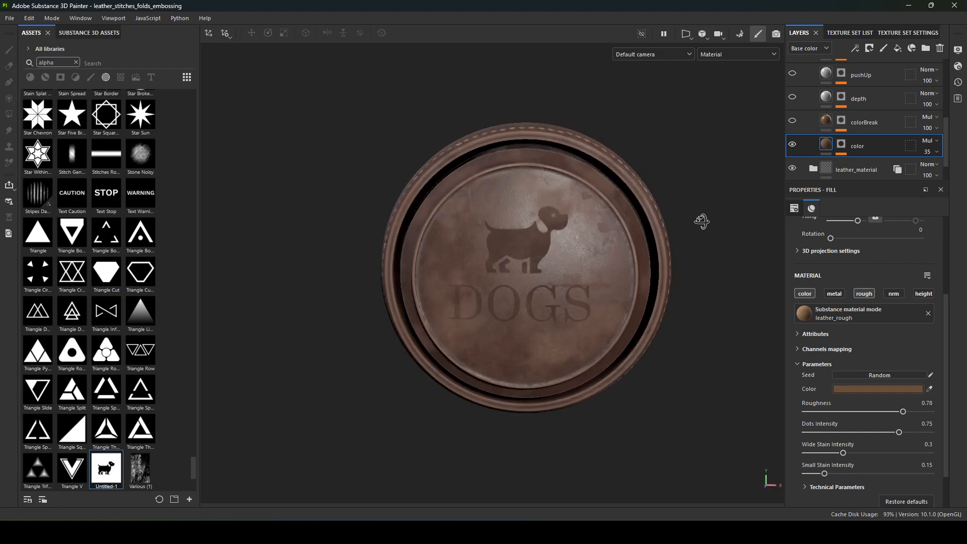
# Display the color layer's mask and hide its other effects so only the dog image fill remains enabled
pyautogui.keyDown('alt'); pyautogui.click(841, 145); pyautogui.keyUp('alt')
pyautogui.scroll(-2, 842, 155)
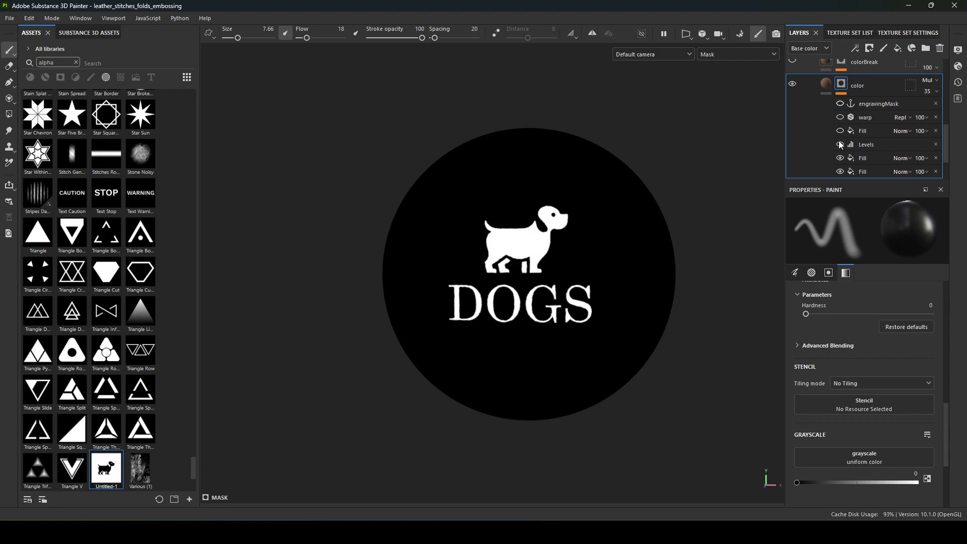
pyautogui.click(841, 146)
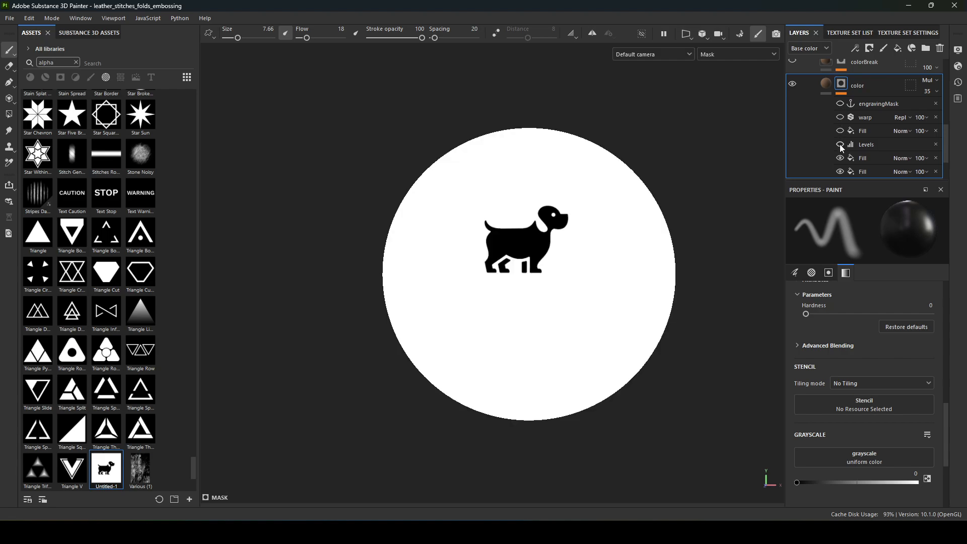
pyautogui.click(840, 158)
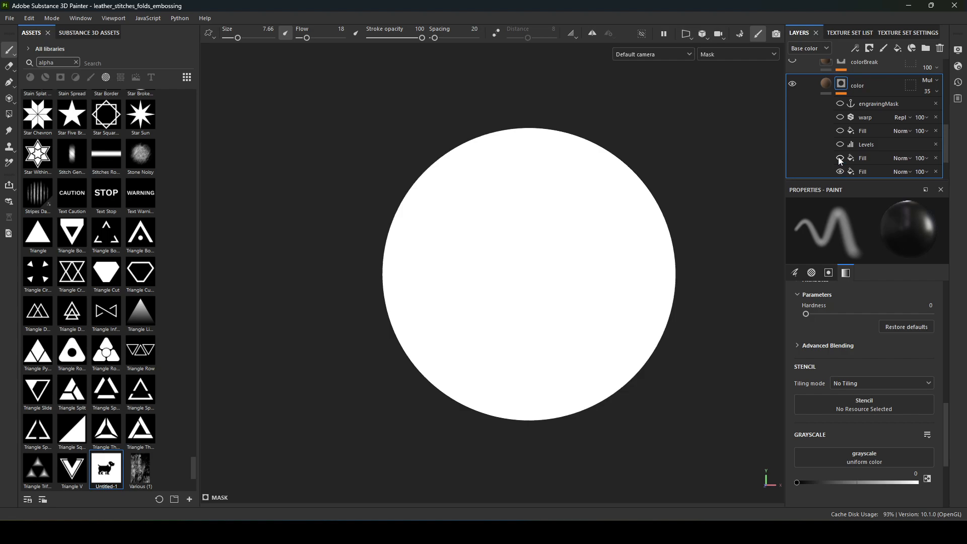
pyautogui.click(840, 172)
pyautogui.click(841, 158)
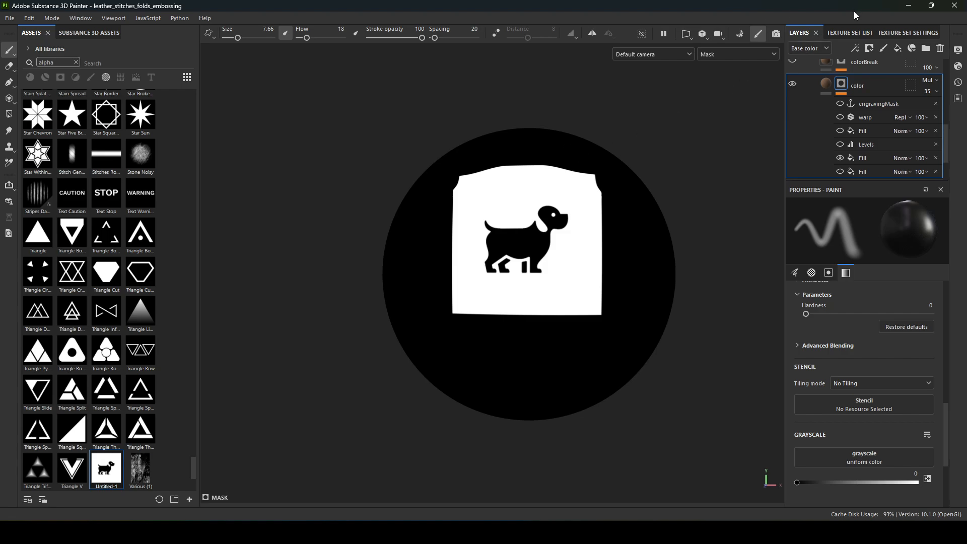
# Try Repeat as the dog image fill's UV Wrap mode, and set it back to None
pyautogui.click(872, 158)
pyautogui.scroll(4, 861, 264)
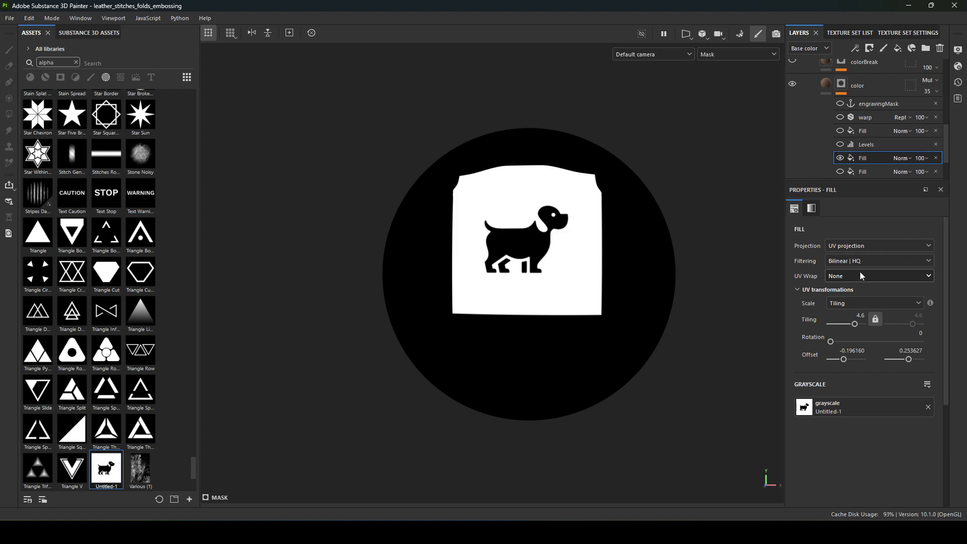
pyautogui.click(862, 276)
pyautogui.click(847, 310)
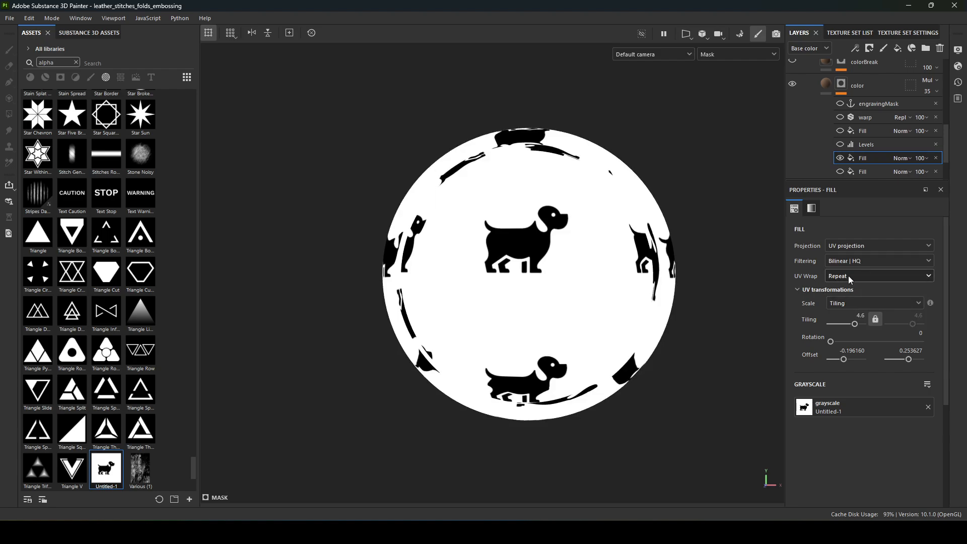
pyautogui.click(848, 276)
pyautogui.click(849, 287)
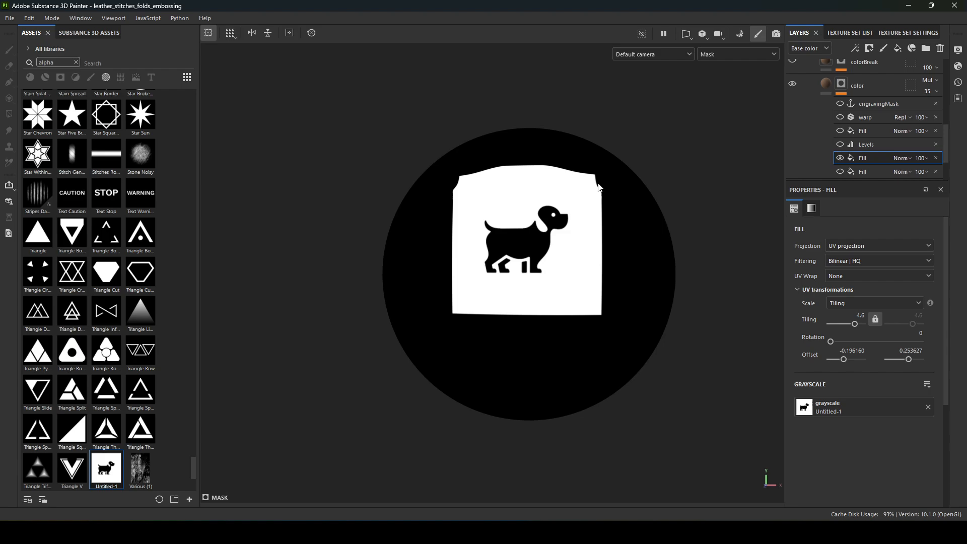
# Re-enable the white base fill and the Levels effect in the color layer's mask
pyautogui.click(840, 172)
pyautogui.click(850, 172)
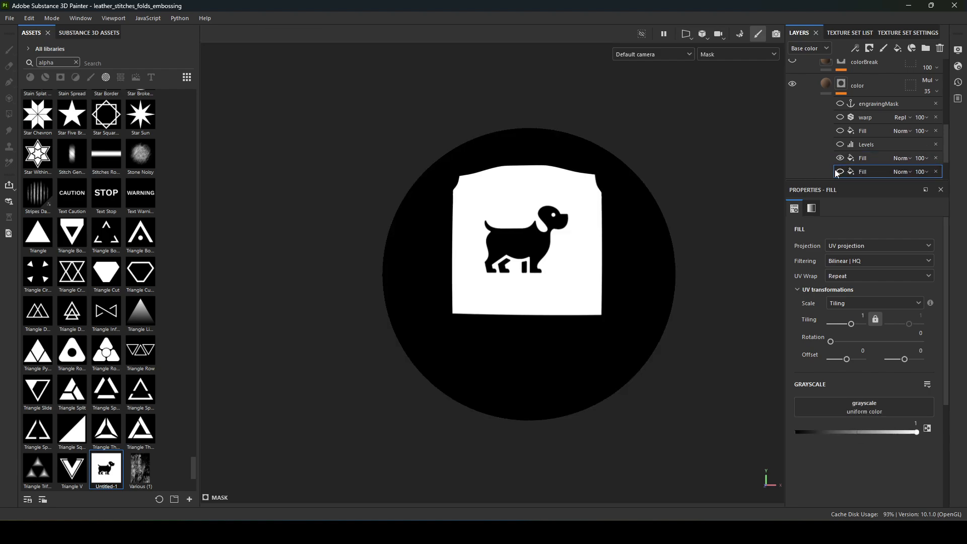
pyautogui.click(839, 171)
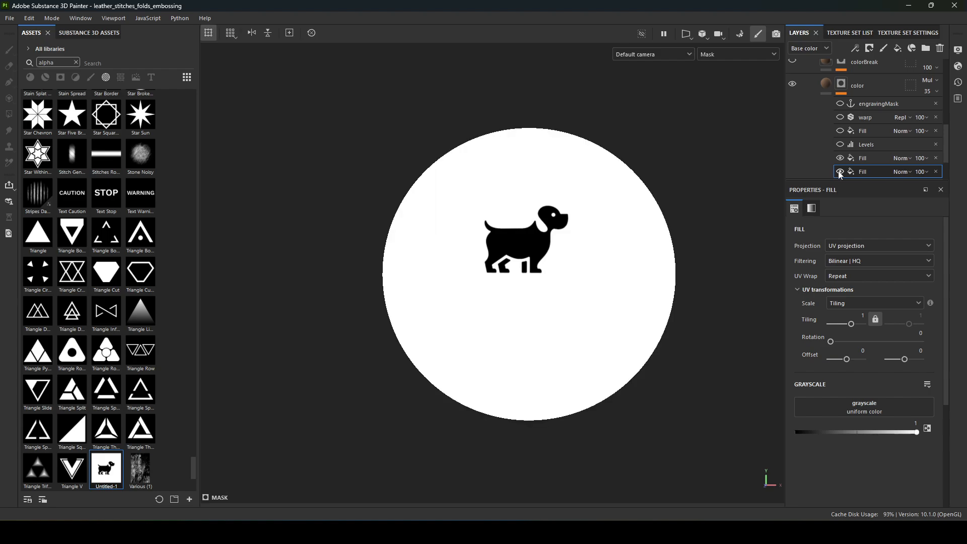
pyautogui.click(841, 145)
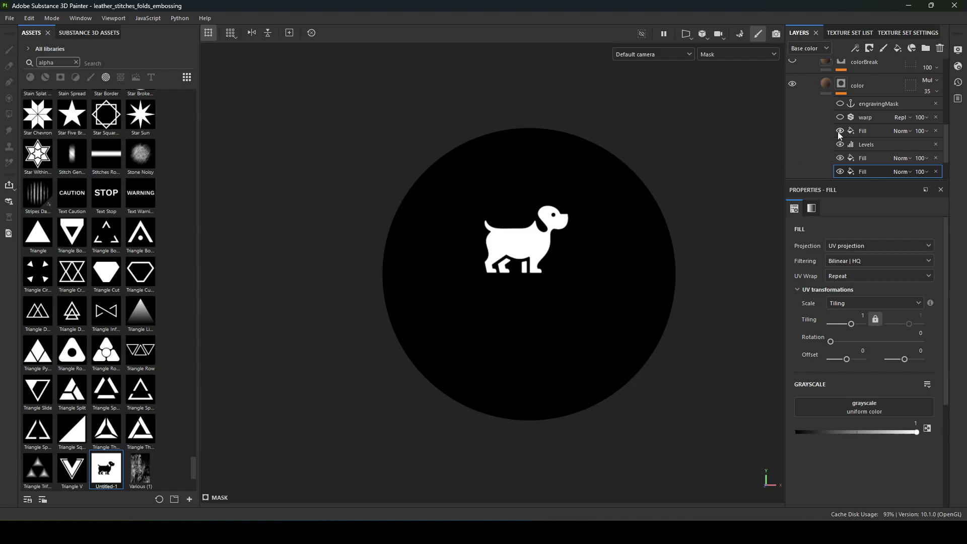
# Re-enable and select the DOGS text fill in the mask, and show only font resources in the asset library
pyautogui.click(838, 131)
pyautogui.click(839, 132)
pyautogui.click(864, 131)
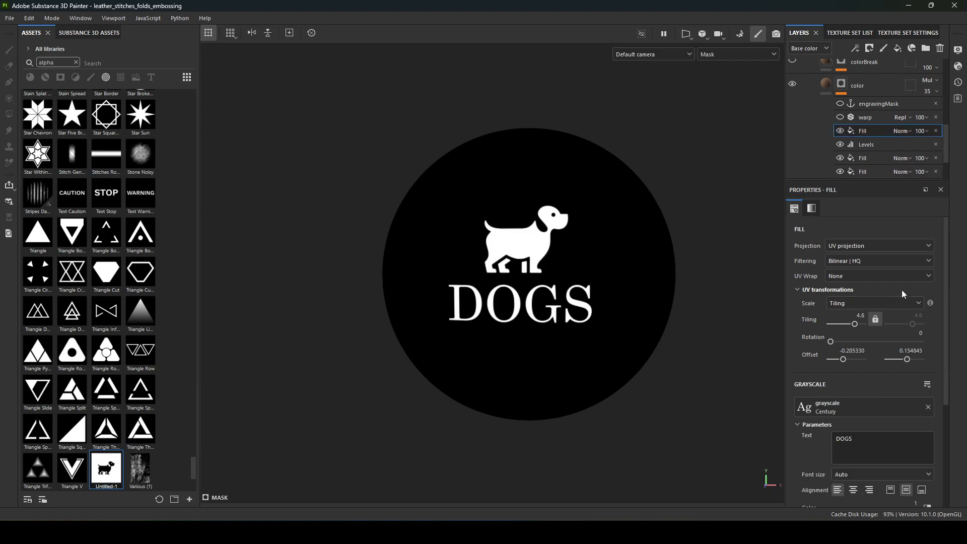
pyautogui.click(77, 62)
pyautogui.click(151, 77)
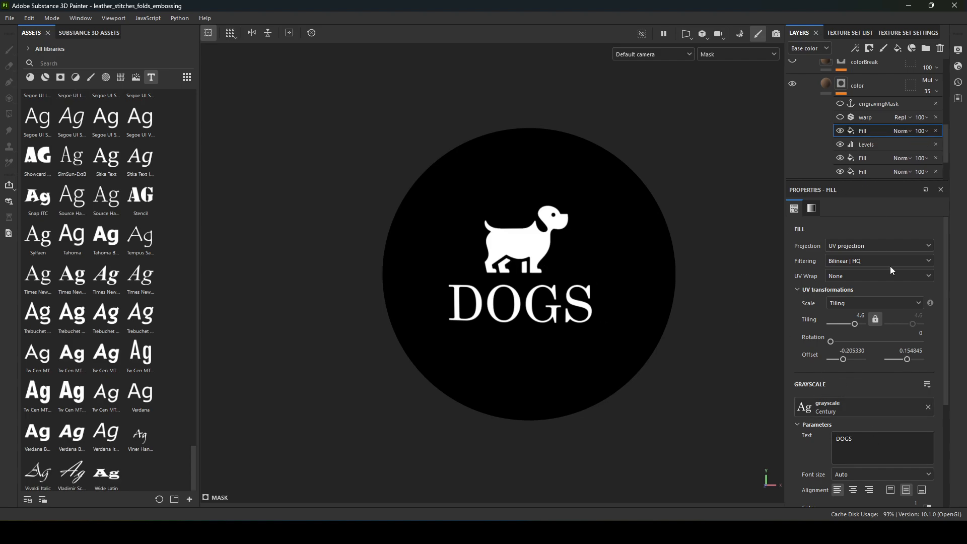
# Center the DOGS text horizontally and look over its font resource and advanced text settings
pyautogui.scroll(-1, 851, 416)
pyautogui.doubleClick(869, 416)
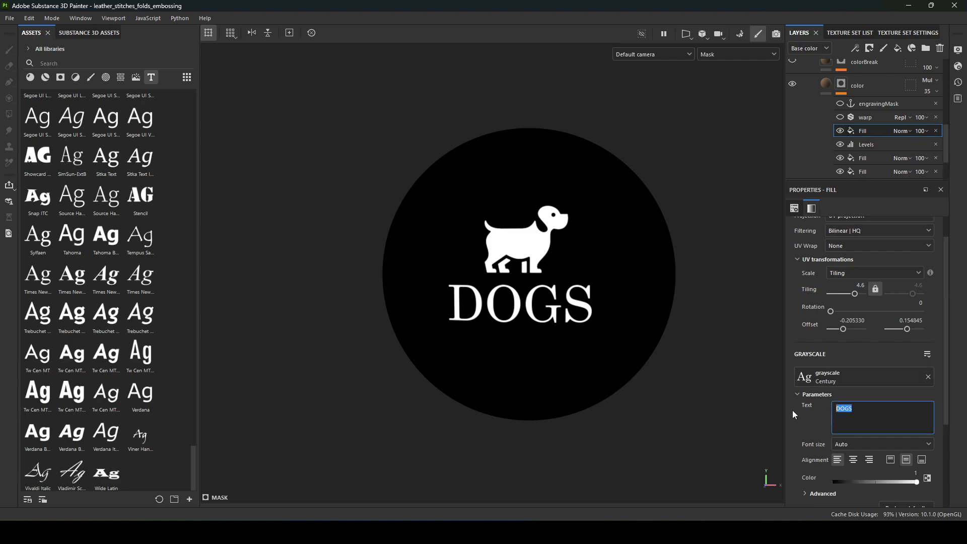
pyautogui.click(871, 376)
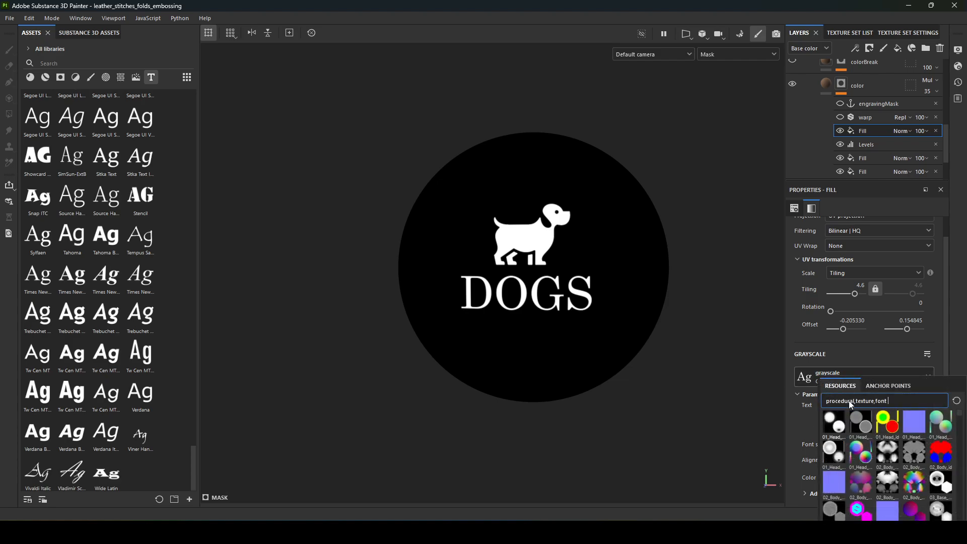
pyautogui.click(734, 385)
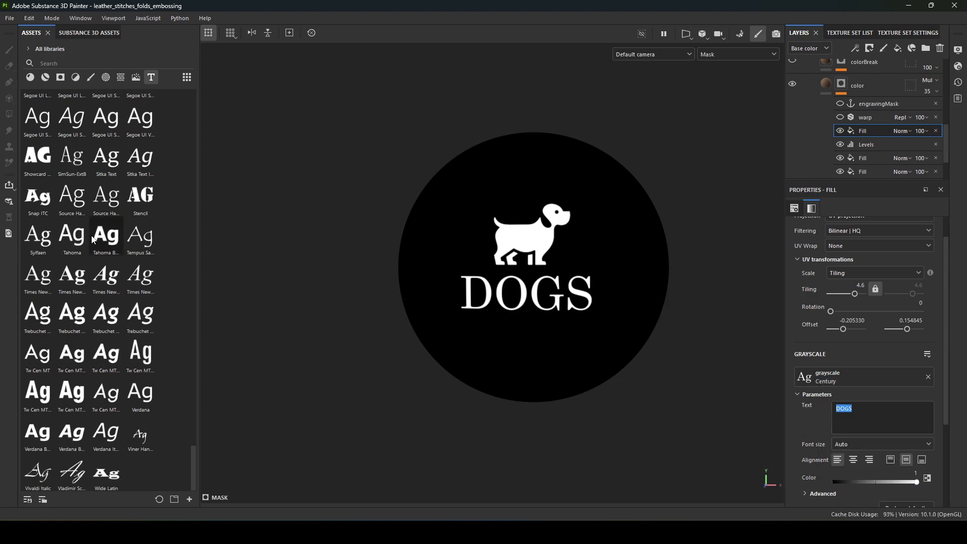
pyautogui.click(852, 459)
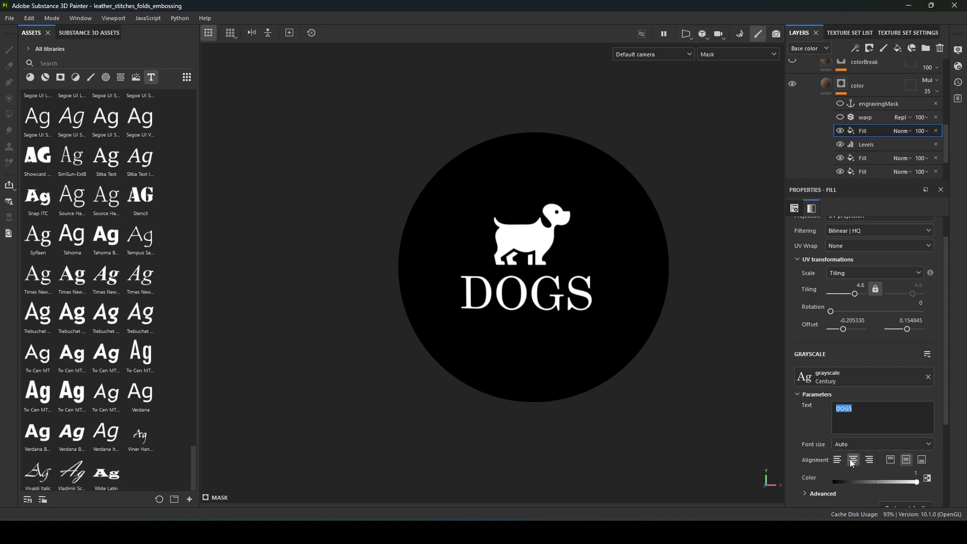
pyautogui.scroll(-1, 876, 464)
pyautogui.click(817, 435)
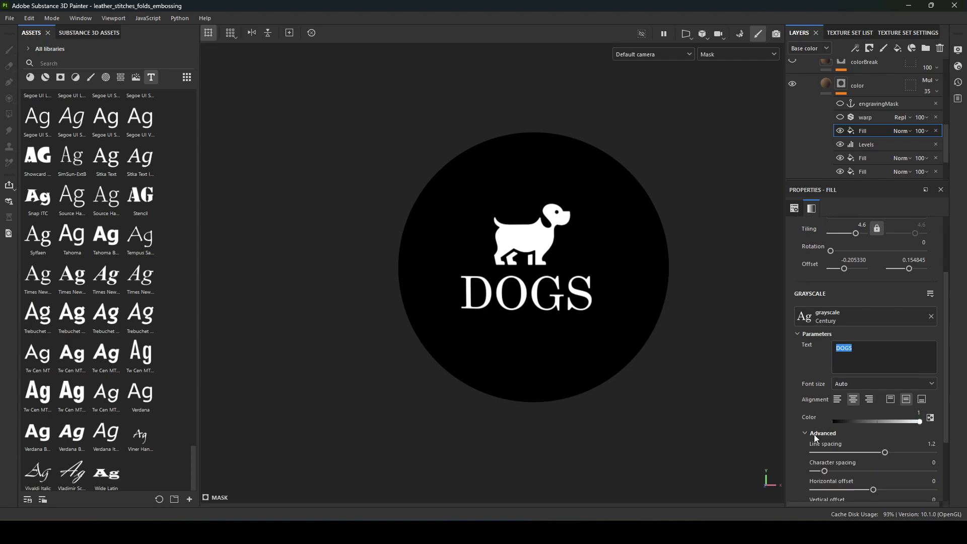
pyautogui.click(814, 435)
pyautogui.scroll(2, 823, 428)
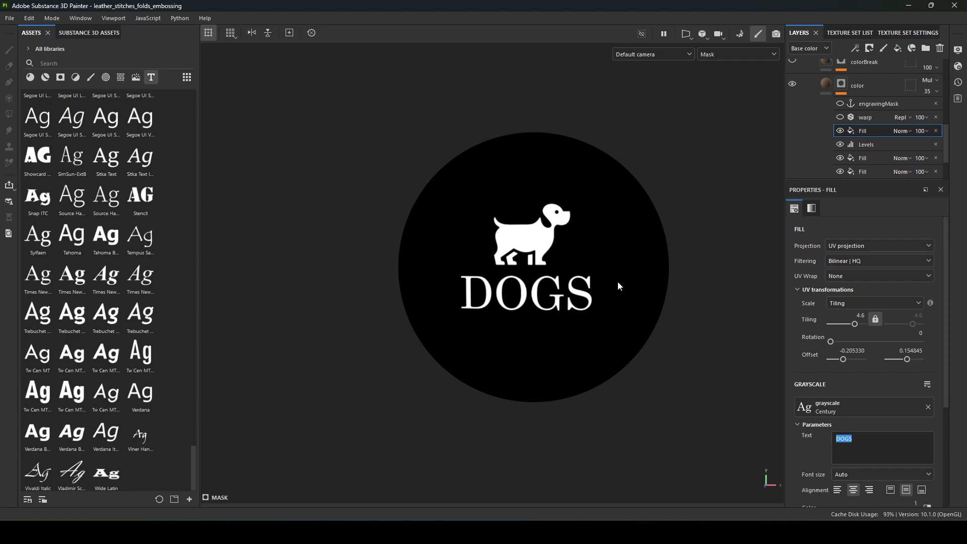
# Re-enable the warp filter in the color layer's mask and inspect the engraving edges up close in the material view
pyautogui.click(842, 118)
pyautogui.press('m')
pyautogui.keyDown('alt'); pyautogui.moveTo(703, 224); pyautogui.dragTo(726, 267, button='right'); pyautogui.keyUp('alt')
pyautogui.keyDown('alt'); pyautogui.moveTo(715, 287); pyautogui.dragTo(700, 313); pyautogui.keyUp('alt')
pyautogui.keyDown('alt'); pyautogui.moveTo(731, 322); pyautogui.dragTo(766, 357, button='right'); pyautogui.keyUp('alt')
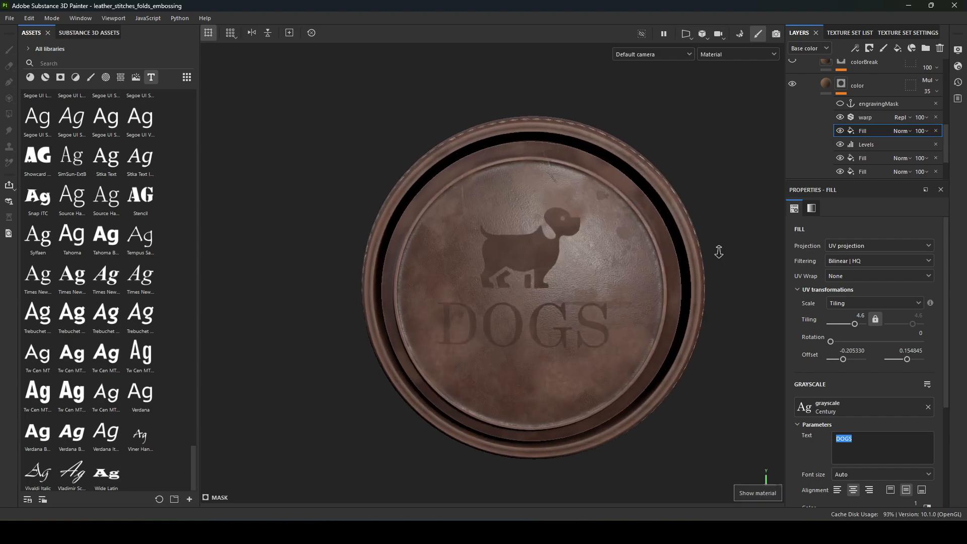
pyautogui.keyDown('alt'); pyautogui.moveTo(639, 383); pyautogui.dragTo(664, 306); pyautogui.keyUp('alt')
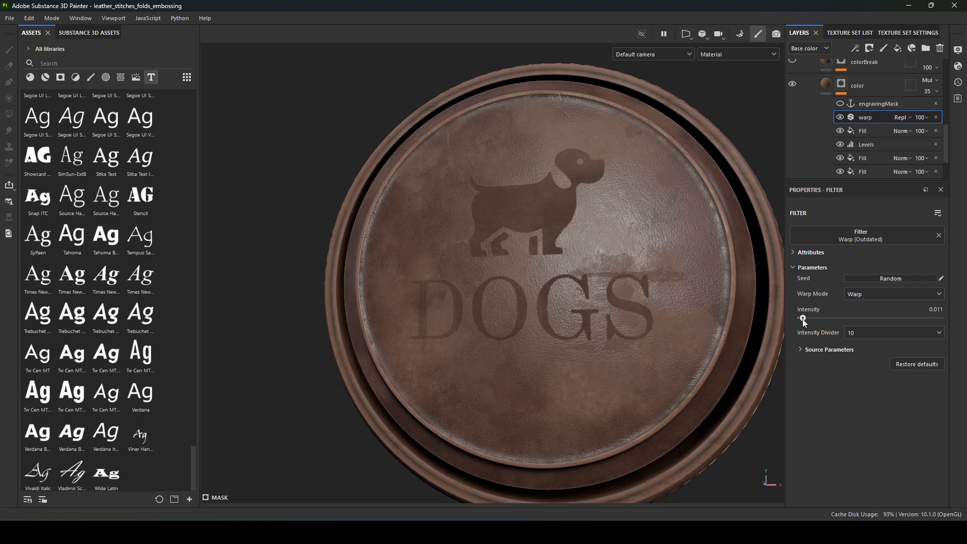
# Set the color mask's warp filter intensity to 0.014 and check its effect on the engraving edges in the material view
pyautogui.moveTo(802, 318); pyautogui.dragTo(803, 318)
pyautogui.keyDown('alt'); pyautogui.moveTo(636, 364); pyautogui.dragTo(652, 345); pyautogui.keyUp('alt')
pyautogui.keyDown('alt'); pyautogui.moveTo(652, 346); pyautogui.dragTo(518, 303, button='right'); pyautogui.keyUp('alt')
pyautogui.keyDown('alt'); pyautogui.moveTo(518, 302); pyautogui.dragTo(603, 256); pyautogui.keyUp('alt')
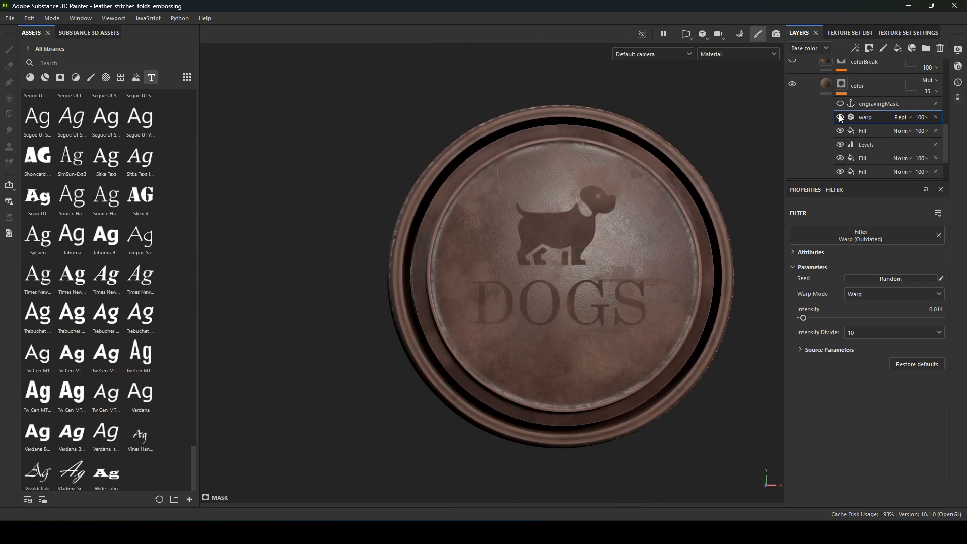
pyautogui.moveTo(675, 199)
pyautogui.keyDown('alt'); pyautogui.mouseDown()
pyautogui.moveTo(689, 183)
pyautogui.moveTo(667, 192)
pyautogui.mouseUp(); pyautogui.keyUp('alt')
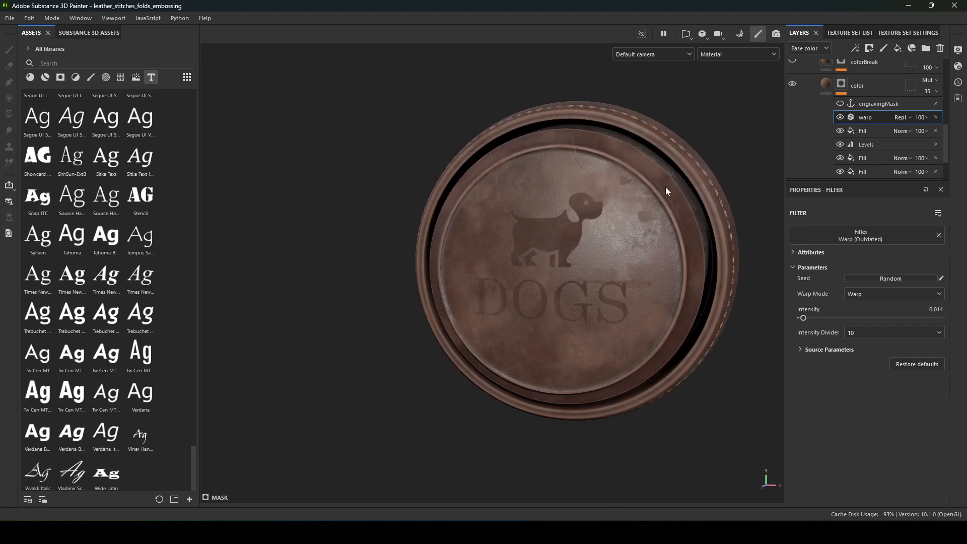
# Add a trial anchor point directly above the warp filter, delete it, and re-enable the engravingMask anchor point
pyautogui.click(842, 105)
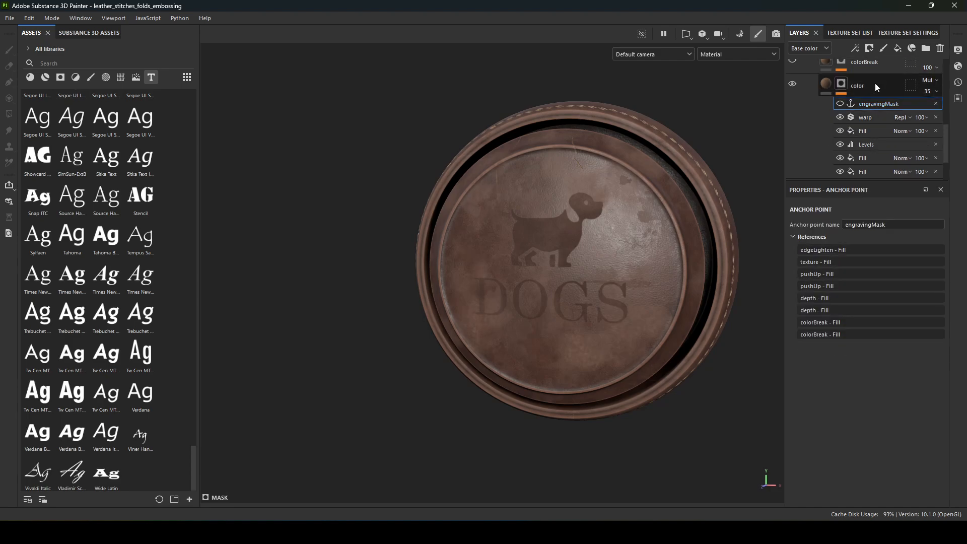
pyautogui.click(864, 117)
pyautogui.rightClick(863, 117)
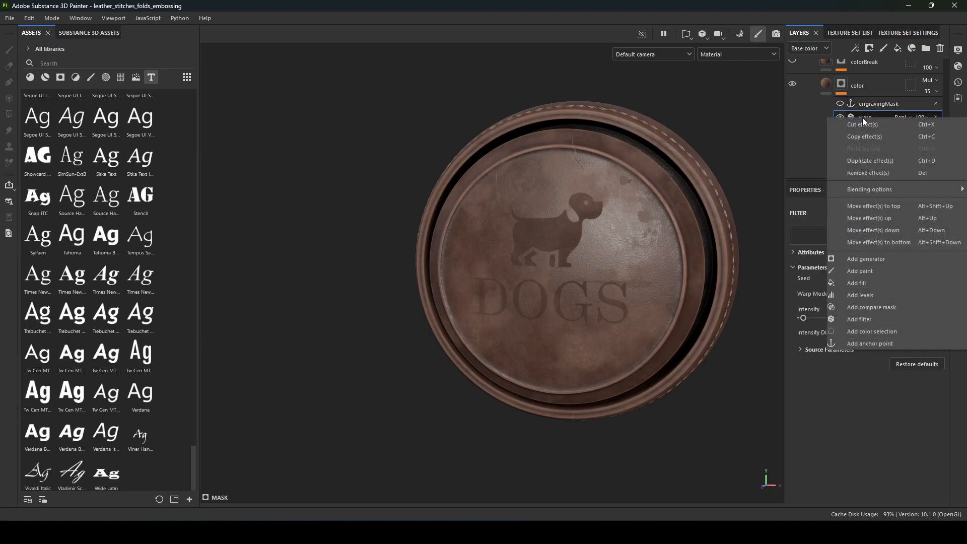
pyautogui.click(905, 348)
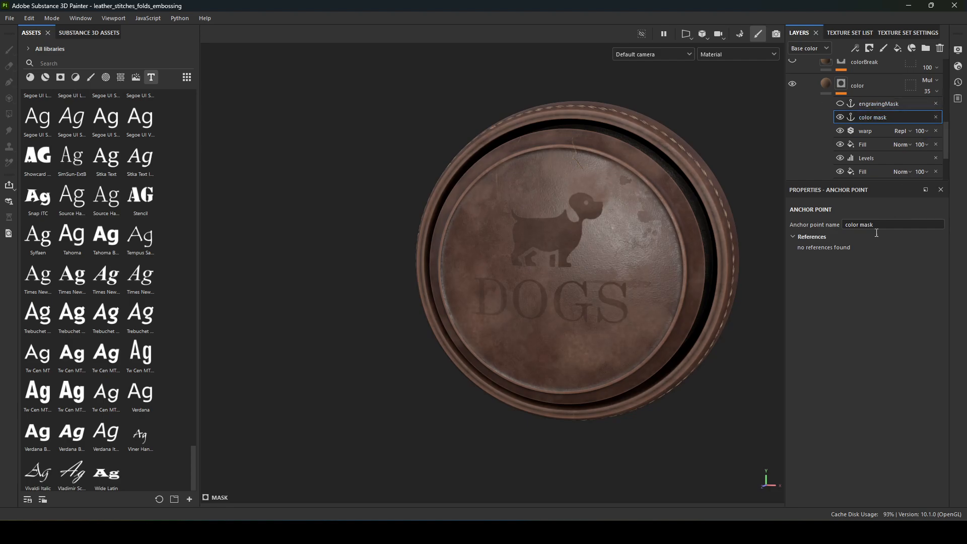
pyautogui.click(937, 117)
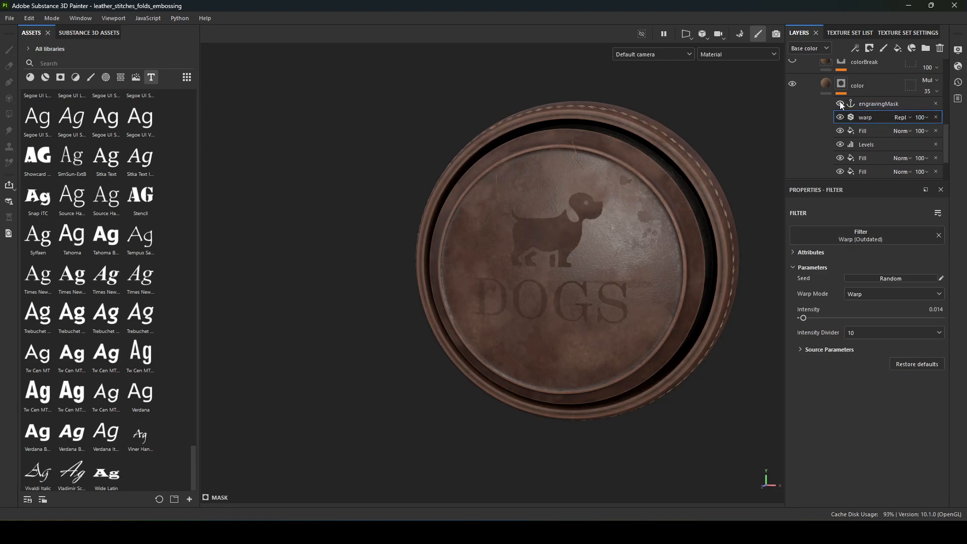
pyautogui.keyDown('alt'); pyautogui.moveTo(652, 254); pyautogui.dragTo(622, 259); pyautogui.keyUp('alt')
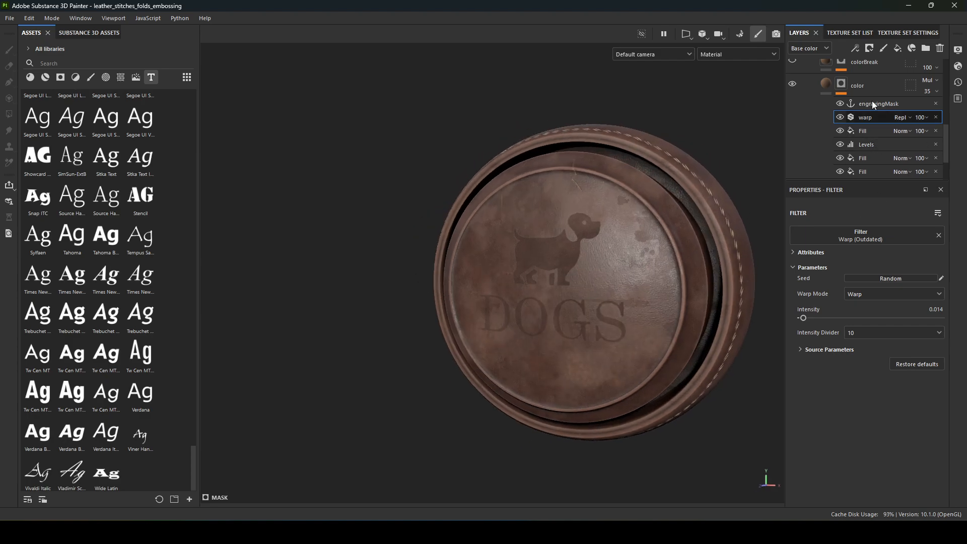
# View the masks of the color, colorBreak, depth and pushUp layers one after another
pyautogui.keyDown('alt'); pyautogui.click(842, 85); pyautogui.keyUp('alt')
pyautogui.scroll(1, 840, 117)
pyautogui.click(842, 92)
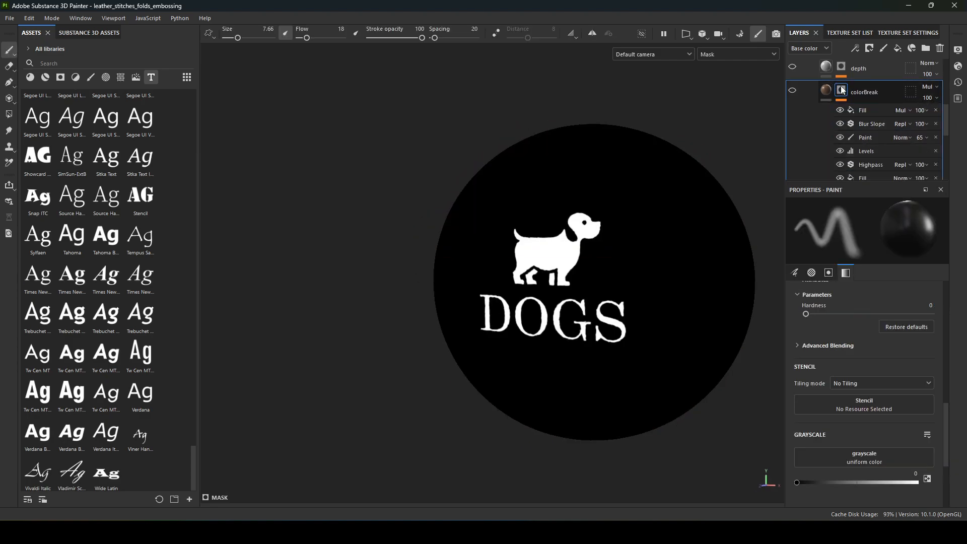
pyautogui.click(841, 67)
pyautogui.scroll(1, 845, 80)
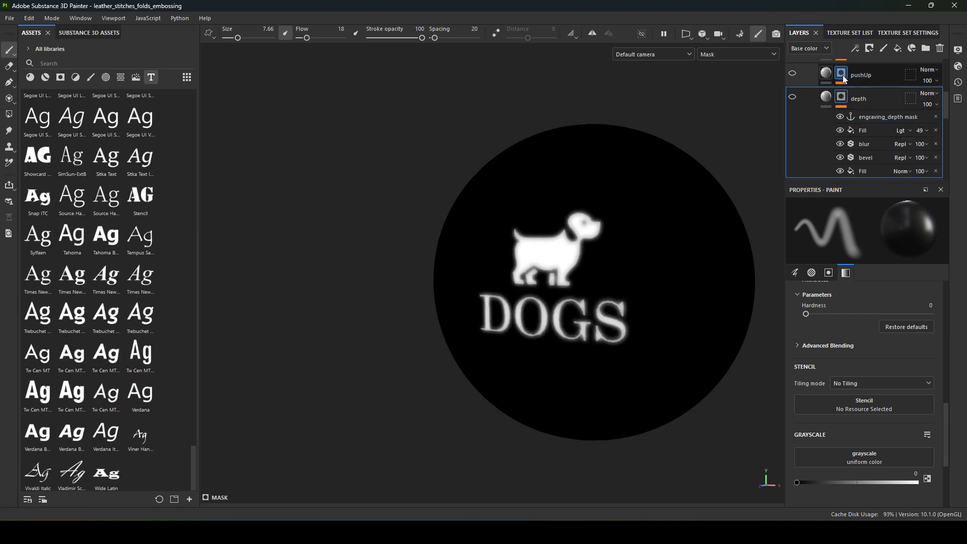
pyautogui.click(842, 75)
pyautogui.scroll(1, 844, 83)
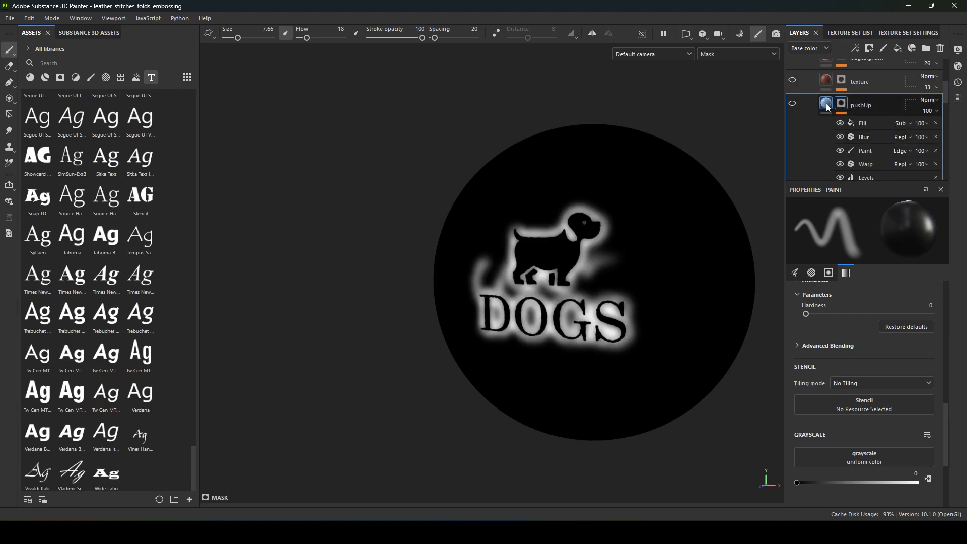
pyautogui.keyDown('alt'); pyautogui.moveTo(671, 313); pyautogui.dragTo(692, 316); pyautogui.keyUp('alt')
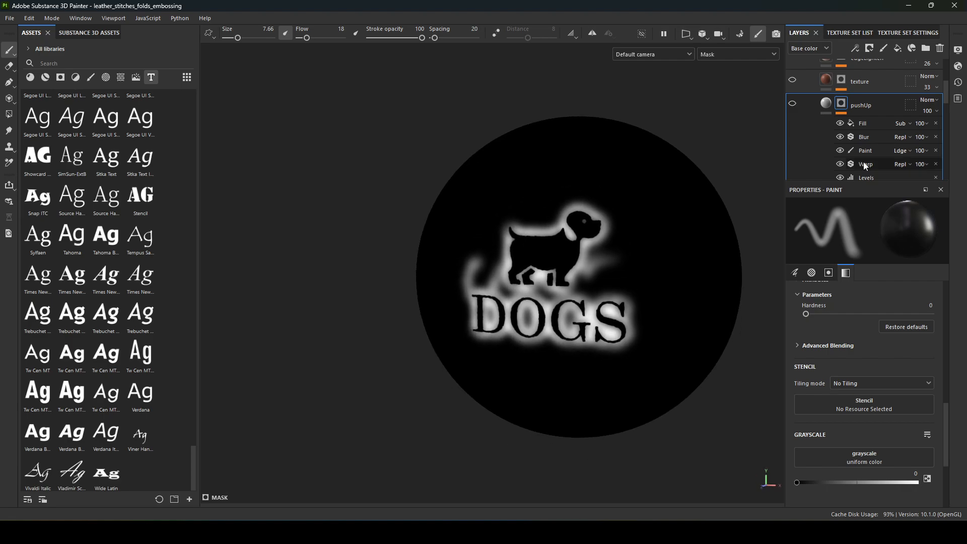
# Review the fill properties and material channels of the pushUp, depth, colorBreak and color layers
pyautogui.click(826, 105)
pyautogui.click(826, 128)
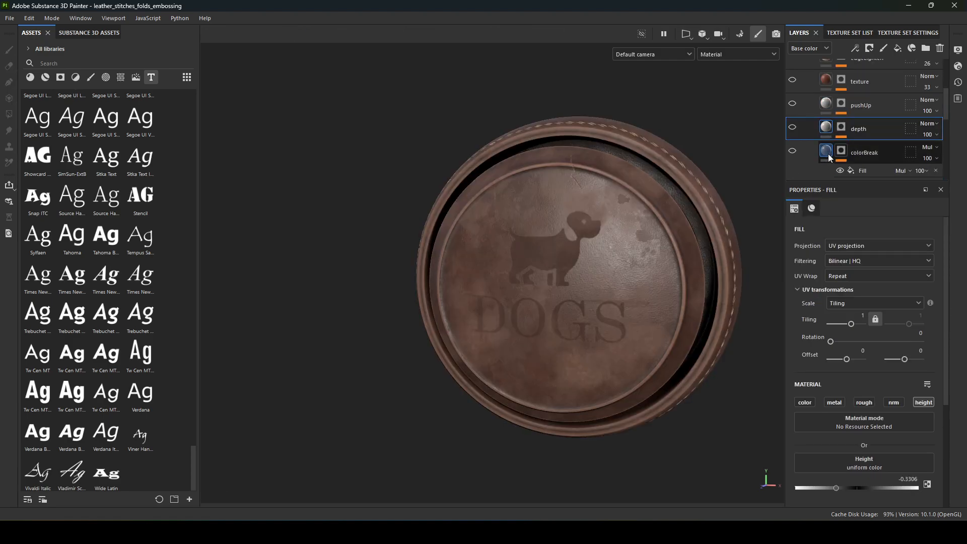
pyautogui.scroll(-2, 829, 131)
pyautogui.click(826, 122)
pyautogui.scroll(-2, 824, 135)
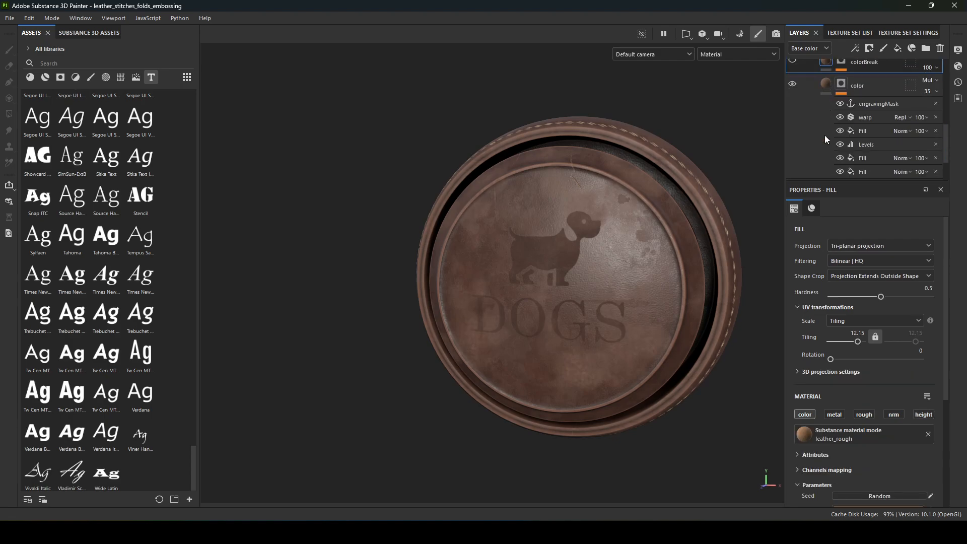
pyautogui.click(826, 99)
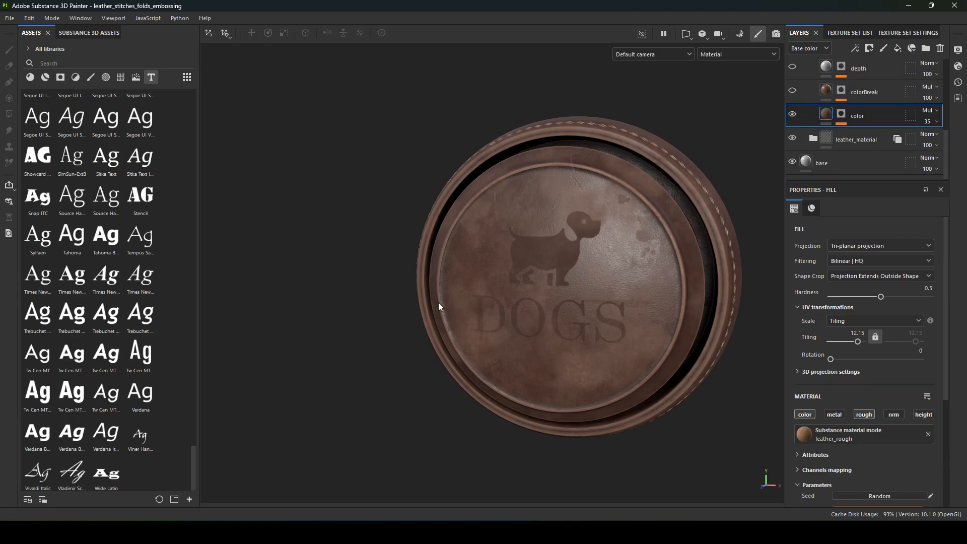
# Switch to Chrome and examine the We-Emboss.jpg leather embossing reference
pyautogui.keyDown('alt'); pyautogui.moveTo(384, 485); pyautogui.dragTo(381, 478); pyautogui.keyUp('alt')
pyautogui.click(571, 532)
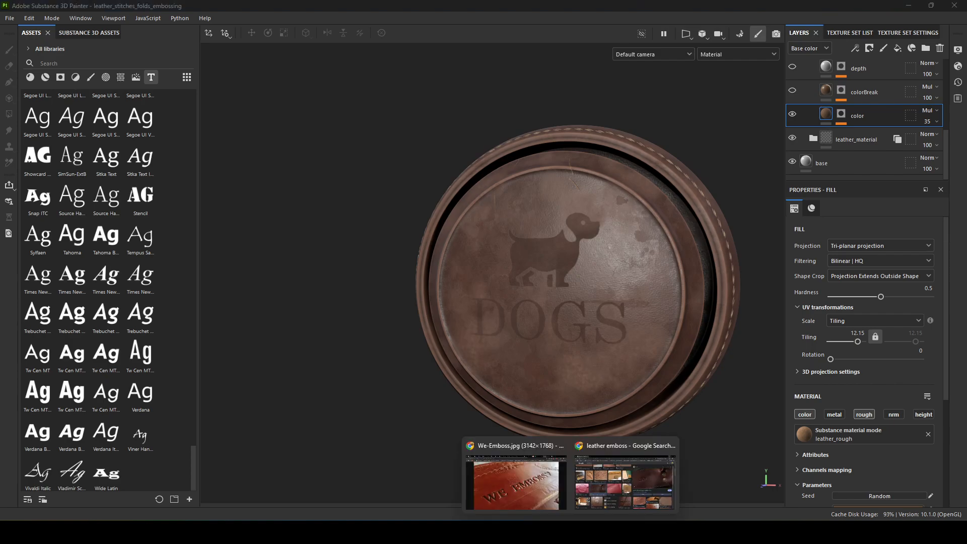
pyautogui.click(516, 482)
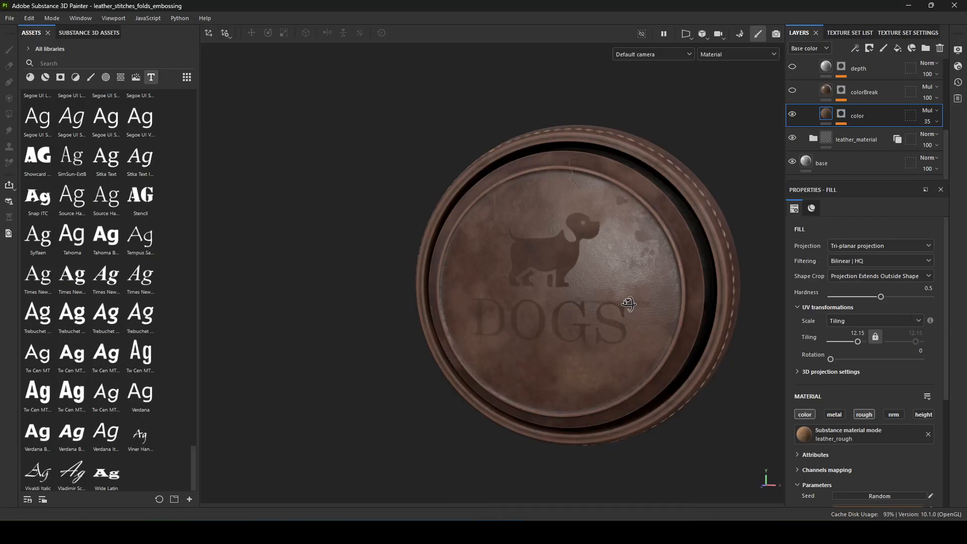
# Enable the colorBreak layer and select its fill to examine the color variation inside the engraving
pyautogui.keyDown('alt'); pyautogui.moveTo(633, 301); pyautogui.dragTo(679, 301); pyautogui.keyUp('alt')
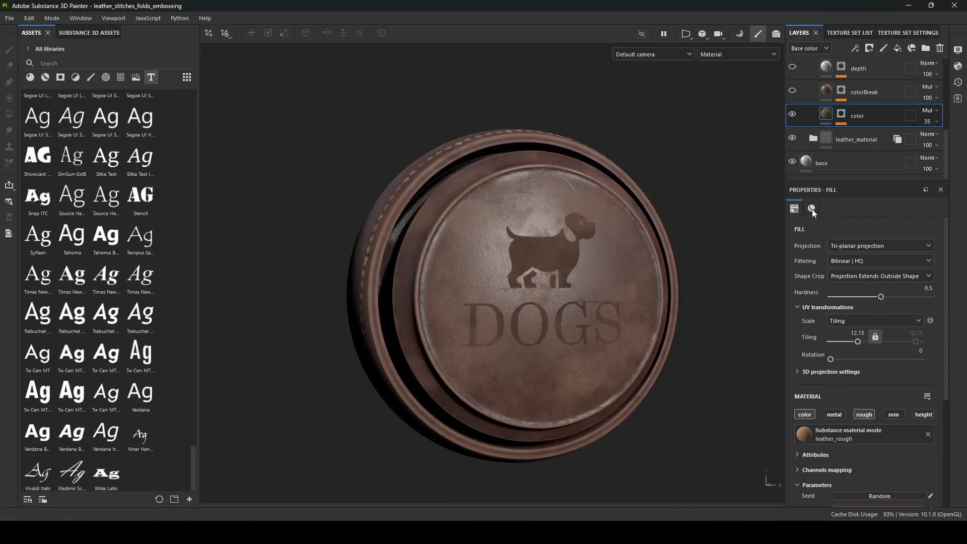
pyautogui.keyDown('alt'); pyautogui.moveTo(770, 221); pyautogui.dragTo(704, 254); pyautogui.keyUp('alt')
pyautogui.click(792, 91)
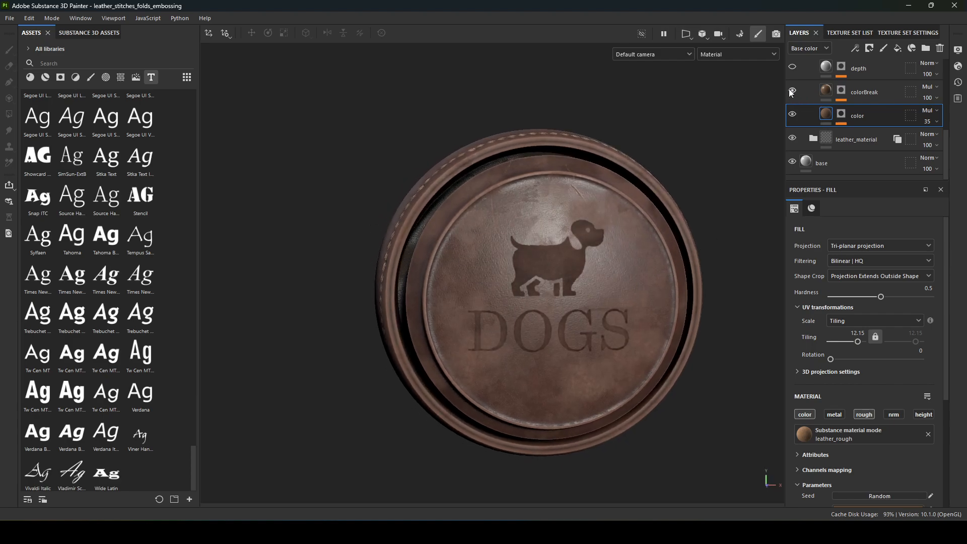
pyautogui.keyDown('alt'); pyautogui.moveTo(615, 174); pyautogui.dragTo(655, 211); pyautogui.keyUp('alt')
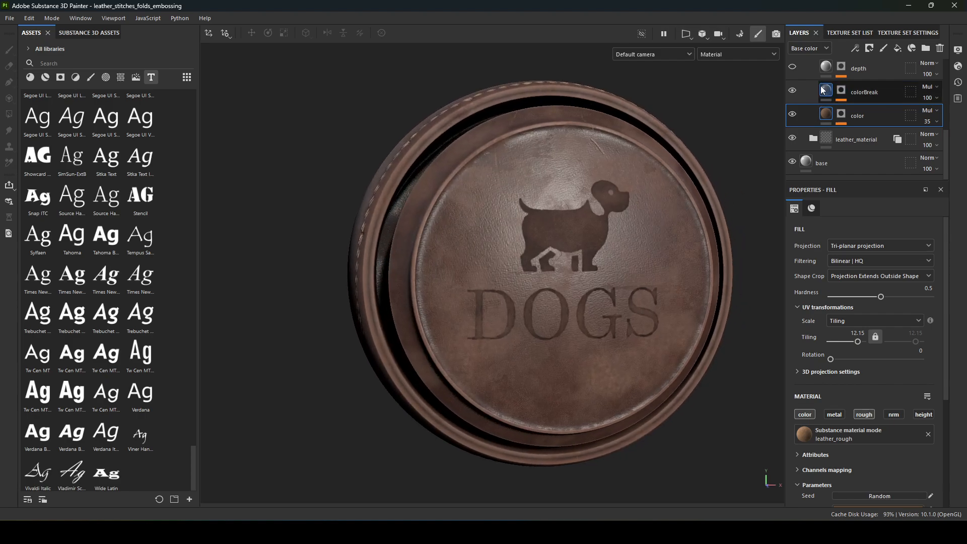
pyautogui.click(891, 93)
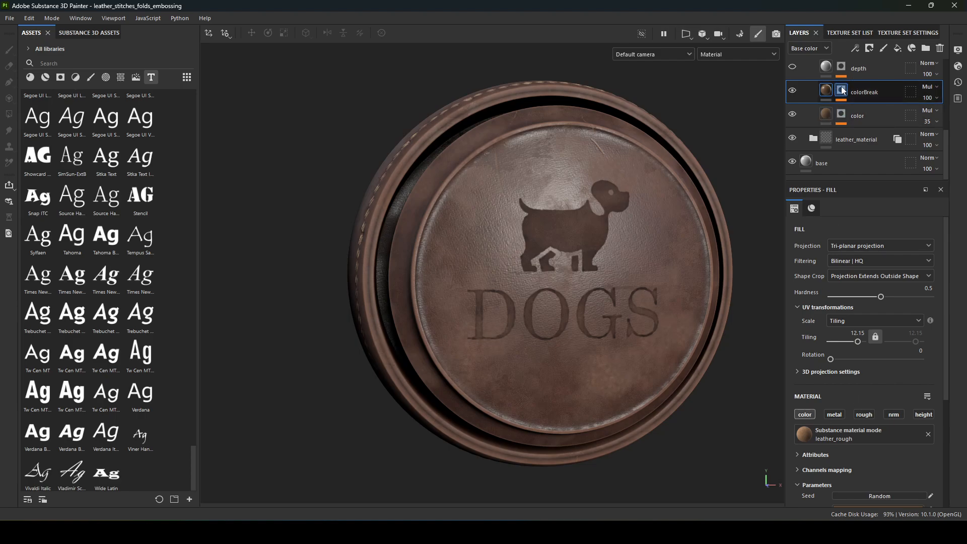
pyautogui.keyDown('alt'); pyautogui.moveTo(655, 270); pyautogui.dragTo(612, 300); pyautogui.keyUp('alt')
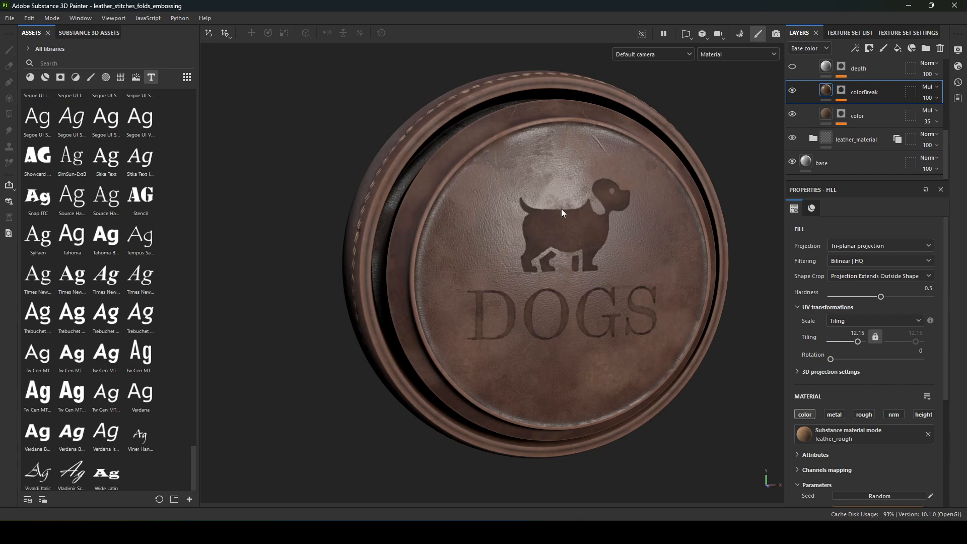
# Display the colorBreak layer's mask and disable all of its effects, including the engravingMask fill at the base
pyautogui.keyDown('alt'); pyautogui.click(841, 91); pyautogui.keyUp('alt')
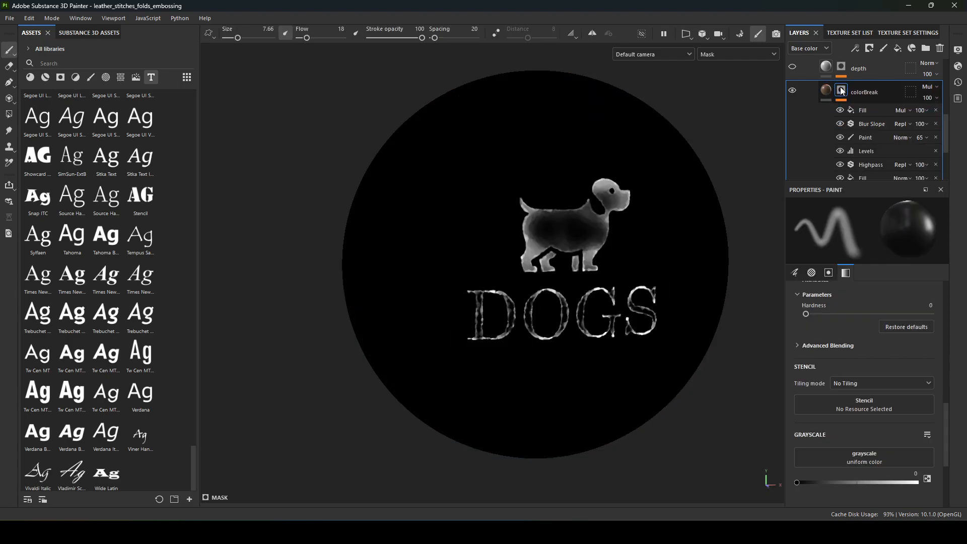
pyautogui.keyDown('alt'); pyautogui.moveTo(701, 160); pyautogui.dragTo(685, 167); pyautogui.keyUp('alt')
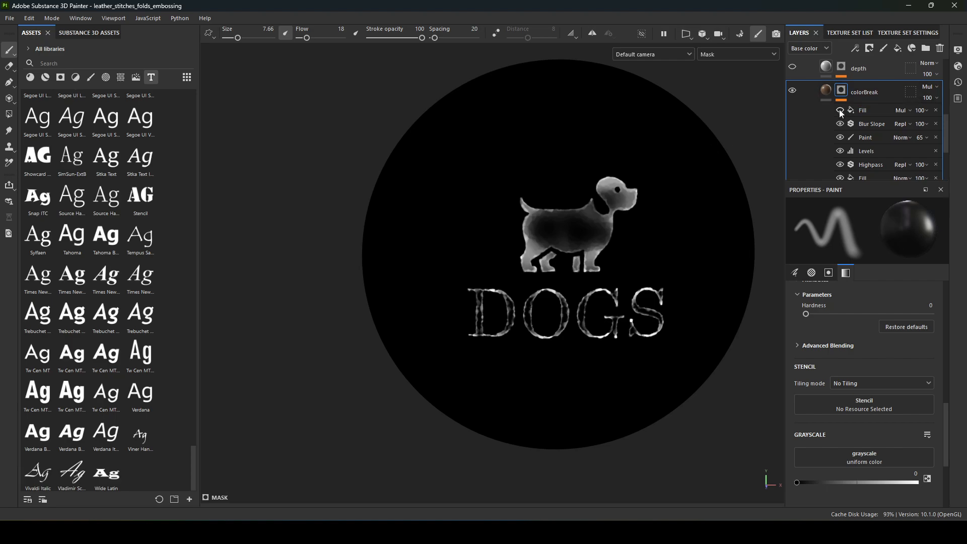
pyautogui.moveTo(840, 109); pyautogui.dragTo(842, 165)
pyautogui.scroll(-2, 842, 165)
pyautogui.scroll(2, 842, 165)
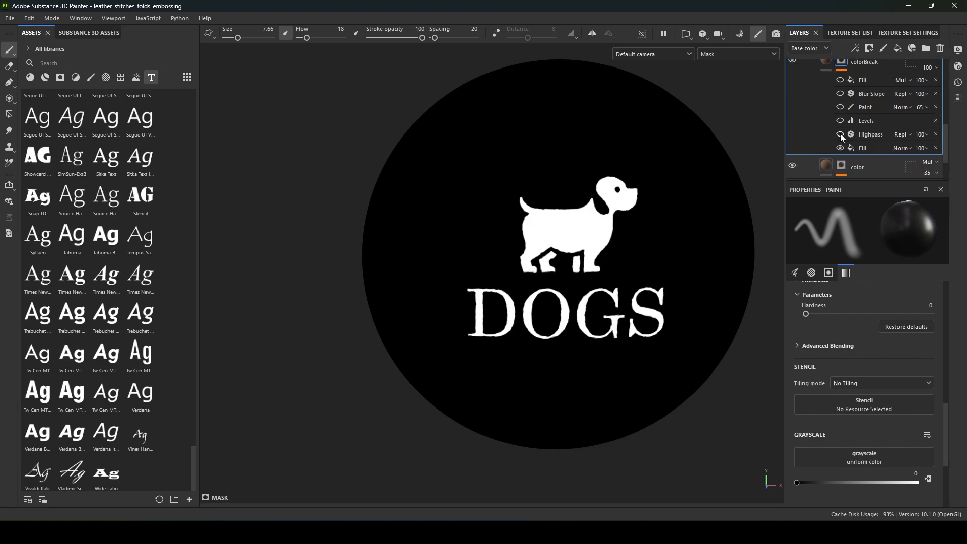
pyautogui.click(851, 148)
pyautogui.click(840, 149)
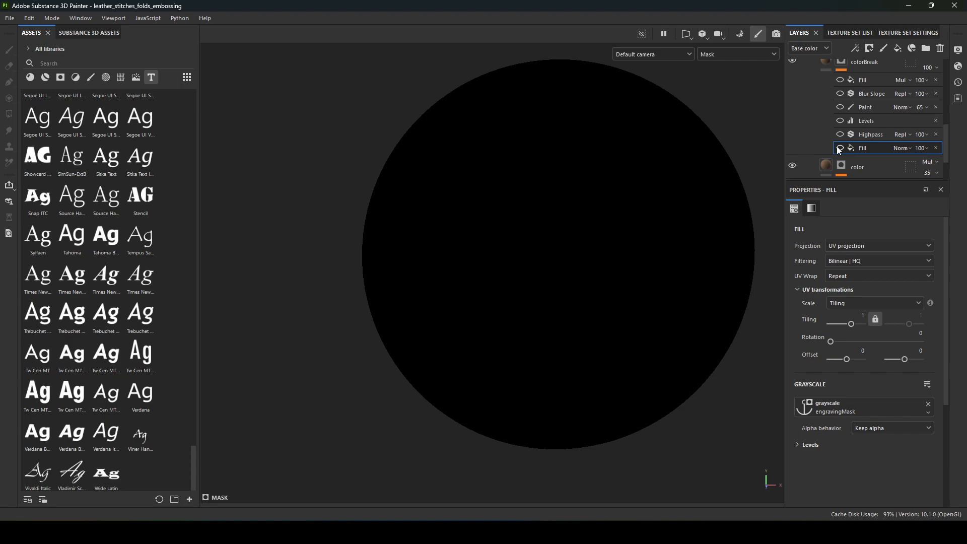
# Add a fill effect to the colorBreak mask and assign the engravingMask anchor point as its grayscale source
pyautogui.rightClick(873, 150)
pyautogui.click(874, 315)
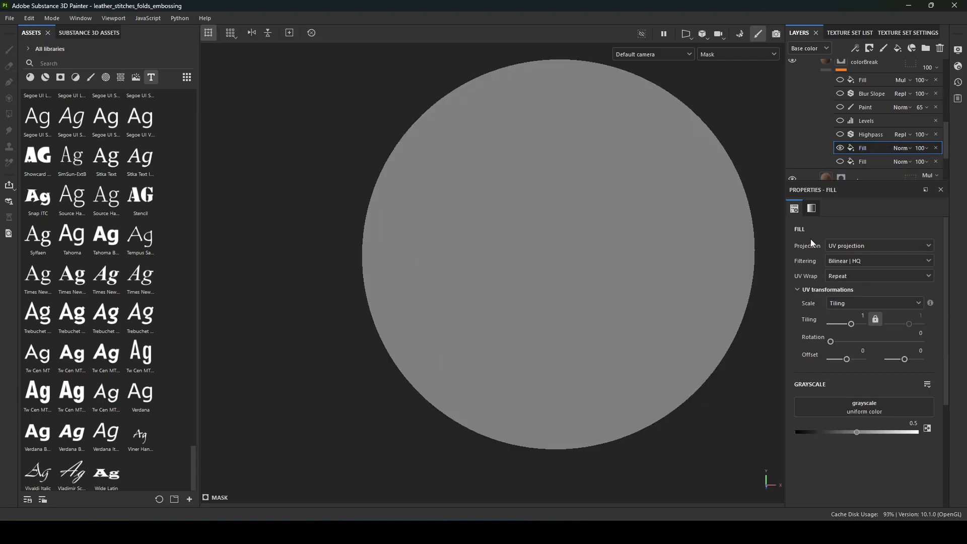
pyautogui.click(869, 398)
pyautogui.click(887, 262)
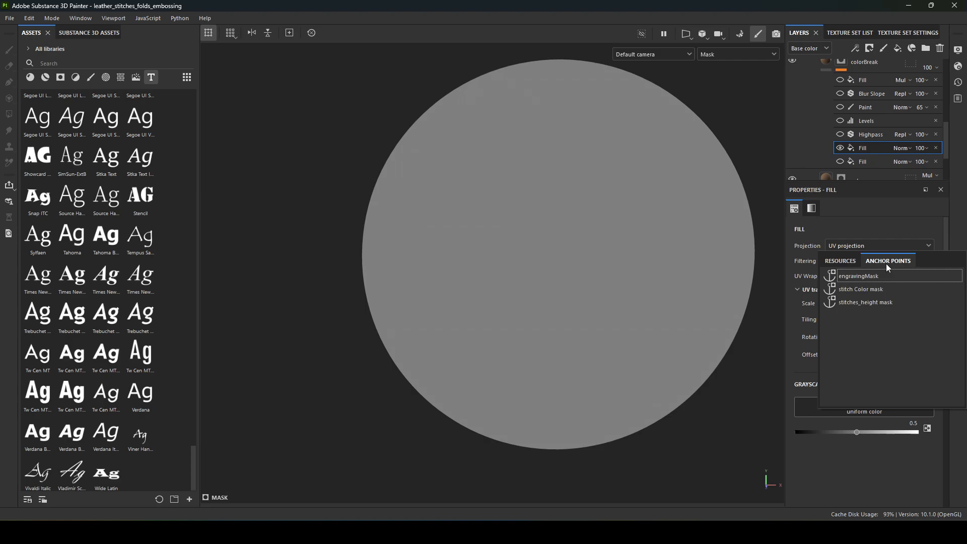
pyautogui.click(850, 280)
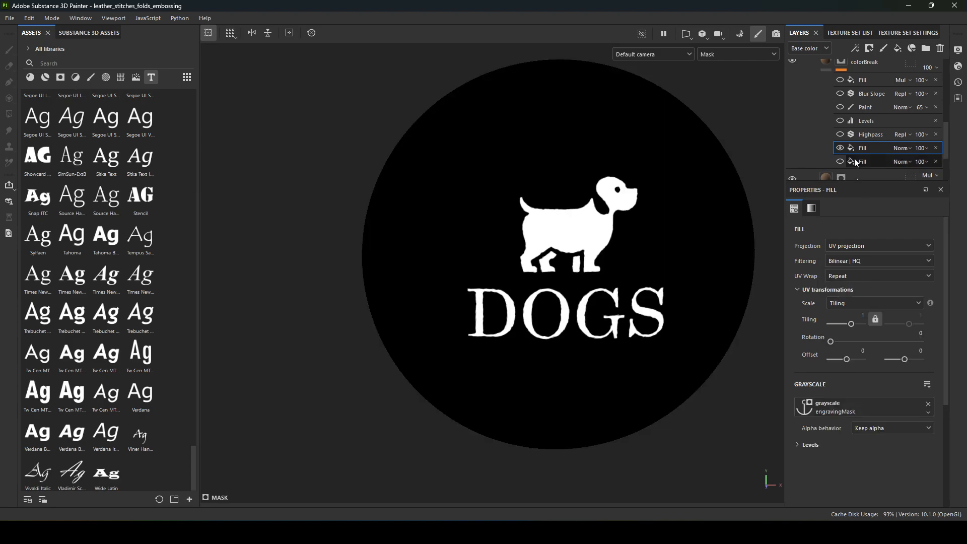
# Inspect the engravingMask anchor point's references and display the color layer's mask for comparison
pyautogui.scroll(-2, 854, 158)
pyautogui.click(842, 150)
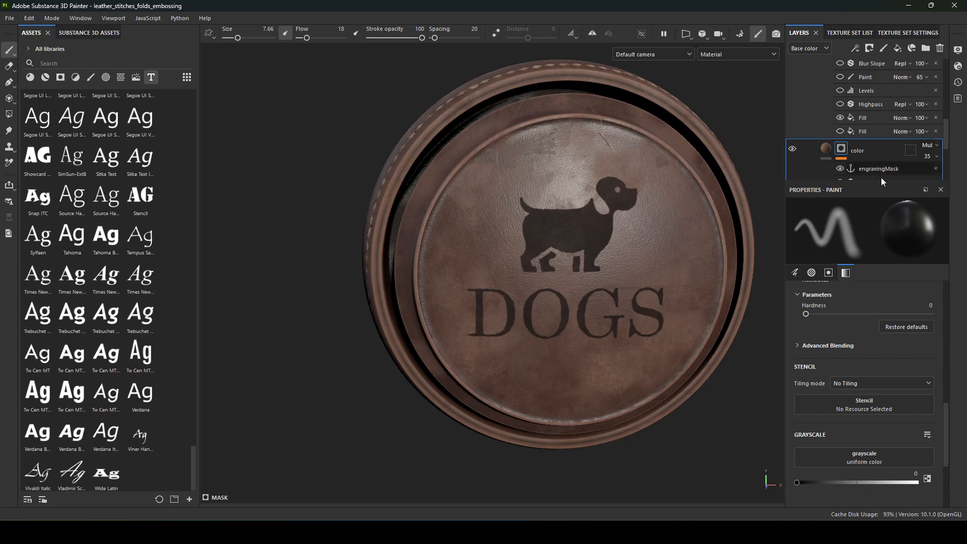
pyautogui.click(879, 169)
pyautogui.keyDown('alt'); pyautogui.click(846, 151); pyautogui.keyUp('alt')
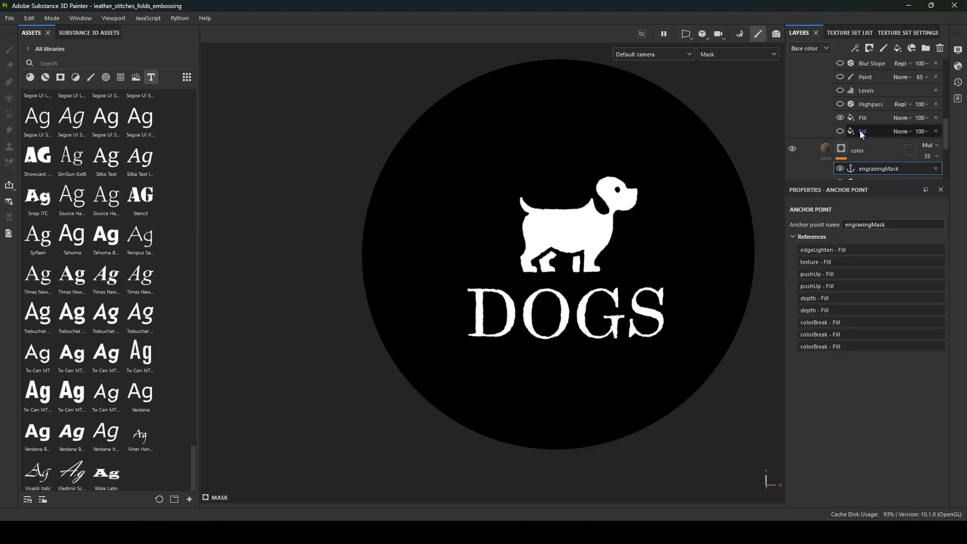
# Delete the added fill from the colorBreak mask and re-enable the original engravingMask fill
pyautogui.scroll(2, 860, 133)
pyautogui.click(842, 95)
pyautogui.scroll(-1, 859, 136)
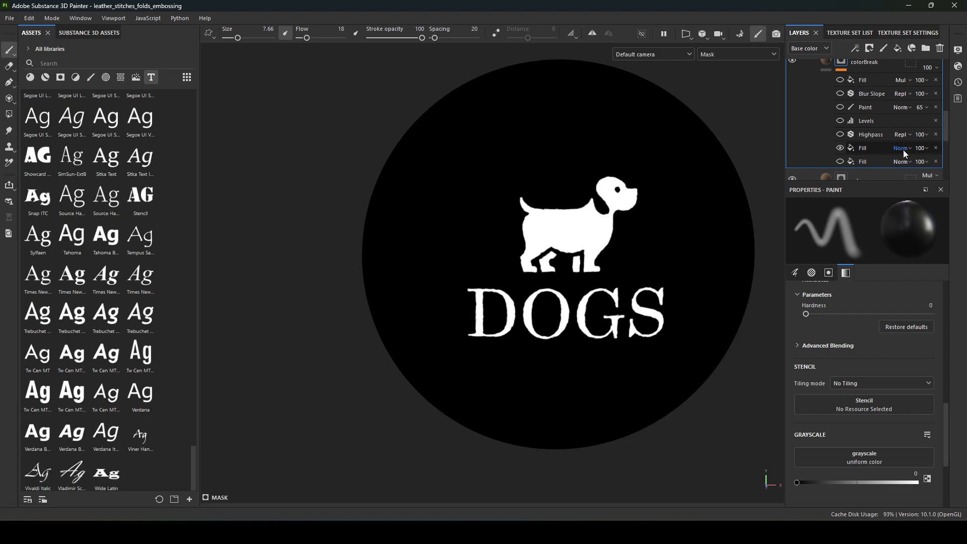
pyautogui.click(936, 148)
pyautogui.click(841, 149)
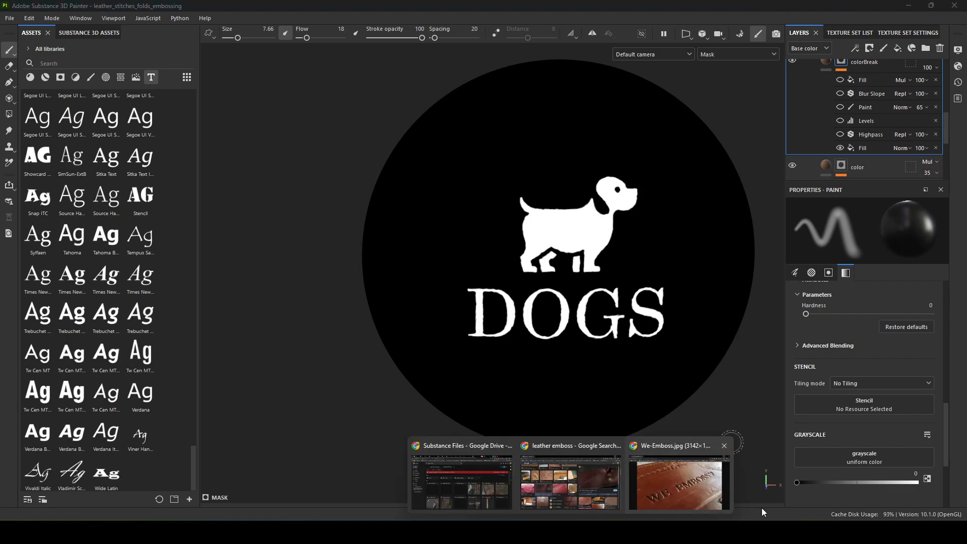
# Switch to Chrome and examine embossed leather reference photos, including LeatherNeo's mockup and Boheme's WE EMBOSS image, before returning to Substance Painter
pyautogui.click(572, 492)
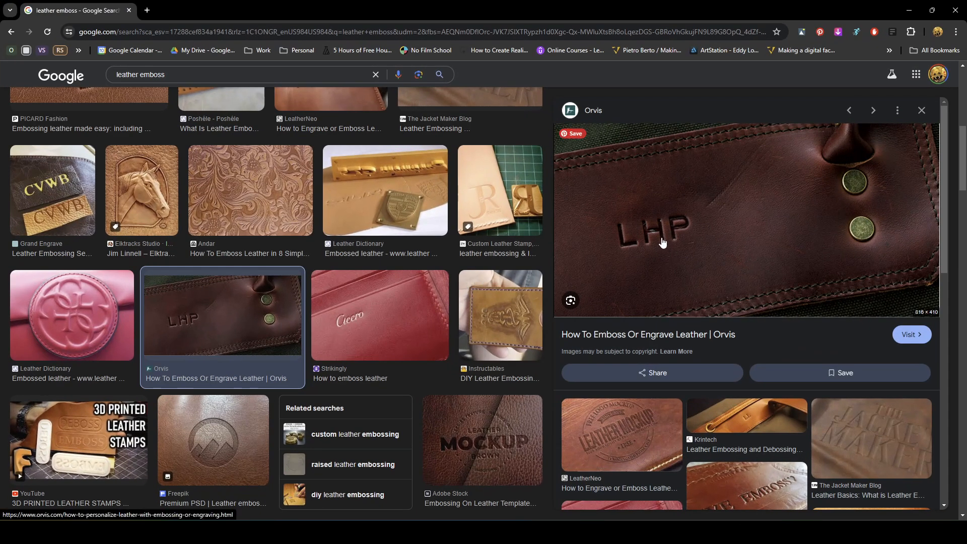
pyautogui.click(623, 446)
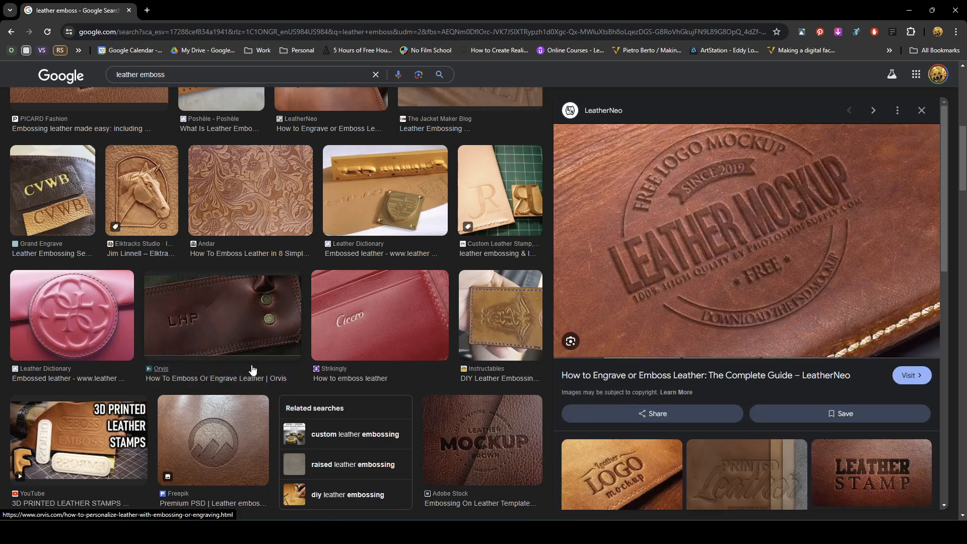
pyautogui.scroll(5, 191, 329)
pyautogui.scroll(2, 192, 328)
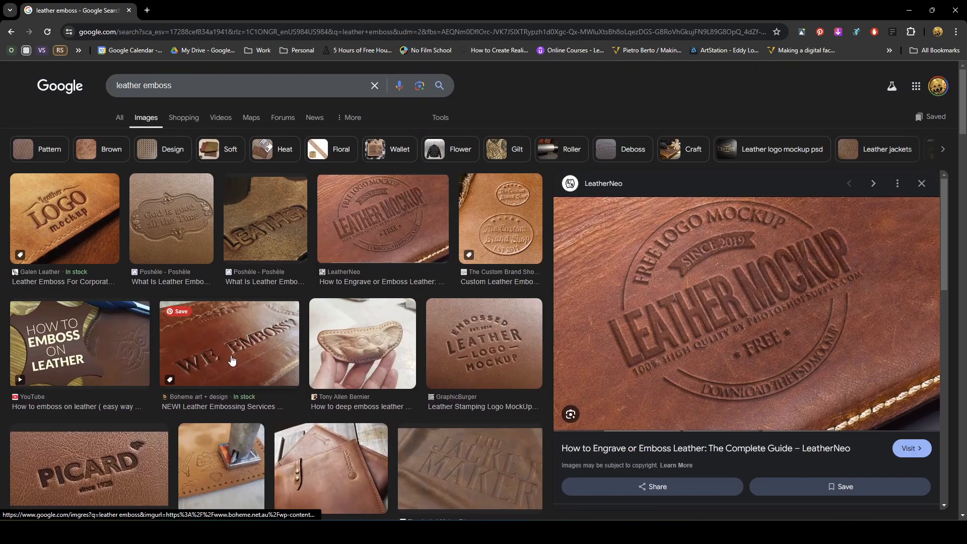
pyautogui.click(234, 360)
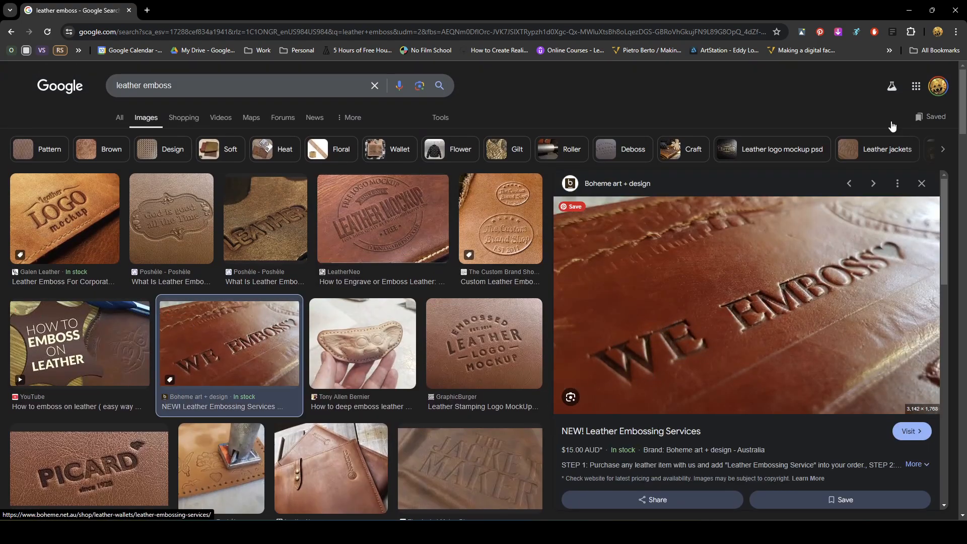
pyautogui.click(932, 10)
pyautogui.click(891, 29)
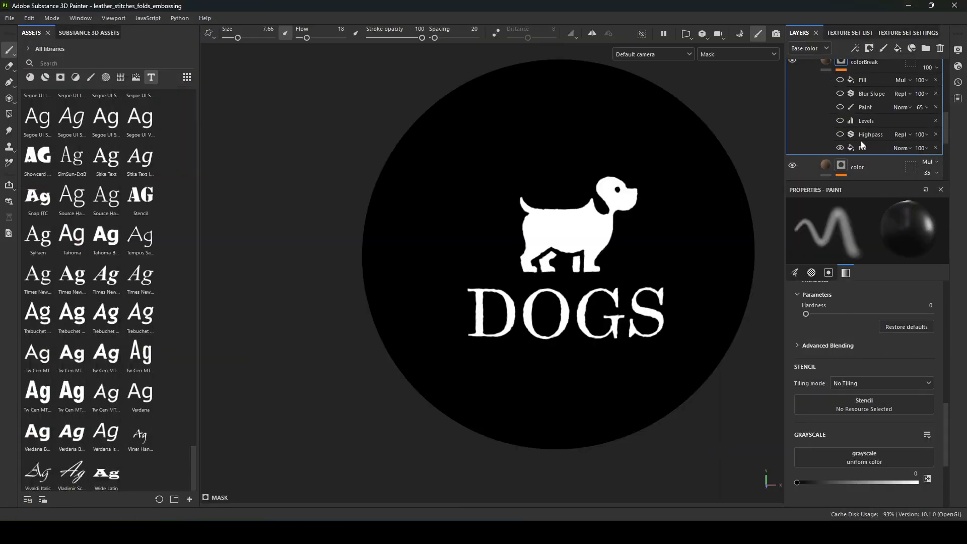
# Add a Mask Outline filter directly above the engravingMask fill in the colorBreak mask
pyautogui.scroll(2, 869, 151)
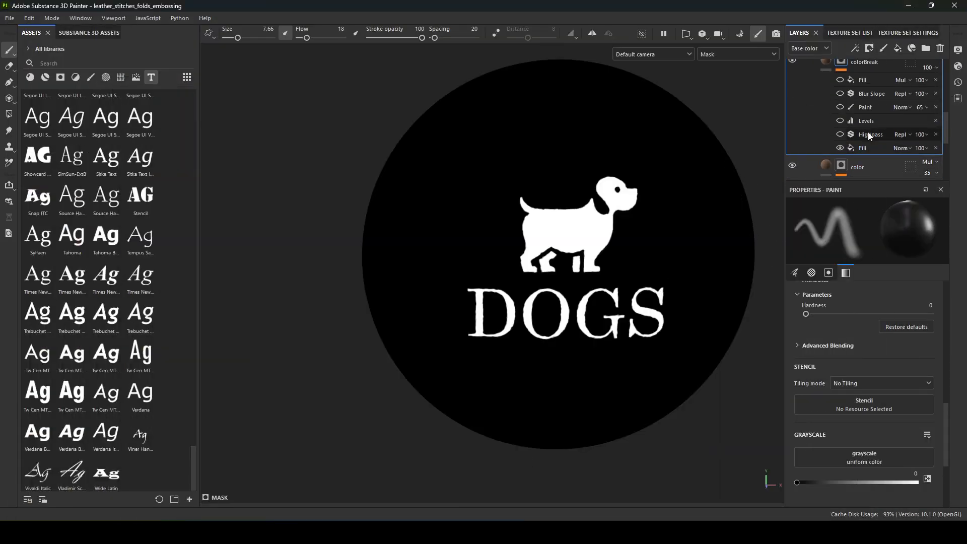
pyautogui.rightClick(863, 152)
pyautogui.click(863, 151)
pyautogui.rightClick(863, 148)
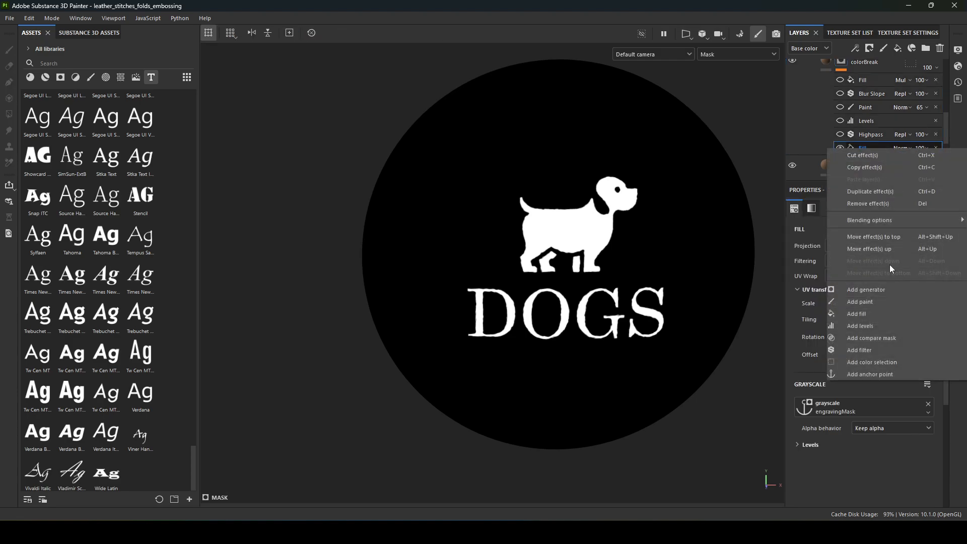
pyautogui.click(876, 350)
pyautogui.click(876, 244)
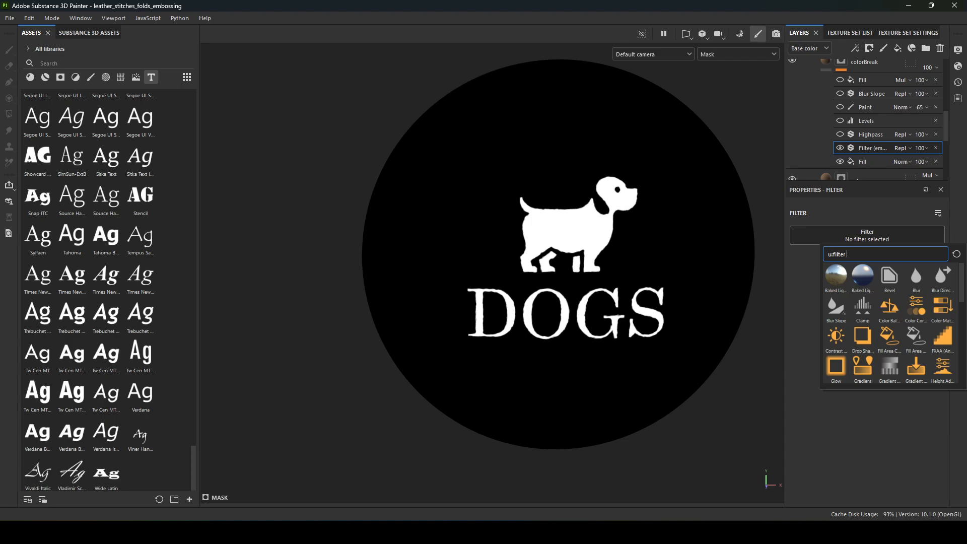
pyautogui.hotkey('alt', 'Tab')
pyautogui.click(867, 238)
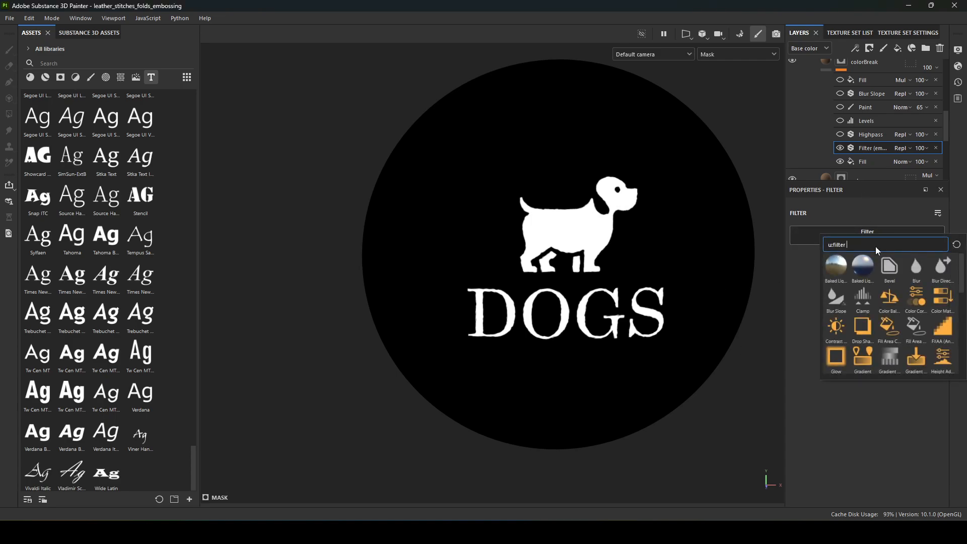
pyautogui.scroll(-3, 911, 330)
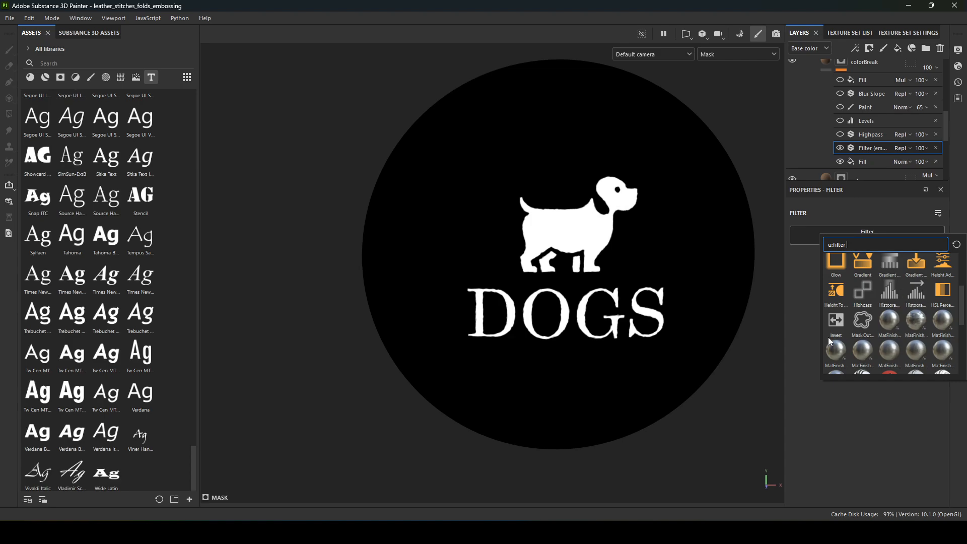
pyautogui.click(863, 321)
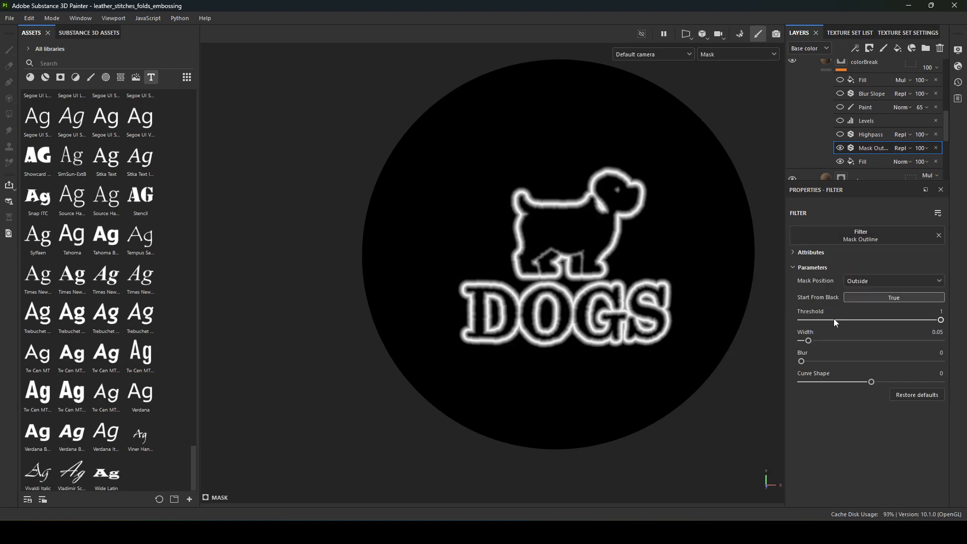
# Thin the Mask Outline around the dog and text with threshold 0.17, width 0.02 and blur 0.02
pyautogui.moveTo(808, 341); pyautogui.dragTo(826, 325)
pyautogui.moveTo(806, 360); pyautogui.dragTo(804, 362)
pyautogui.keyDown('alt'); pyautogui.moveTo(691, 308); pyautogui.dragTo(671, 337, button='middle'); pyautogui.keyUp('alt')
pyautogui.keyDown('alt'); pyautogui.moveTo(671, 337); pyautogui.dragTo(673, 317); pyautogui.keyUp('alt')
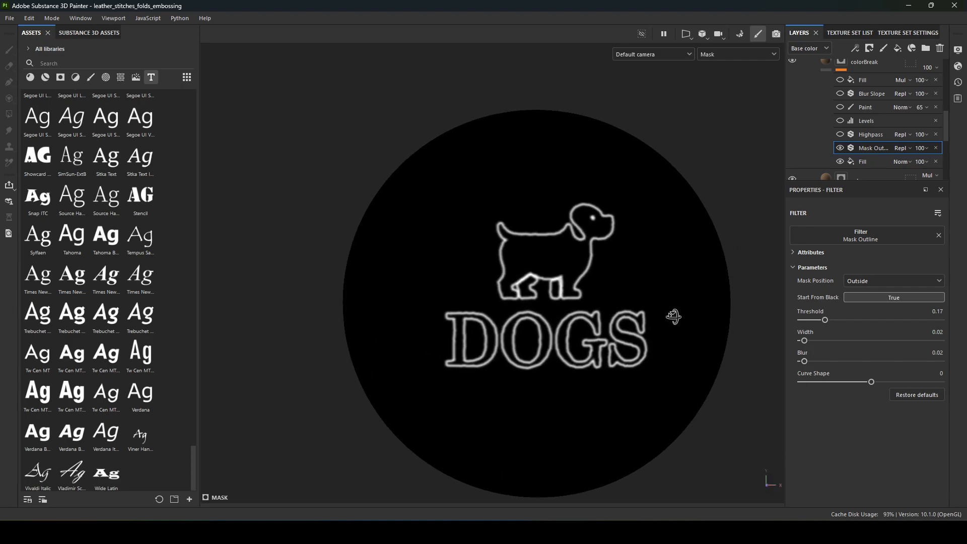
pyautogui.keyDown('alt'); pyautogui.moveTo(668, 335); pyautogui.dragTo(693, 277, button='middle'); pyautogui.keyUp('alt')
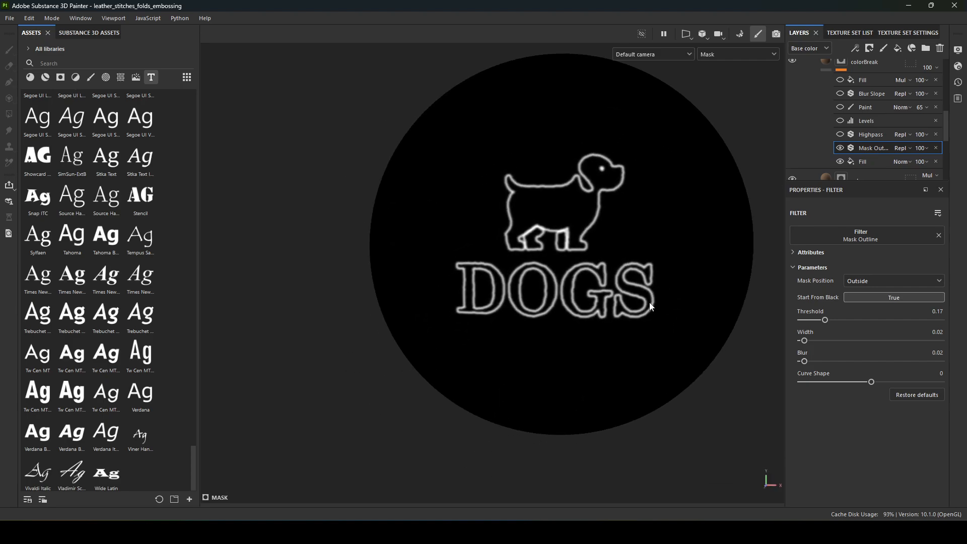
# Delete the Mask Outline filter and enable the existing Highpass filter with a radius of 0.87
pyautogui.click(840, 149)
pyautogui.click(936, 148)
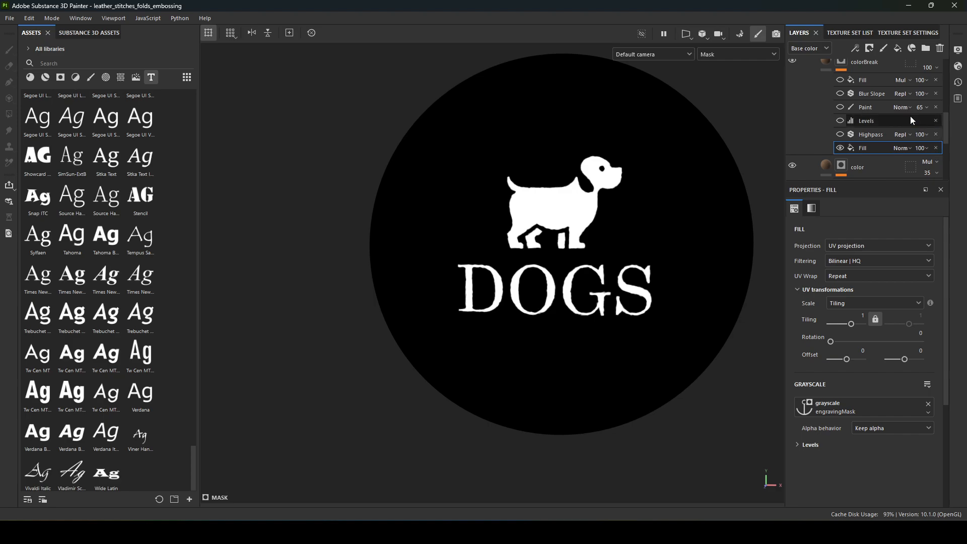
pyautogui.click(839, 137)
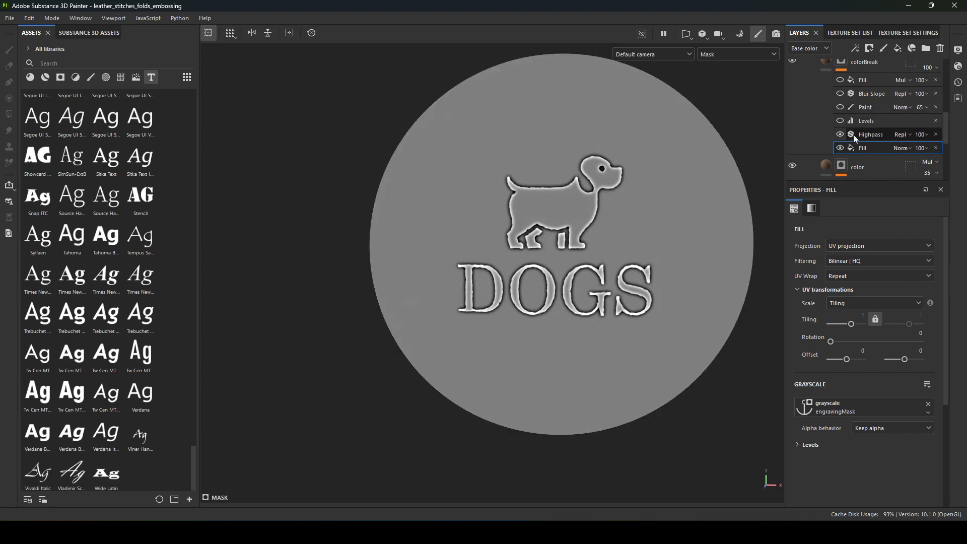
pyautogui.click(854, 135)
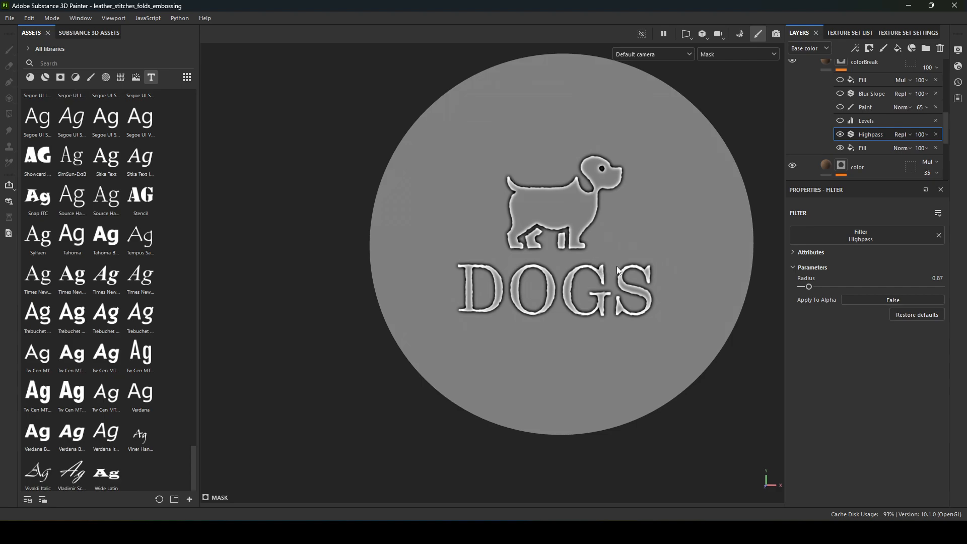
pyautogui.rightClick(872, 137)
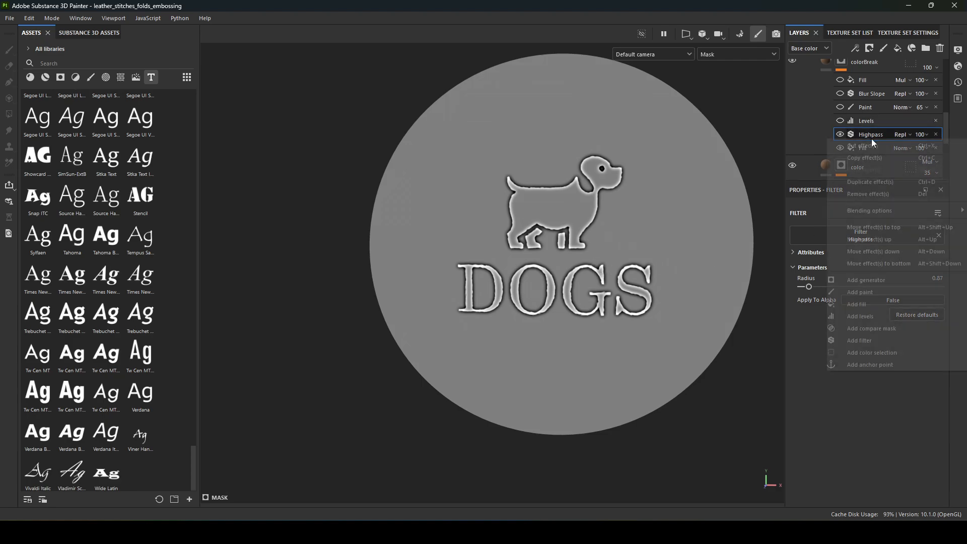
pyautogui.moveTo(807, 287)
pyautogui.mouseDown()
pyautogui.moveTo(823, 288)
pyautogui.moveTo(809, 287)
pyautogui.mouseUp()
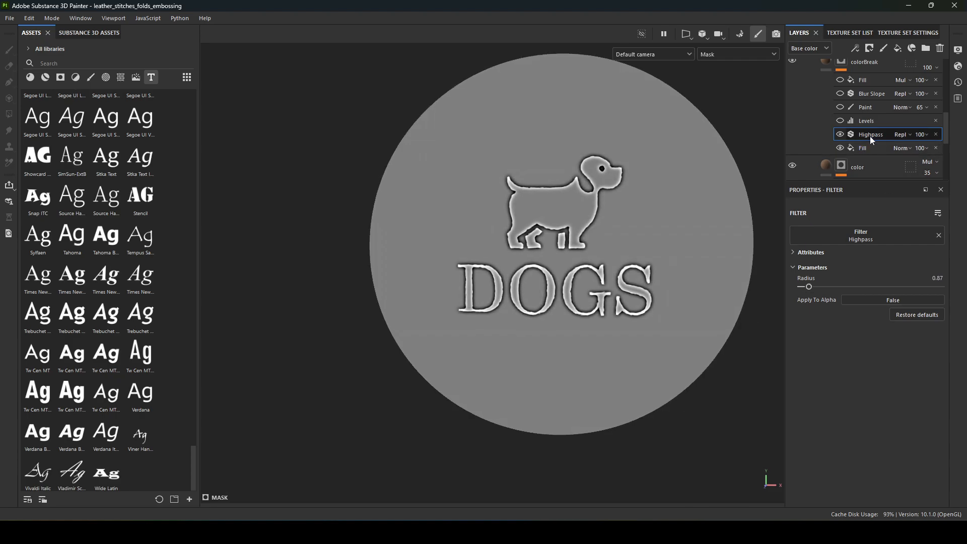
# Add a Levels effect above the Highpass filter and compare the mask with the full material
pyautogui.rightClick(872, 139)
pyautogui.click(868, 300)
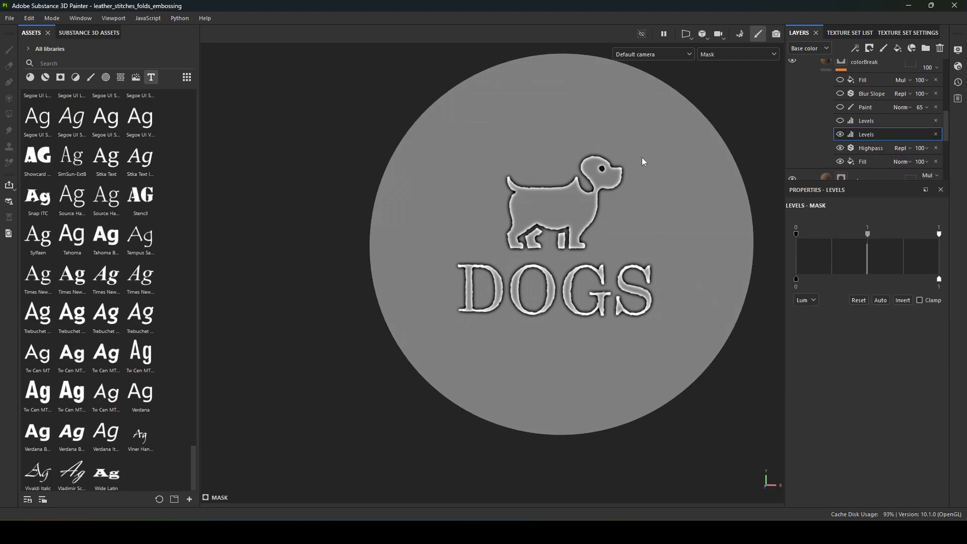
pyautogui.press('m')
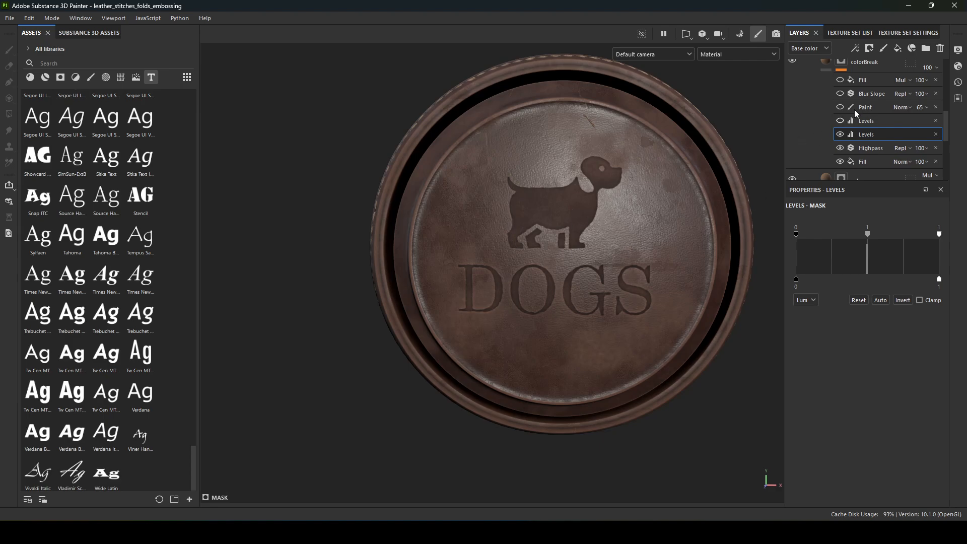
pyautogui.press('m')
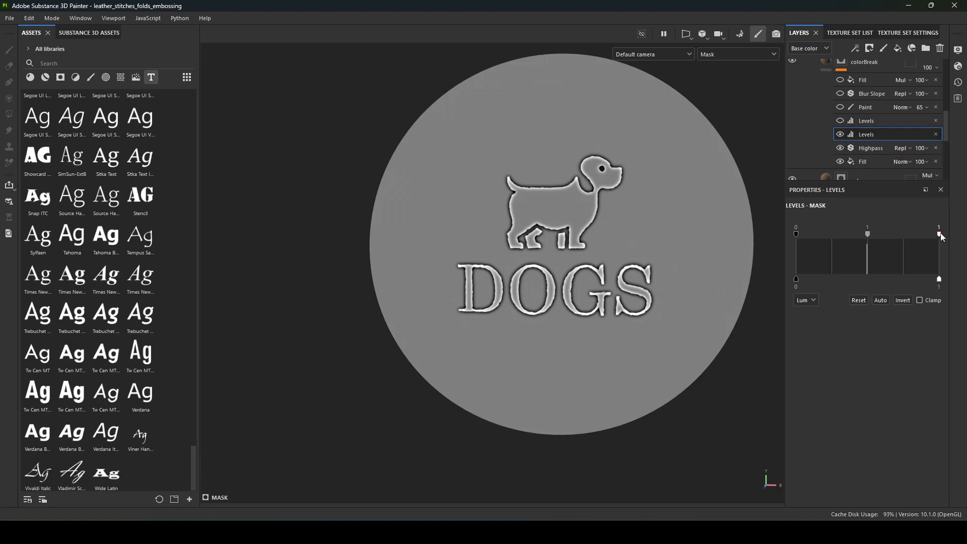
# Isolate the logo's bright inner edges by raising the added Levels effect's input black point to 0.496
pyautogui.moveTo(938, 235); pyautogui.dragTo(950, 235)
pyautogui.moveTo(796, 234)
pyautogui.mouseDown()
pyautogui.moveTo(867, 238)
pyautogui.moveTo(796, 233)
pyautogui.mouseUp()
pyautogui.moveTo(940, 234); pyautogui.dragTo(866, 238)
pyautogui.hotkey('ctrl', 'z')
pyautogui.moveTo(795, 235); pyautogui.dragTo(867, 236)
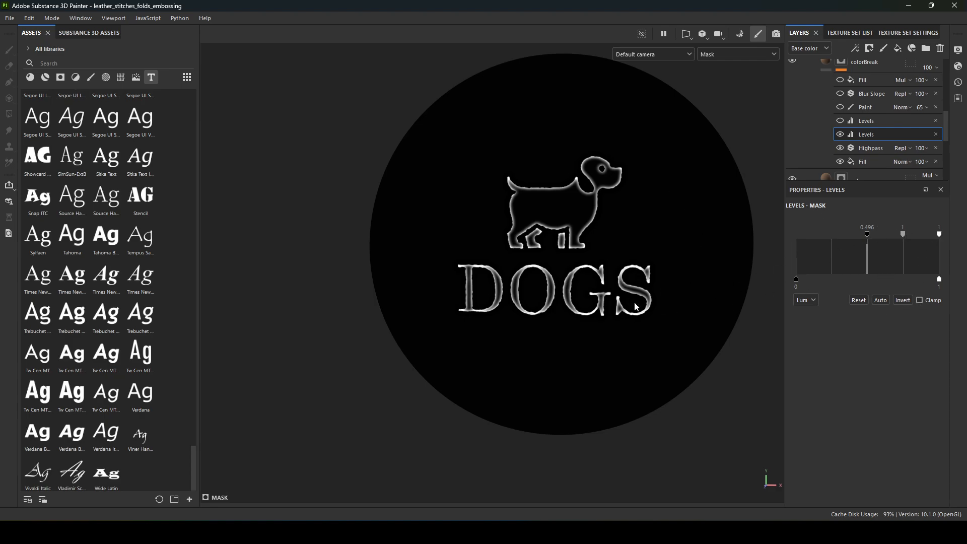
# Try inverting the added Levels effect with an input white point of 0.489, and restore the previous non-inverted levels
pyautogui.click(902, 301)
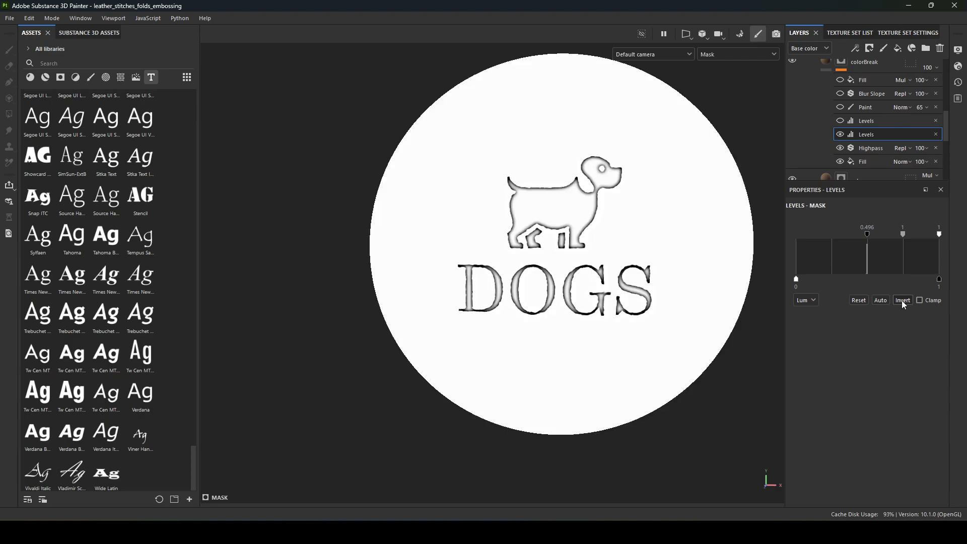
pyautogui.moveTo(866, 234); pyautogui.dragTo(796, 234)
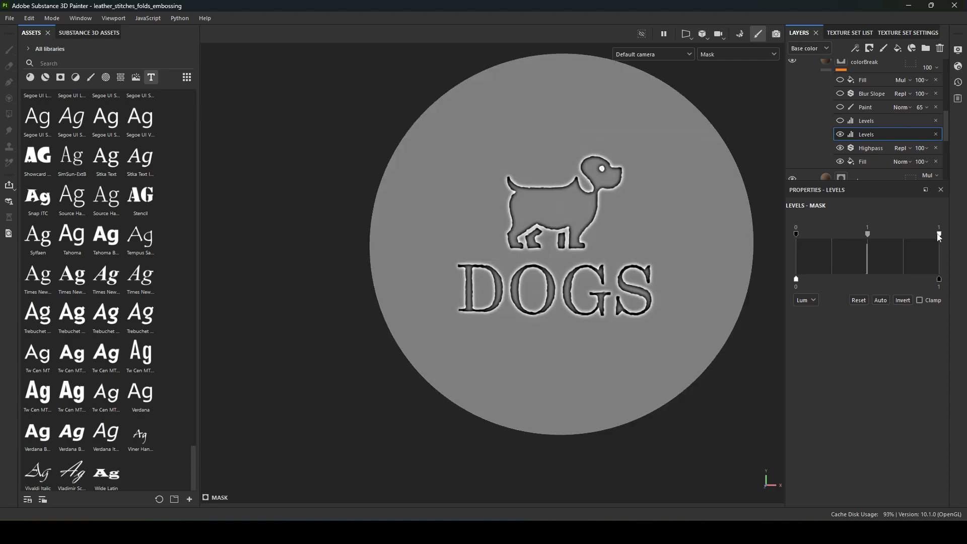
pyautogui.moveTo(939, 234); pyautogui.dragTo(867, 239)
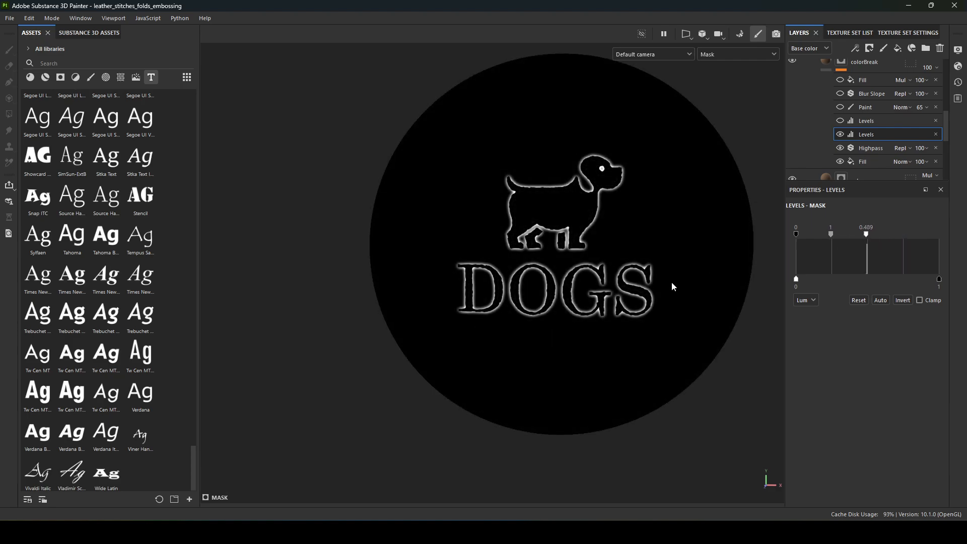
pyautogui.hotkey('ctrl', 'z')
pyautogui.hotkey('ctrl', 'z')
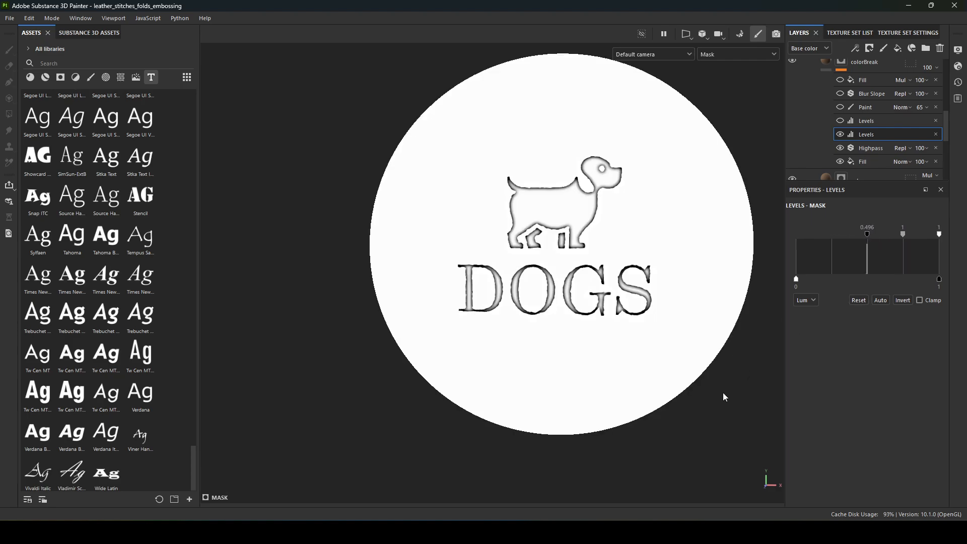
pyautogui.click(902, 300)
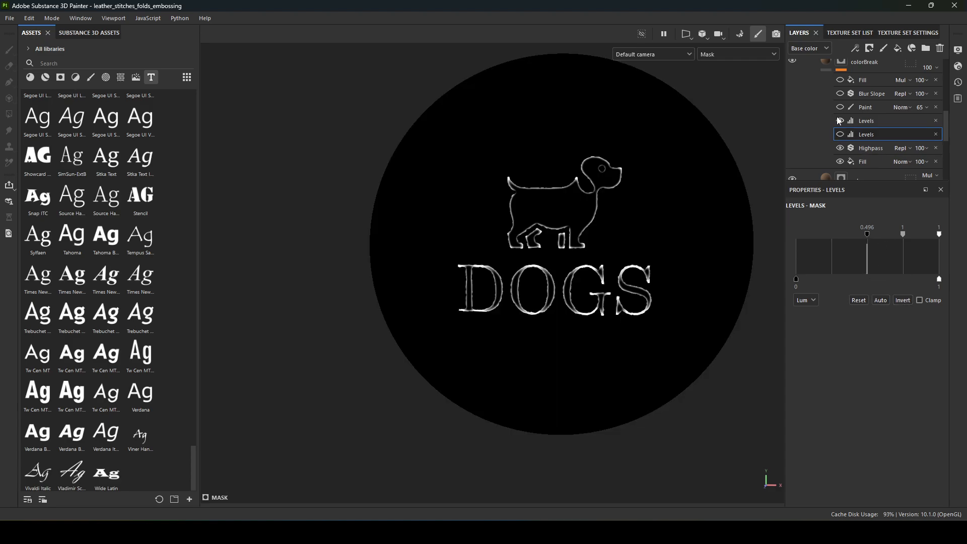
# Replace the added Levels effect with the original one, and preview the colorBreak mask with its Paint effect on and off
pyautogui.click(936, 134)
pyautogui.scroll(1, 897, 150)
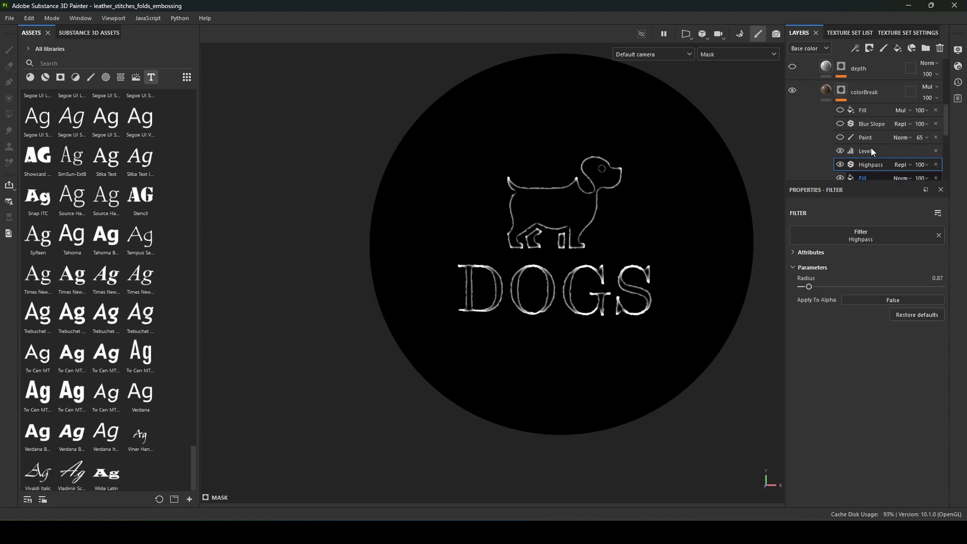
pyautogui.click(840, 137)
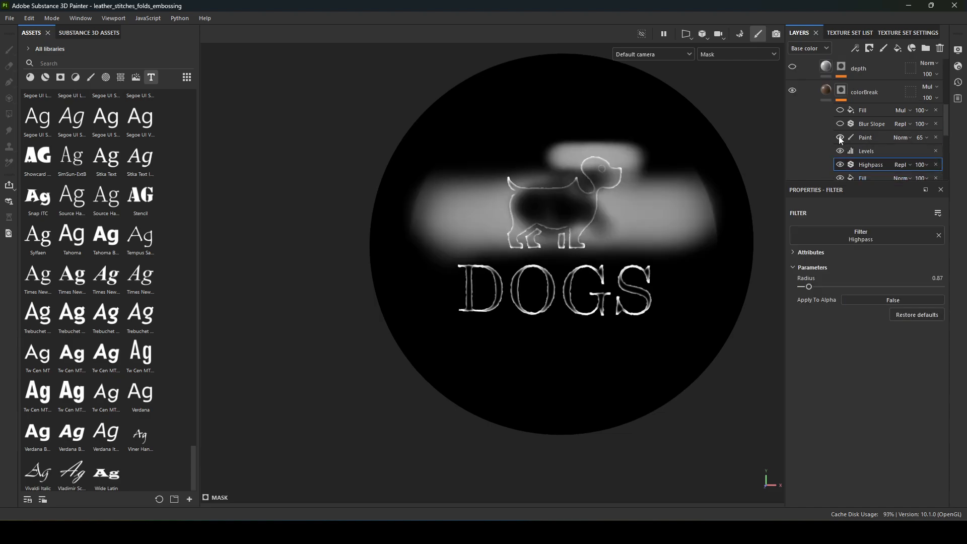
pyautogui.click(840, 137)
pyautogui.click(840, 138)
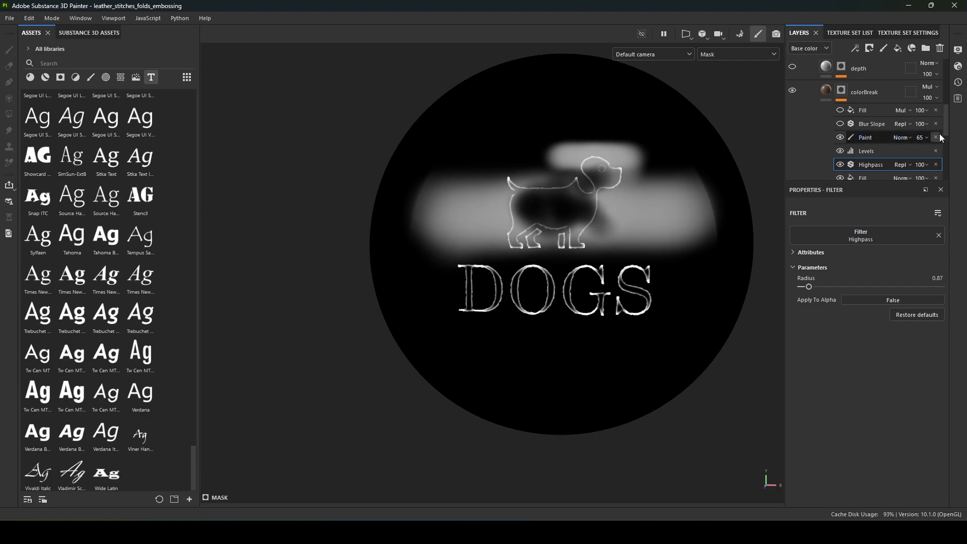
pyautogui.click(840, 138)
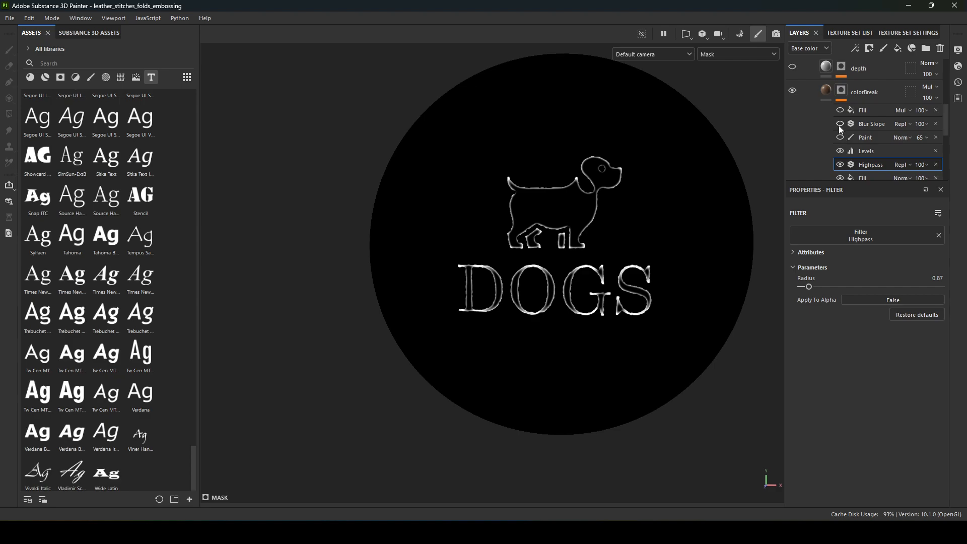
# Check the logo in the material view and enable the colorBreak mask's Blur Slope filter
pyautogui.press('m')
pyautogui.keyDown('alt'); pyautogui.moveTo(529, 211); pyautogui.dragTo(635, 202); pyautogui.keyUp('alt')
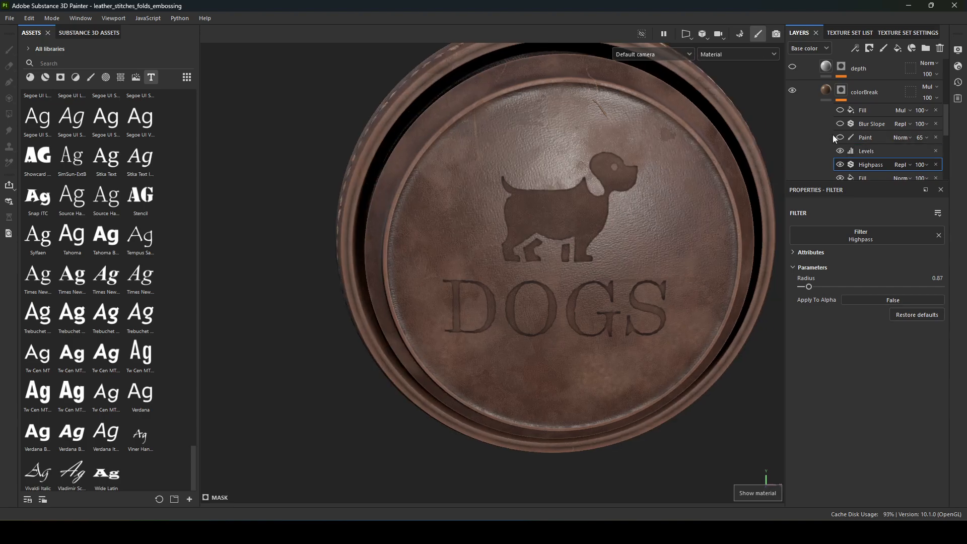
pyautogui.keyDown('alt'); pyautogui.moveTo(677, 159); pyautogui.dragTo(659, 148); pyautogui.keyUp('alt')
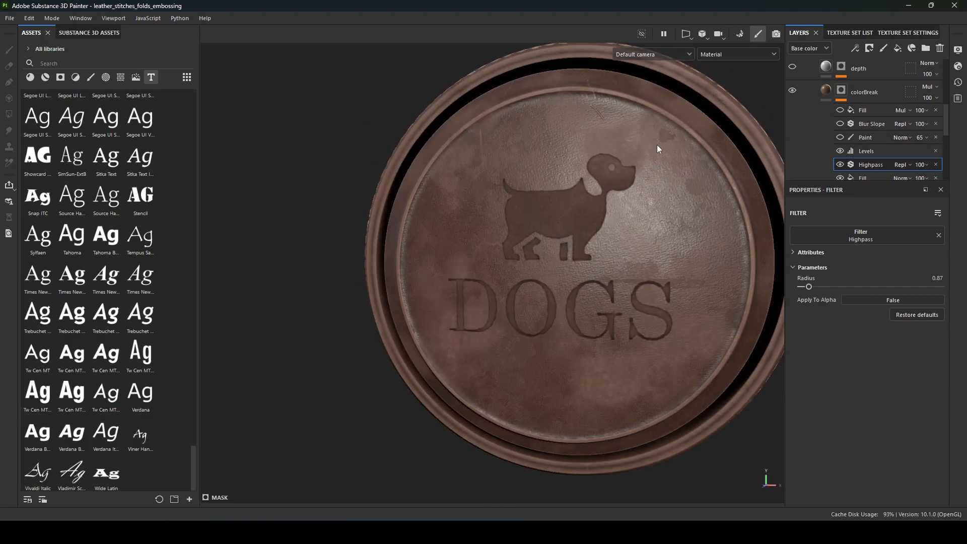
pyautogui.click(842, 125)
# Examine the DOGS lettering up close in the base color channel, with the colorBreak layer hidden and shown
pyautogui.keyDown('alt'); pyautogui.moveTo(744, 208); pyautogui.dragTo(676, 363, button='right'); pyautogui.keyUp('alt')
pyautogui.keyDown('alt'); pyautogui.moveTo(676, 363); pyautogui.dragTo(600, 267, button='middle'); pyautogui.keyUp('alt')
pyautogui.press('c')
pyautogui.press('c')
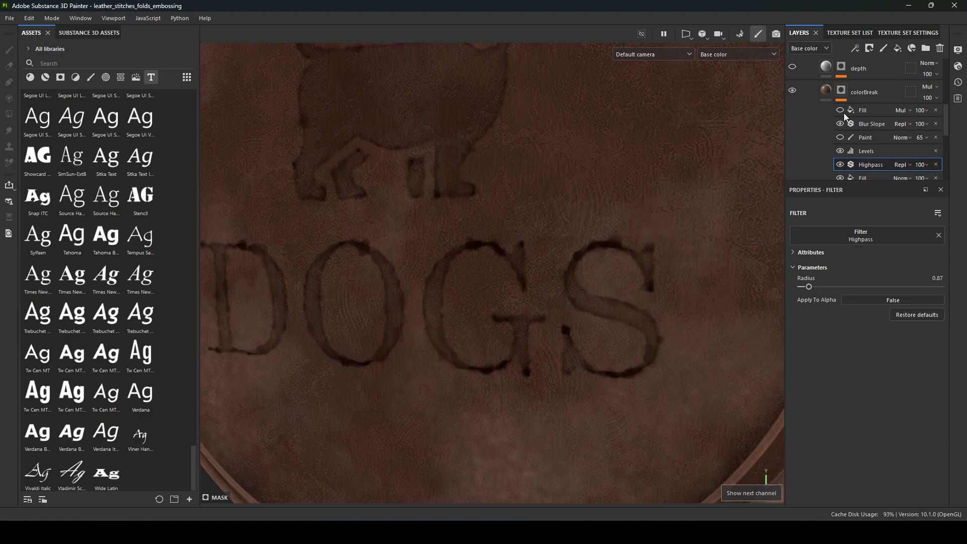
pyautogui.click(792, 90)
pyautogui.click(792, 90)
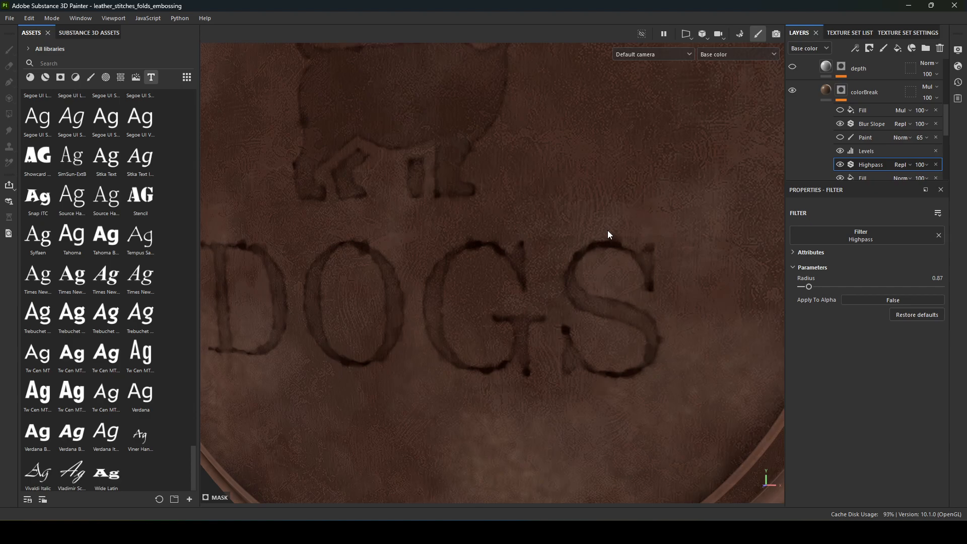
# Examine the dog logo and DOGS lettering on the leather in the material view
pyautogui.press('m')
pyautogui.keyDown('alt'); pyautogui.moveTo(587, 246); pyautogui.dragTo(485, 237, button='right'); pyautogui.keyUp('alt')
pyautogui.keyDown('alt'); pyautogui.moveTo(485, 237); pyautogui.dragTo(599, 272); pyautogui.keyUp('alt')
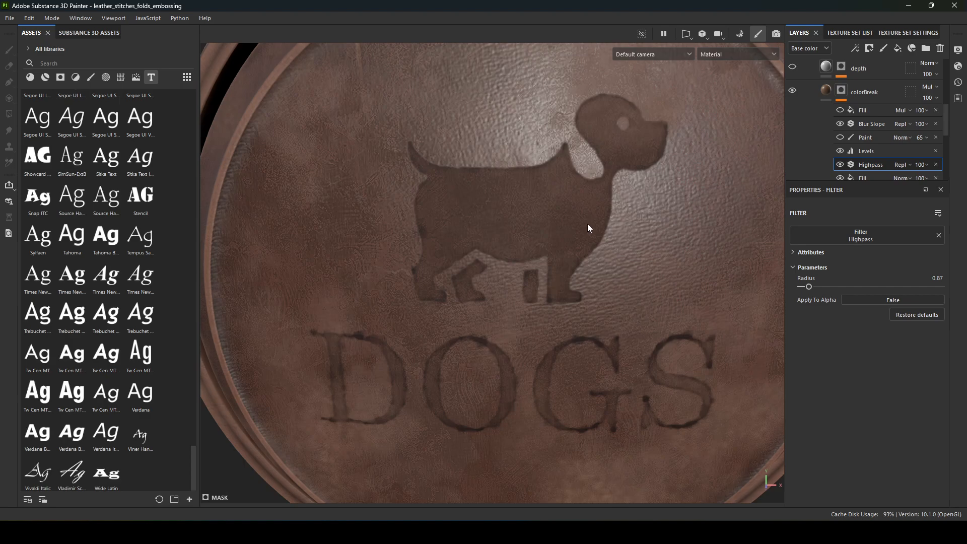
pyautogui.keyDown('alt'); pyautogui.moveTo(588, 223); pyautogui.dragTo(491, 214); pyautogui.keyUp('alt')
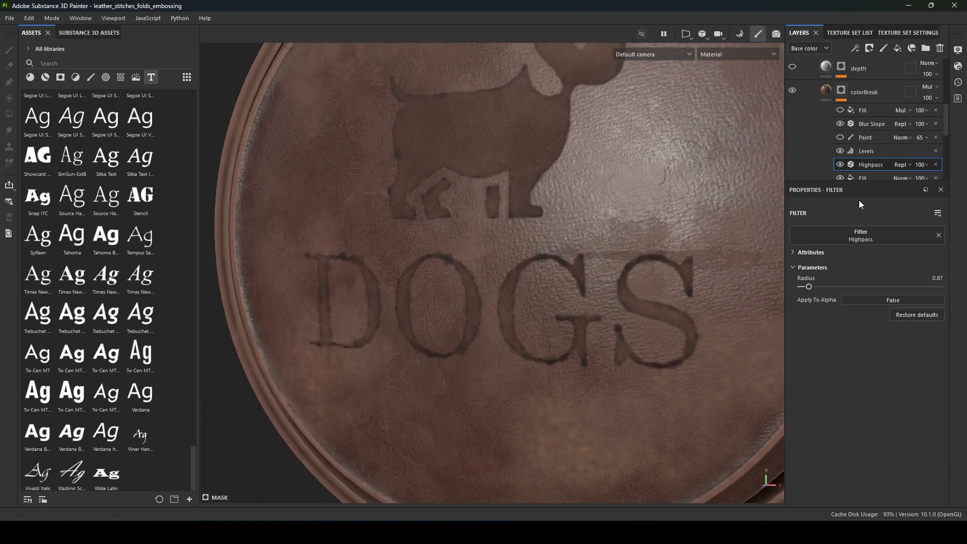
# Display the colorBreak mask and enable its top engravingMask Fill with Normal blending to inspect the engraving shape
pyautogui.keyDown('alt'); pyautogui.click(841, 91); pyautogui.keyUp('alt')
pyautogui.click(887, 110)
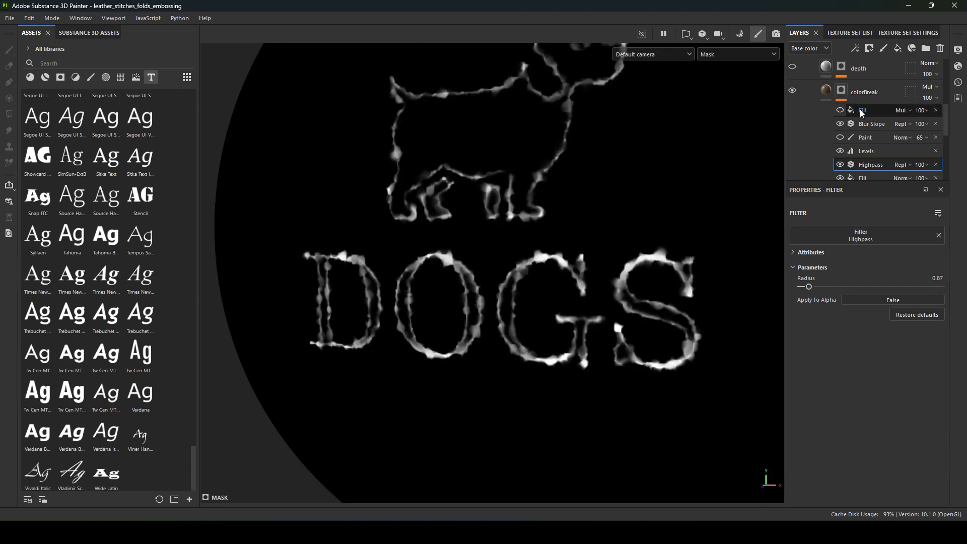
pyautogui.click(910, 110)
pyautogui.click(910, 123)
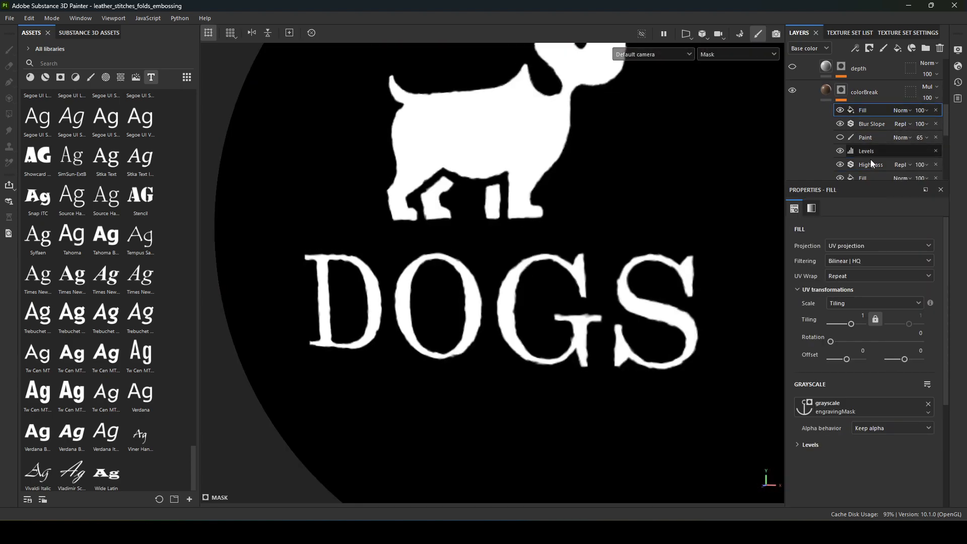
pyautogui.scroll(-1, 864, 142)
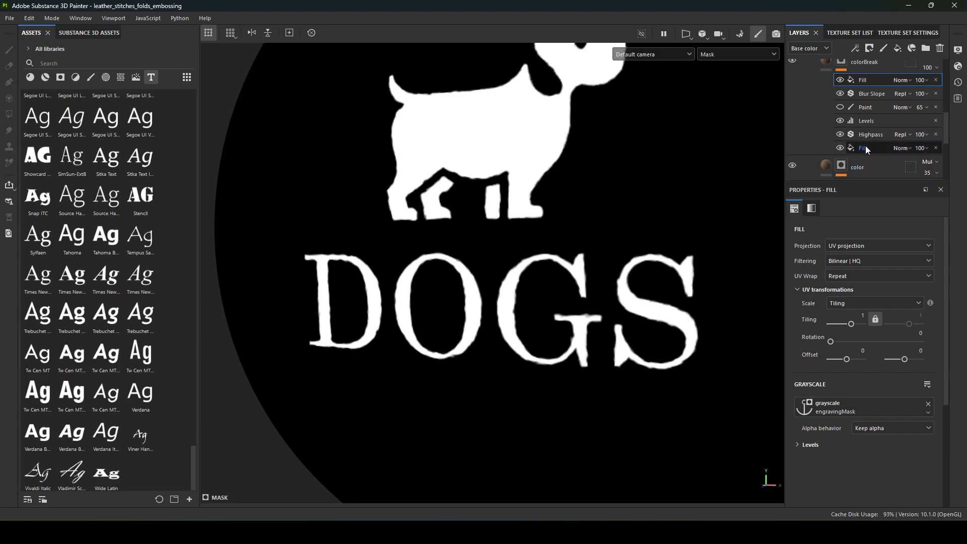
pyautogui.scroll(1, 869, 116)
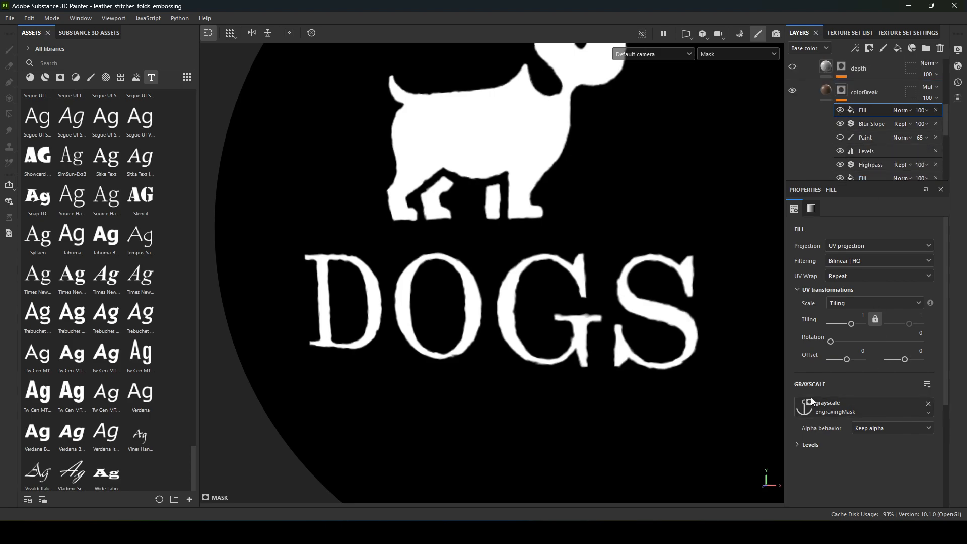
pyautogui.keyDown('alt'); pyautogui.moveTo(729, 272); pyautogui.dragTo(726, 310); pyautogui.keyUp('alt')
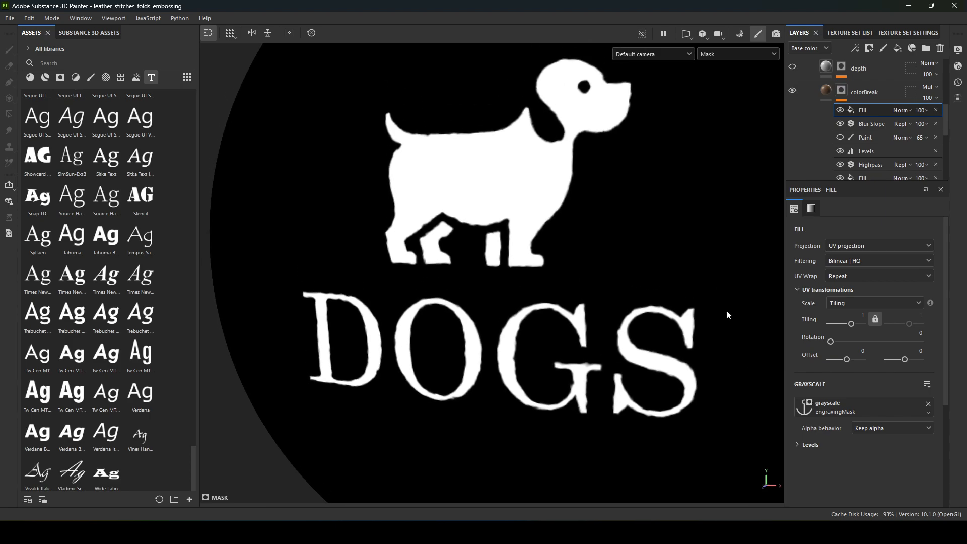
# Compare Multiply and Normal blending on the colorBreak mask's top Fill, and leave it enabled on Multiply
pyautogui.click(902, 110)
pyautogui.click(910, 163)
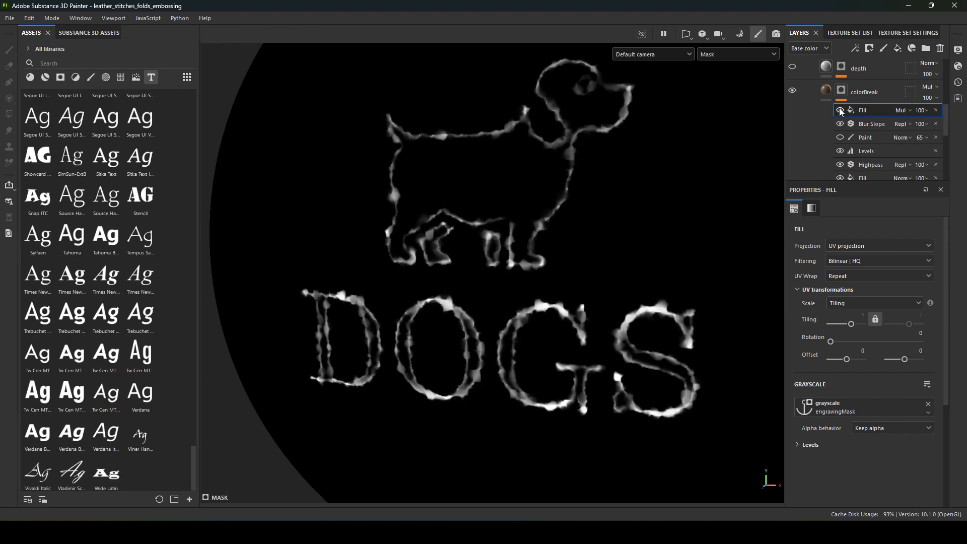
pyautogui.click(902, 110)
pyautogui.click(900, 123)
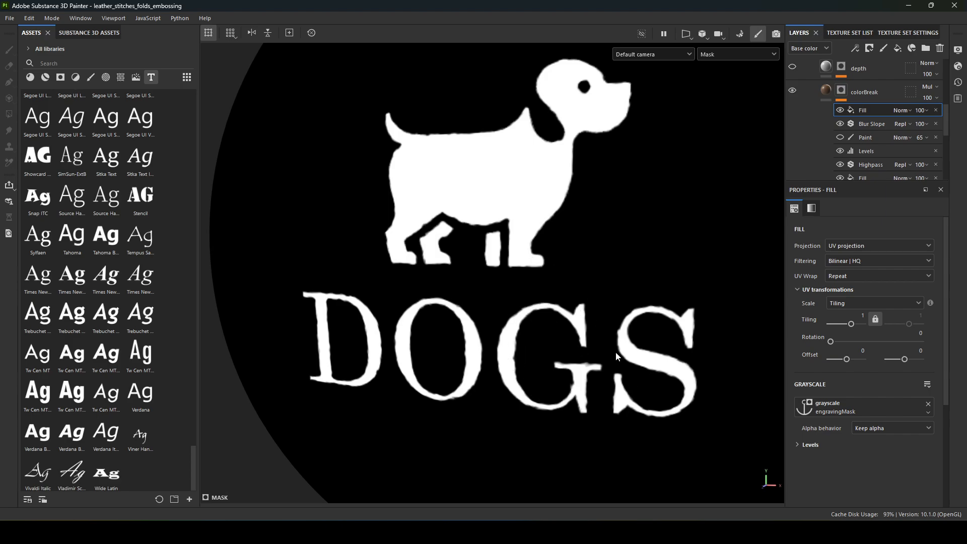
pyautogui.click(904, 110)
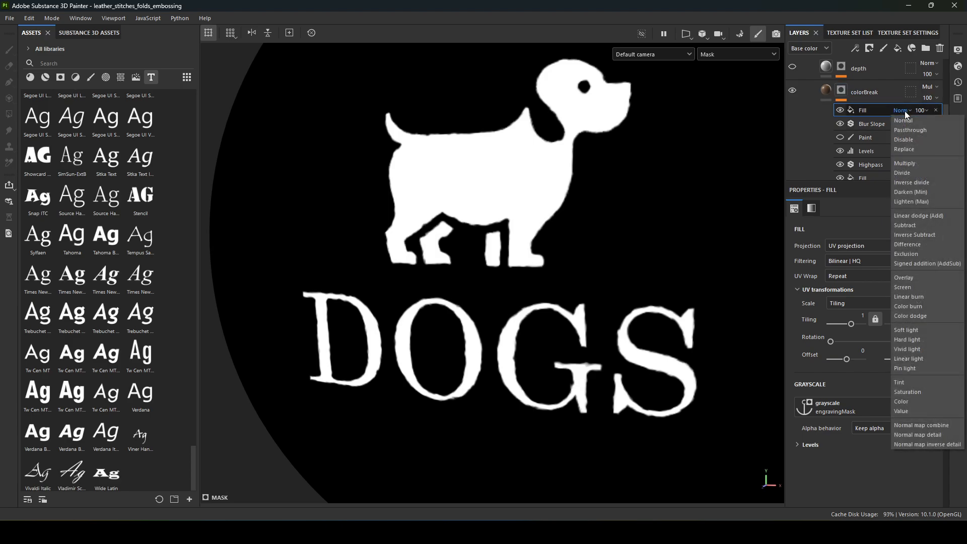
pyautogui.click(927, 163)
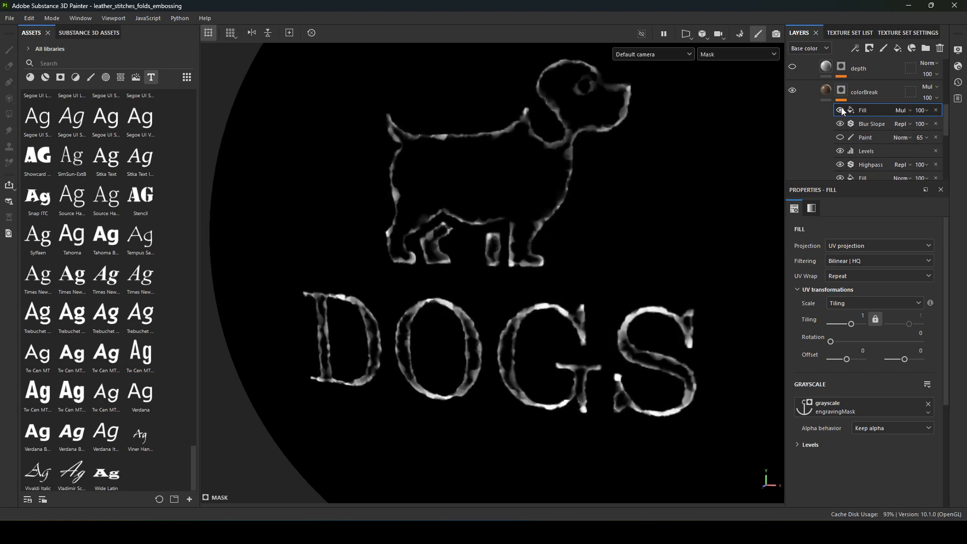
# Return to the material view and examine the broken-up edges on the leather lid from several distances
pyautogui.press('m')
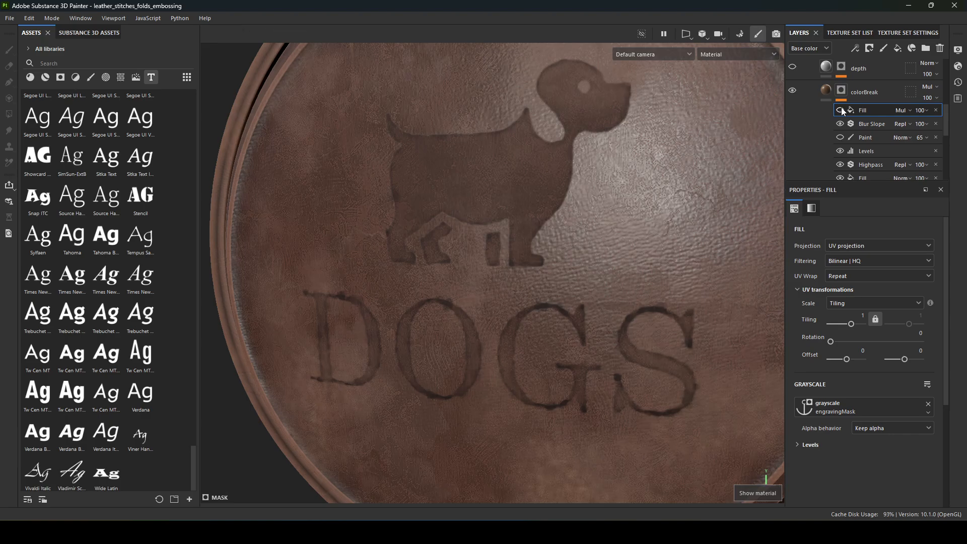
pyautogui.keyDown('alt'); pyautogui.moveTo(380, 124); pyautogui.dragTo(502, 259); pyautogui.keyUp('alt')
pyautogui.keyDown('alt'); pyautogui.moveTo(502, 256); pyautogui.dragTo(518, 211, button='middle'); pyautogui.keyUp('alt')
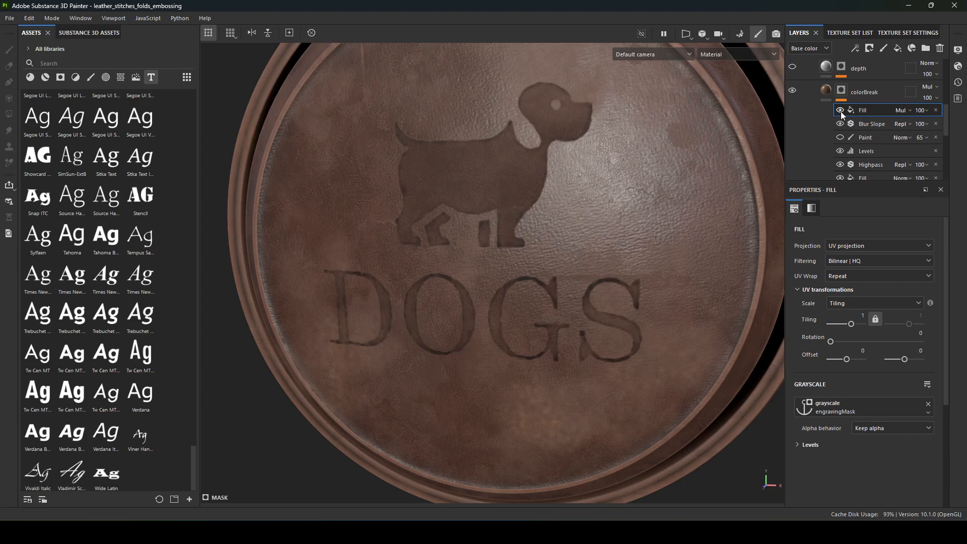
pyautogui.keyDown('alt'); pyautogui.moveTo(778, 131); pyautogui.dragTo(543, 241); pyautogui.keyUp('alt')
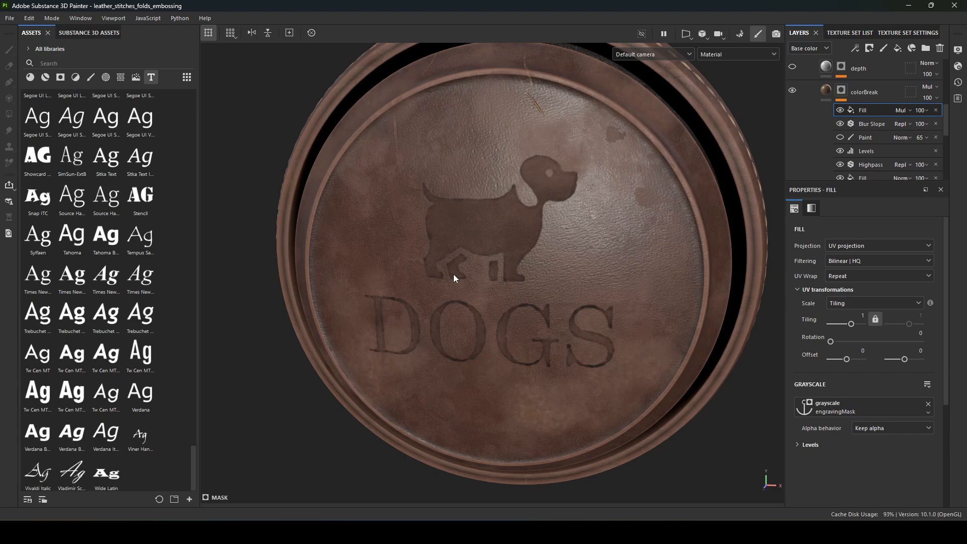
pyautogui.keyDown('alt'); pyautogui.moveTo(680, 151); pyautogui.dragTo(575, 196); pyautogui.keyUp('alt')
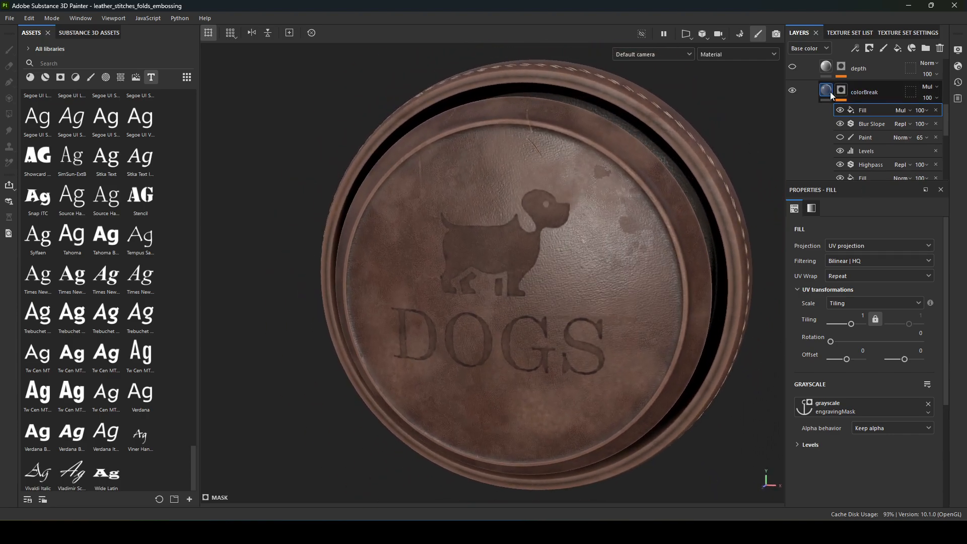
# Compare the leather with the colorBreak mask's Paint and top Fill effects hidden and shown, leaving both visible
pyautogui.click(840, 138)
pyautogui.click(840, 137)
pyautogui.click(840, 137)
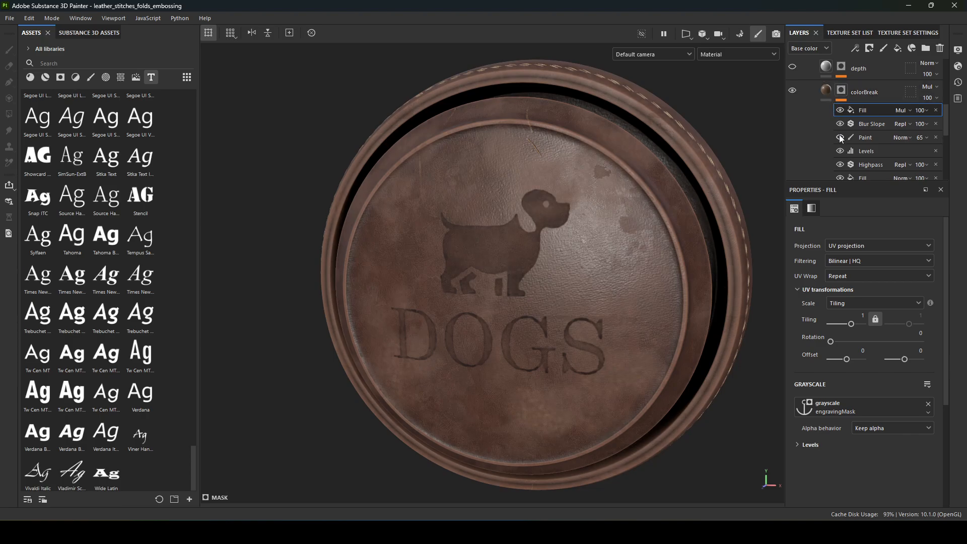
pyautogui.click(840, 137)
pyautogui.click(839, 138)
pyautogui.click(839, 111)
pyautogui.click(840, 111)
pyautogui.click(840, 111)
pyautogui.click(840, 111)
pyautogui.click(840, 138)
pyautogui.click(840, 138)
pyautogui.click(840, 137)
pyautogui.click(840, 138)
pyautogui.click(840, 138)
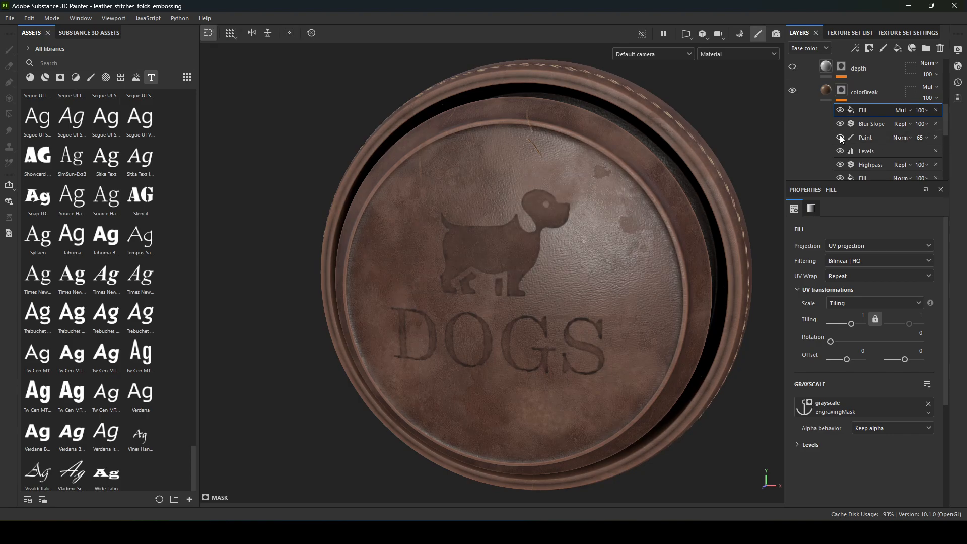
pyautogui.click(839, 138)
pyautogui.click(840, 110)
pyautogui.click(840, 111)
pyautogui.click(841, 110)
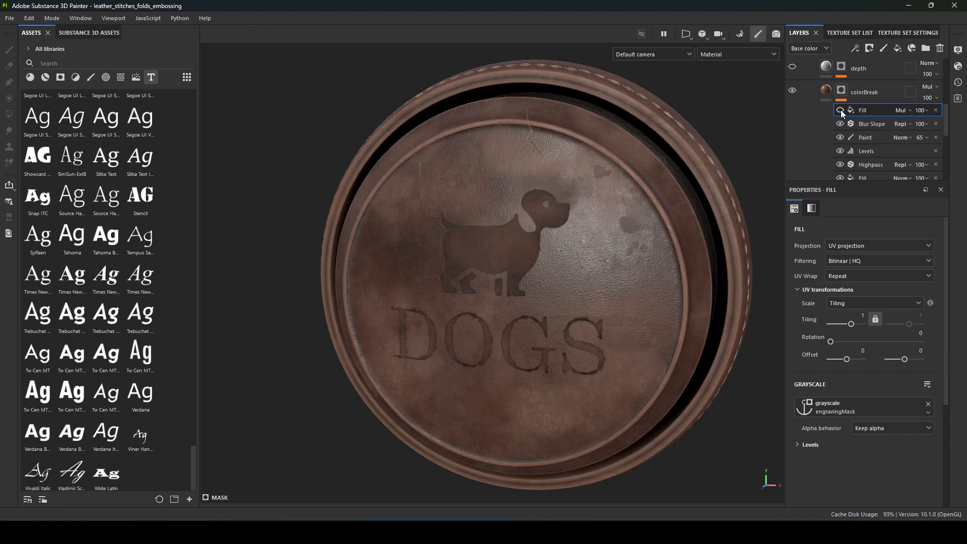
pyautogui.click(840, 111)
pyautogui.click(841, 110)
pyautogui.click(840, 110)
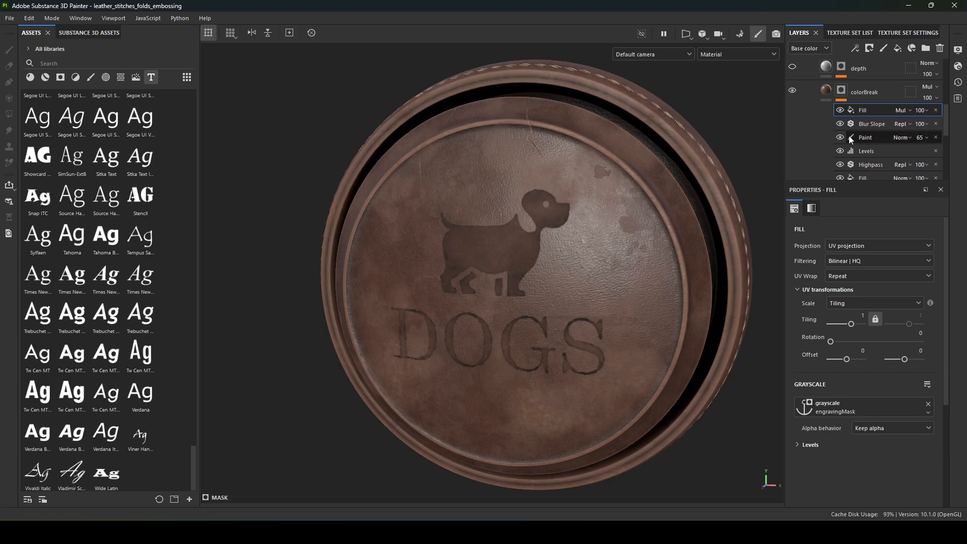
# Add a new Paint effect above the existing one in the colorBreak mask and delete the old Paint effect
pyautogui.click(857, 135)
pyautogui.rightClick(857, 135)
pyautogui.click(881, 289)
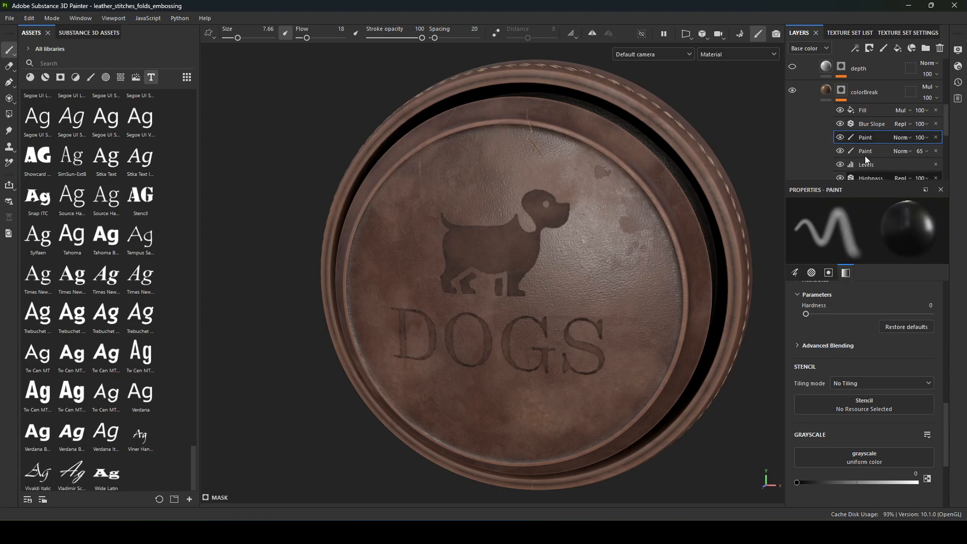
pyautogui.click(936, 151)
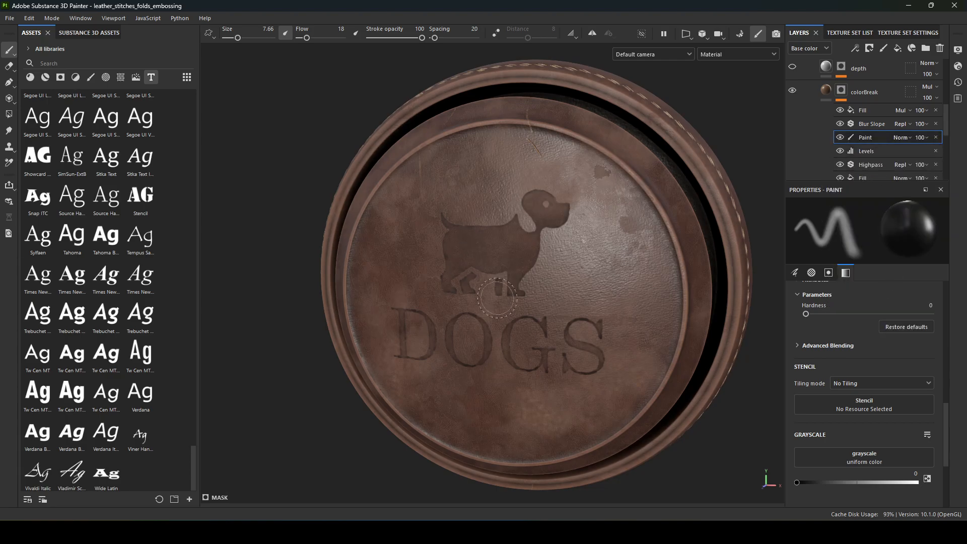
# Set the paint brush's flow to 12 and swap its grayscale value between white and black, ending on black
pyautogui.keyDown('alt'); pyautogui.moveTo(498, 298); pyautogui.dragTo(473, 264); pyautogui.keyUp('alt')
pyautogui.press('x')
pyautogui.press('x')
pyautogui.press('x')
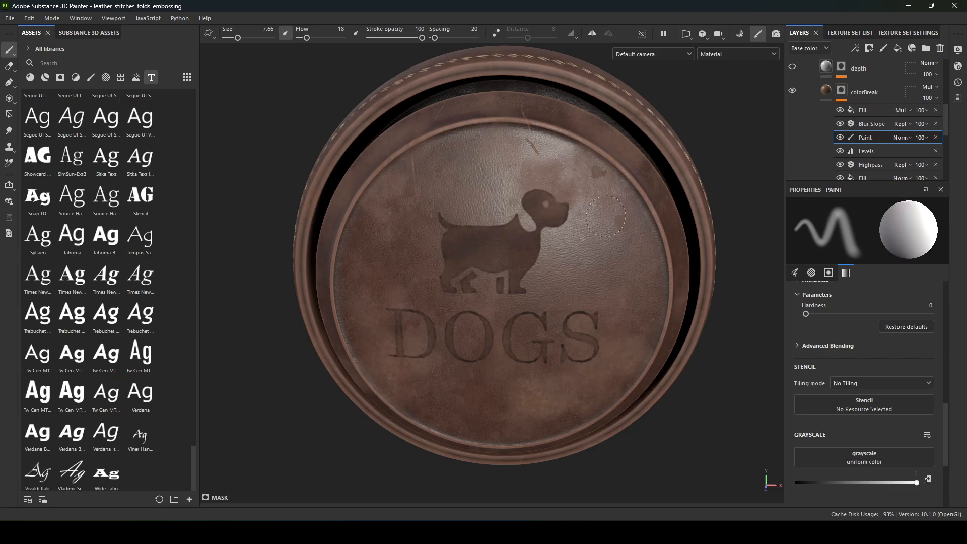
pyautogui.moveTo(306, 39); pyautogui.dragTo(303, 38)
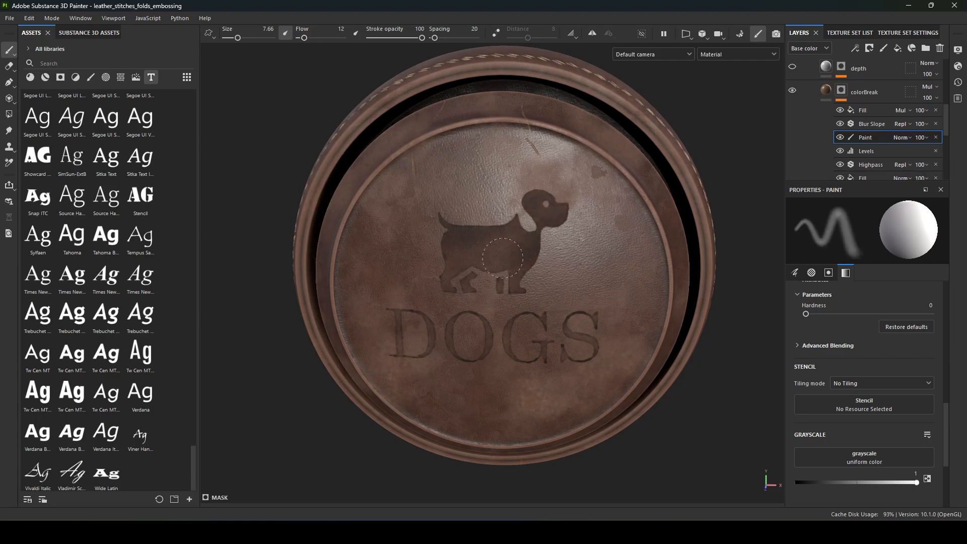
pyautogui.press('x')
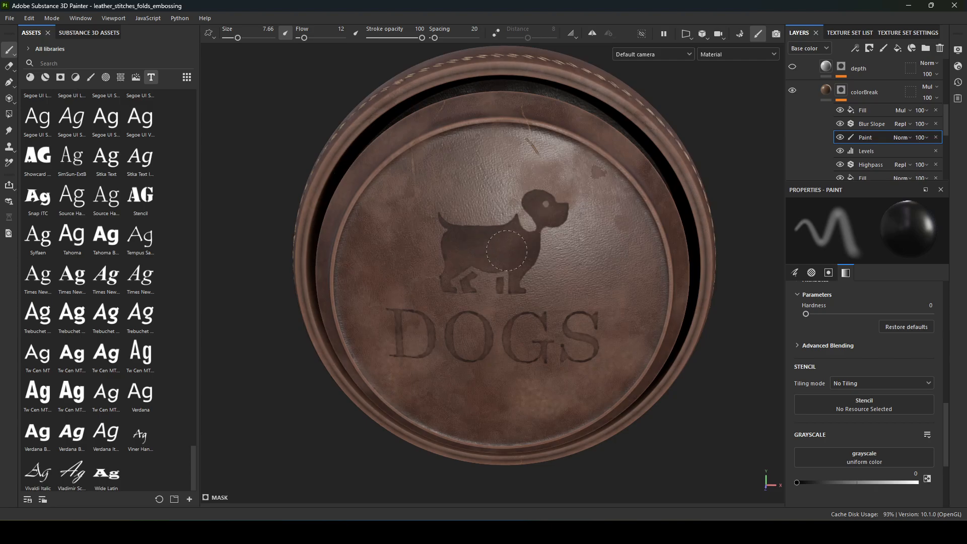
pyautogui.press('x')
pyautogui.keyDown('alt'); pyautogui.moveTo(663, 311); pyautogui.dragTo(608, 296); pyautogui.keyUp('alt')
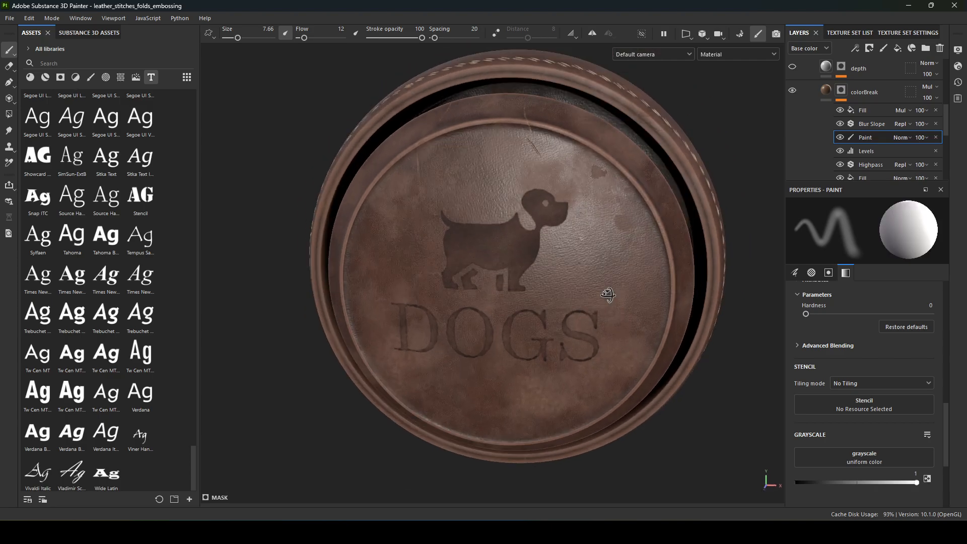
pyautogui.keyDown('alt'); pyautogui.moveTo(608, 296); pyautogui.dragTo(507, 263, button='right'); pyautogui.keyUp('alt')
pyautogui.press('x')
pyautogui.keyDown('alt'); pyautogui.moveTo(718, 235); pyautogui.dragTo(706, 184); pyautogui.keyUp('alt')
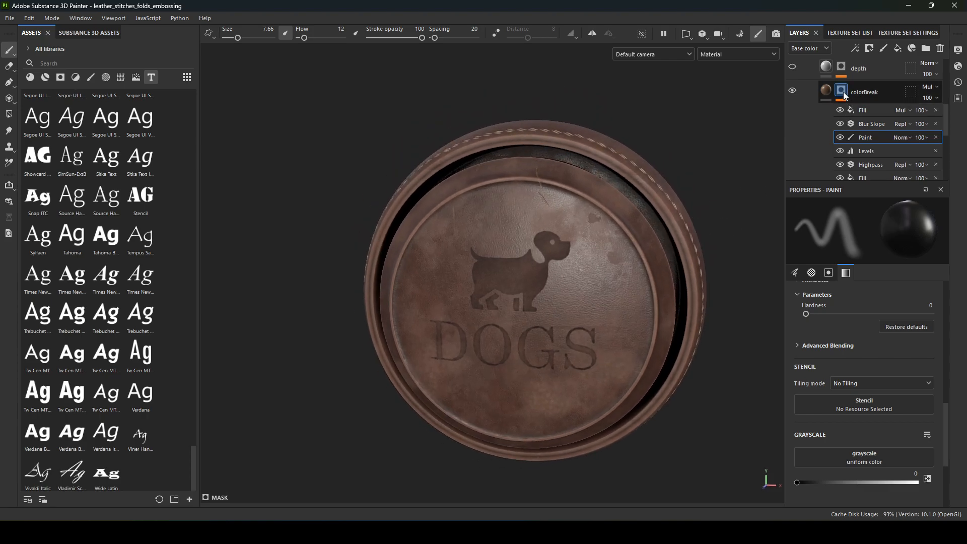
# Inspect the material fill settings of the colorBreak and color layers
pyautogui.click(826, 91)
pyautogui.click(825, 117)
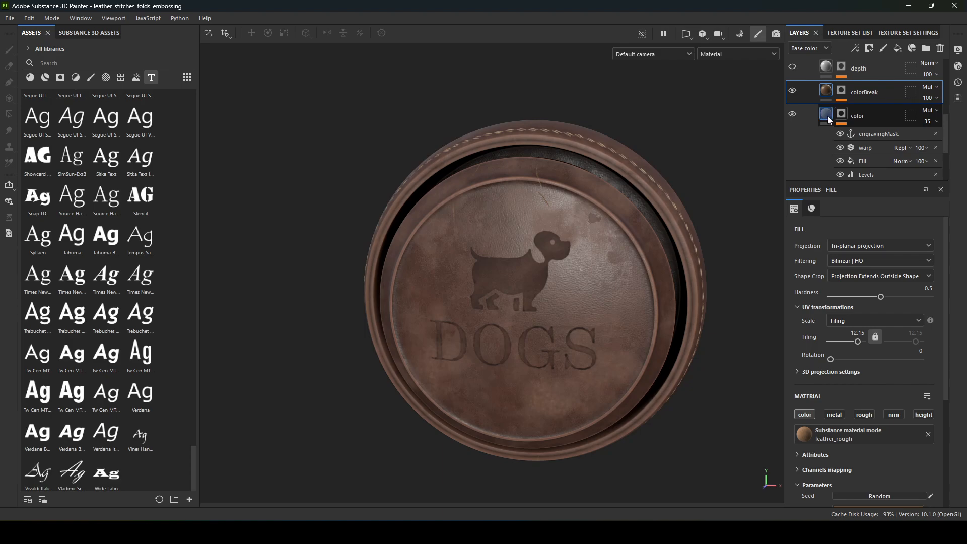
pyautogui.click(829, 117)
pyautogui.scroll(1, 842, 134)
# Turn on the depth layer and compare the engraved logo with it hidden and shown
pyautogui.click(793, 98)
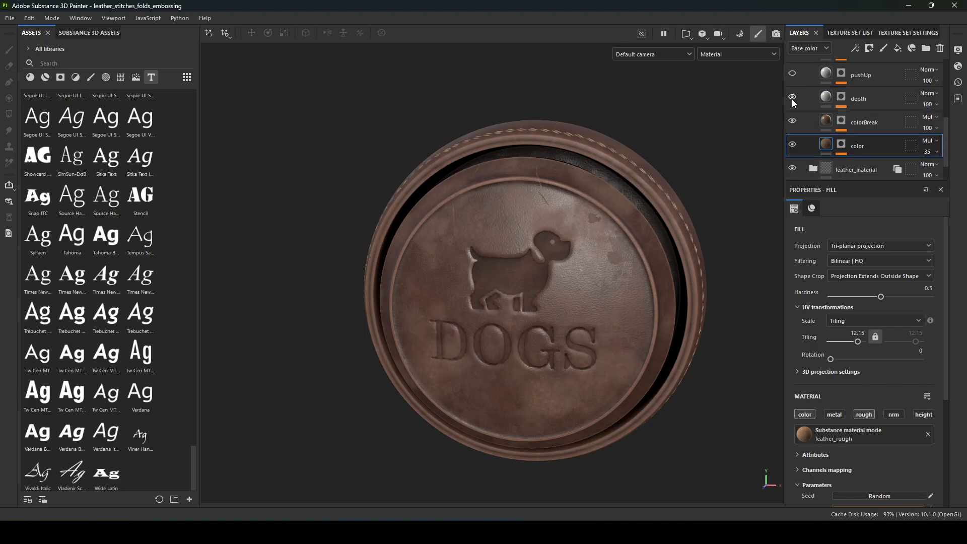
pyautogui.click(792, 98)
pyautogui.click(793, 98)
pyautogui.keyDown('alt'); pyautogui.moveTo(612, 214); pyautogui.dragTo(655, 214); pyautogui.keyUp('alt')
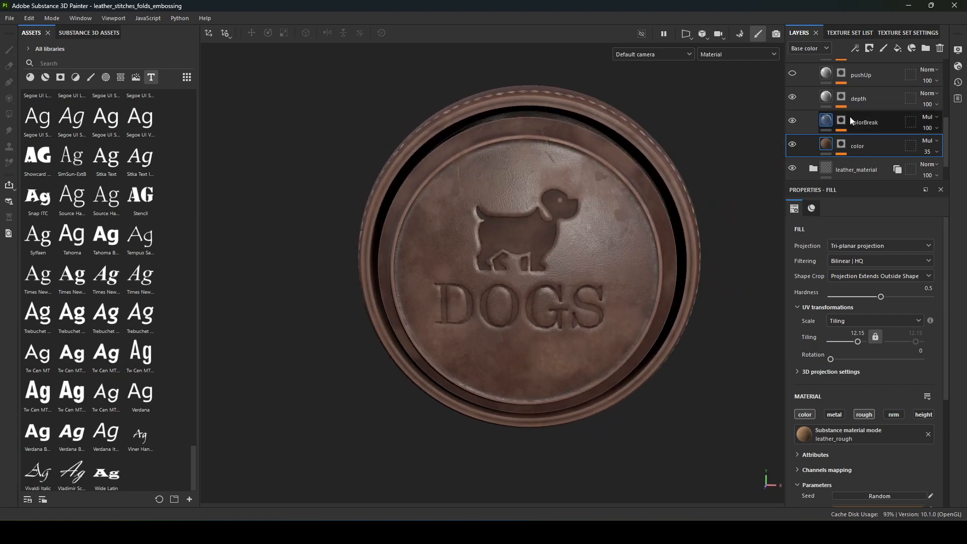
pyautogui.keyDown('alt'); pyautogui.moveTo(663, 171); pyautogui.dragTo(703, 169); pyautogui.keyUp('alt')
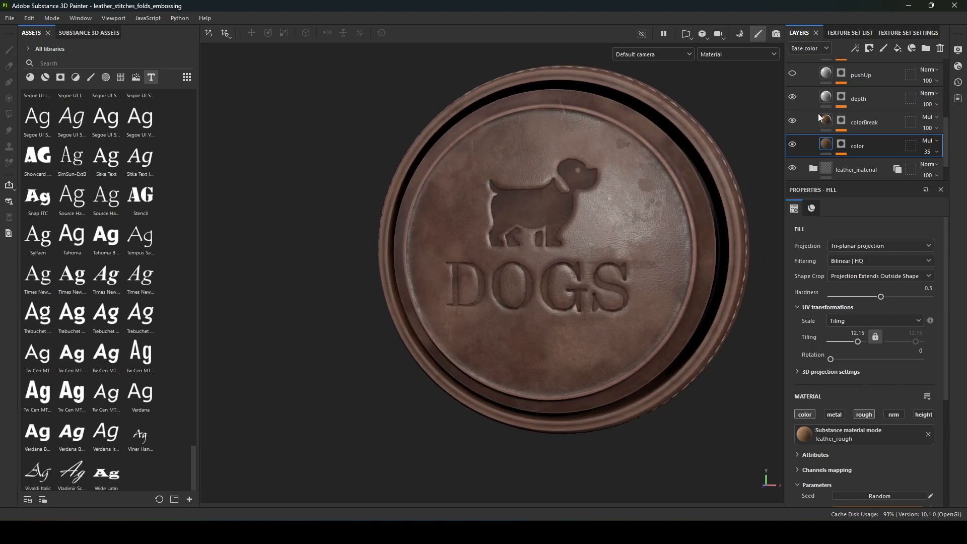
pyautogui.click(793, 99)
pyautogui.click(793, 99)
pyautogui.click(793, 100)
pyautogui.click(793, 99)
pyautogui.click(793, 100)
pyautogui.click(793, 99)
# Set the depth layer's height to -0.1592 and view the engraving at an angle
pyautogui.click(827, 97)
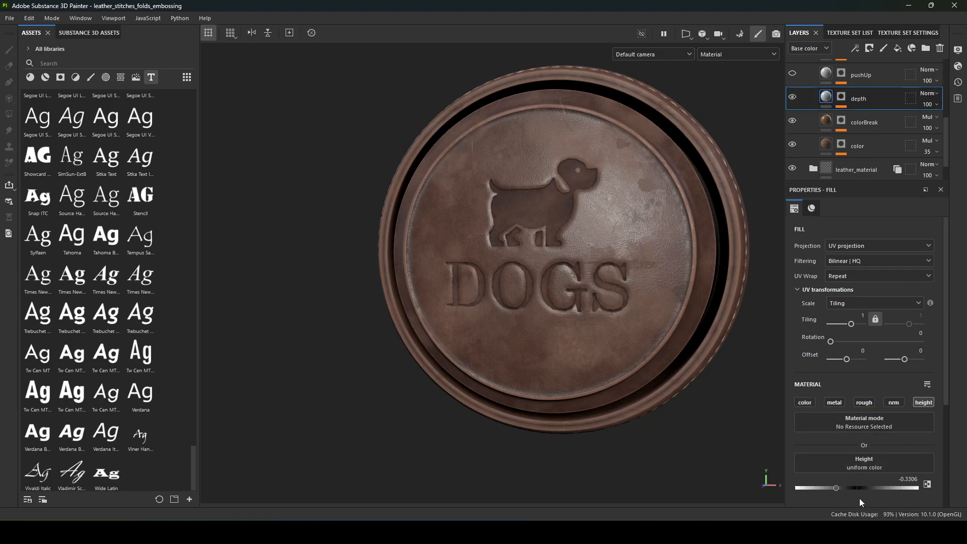
pyautogui.moveTo(837, 487)
pyautogui.mouseDown()
pyautogui.moveTo(858, 489)
pyautogui.moveTo(819, 487)
pyautogui.moveTo(859, 485)
pyautogui.moveTo(849, 489)
pyautogui.mouseUp()
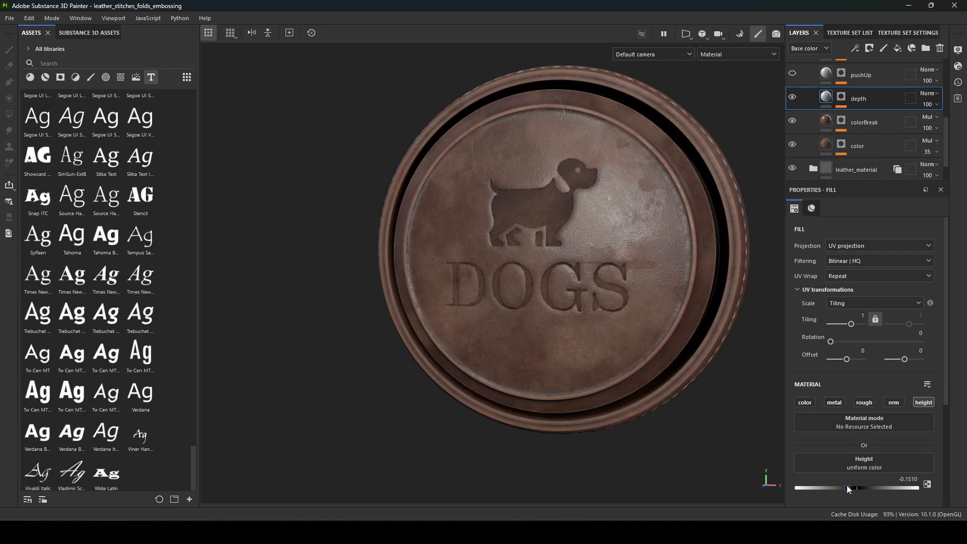
pyautogui.keyDown('alt'); pyautogui.moveTo(713, 284); pyautogui.dragTo(719, 277); pyautogui.keyUp('alt')
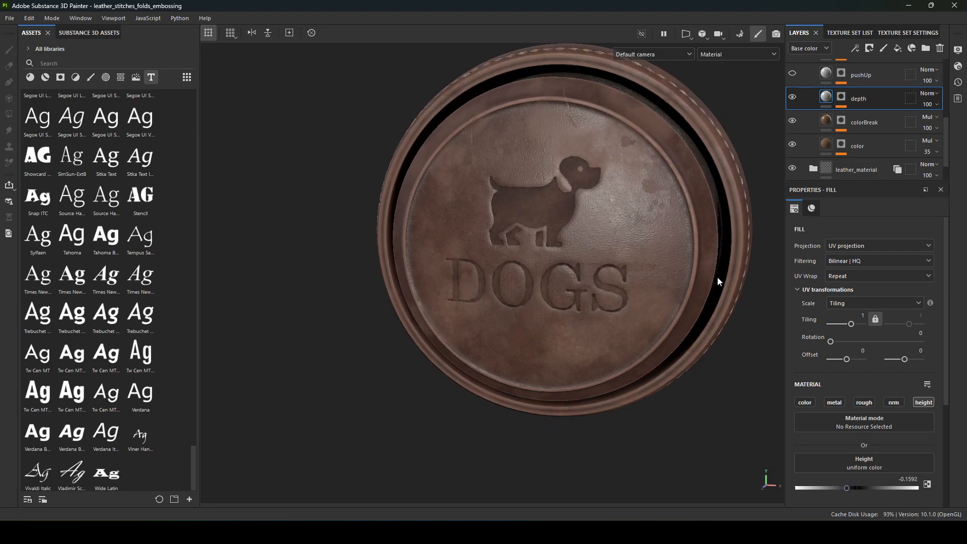
# Display the depth layer's mask and bring its list of effects into view
pyautogui.keyDown('alt'); pyautogui.click(843, 97); pyautogui.keyUp('alt')
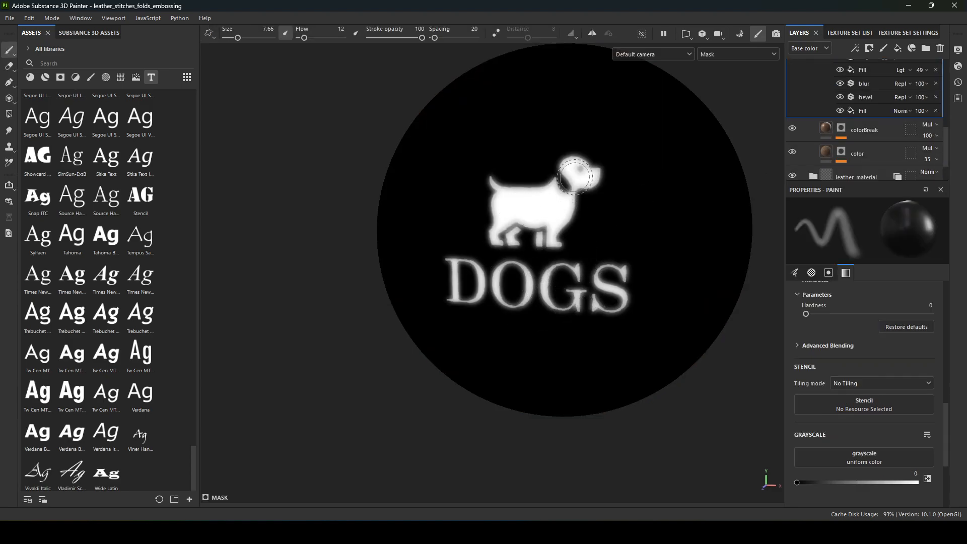
pyautogui.scroll(1, 841, 103)
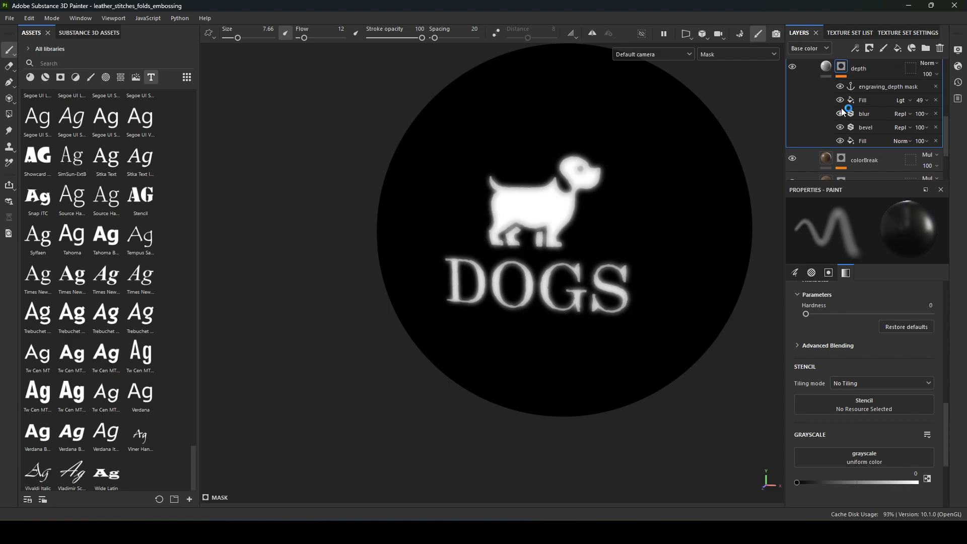
# Hide the depth mask's anchor, upper fill, blur and bevel effects, and compare the engraved material with the depth layer off and on
pyautogui.moveTo(870, 180); pyautogui.dragTo(870, 261)
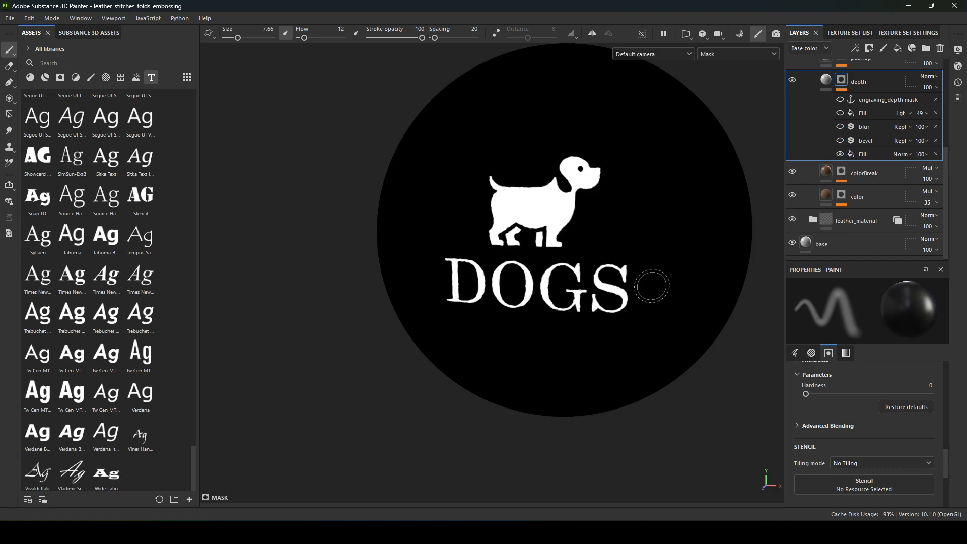
pyautogui.press('m')
pyautogui.keyDown('alt'); pyautogui.moveTo(650, 406); pyautogui.dragTo(630, 393); pyautogui.keyUp('alt')
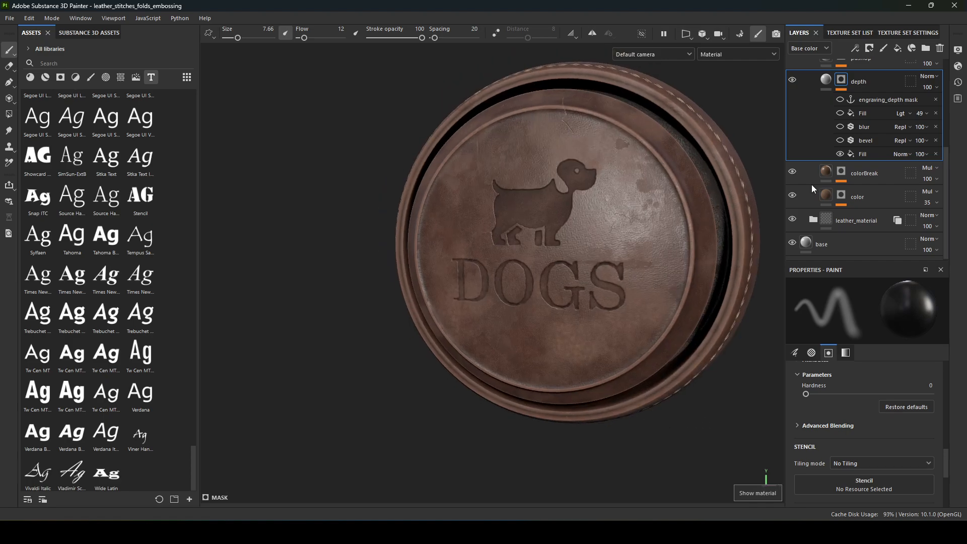
pyautogui.scroll(1, 833, 129)
pyautogui.click(794, 109)
pyautogui.click(794, 109)
pyautogui.click(794, 109)
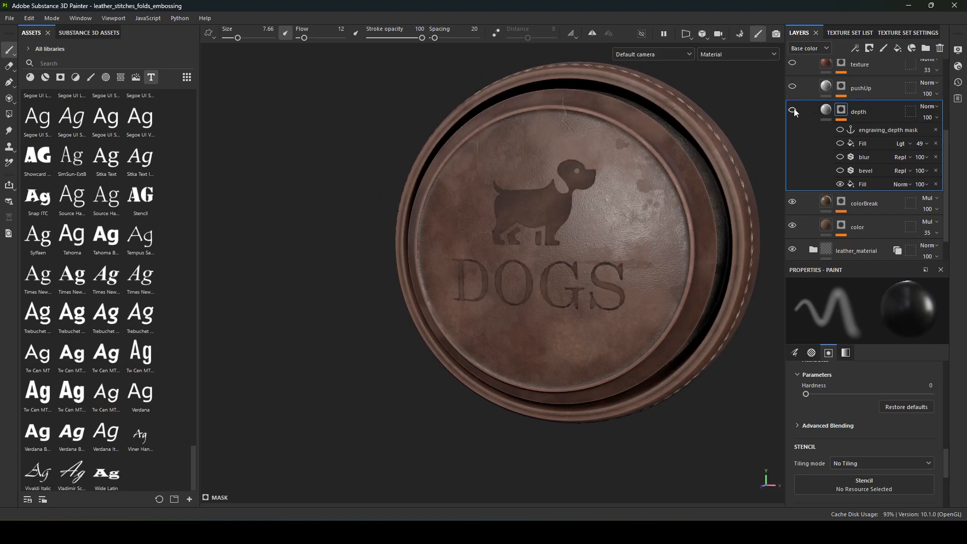
pyautogui.click(794, 109)
# Switch to the browser's We-Emboss.jpg reference photo, examine the edges of the embossed letters, and return to the leather project
pyautogui.moveTo(619, 236)
pyautogui.keyDown('alt'); pyautogui.mouseDown()
pyautogui.moveTo(665, 236)
pyautogui.moveTo(687, 199)
pyautogui.moveTo(618, 220)
pyautogui.mouseUp(); pyautogui.keyUp('alt')
pyautogui.click(572, 531)
pyautogui.click(680, 478)
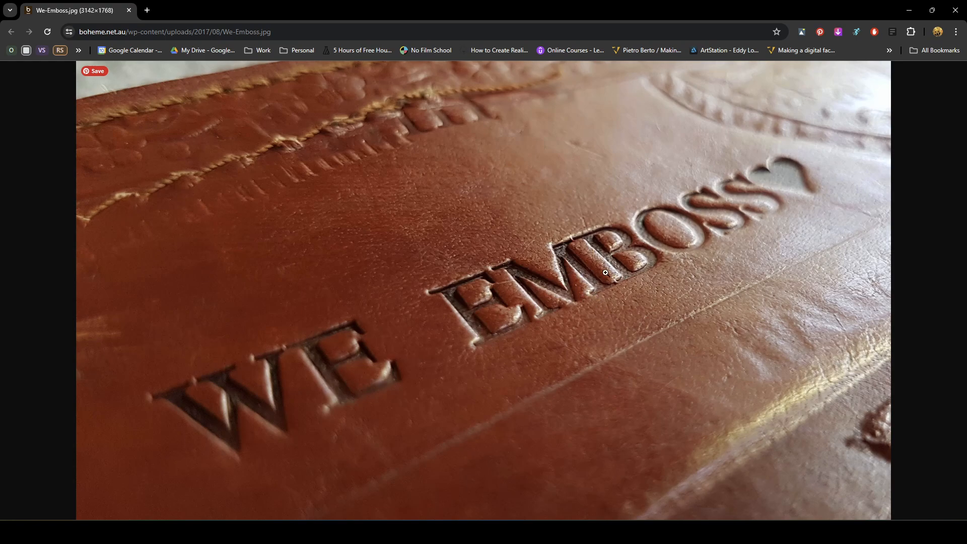
pyautogui.click(910, 10)
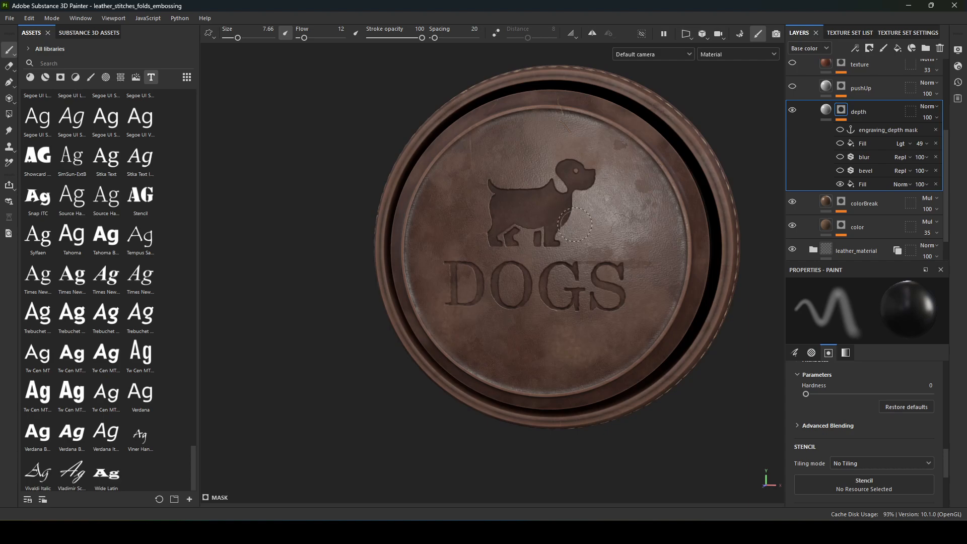
# Examine the hard-edged engraving of the dog and DOGS text up close and from several angles
pyautogui.keyDown('alt'); pyautogui.moveTo(458, 443); pyautogui.dragTo(786, 346); pyautogui.keyUp('alt')
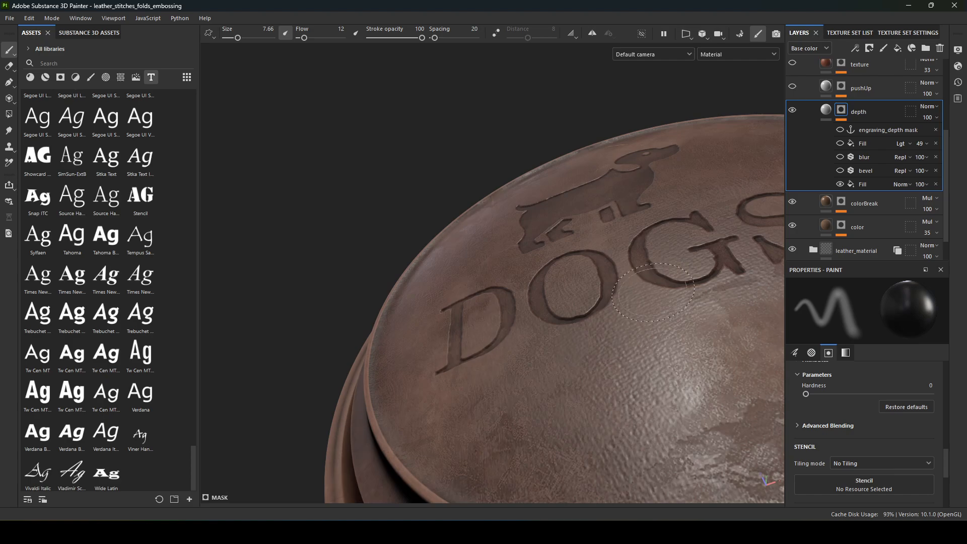
pyautogui.keyDown('alt'); pyautogui.moveTo(654, 292); pyautogui.dragTo(354, 184, button='right'); pyautogui.keyUp('alt')
pyautogui.keyDown('alt'); pyautogui.moveTo(428, 186); pyautogui.dragTo(433, 368); pyautogui.keyUp('alt')
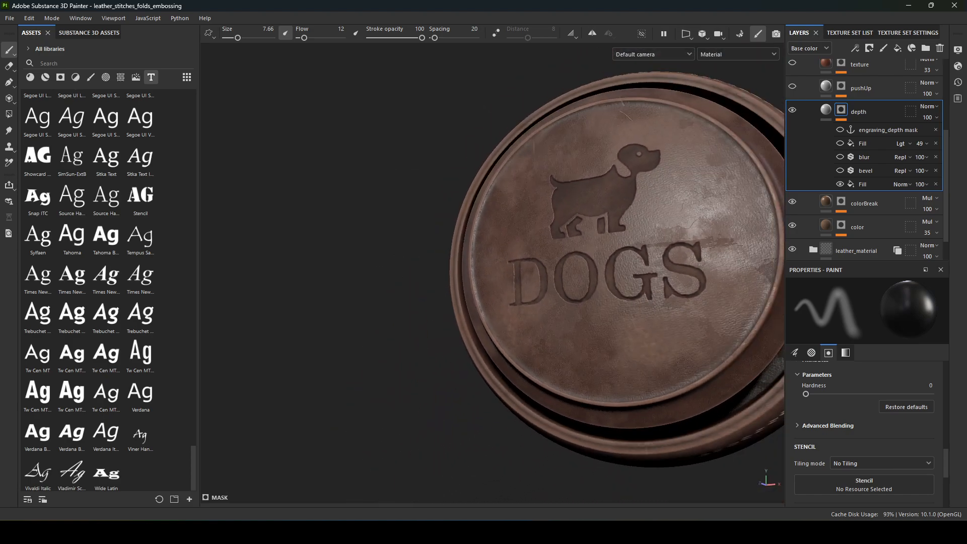
pyautogui.keyDown('alt'); pyautogui.moveTo(508, 262); pyautogui.dragTo(444, 303, button='middle'); pyautogui.keyUp('alt')
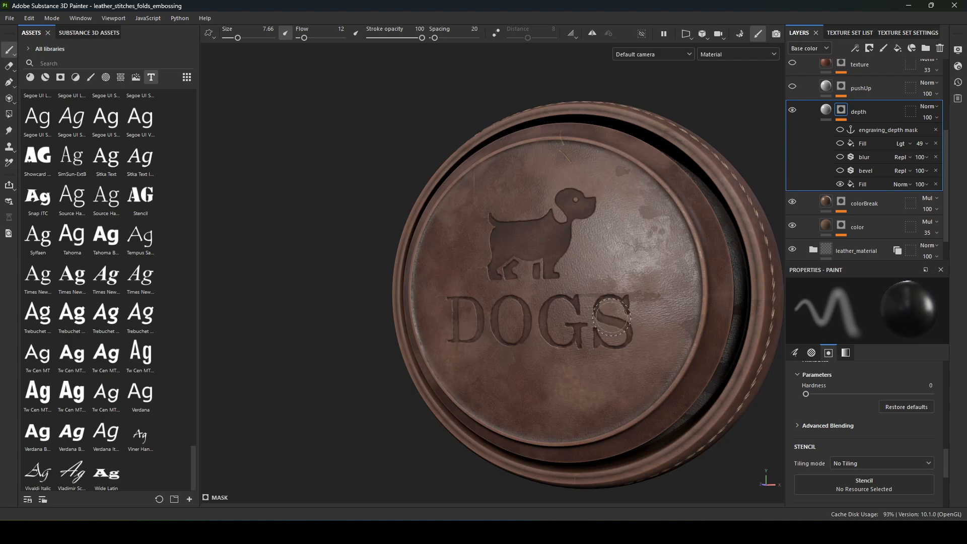
pyautogui.keyDown('alt'); pyautogui.moveTo(612, 318); pyautogui.dragTo(641, 305); pyautogui.keyUp('alt')
pyautogui.keyDown('alt'); pyautogui.moveTo(641, 306); pyautogui.dragTo(611, 350, button='right'); pyautogui.keyUp('alt')
pyautogui.keyDown('alt'); pyautogui.moveTo(611, 350); pyautogui.dragTo(612, 313, button='middle'); pyautogui.keyUp('alt')
pyautogui.keyDown('alt'); pyautogui.moveTo(613, 313); pyautogui.dragTo(646, 330); pyautogui.keyUp('alt')
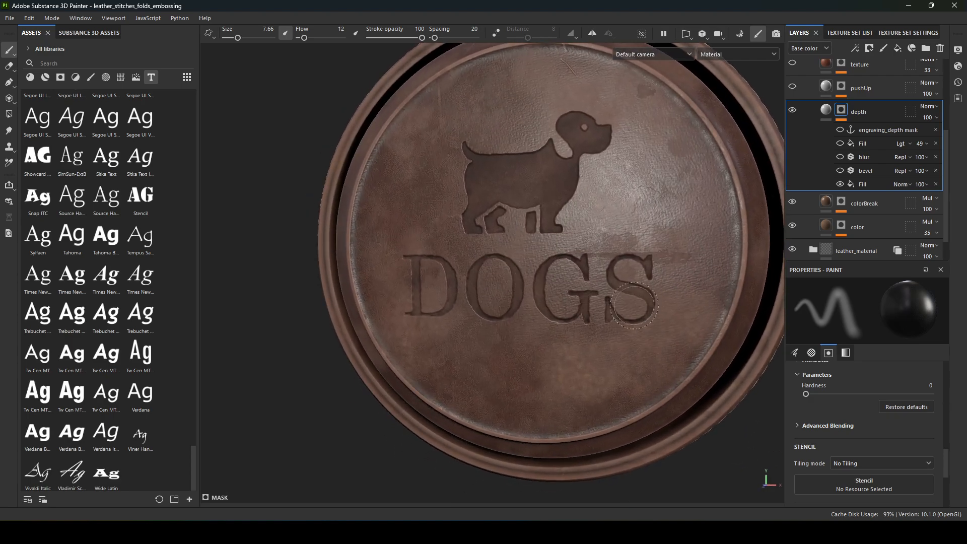
pyautogui.keyDown('alt'); pyautogui.moveTo(644, 271); pyautogui.dragTo(590, 249); pyautogui.keyUp('alt')
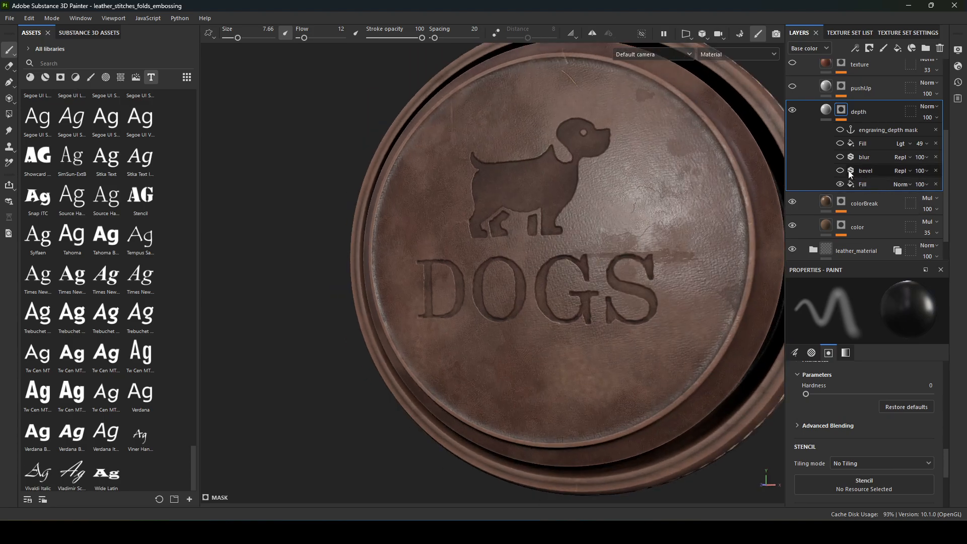
# Turn on the bevel filter, display the depth layer's mask, and compare it with the bevel off and on
pyautogui.click(841, 171)
pyautogui.click(840, 172)
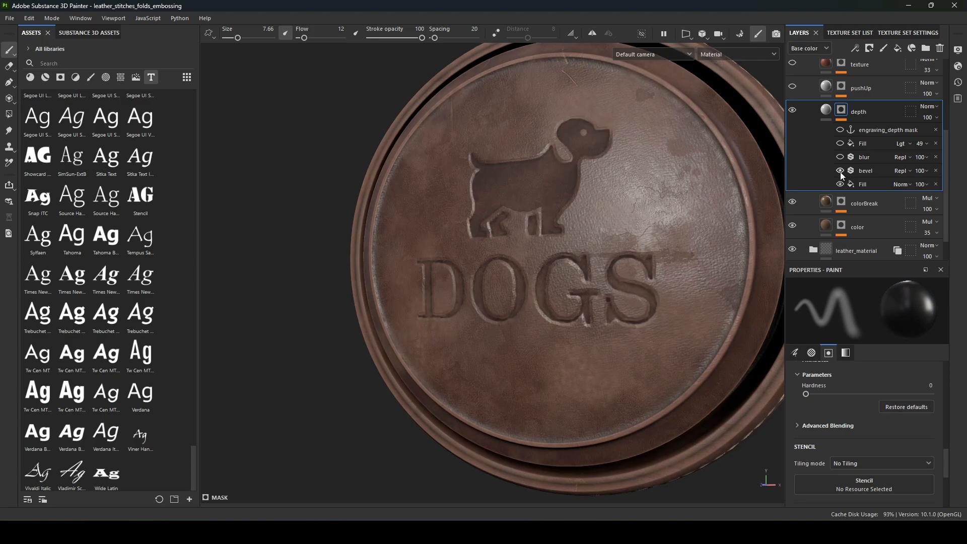
pyautogui.keyDown('alt'); pyautogui.click(841, 110); pyautogui.keyUp('alt')
pyautogui.click(840, 170)
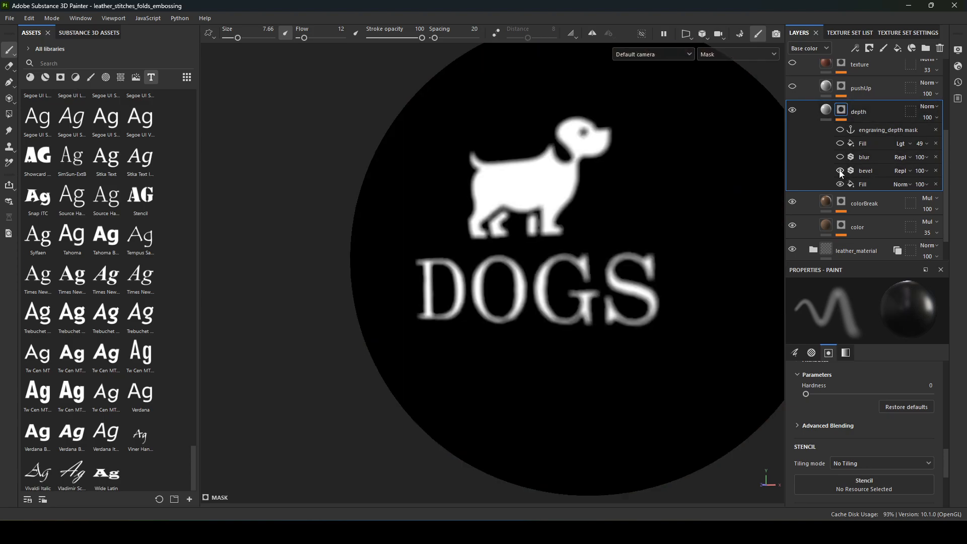
pyautogui.click(840, 170)
pyautogui.click(840, 170)
pyautogui.click(840, 170)
pyautogui.click(872, 170)
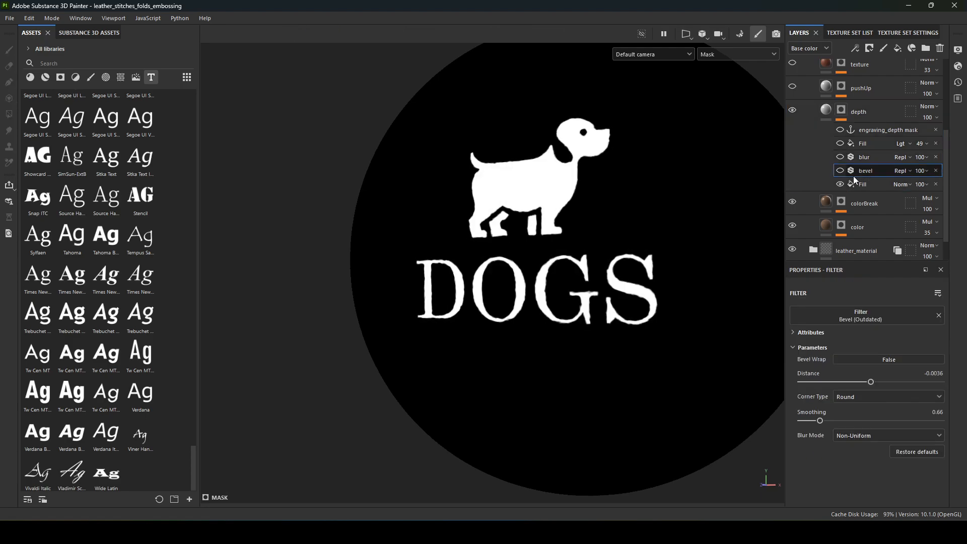
pyautogui.click(840, 171)
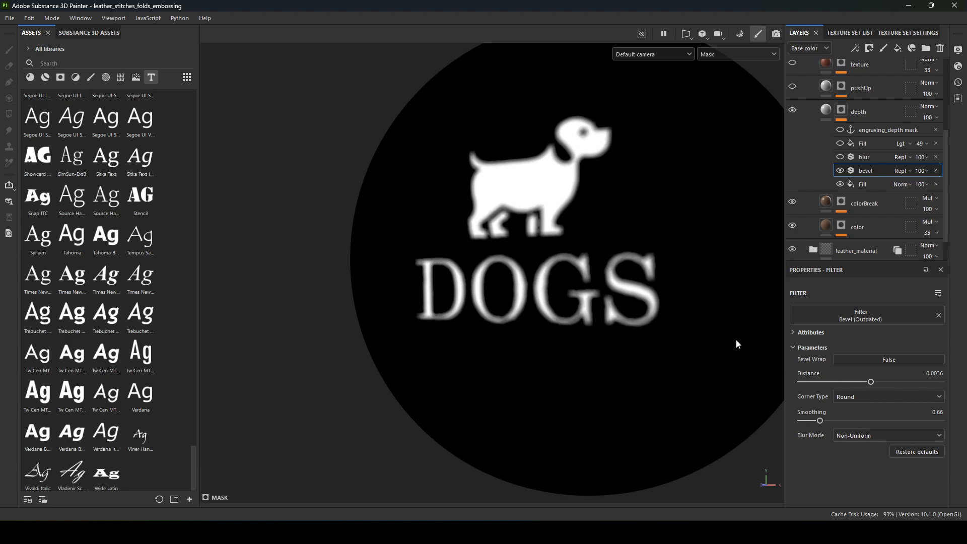
# Return to the material view and inspect the beveled edges of the dog and DOGS engraving from different angles
pyautogui.press('m')
pyautogui.keyDown('alt'); pyautogui.moveTo(735, 337); pyautogui.dragTo(529, 261); pyautogui.keyUp('alt')
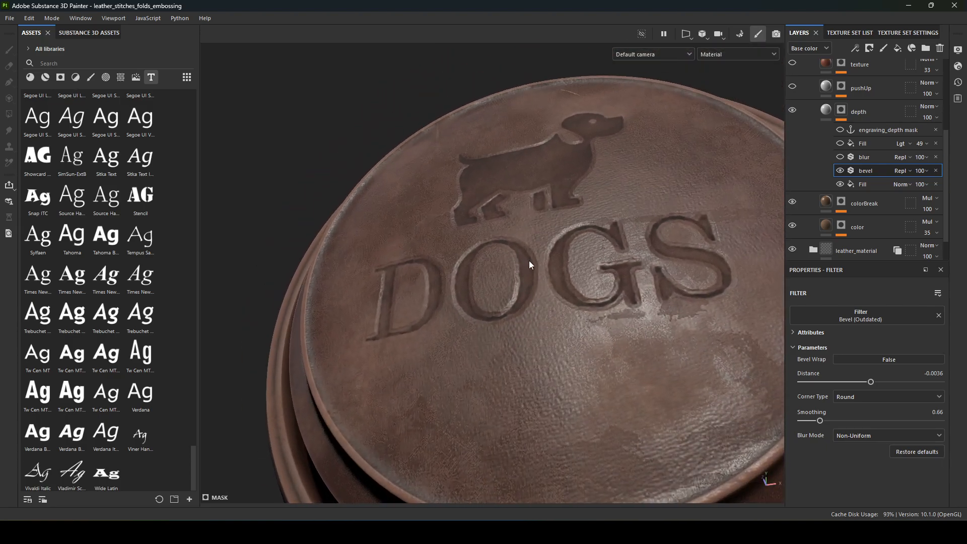
pyautogui.keyDown('alt'); pyautogui.moveTo(575, 328); pyautogui.dragTo(529, 314); pyautogui.keyUp('alt')
pyautogui.keyDown('alt'); pyautogui.moveTo(596, 299); pyautogui.dragTo(814, 224); pyautogui.keyUp('alt')
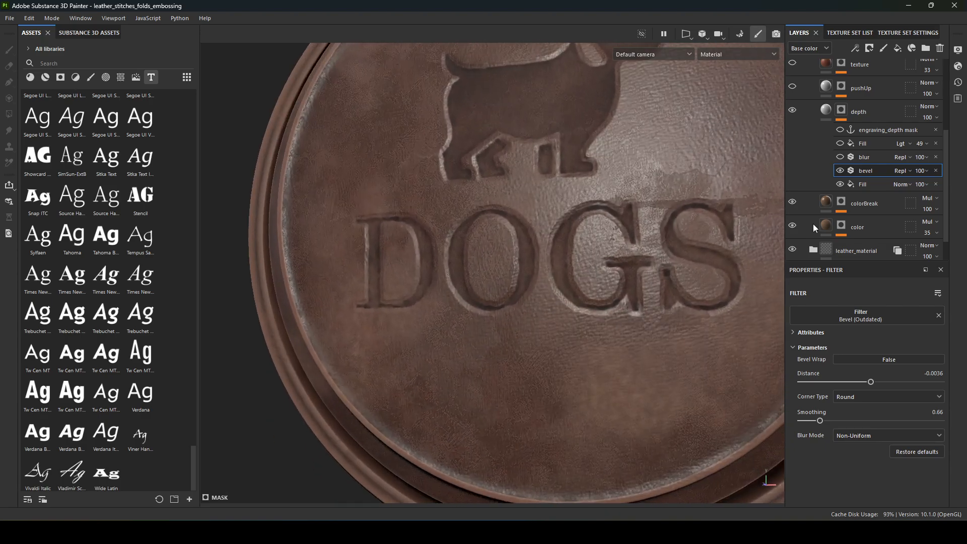
# Test the bevel filter's distance at -0.3069 and settle on -0.0108
pyautogui.moveTo(871, 382); pyautogui.dragTo(872, 383)
pyautogui.keyDown('alt'); pyautogui.moveTo(594, 297); pyautogui.dragTo(505, 288); pyautogui.keyUp('alt')
pyautogui.moveTo(872, 383); pyautogui.dragTo(850, 382)
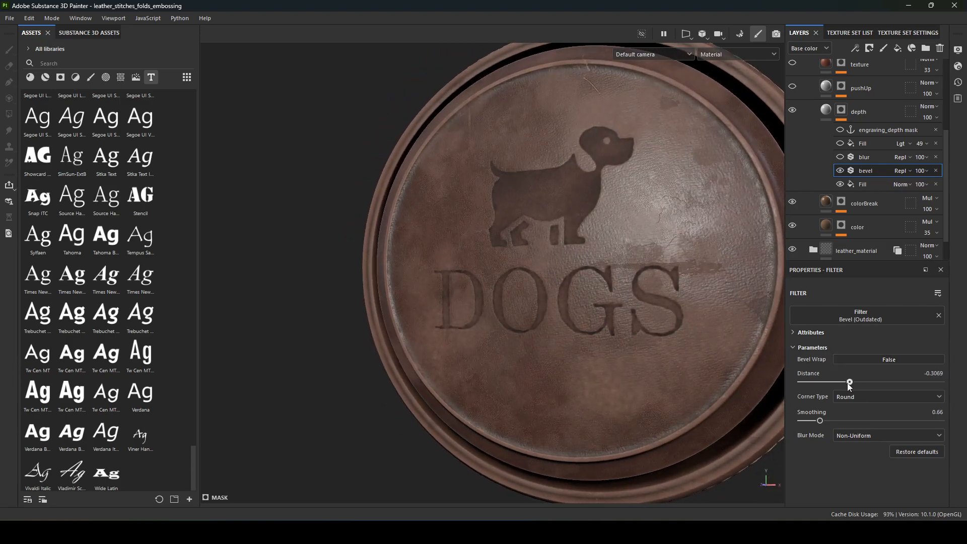
pyautogui.moveTo(860, 382); pyautogui.dragTo(871, 384)
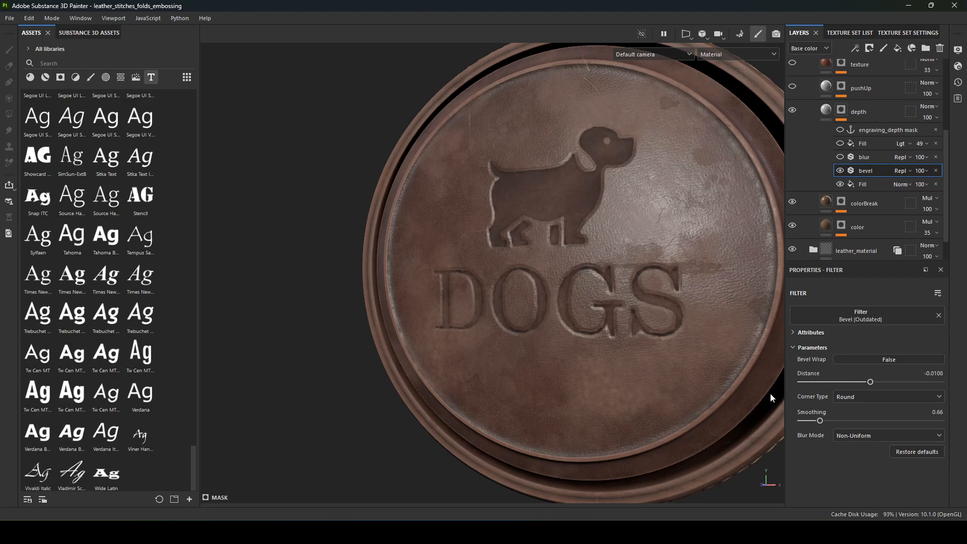
# Turn on the depth mask's blur filter and inspect the softened engraving up close and from several angles
pyautogui.keyDown('alt'); pyautogui.moveTo(771, 398); pyautogui.dragTo(706, 267); pyautogui.keyUp('alt')
pyautogui.click(841, 157)
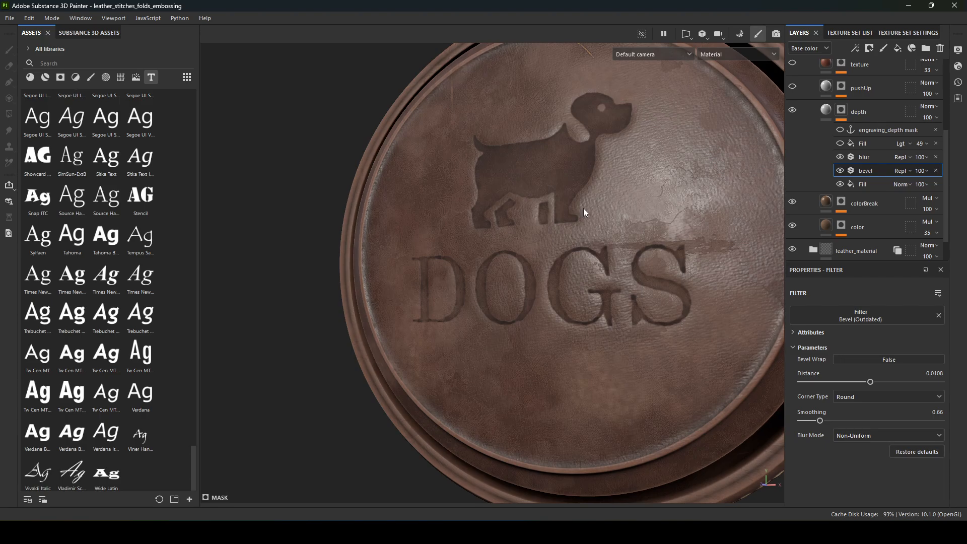
pyautogui.keyDown('alt'); pyautogui.moveTo(583, 208); pyautogui.dragTo(556, 219); pyautogui.keyUp('alt')
pyautogui.keyDown('alt'); pyautogui.moveTo(556, 218); pyautogui.dragTo(579, 323, button='right'); pyautogui.keyUp('alt')
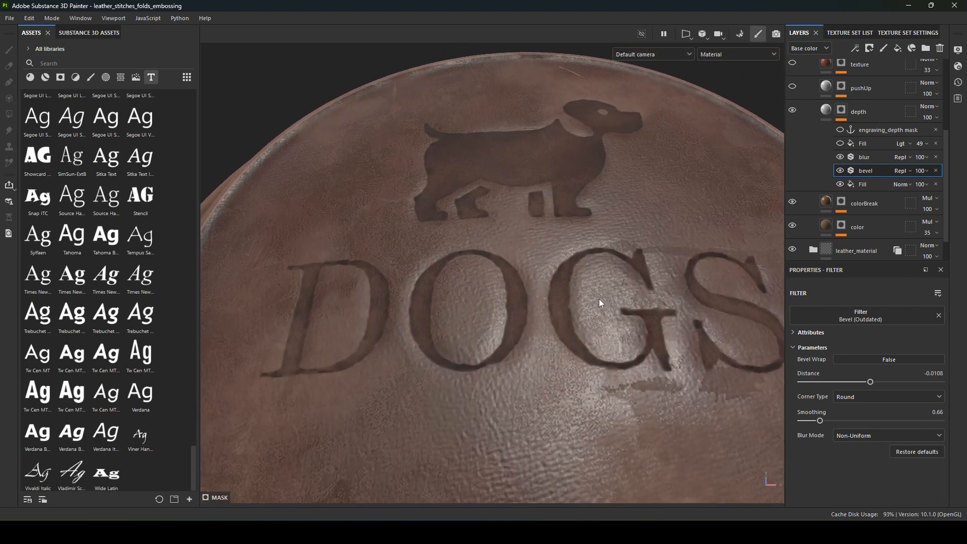
pyautogui.keyDown('alt'); pyautogui.moveTo(600, 299); pyautogui.dragTo(488, 320); pyautogui.keyUp('alt')
pyautogui.keyDown('alt'); pyautogui.moveTo(487, 320); pyautogui.dragTo(218, 291, button='right'); pyautogui.keyUp('alt')
pyautogui.keyDown('alt'); pyautogui.moveTo(378, 336); pyautogui.dragTo(555, 292); pyautogui.keyUp('alt')
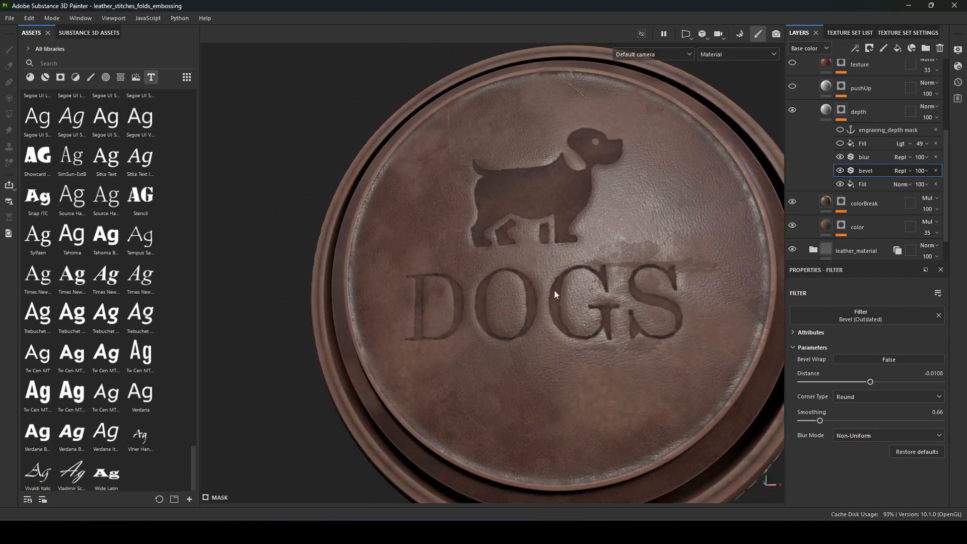
# Compare the engraving with the depth mask's lighten-blended fill on and off, leaving the fill off
pyautogui.click(843, 142)
pyautogui.click(842, 141)
pyautogui.click(842, 141)
pyautogui.click(843, 141)
pyautogui.click(842, 141)
pyautogui.click(842, 141)
pyautogui.click(843, 141)
pyautogui.click(843, 141)
# Compare the engraving up close with the bevel filter on and off, leaving the bevel off
pyautogui.keyDown('alt'); pyautogui.moveTo(602, 160); pyautogui.dragTo(781, 283, button='right'); pyautogui.keyUp('alt')
pyautogui.keyDown('alt'); pyautogui.moveTo(528, 314); pyautogui.dragTo(565, 335); pyautogui.keyUp('alt')
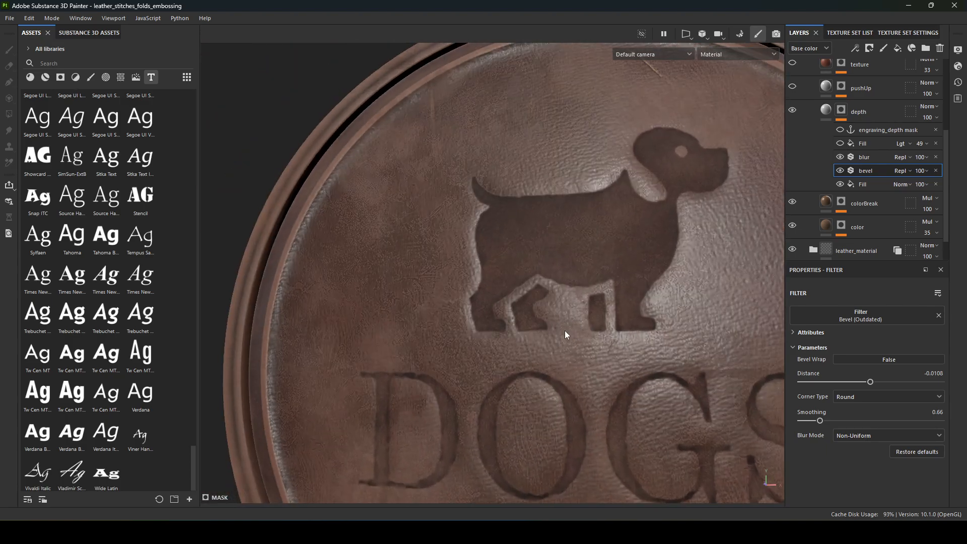
pyautogui.keyDown('alt'); pyautogui.moveTo(566, 334); pyautogui.dragTo(557, 296, button='right'); pyautogui.keyUp('alt')
pyautogui.keyDown('alt'); pyautogui.moveTo(557, 296); pyautogui.dragTo(572, 237); pyautogui.keyUp('alt')
pyautogui.click(841, 172)
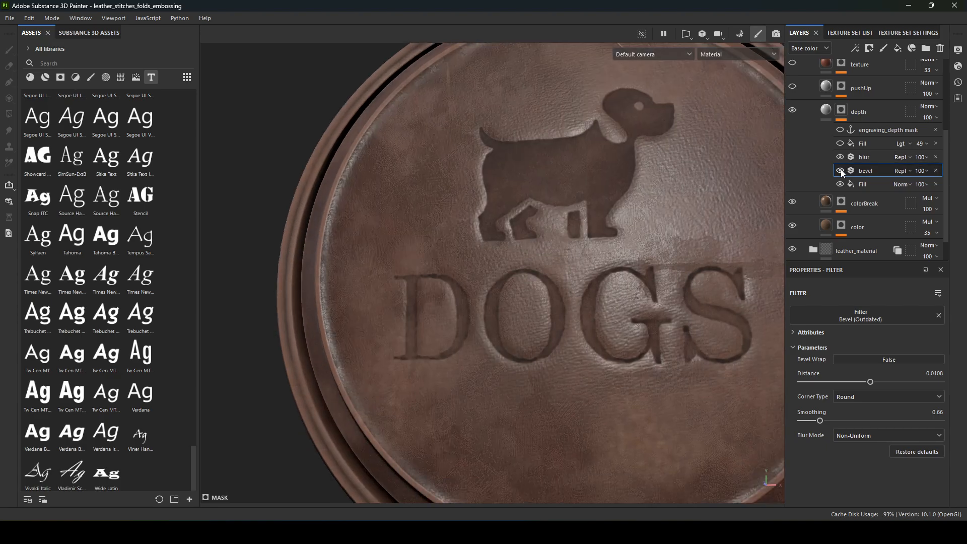
pyautogui.click(841, 171)
pyautogui.click(841, 171)
pyautogui.moveTo(686, 289)
pyautogui.keyDown('alt'); pyautogui.mouseDown()
pyautogui.moveTo(674, 246)
pyautogui.moveTo(586, 228)
pyautogui.moveTo(579, 297)
pyautogui.moveTo(619, 315)
pyautogui.moveTo(612, 247)
pyautogui.moveTo(620, 312)
pyautogui.mouseUp(); pyautogui.keyUp('alt')
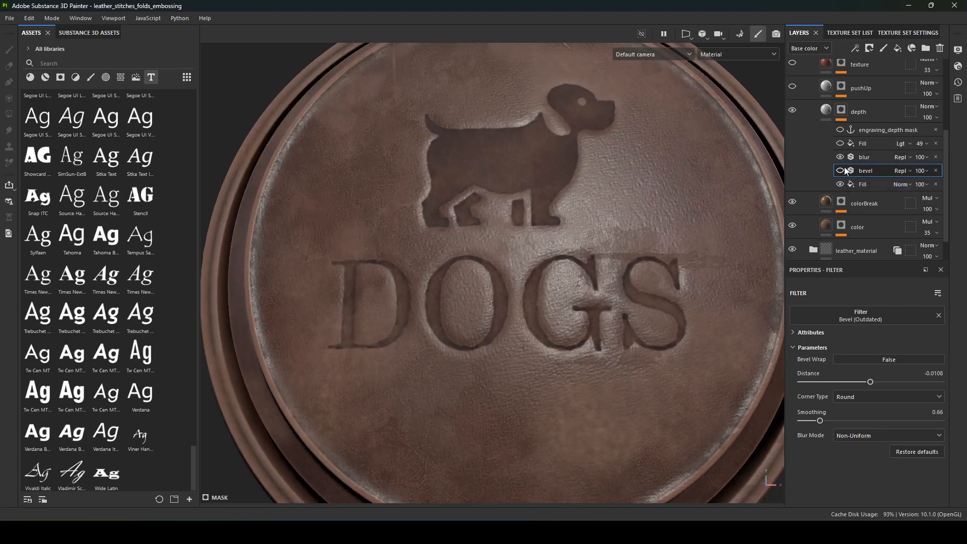
# Set the blur filter's intensity to 1.62 and hide the color and colorBreak layers to isolate the depth
pyautogui.click(869, 155)
pyautogui.moveTo(811, 366); pyautogui.dragTo(816, 368)
pyautogui.click(794, 226)
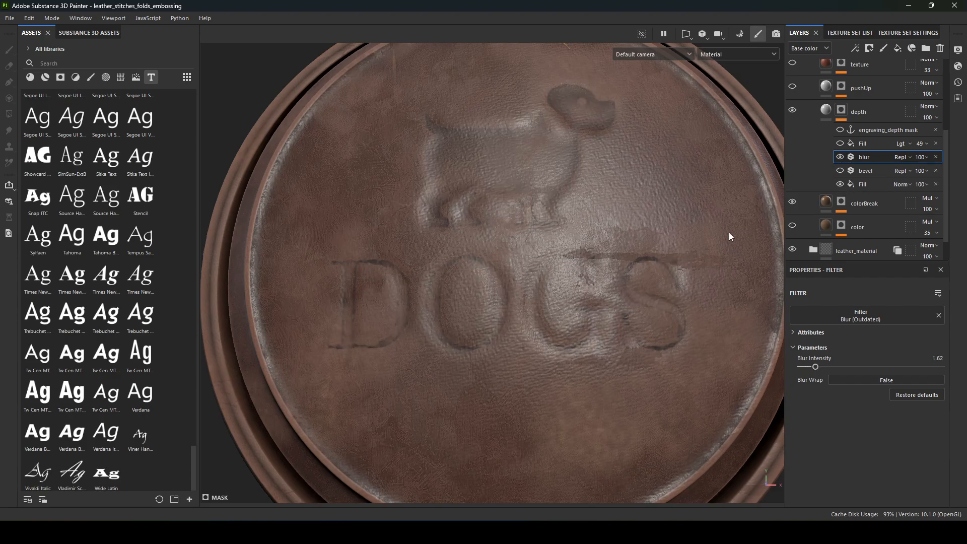
pyautogui.keyDown('alt'); pyautogui.moveTo(729, 232); pyautogui.dragTo(693, 229); pyautogui.keyUp('alt')
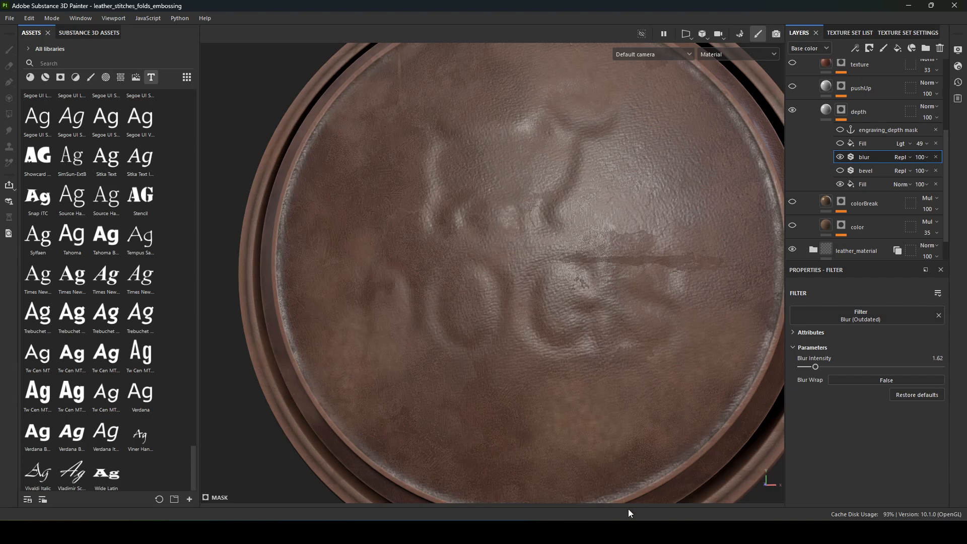
# Check the soft and sharp letter edges in the browser's We-Emboss.jpg reference photo and return to the leather project
pyautogui.moveTo(630, 532)
pyautogui.click(662, 483)
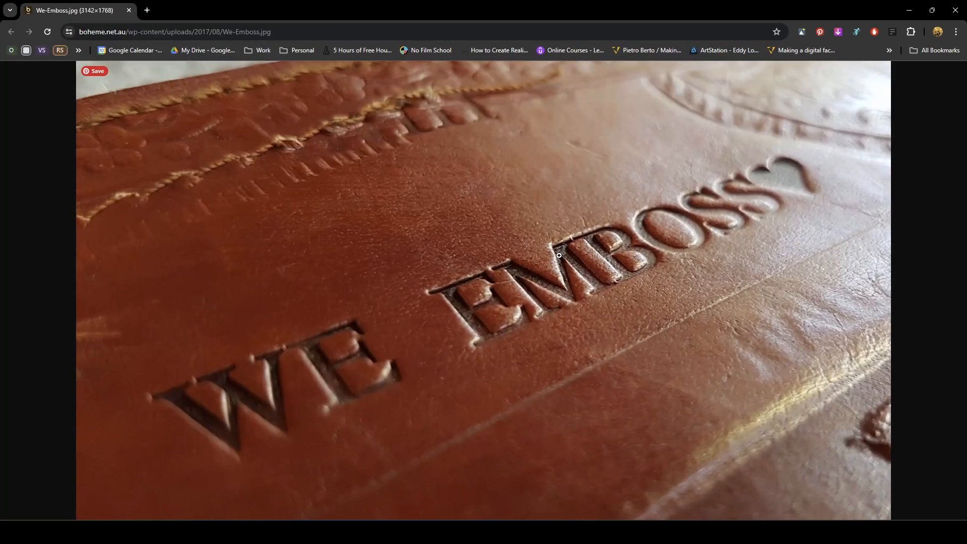
pyautogui.click(904, 15)
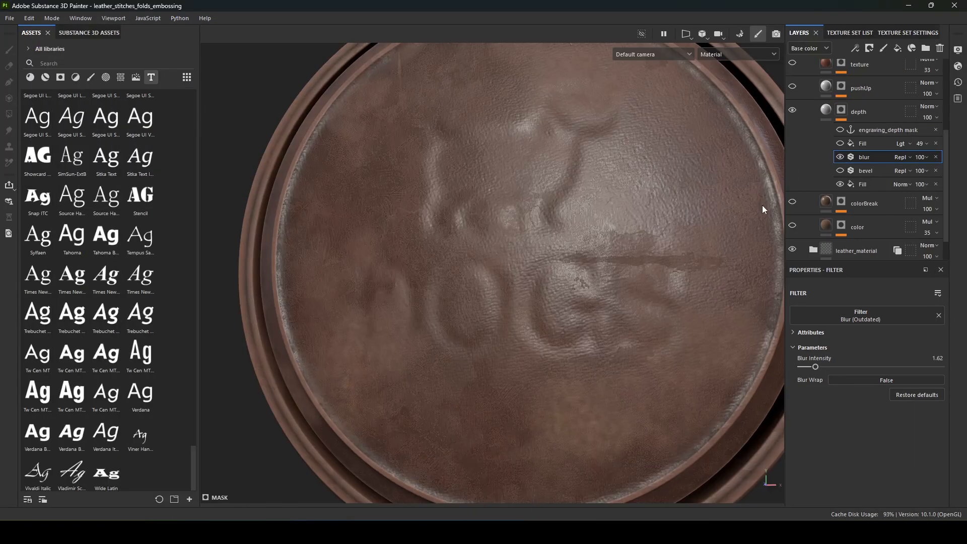
# Compare the blurred engraving with the lighten-blended fill on and off, and inspect the depth mask's base fill and blur effects
pyautogui.keyDown('alt'); pyautogui.moveTo(668, 274); pyautogui.dragTo(655, 265); pyautogui.keyUp('alt')
pyautogui.click(842, 143)
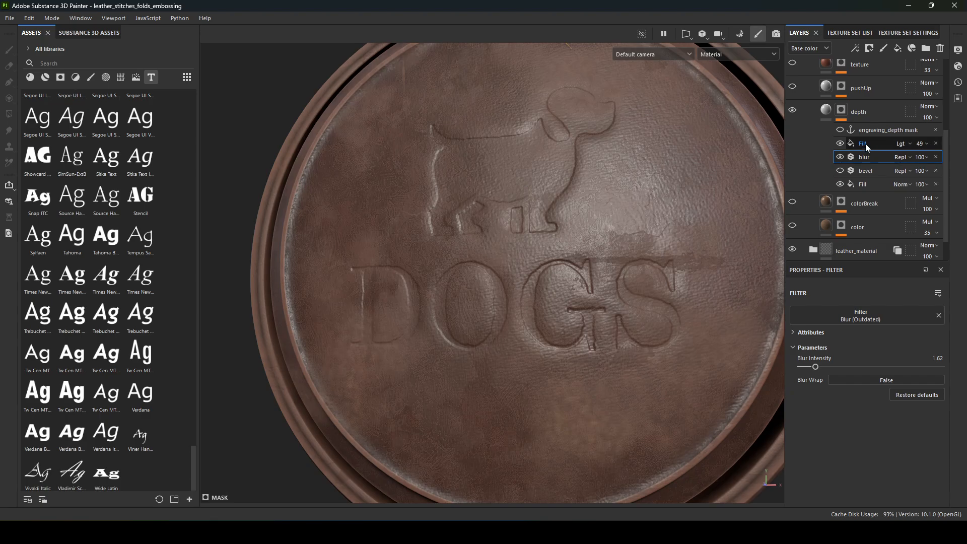
pyautogui.click(865, 143)
pyautogui.keyDown('alt'); pyautogui.click(841, 115); pyautogui.keyUp('alt')
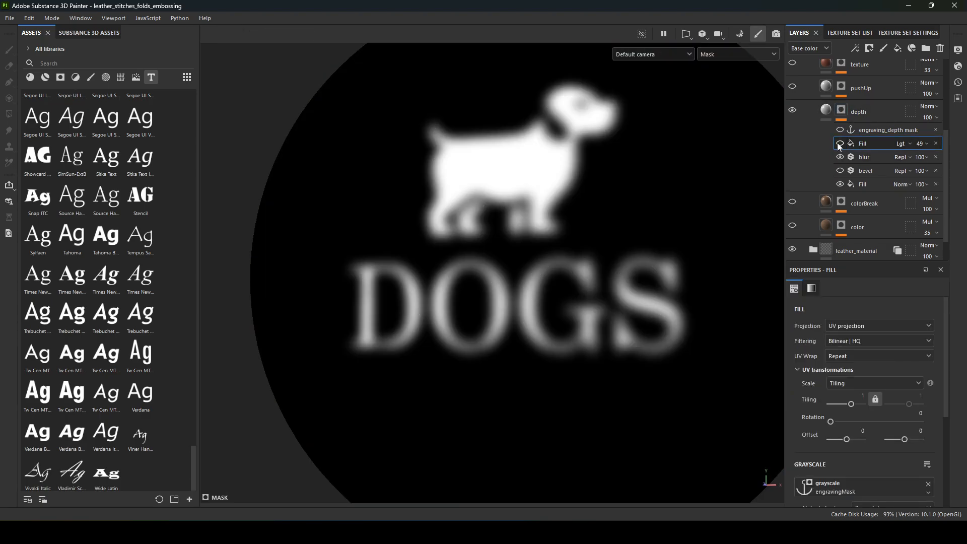
pyautogui.click(866, 187)
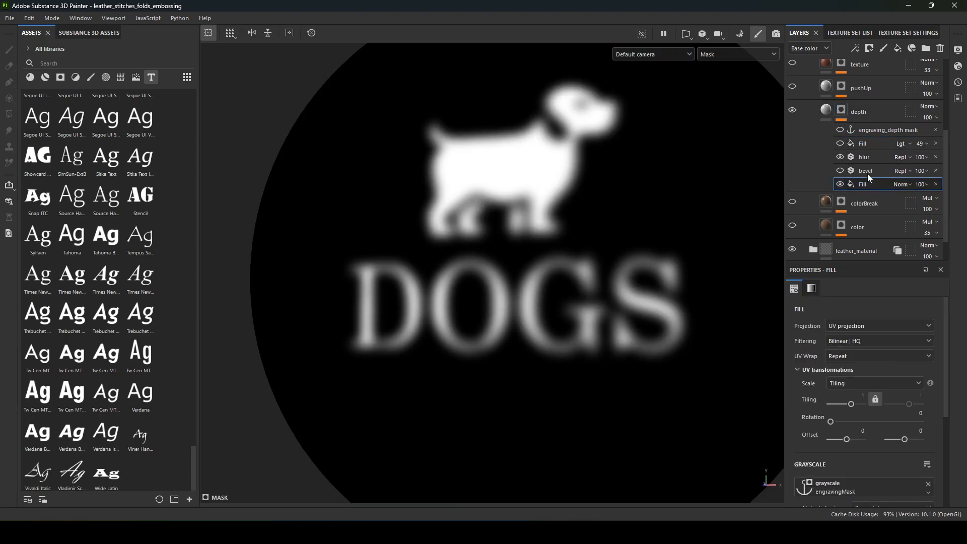
pyautogui.click(840, 157)
pyautogui.click(840, 156)
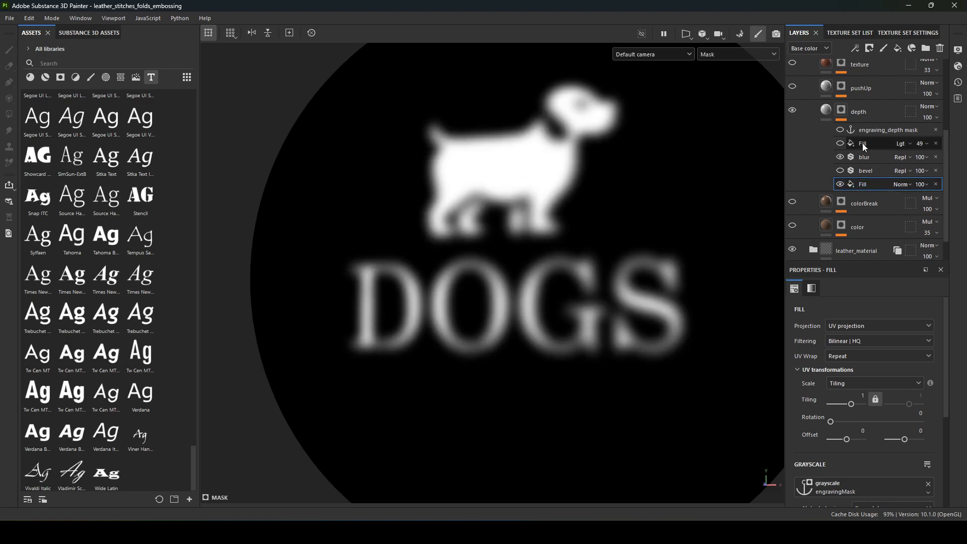
# Add a new fill above the lighten-blended fill in the depth mask, with the engravingMask anchor point as its grayscale source
pyautogui.rightClick(869, 143)
pyautogui.click(873, 309)
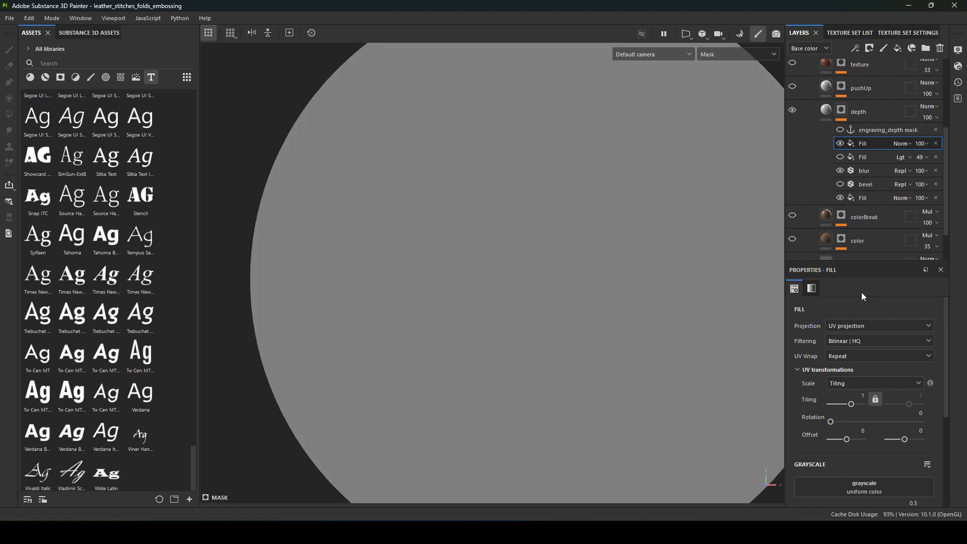
pyautogui.click(874, 481)
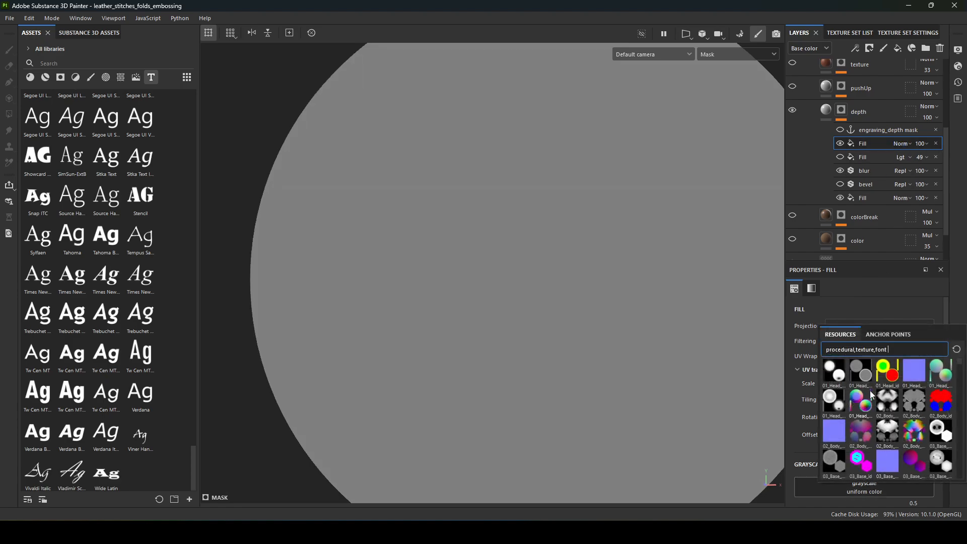
pyautogui.click(889, 335)
pyautogui.click(865, 352)
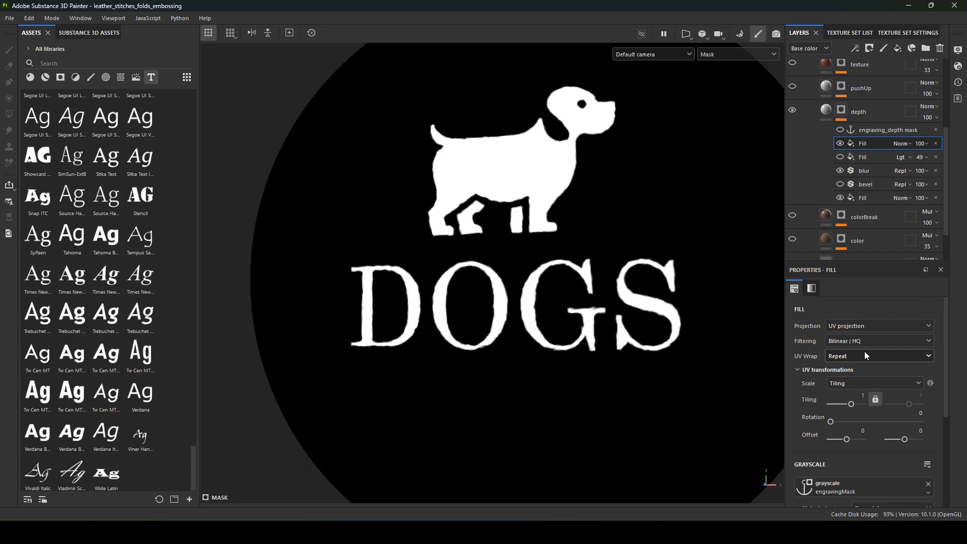
# Try Subtract blending on the depth mask's new engravingMask fill, and switch its blend mode to Linear dodge (Add)
pyautogui.click(904, 142)
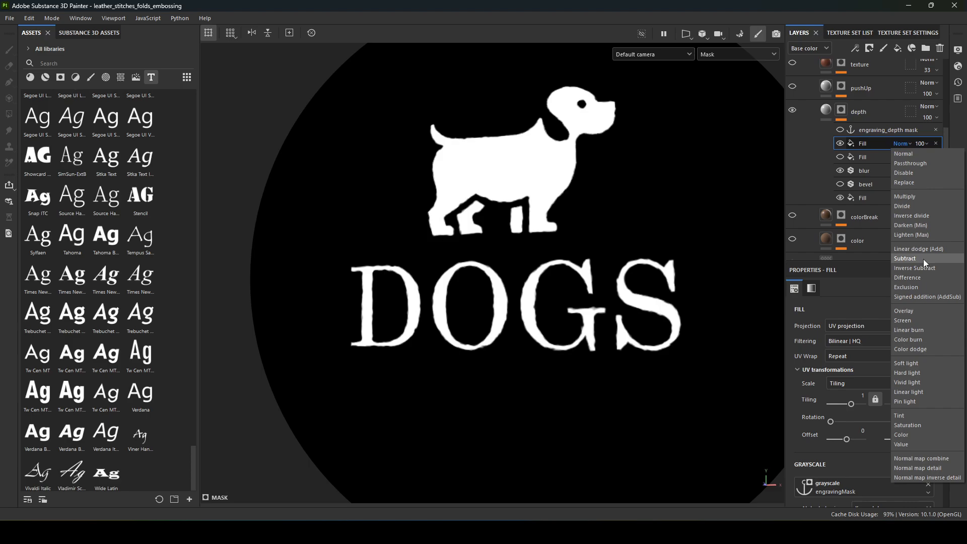
pyautogui.click(910, 259)
pyautogui.click(907, 144)
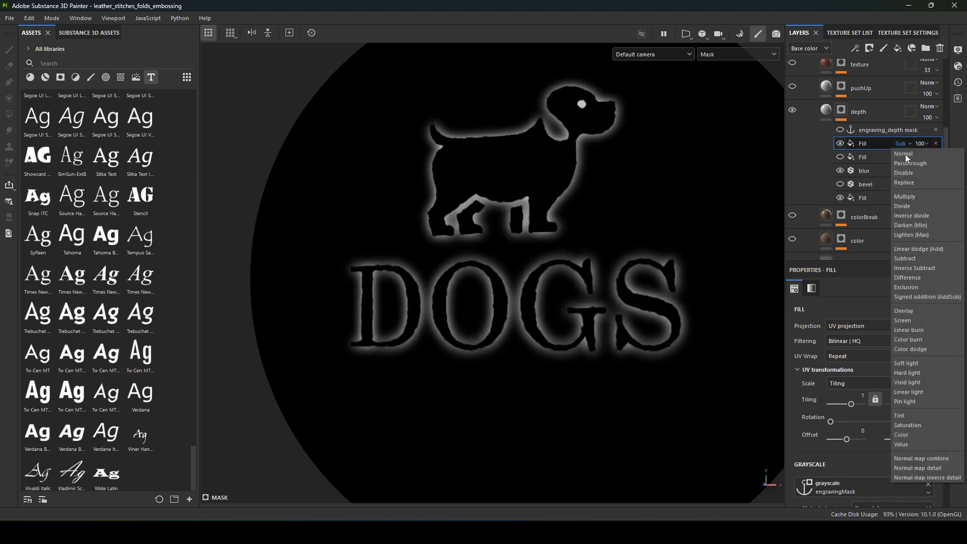
pyautogui.click(915, 248)
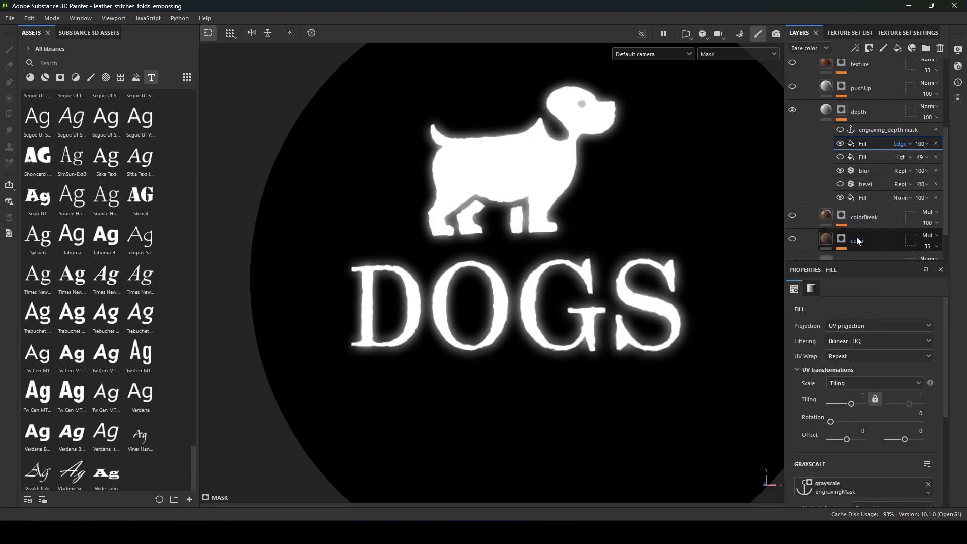
# Compare the depth mask with the linear dodge fill on and off
pyautogui.click(841, 145)
pyautogui.click(840, 145)
pyautogui.click(840, 145)
pyautogui.click(840, 145)
pyautogui.click(841, 144)
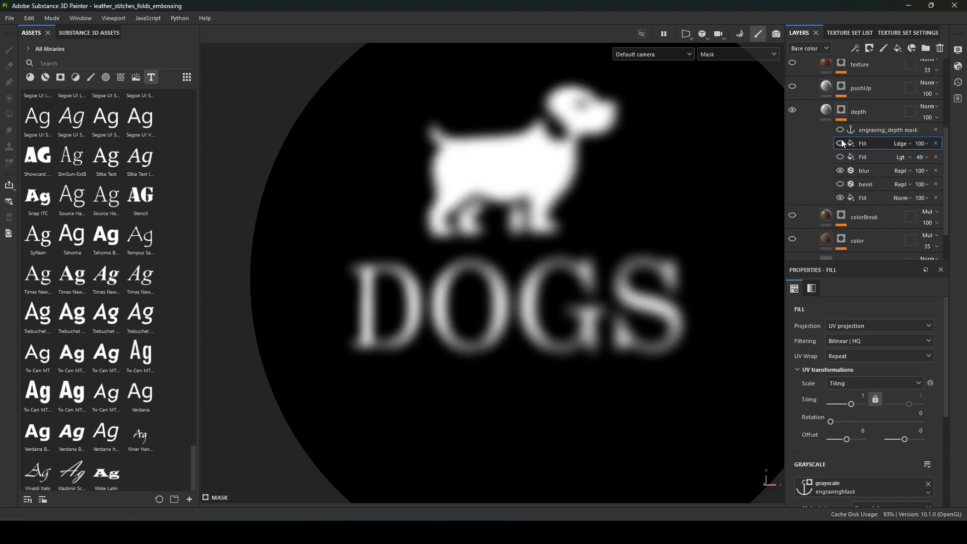
# Inspect the engraving on the leather in the material view with the linear dodge fill on and off
pyautogui.press('m')
pyautogui.click(841, 144)
pyautogui.click(842, 145)
pyautogui.click(841, 144)
pyautogui.click(841, 145)
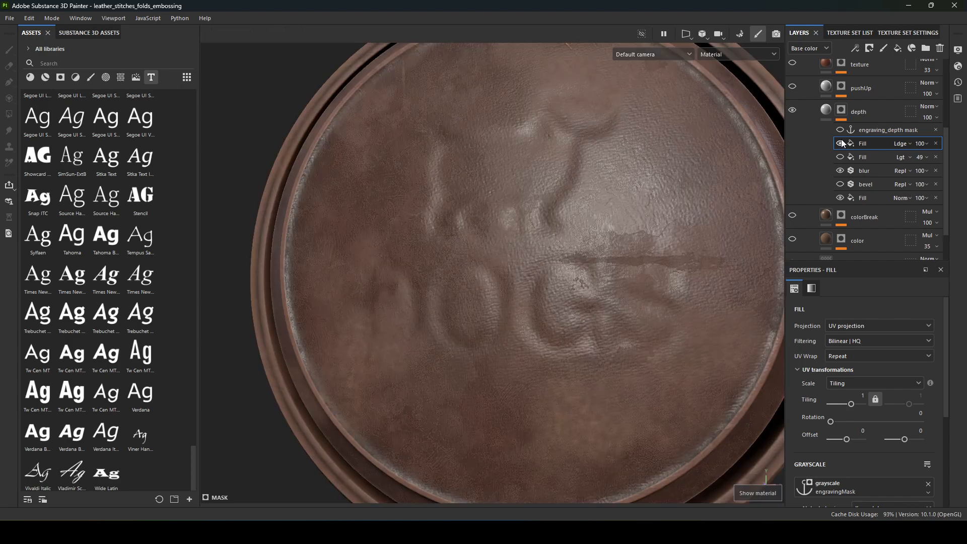
pyautogui.click(841, 145)
pyautogui.click(842, 144)
pyautogui.click(842, 145)
pyautogui.keyDown('alt'); pyautogui.moveTo(621, 290); pyautogui.dragTo(564, 282); pyautogui.keyUp('alt')
pyautogui.keyDown('alt'); pyautogui.moveTo(547, 212); pyautogui.dragTo(579, 241); pyautogui.keyUp('alt')
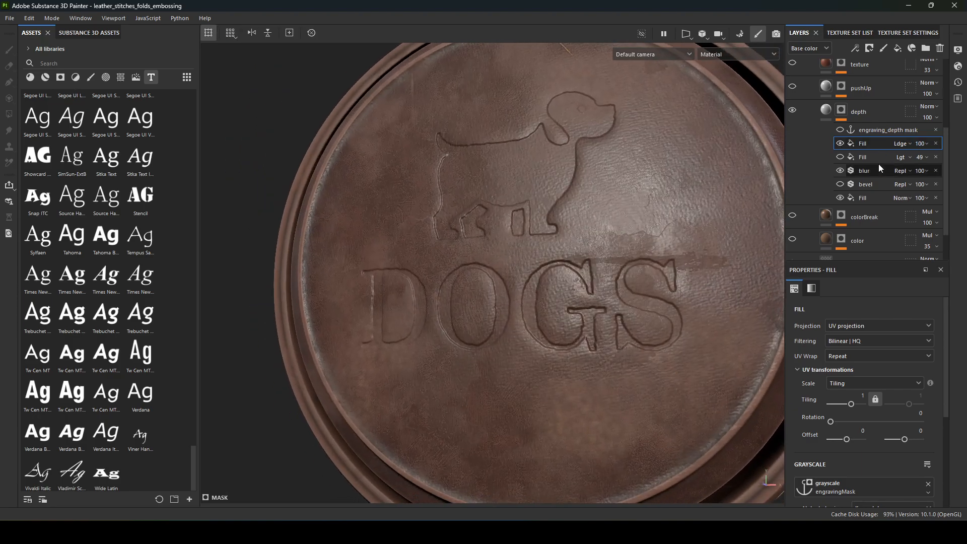
# Lower the linear dodge fill's opacity to 40, checking the effect in both the mask and the material view
pyautogui.click(924, 143)
pyautogui.moveTo(955, 167); pyautogui.dragTo(924, 160)
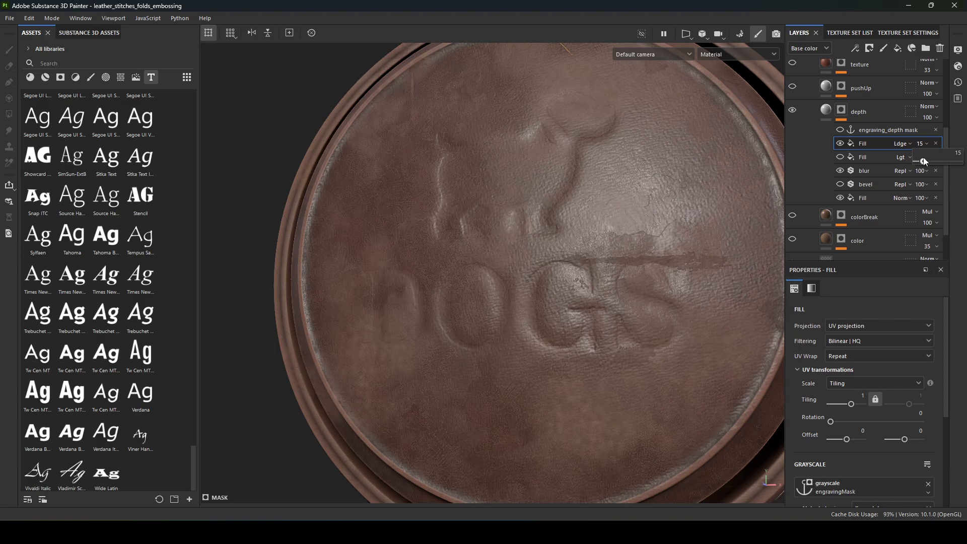
pyautogui.keyDown('alt'); pyautogui.click(841, 111); pyautogui.keyUp('alt')
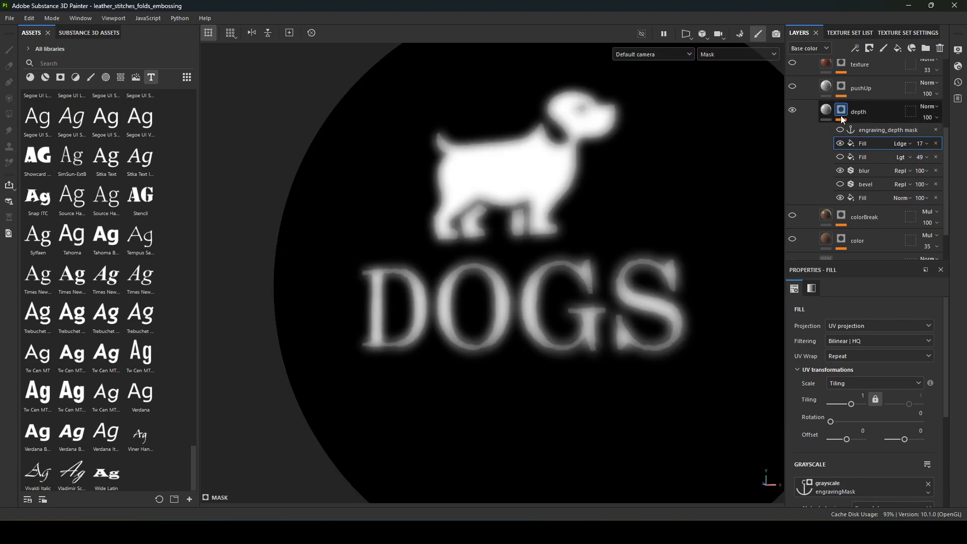
pyautogui.moveTo(924, 160)
pyautogui.mouseDown()
pyautogui.moveTo(946, 163)
pyautogui.moveTo(932, 162)
pyautogui.mouseUp()
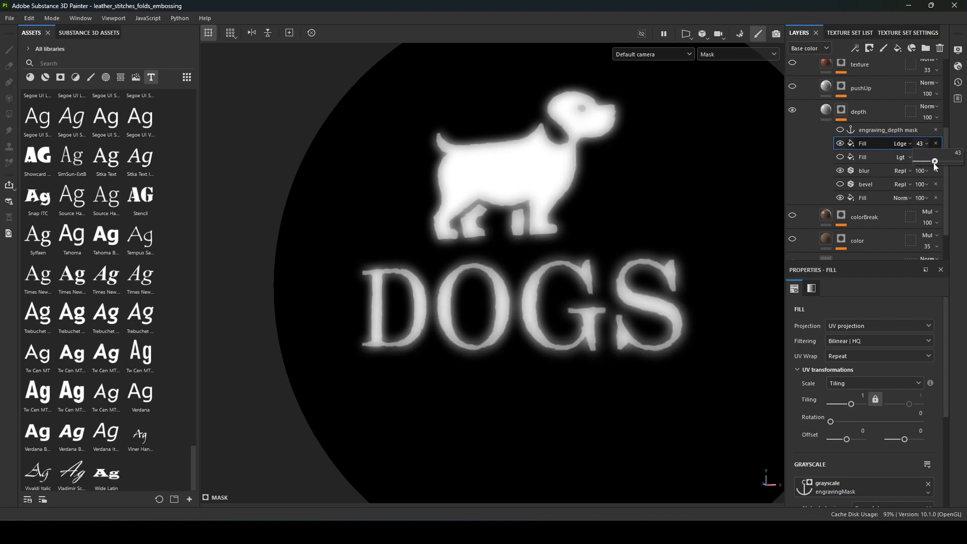
pyautogui.press('m')
pyautogui.press('f')
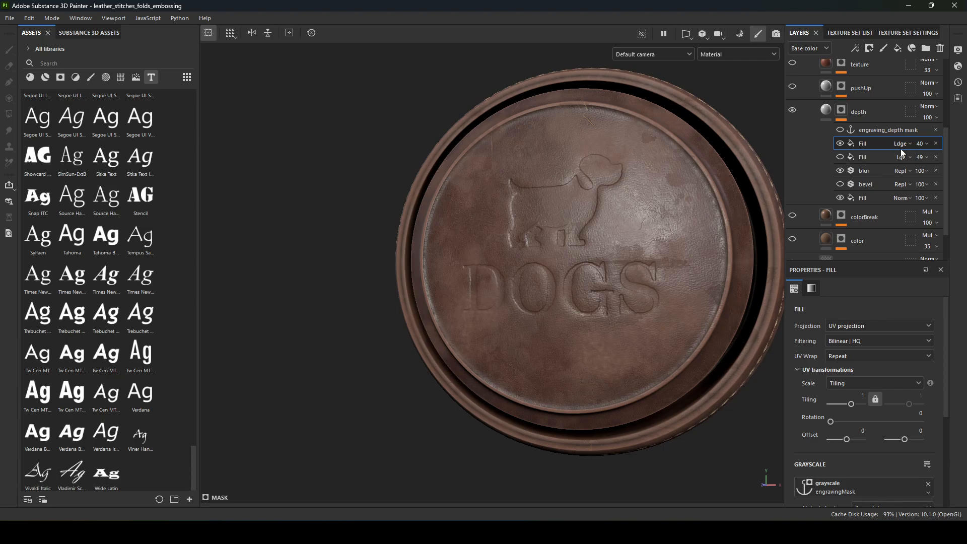
# Delete the linear dodge fill from the depth mask and show its other effects plus the color and colorBreak layers
pyautogui.press('Delete')
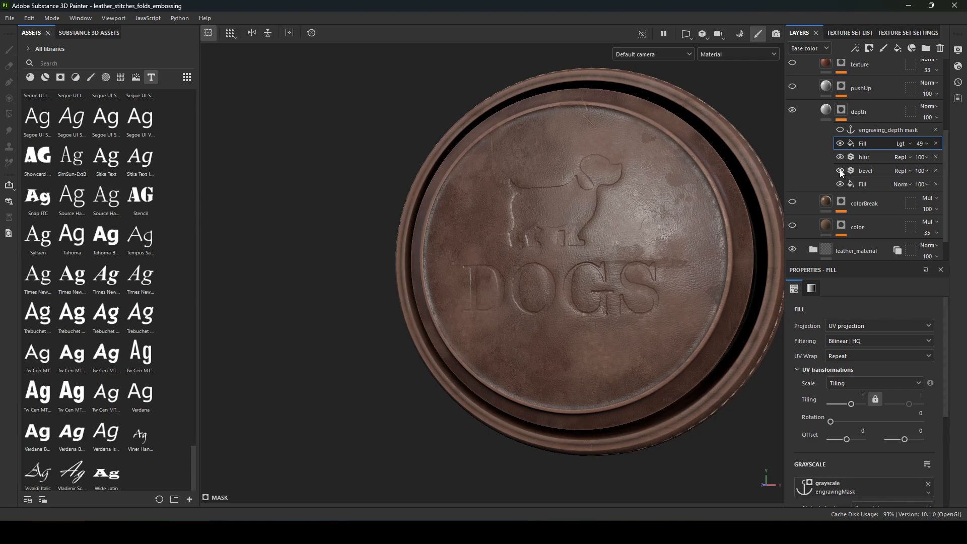
pyautogui.keyDown('alt'); pyautogui.moveTo(614, 286); pyautogui.dragTo(743, 211); pyautogui.keyUp('alt')
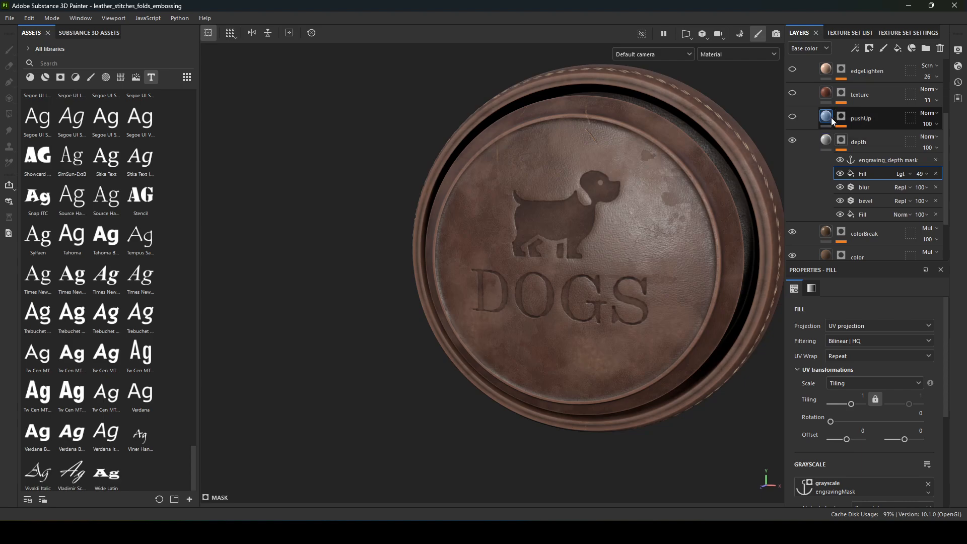
# Slightly reduce the warp filter's intensity in the color layer's mask
pyautogui.click(842, 227)
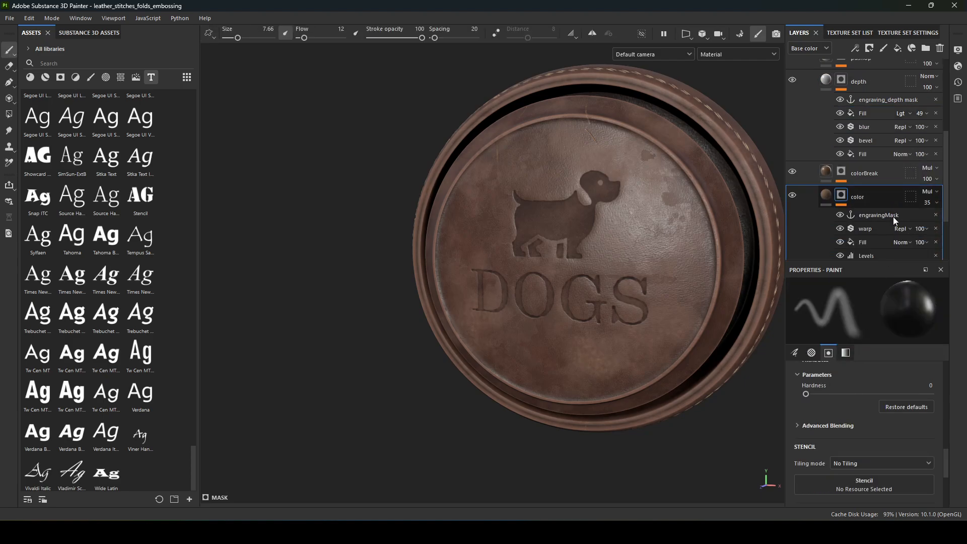
pyautogui.scroll(-2, 886, 209)
pyautogui.click(875, 202)
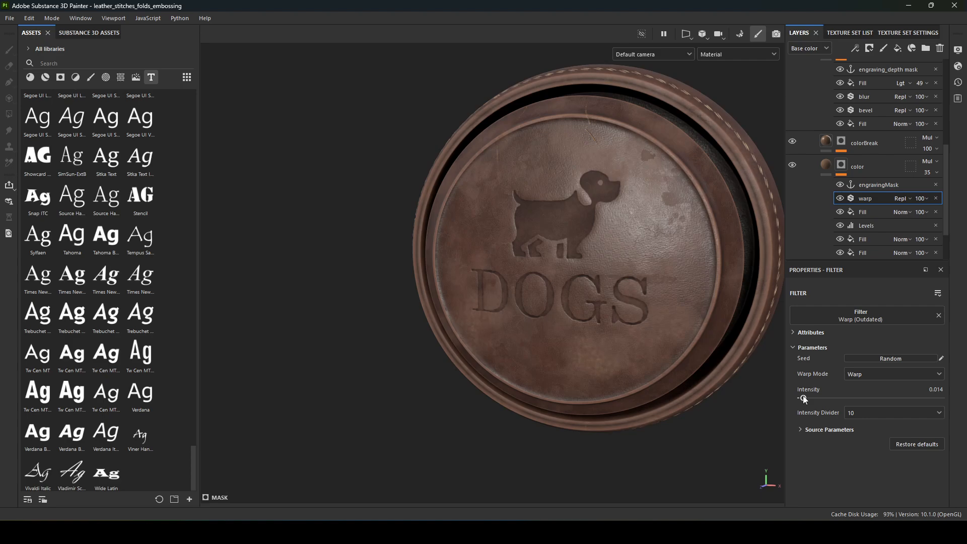
pyautogui.moveTo(804, 399); pyautogui.dragTo(803, 399)
pyautogui.click(832, 160)
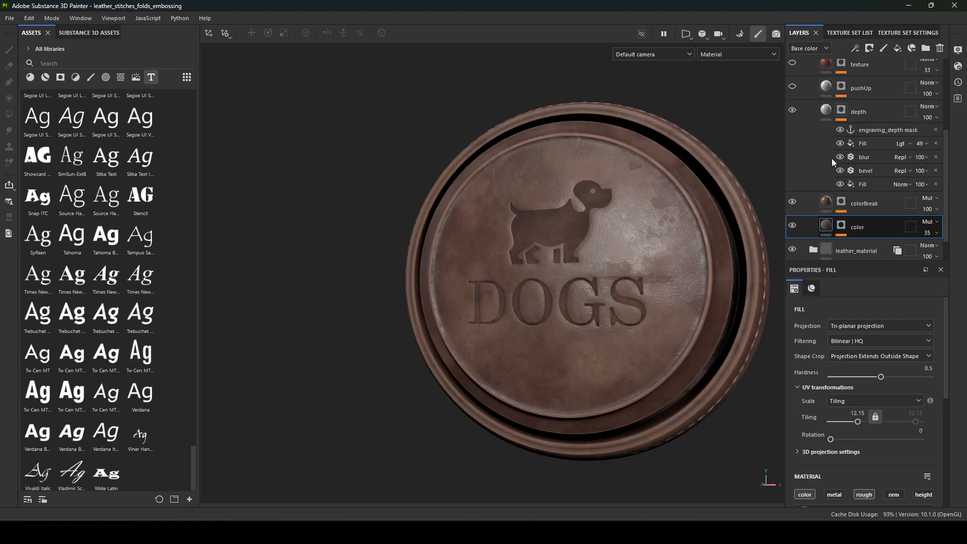
# Set the depth layer's height to -0.2735 and check the engraving from another angle
pyautogui.click(824, 144)
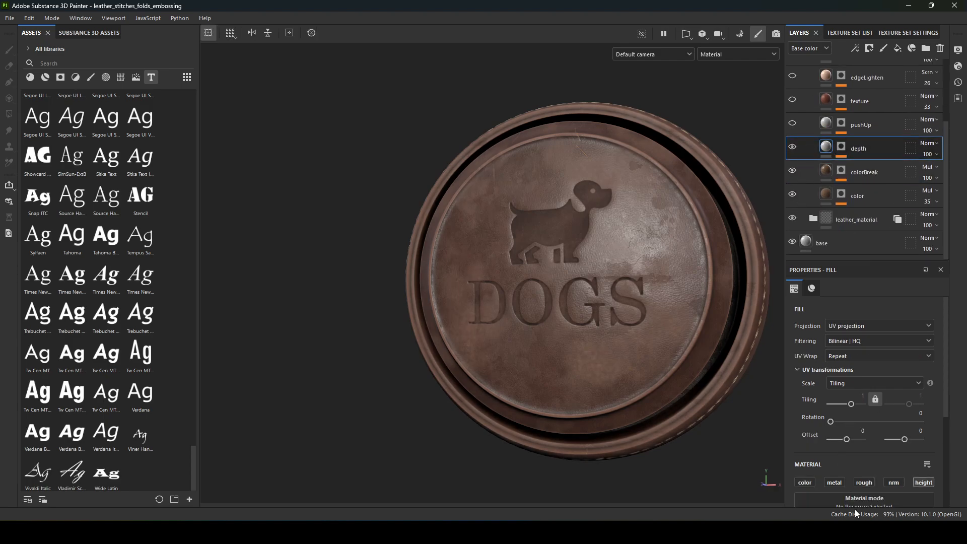
pyautogui.scroll(-3, 858, 448)
pyautogui.moveTo(849, 450); pyautogui.dragTo(839, 447)
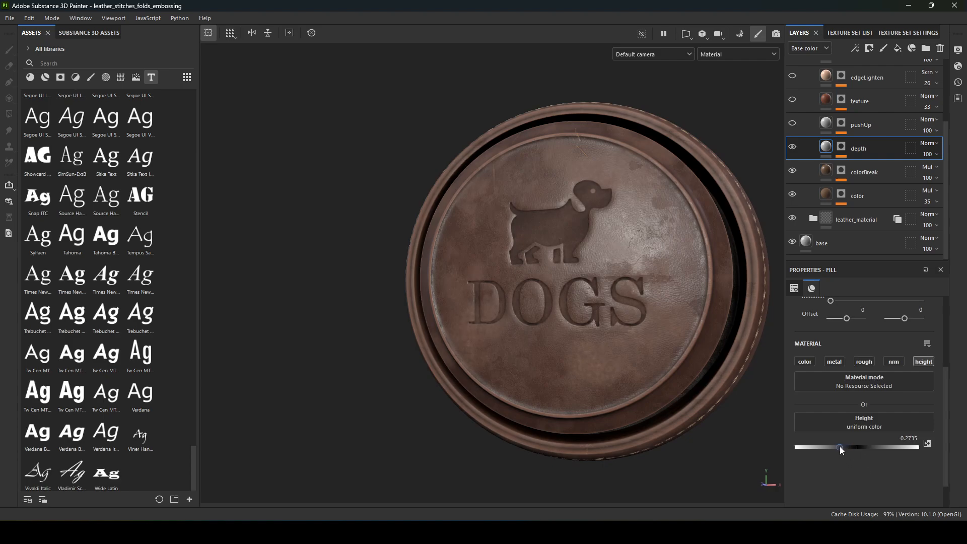
pyautogui.scroll(2, 811, 137)
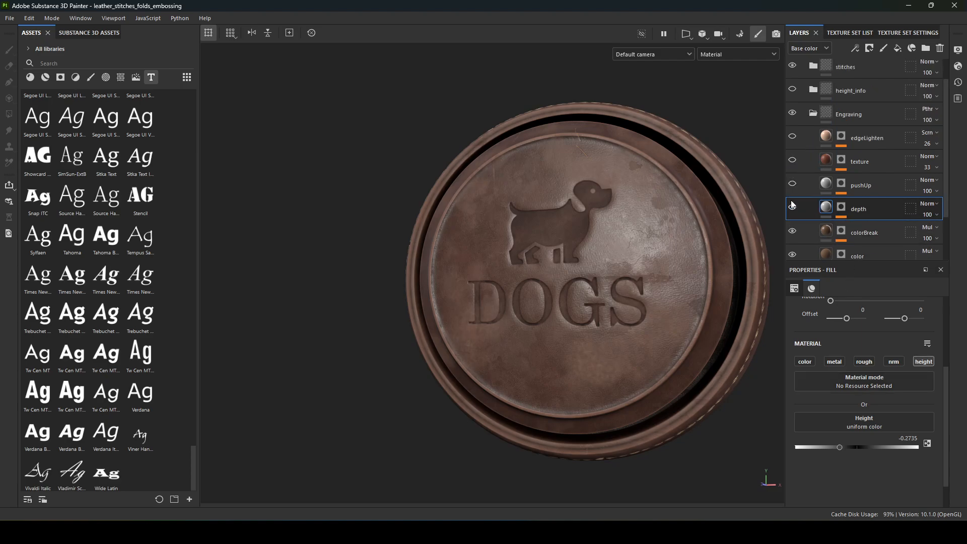
pyautogui.keyDown('alt'); pyautogui.moveTo(576, 323); pyautogui.dragTo(680, 275); pyautogui.keyUp('alt')
# Show the pushUp layer and set its height to 0.0857
pyautogui.click(794, 183)
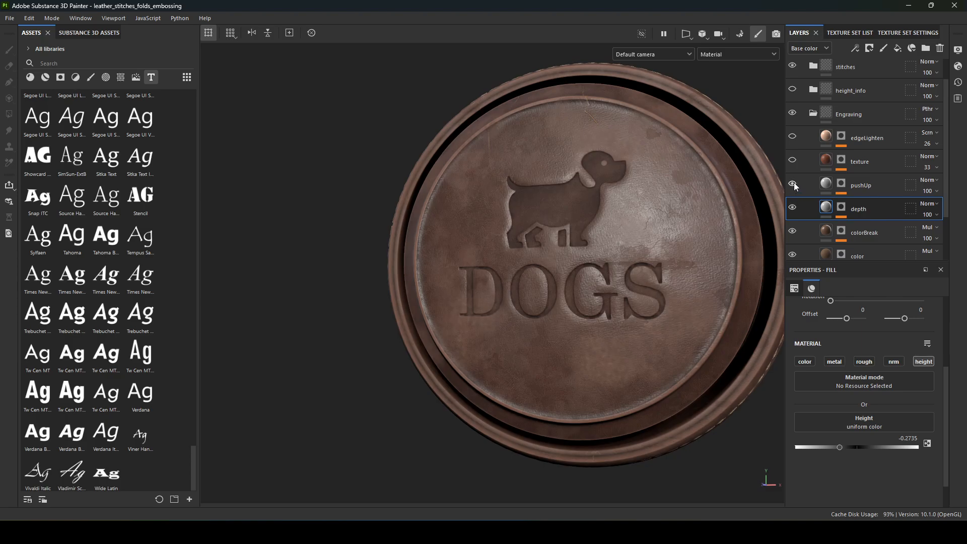
pyautogui.keyDown('alt'); pyautogui.moveTo(685, 220); pyautogui.dragTo(571, 249); pyautogui.keyUp('alt')
pyautogui.keyDown('alt'); pyautogui.moveTo(572, 249); pyautogui.dragTo(702, 268, button='right'); pyautogui.keyUp('alt')
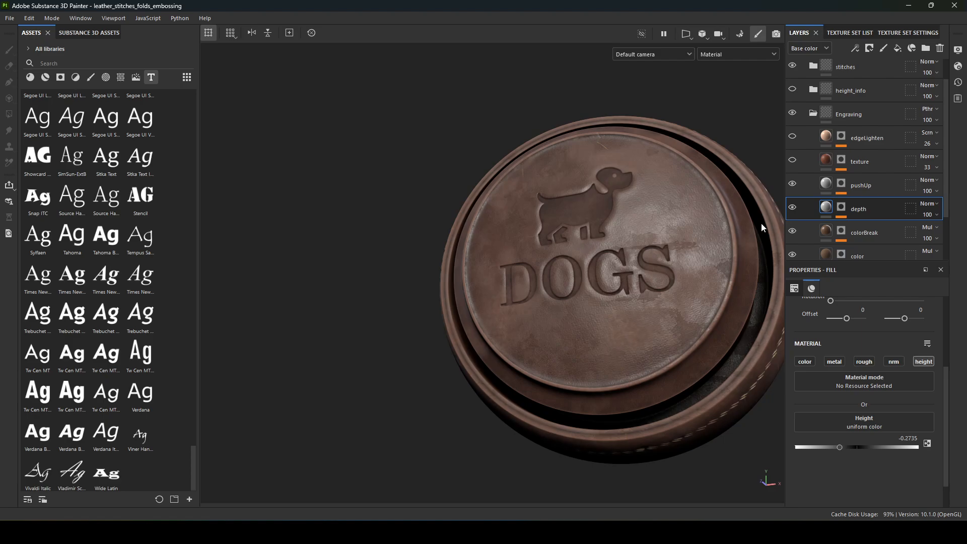
pyautogui.click(827, 185)
pyautogui.moveTo(859, 446)
pyautogui.mouseDown()
pyautogui.moveTo(847, 445)
pyautogui.moveTo(863, 449)
pyautogui.mouseUp()
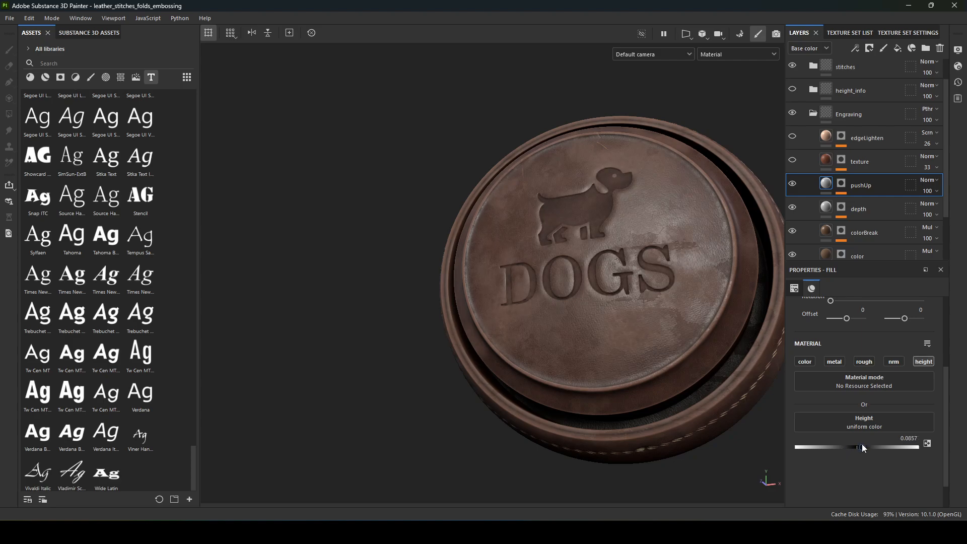
# Examine the pushUp layer's mask around the dog and letters and compare it with the depth layer's mask
pyautogui.keyDown('alt'); pyautogui.click(841, 184); pyautogui.keyUp('alt')
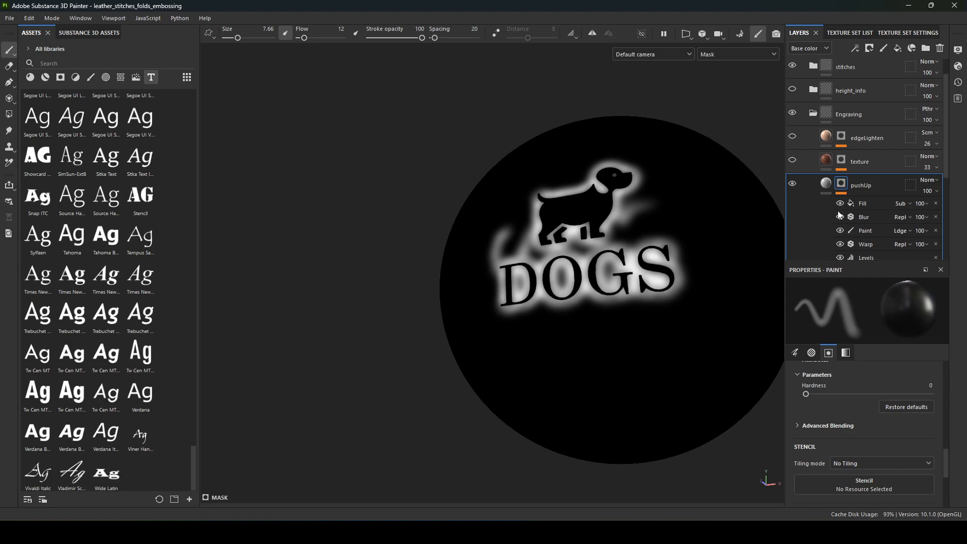
pyautogui.scroll(-3, 843, 194)
pyautogui.keyDown('alt'); pyautogui.click(841, 212); pyautogui.keyUp('alt')
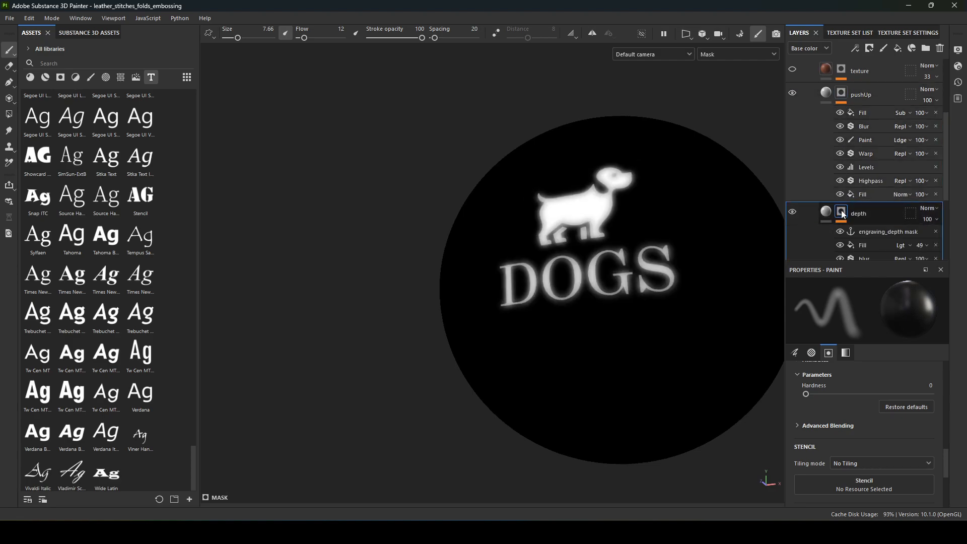
pyautogui.scroll(2, 841, 198)
pyautogui.keyDown('alt'); pyautogui.click(845, 120); pyautogui.keyUp('alt')
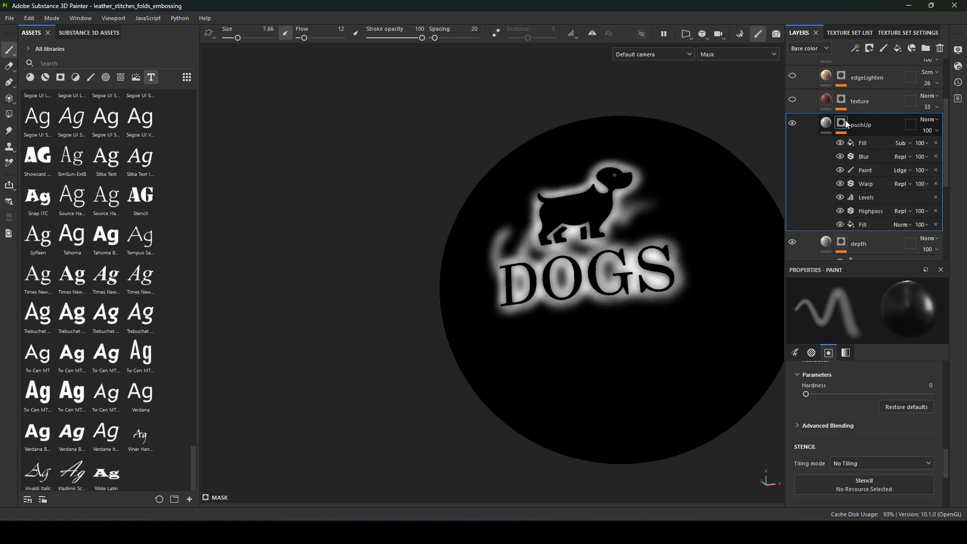
pyautogui.scroll(-2, 868, 194)
pyautogui.keyDown('alt'); pyautogui.moveTo(682, 197); pyautogui.dragTo(678, 213); pyautogui.keyUp('alt')
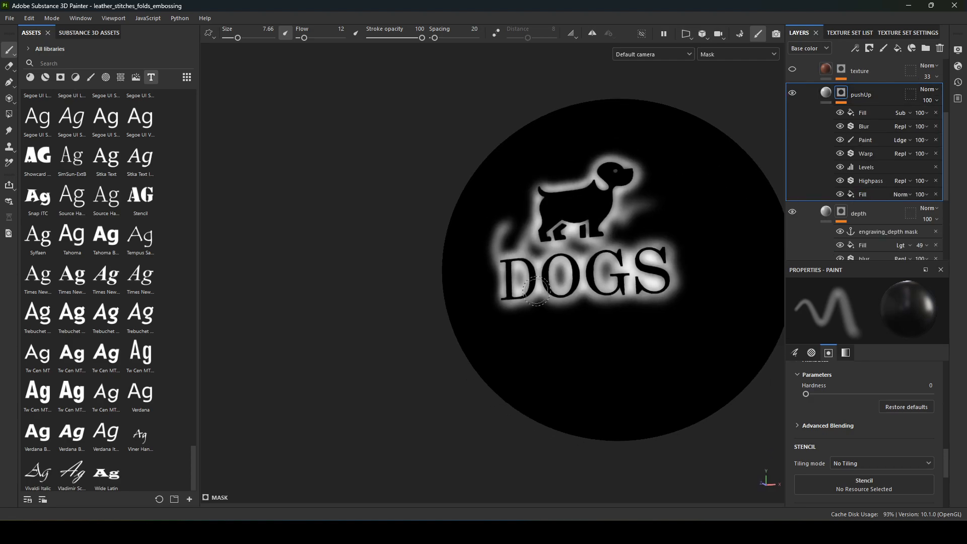
pyautogui.keyDown('alt'); pyautogui.moveTo(696, 152); pyautogui.dragTo(706, 182); pyautogui.keyUp('alt')
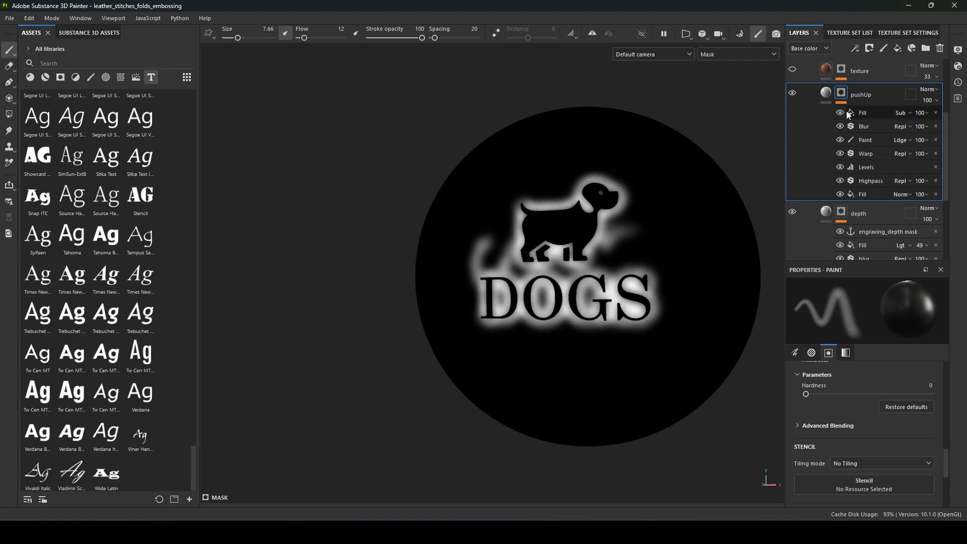
# Isolate the pushUp mask's base fill and Highpass, and insert a new filter between them
pyautogui.click(840, 182)
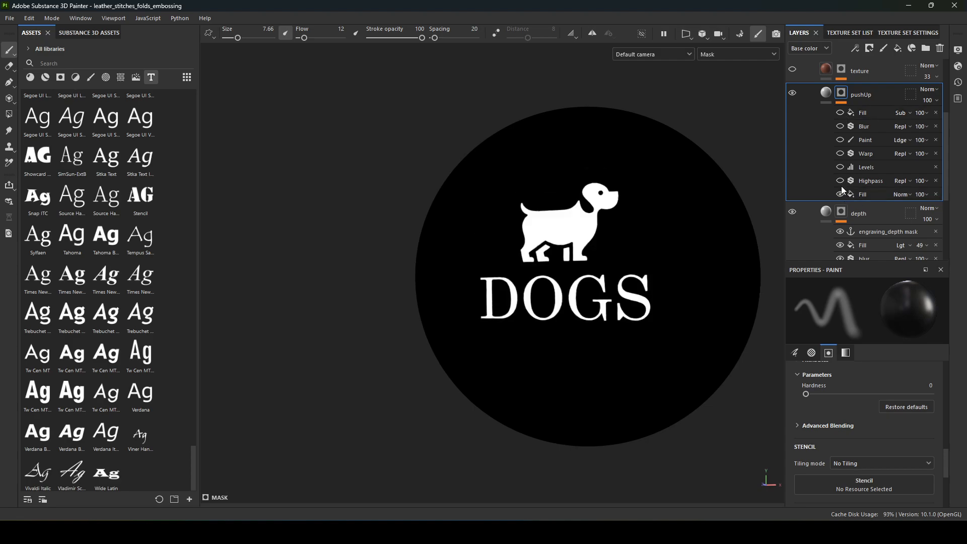
pyautogui.click(841, 182)
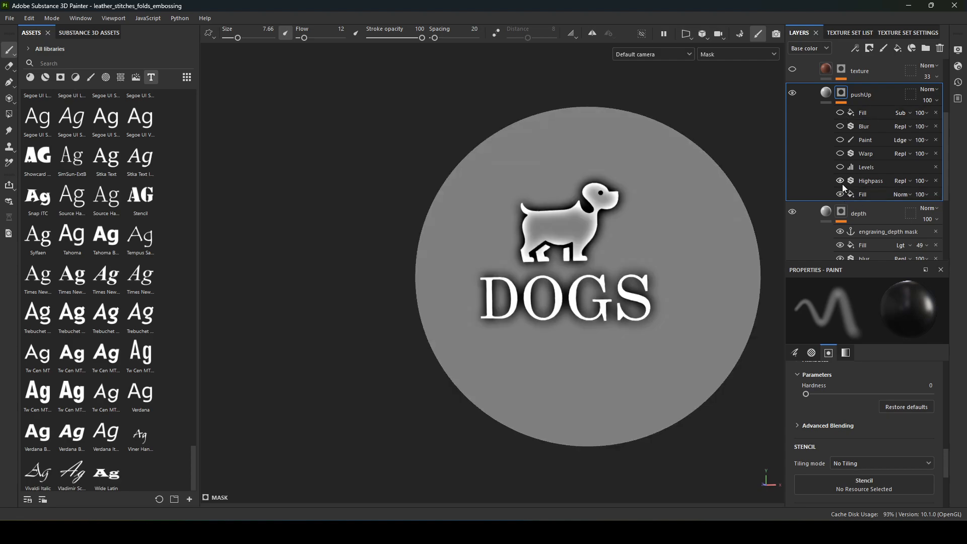
pyautogui.rightClick(864, 191)
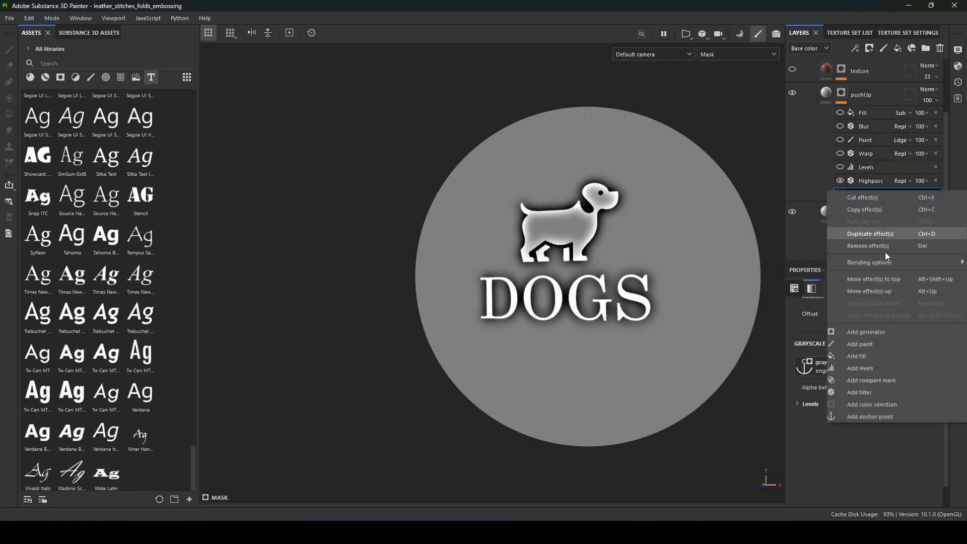
pyautogui.click(877, 392)
pyautogui.click(880, 317)
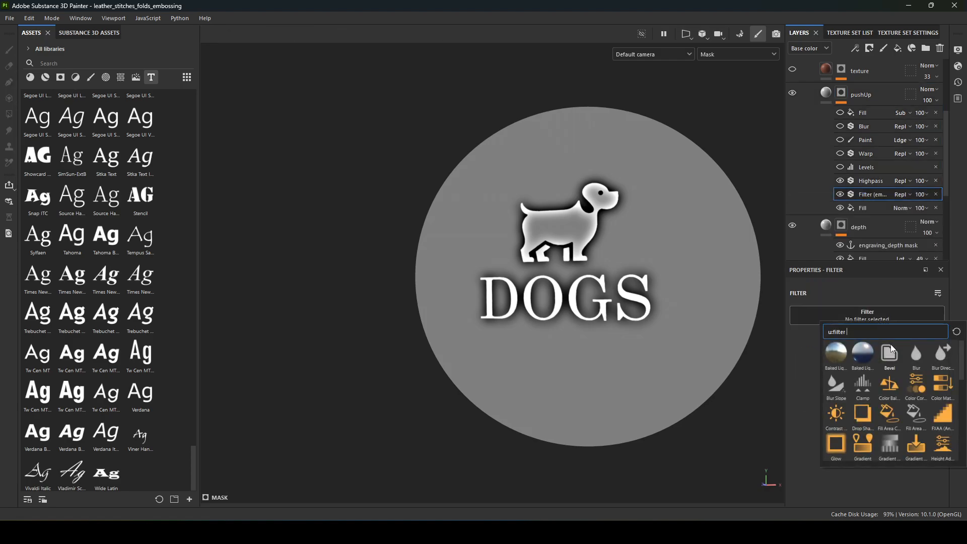
# Assign the Bevel filter to the empty filter in the pushUp mask, with distance 0.0253 and smoothing 0.14
pyautogui.click(890, 355)
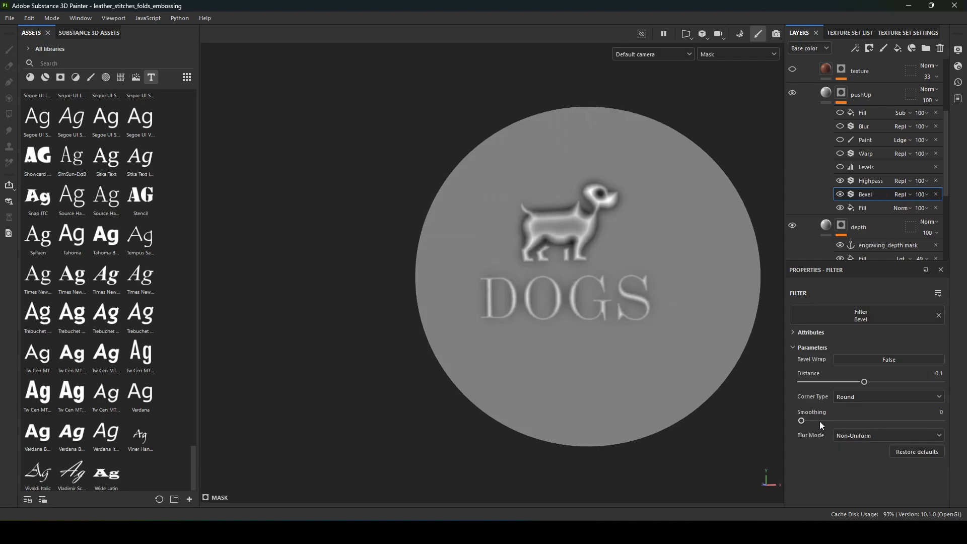
pyautogui.moveTo(868, 384); pyautogui.dragTo(873, 384)
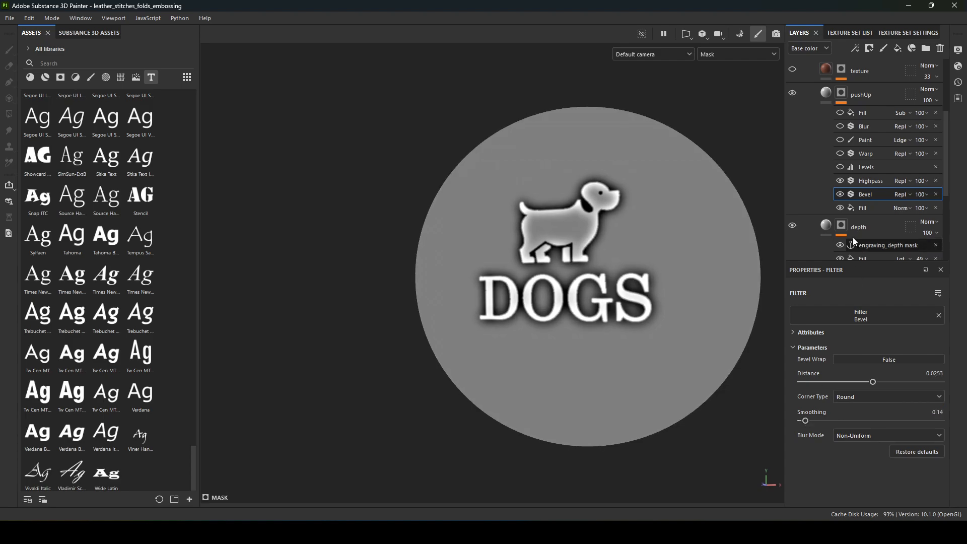
pyautogui.click(840, 181)
pyautogui.click(839, 181)
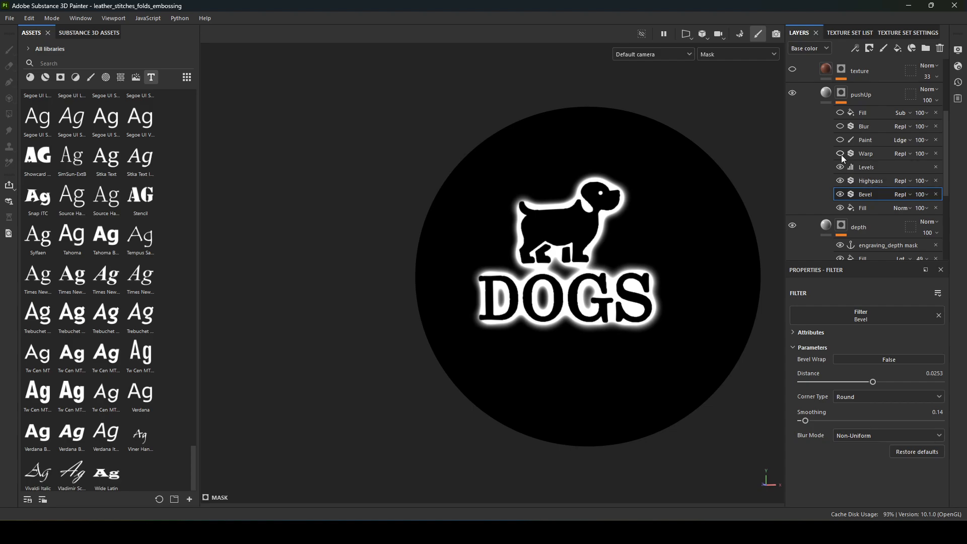
# Enable the Levels, Warp, Blur and subtracting Fill effects in the pushUp mask and return to the material view with the layer shown
pyautogui.click(841, 154)
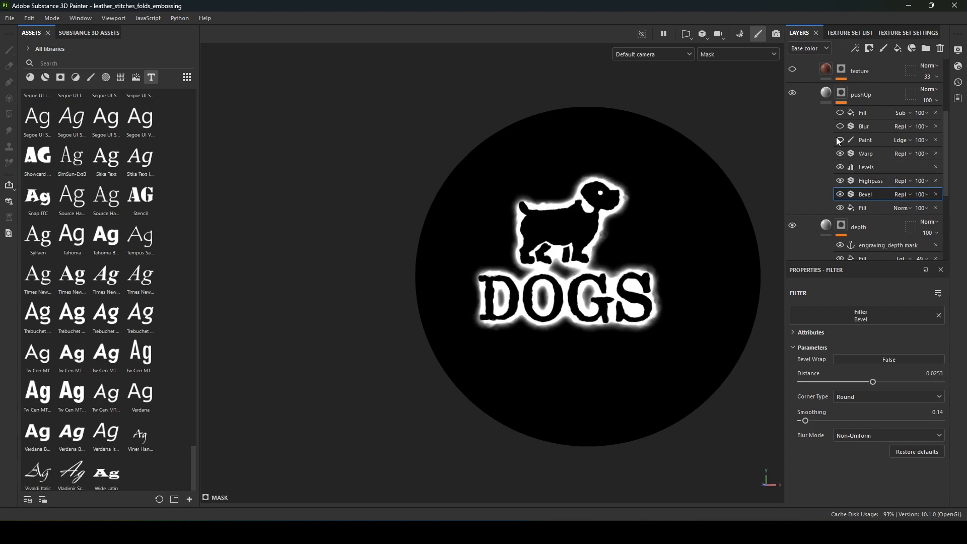
pyautogui.click(842, 126)
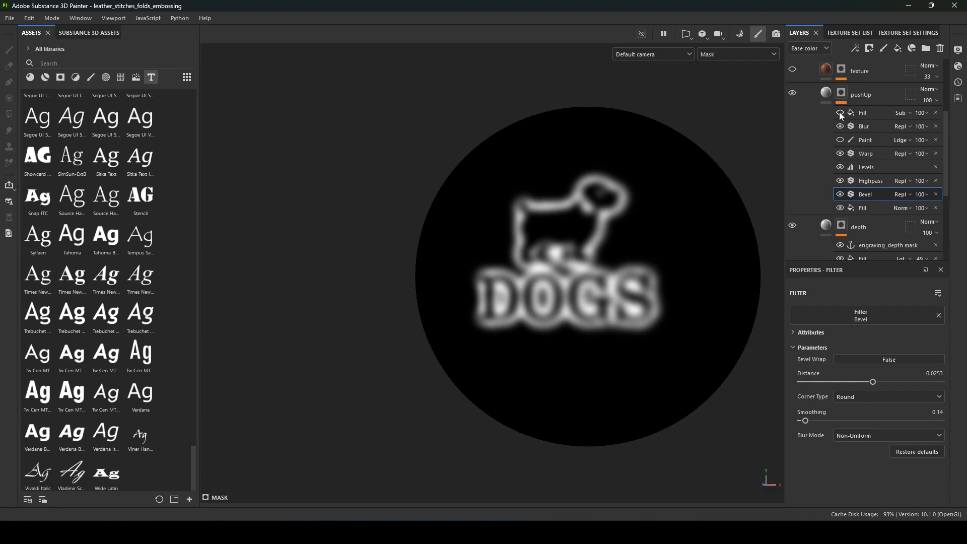
pyautogui.click(840, 113)
pyautogui.press('m')
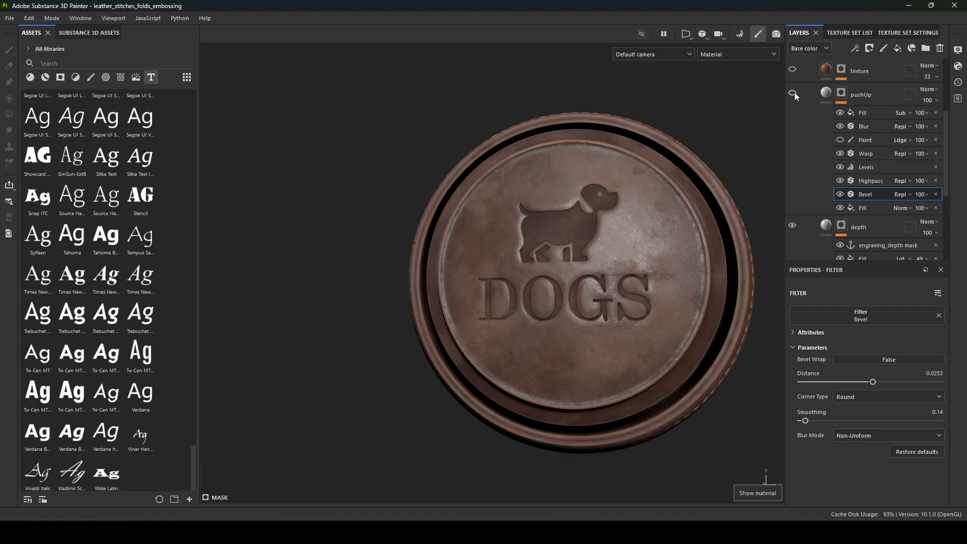
pyautogui.click(793, 93)
# Set the height of the pushUp fill layer to 0.1020
pyautogui.keyDown('alt'); pyautogui.moveTo(527, 341); pyautogui.dragTo(603, 258); pyautogui.keyUp('alt')
pyautogui.click(827, 100)
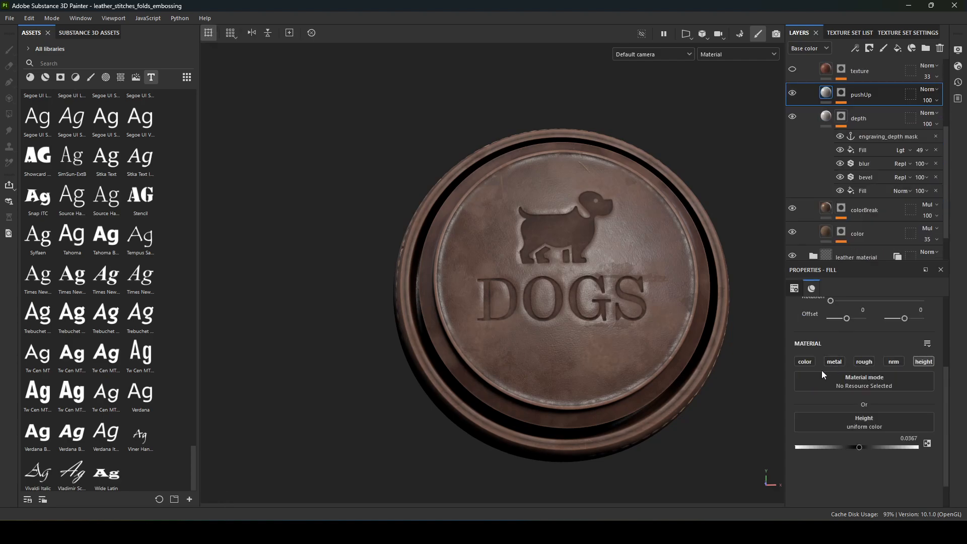
pyautogui.moveTo(860, 448); pyautogui.dragTo(902, 447)
pyautogui.moveTo(845, 443); pyautogui.dragTo(863, 443)
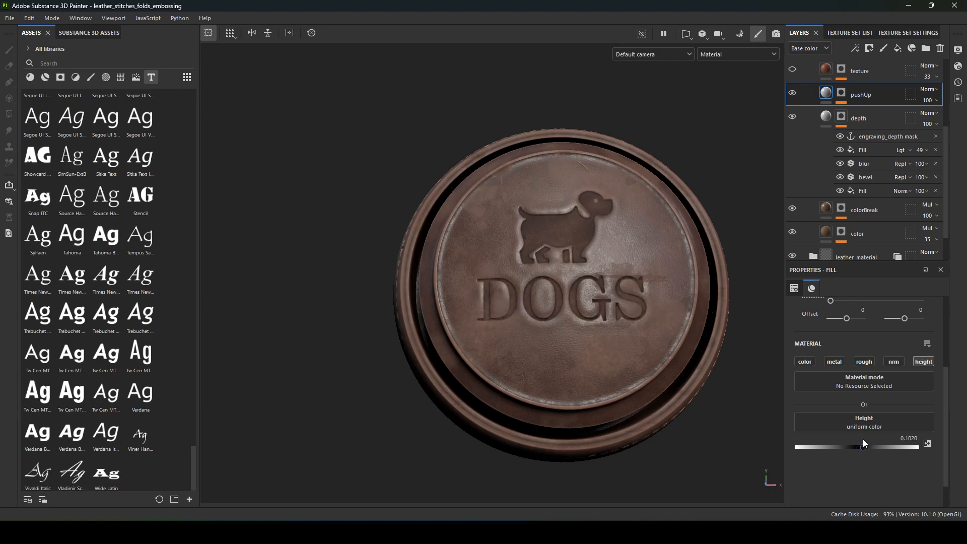
pyautogui.keyDown('alt'); pyautogui.moveTo(674, 361); pyautogui.dragTo(648, 364); pyautogui.keyUp('alt')
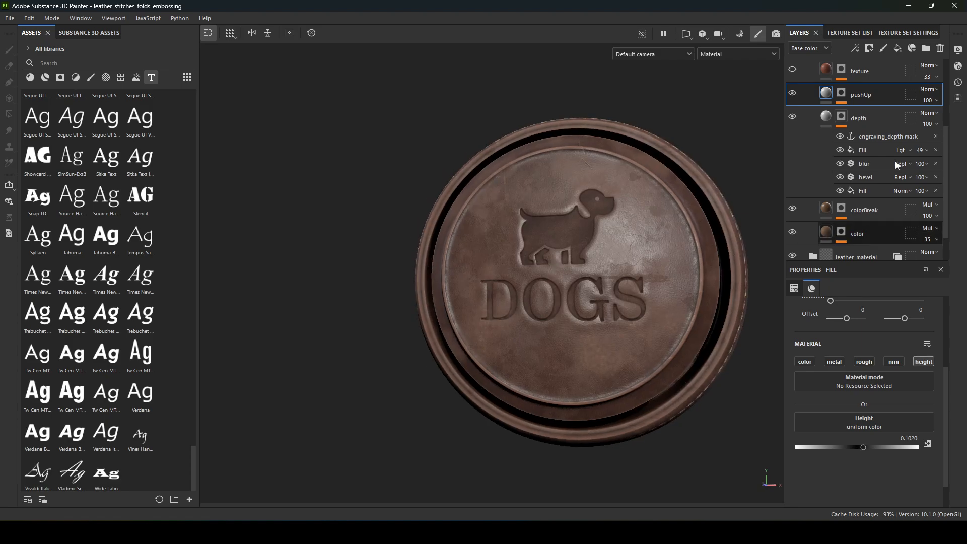
# Enable the Paint effect in the pushUp layer's mask and check the raised edges around the logo
pyautogui.click(841, 93)
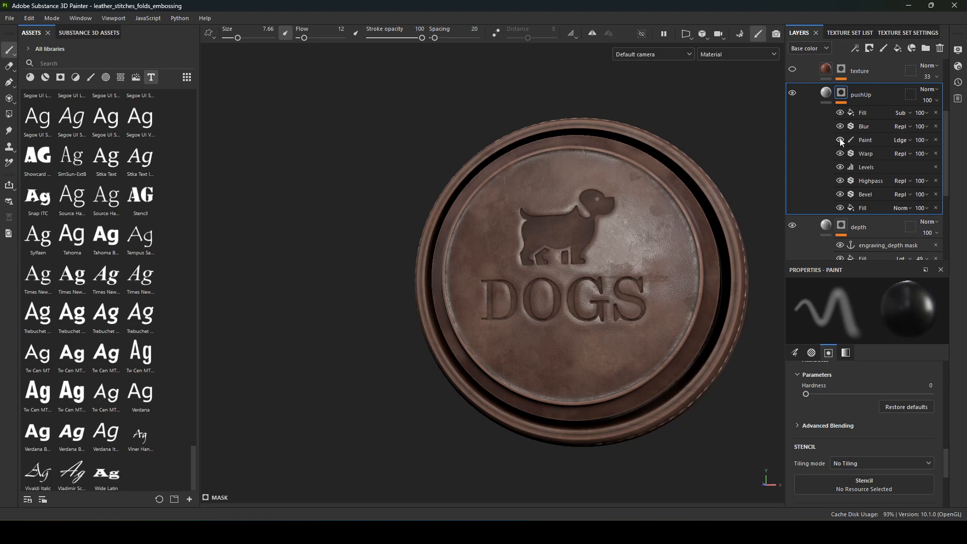
pyautogui.moveTo(640, 190)
pyautogui.keyDown('alt'); pyautogui.mouseDown()
pyautogui.moveTo(669, 176)
pyautogui.moveTo(645, 188)
pyautogui.mouseUp(); pyautogui.keyUp('alt')
pyautogui.keyDown('alt'); pyautogui.moveTo(670, 187); pyautogui.dragTo(766, 190, button='right'); pyautogui.keyUp('alt')
pyautogui.keyDown('alt'); pyautogui.moveTo(748, 198); pyautogui.dragTo(776, 182, button='middle'); pyautogui.keyUp('alt')
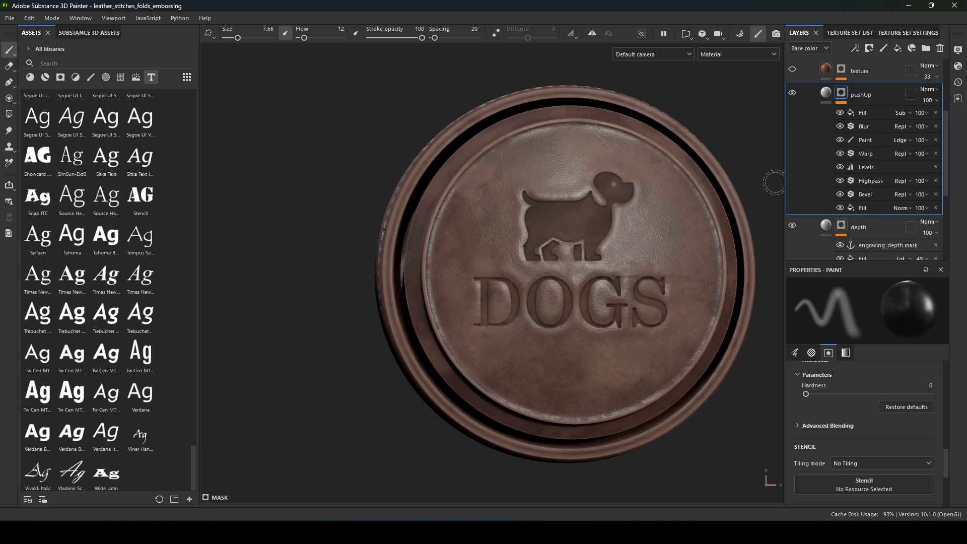
# Set the intensity of the pushUp mask's Warp filter to 0.336
pyautogui.click(861, 154)
pyautogui.moveTo(815, 398); pyautogui.dragTo(845, 400)
pyautogui.scroll(-2, 830, 440)
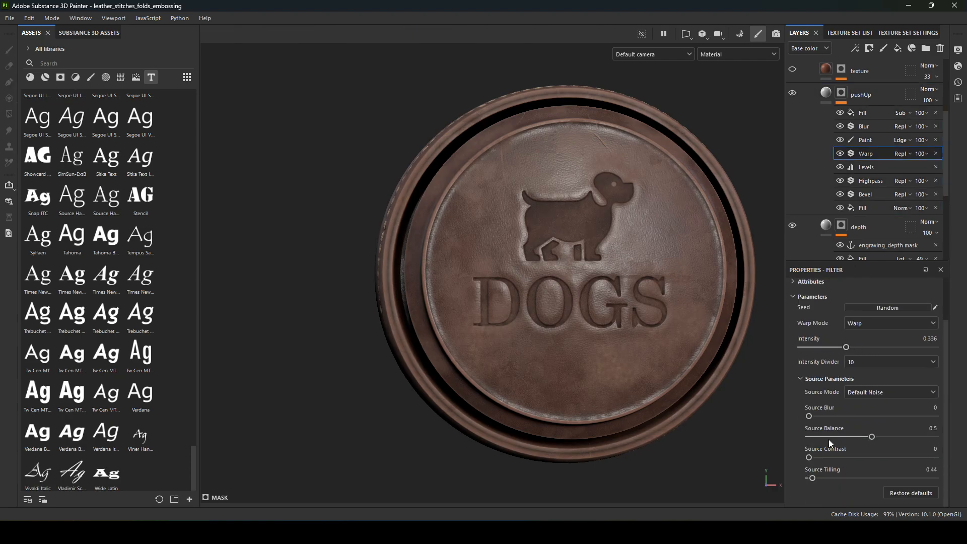
pyautogui.click(813, 479)
pyautogui.keyDown('alt'); pyautogui.moveTo(705, 443); pyautogui.dragTo(723, 360); pyautogui.keyUp('alt')
# Activate the Paint effect in the pushUp mask and reduce the brush size to 3.09
pyautogui.click(856, 141)
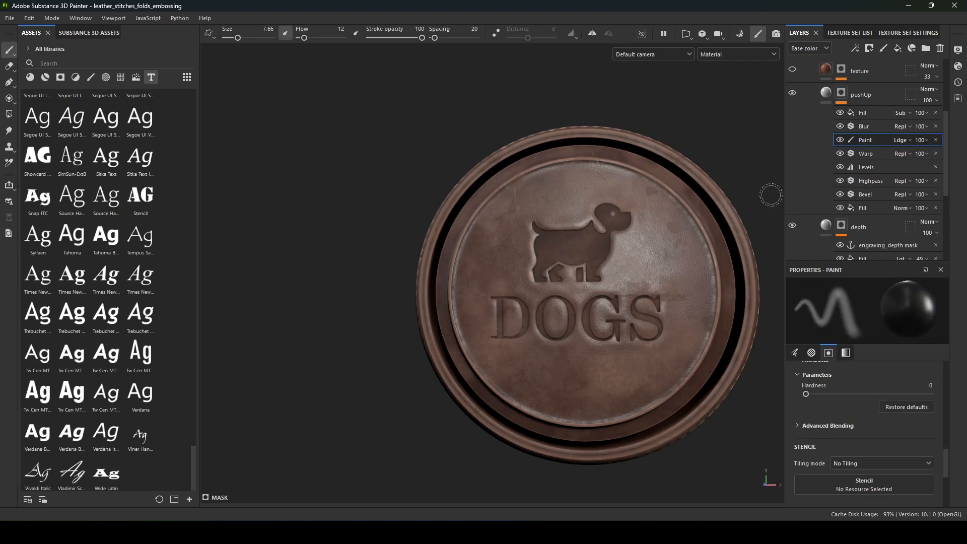
pyautogui.keyDown('alt'); pyautogui.moveTo(623, 281); pyautogui.dragTo(612, 283); pyautogui.keyUp('alt')
pyautogui.keyDown('alt'); pyautogui.moveTo(623, 281); pyautogui.dragTo(754, 326, button='right'); pyautogui.keyUp('alt')
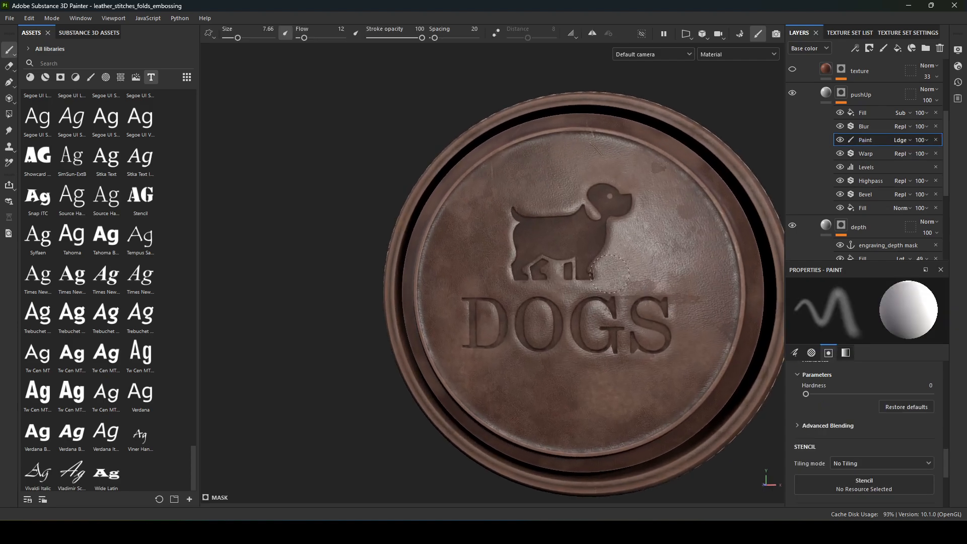
pyautogui.moveTo(626, 241)
pyautogui.keyDown('ctrl'); pyautogui.mouseDown(button='right')
pyautogui.moveTo(584, 241)
pyautogui.moveTo(597, 241)
pyautogui.mouseUp(button='right'); pyautogui.keyUp('ctrl')
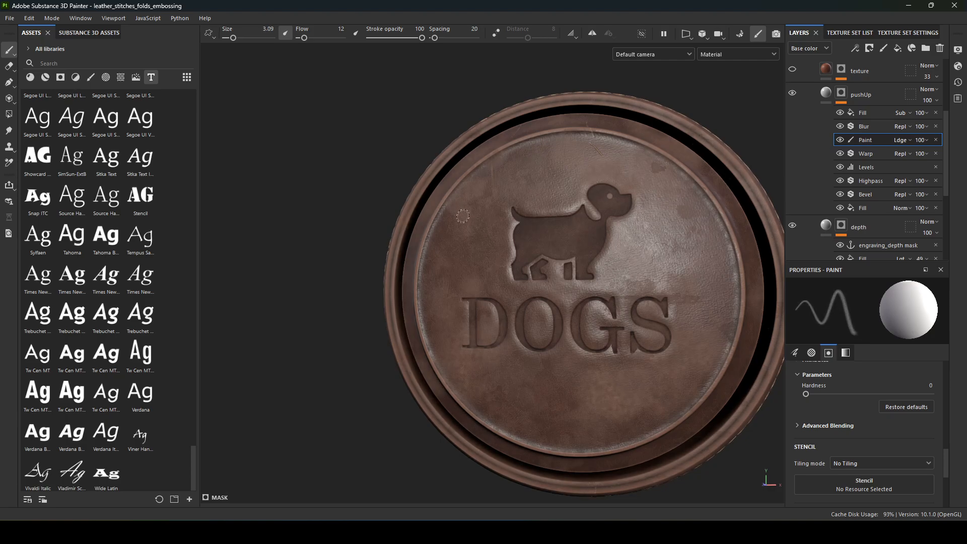
pyautogui.keyDown('alt'); pyautogui.moveTo(463, 216); pyautogui.dragTo(467, 172); pyautogui.keyUp('alt')
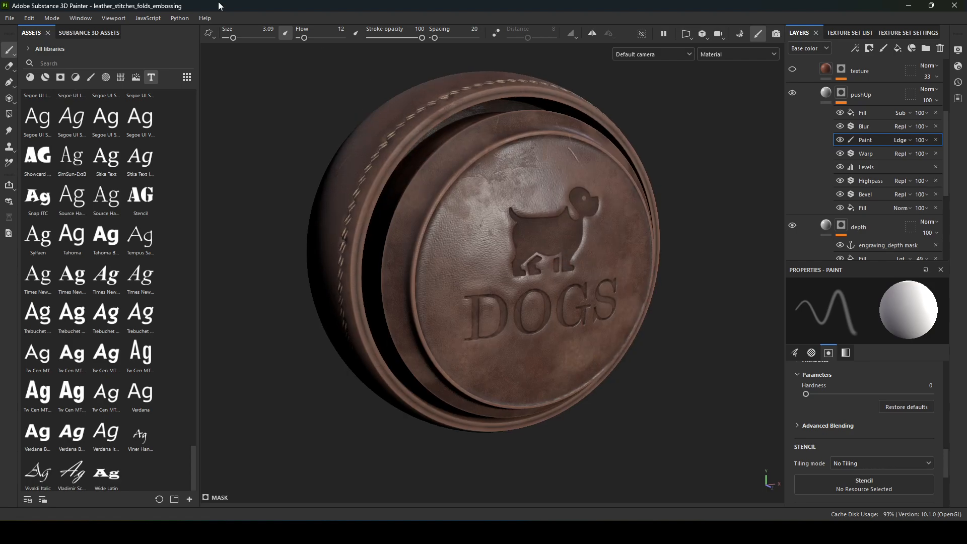
# Set the brush flow to 39 and alternate the brush between black and white to touch up the pushUp mask around the logo
pyautogui.moveTo(304, 38); pyautogui.dragTo(315, 38)
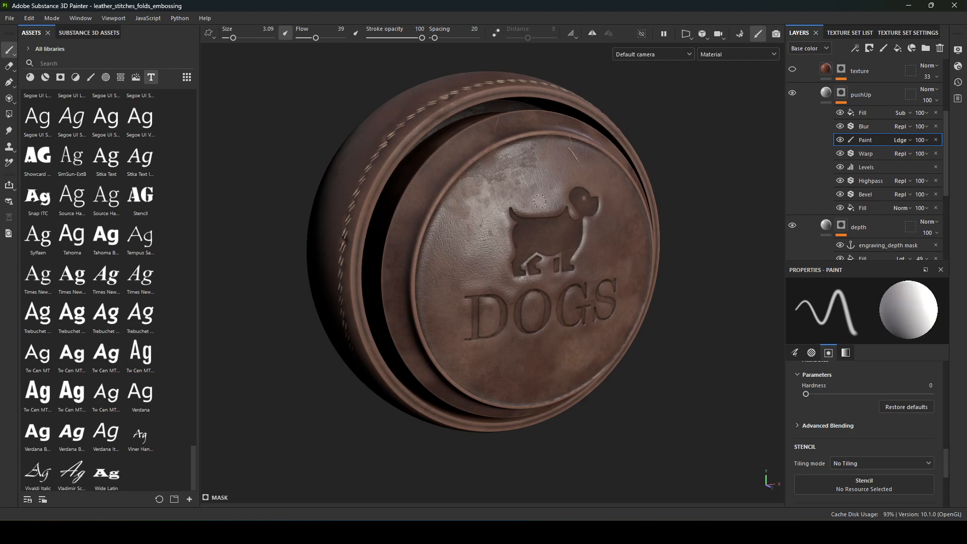
pyautogui.keyDown('alt'); pyautogui.moveTo(670, 256); pyautogui.dragTo(556, 220); pyautogui.keyUp('alt')
pyautogui.press('x')
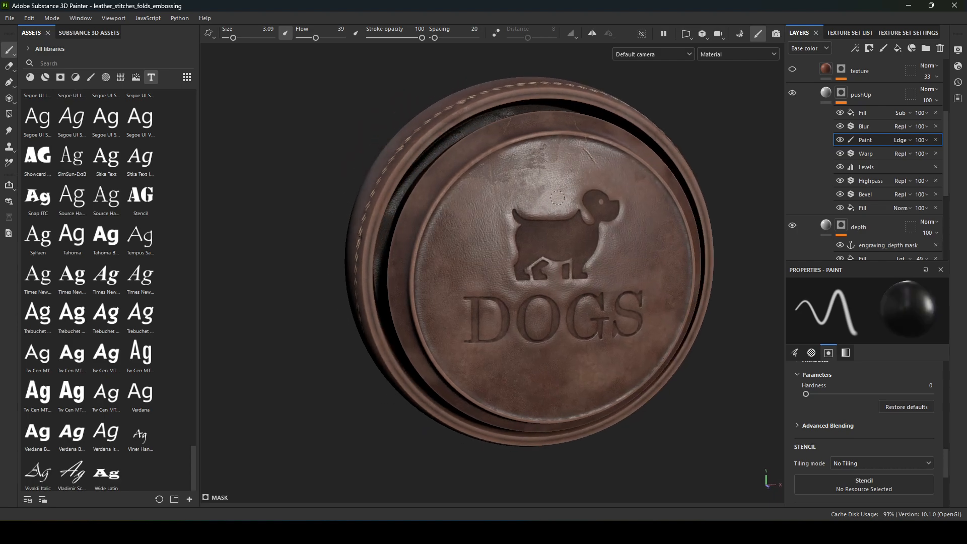
pyautogui.keyDown('alt'); pyautogui.moveTo(529, 188); pyautogui.dragTo(536, 228); pyautogui.keyUp('alt')
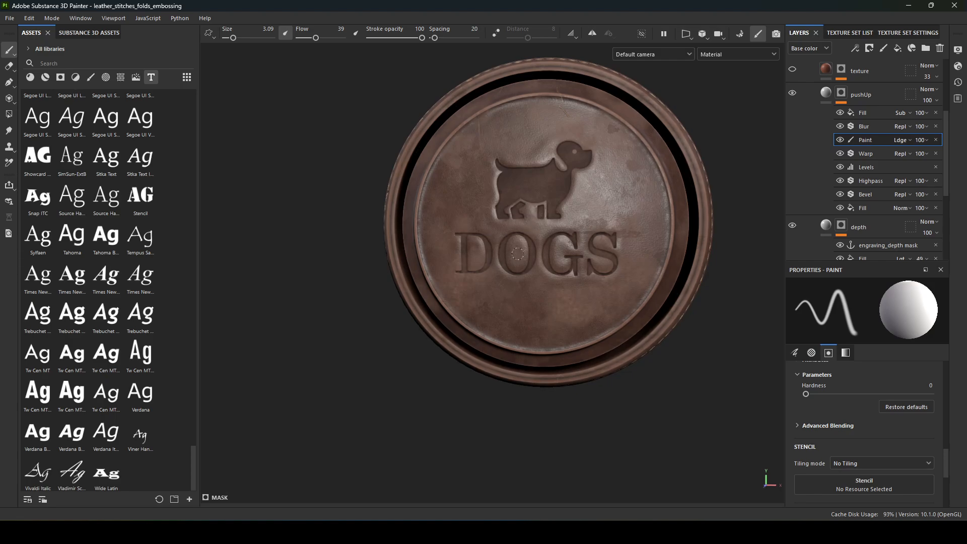
pyautogui.moveTo(535, 246)
pyautogui.keyDown('alt'); pyautogui.mouseDown()
pyautogui.moveTo(601, 299)
pyautogui.moveTo(555, 308)
pyautogui.mouseUp(); pyautogui.keyUp('alt')
pyautogui.press('x')
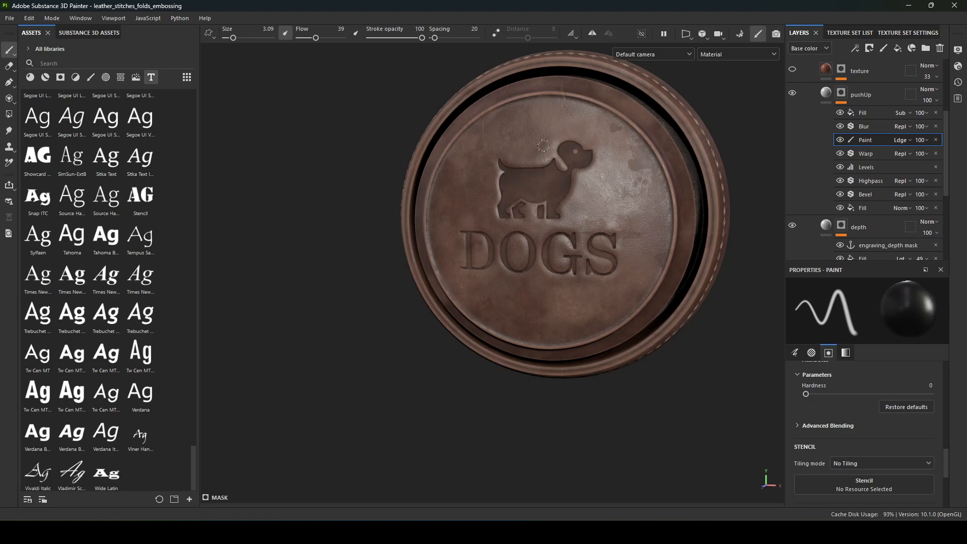
pyautogui.keyDown('alt'); pyautogui.moveTo(604, 139); pyautogui.dragTo(633, 159); pyautogui.keyUp('alt')
pyautogui.keyDown('alt'); pyautogui.moveTo(633, 159); pyautogui.dragTo(651, 186, button='middle'); pyautogui.keyUp('alt')
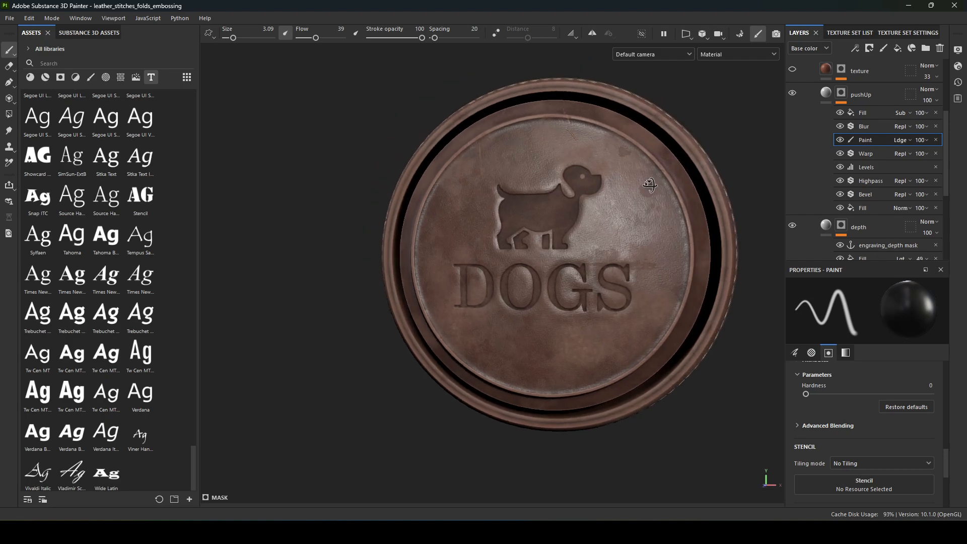
# Show the texture layer in the Engraving folder and inspect the engraved dog and lettering up close
pyautogui.click(826, 95)
pyautogui.scroll(2, 827, 131)
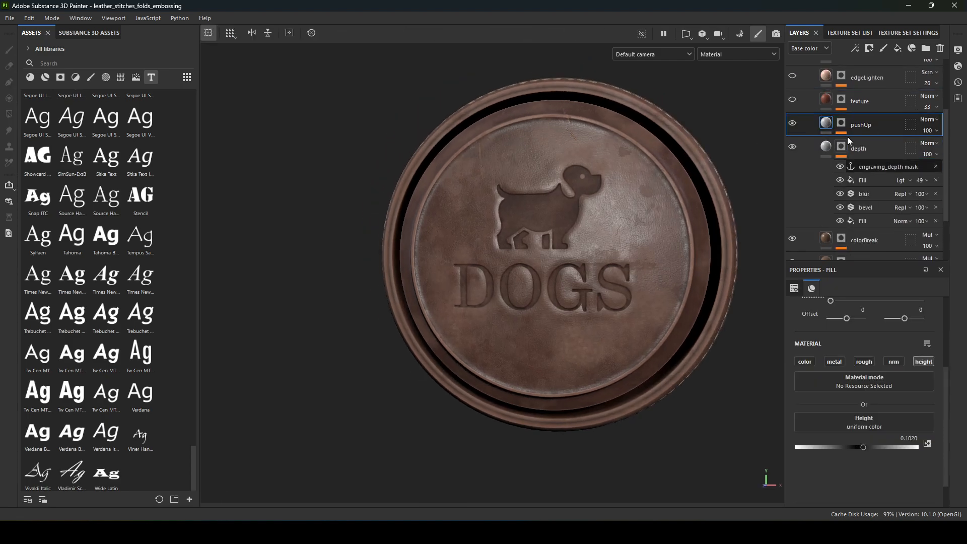
pyautogui.scroll(2, 728, 249)
pyautogui.keyDown('alt'); pyautogui.moveTo(727, 249); pyautogui.dragTo(641, 303, button='right'); pyautogui.keyUp('alt')
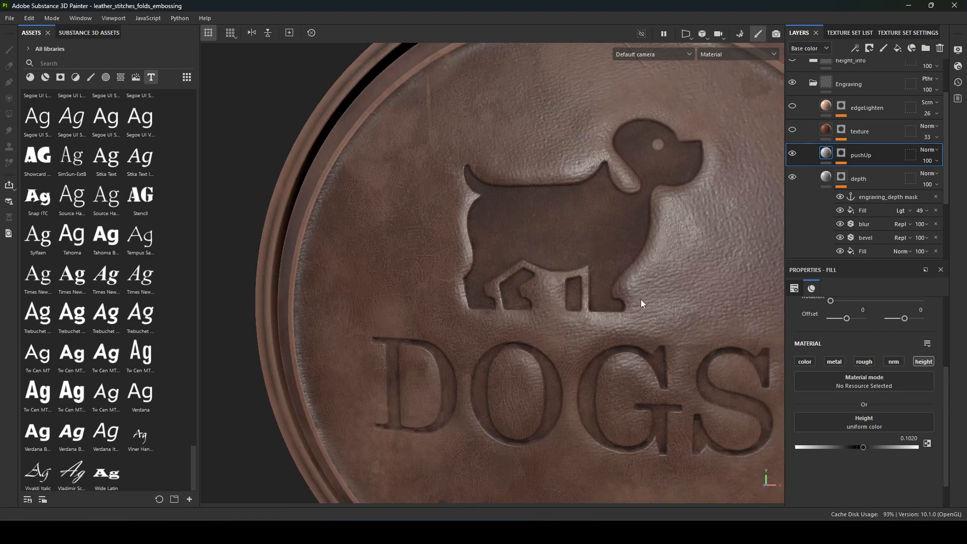
pyautogui.keyDown('alt'); pyautogui.moveTo(497, 272); pyautogui.dragTo(621, 216); pyautogui.keyUp('alt')
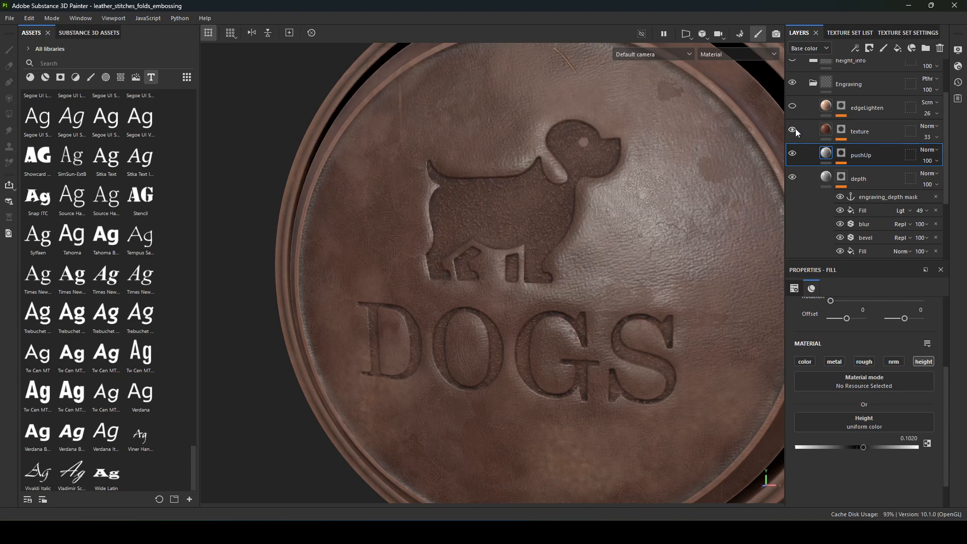
pyautogui.keyDown('alt'); pyautogui.moveTo(668, 197); pyautogui.dragTo(526, 222, button='right'); pyautogui.keyUp('alt')
pyautogui.keyDown('alt'); pyautogui.moveTo(527, 222); pyautogui.dragTo(499, 224); pyautogui.keyUp('alt')
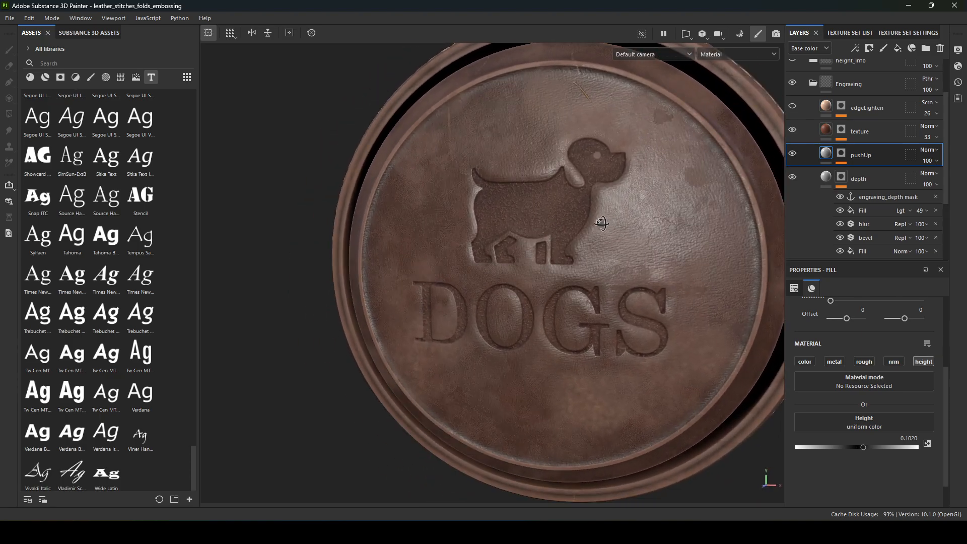
# Isolate the texture layer's mask, set its ratio_gaussian_spots_2 fill balance to 0.9, and return to the material view
pyautogui.keyDown('alt'); pyautogui.click(841, 131); pyautogui.keyUp('alt')
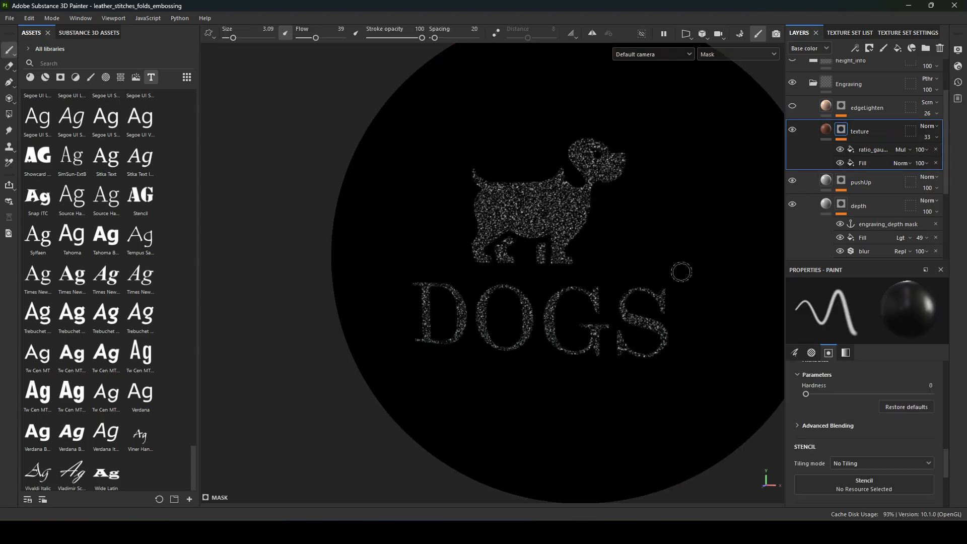
pyautogui.click(875, 149)
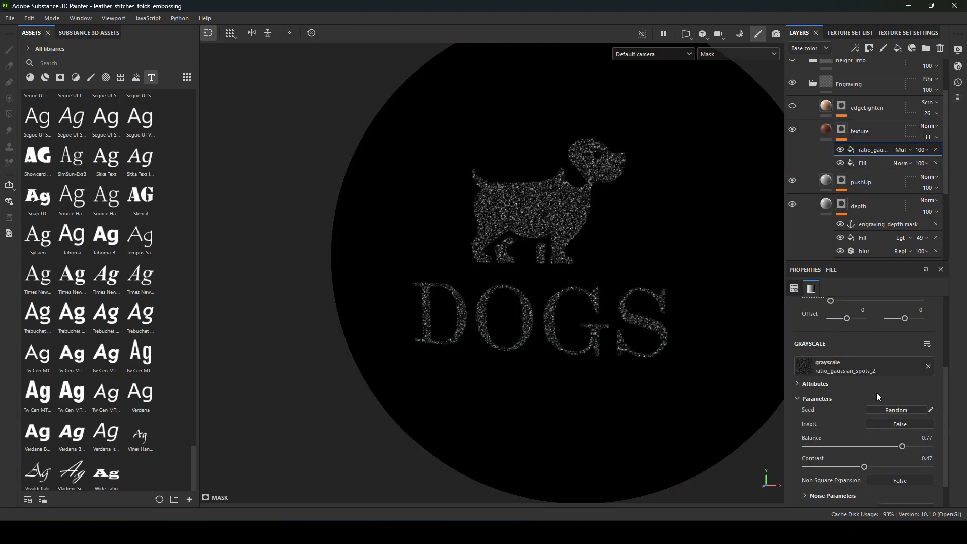
pyautogui.moveTo(898, 447)
pyautogui.mouseDown()
pyautogui.moveTo(889, 448)
pyautogui.moveTo(914, 452)
pyautogui.mouseUp()
pyautogui.press('m')
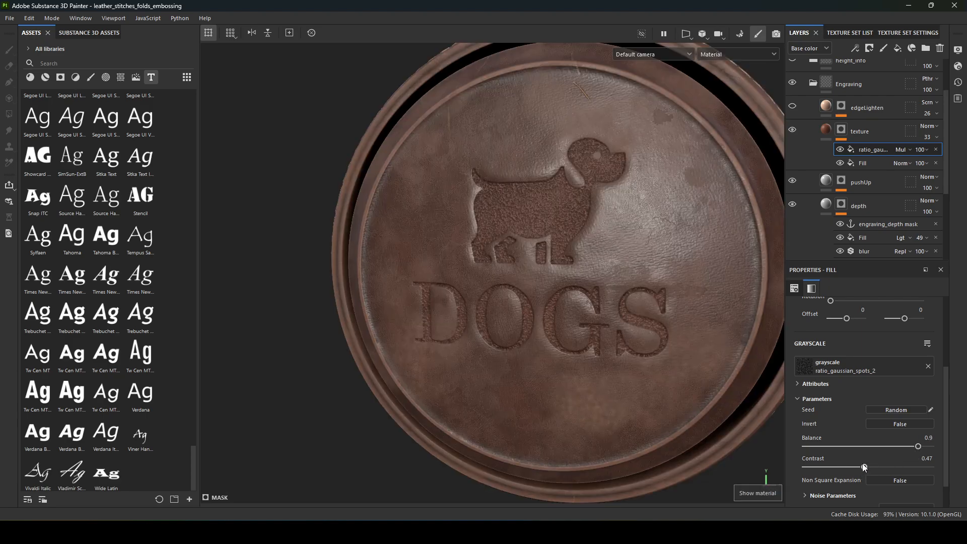
# Set the texture fill layer's height to 0.0531 and roughness to 0.6408
pyautogui.click(827, 128)
pyautogui.scroll(-1, 856, 419)
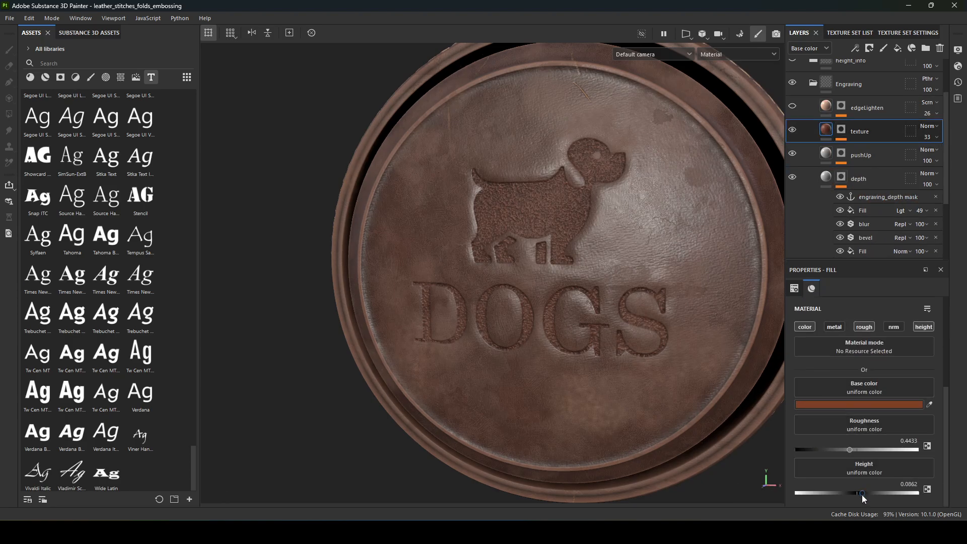
pyautogui.moveTo(861, 493); pyautogui.dragTo(859, 493)
pyautogui.moveTo(850, 449); pyautogui.dragTo(874, 449)
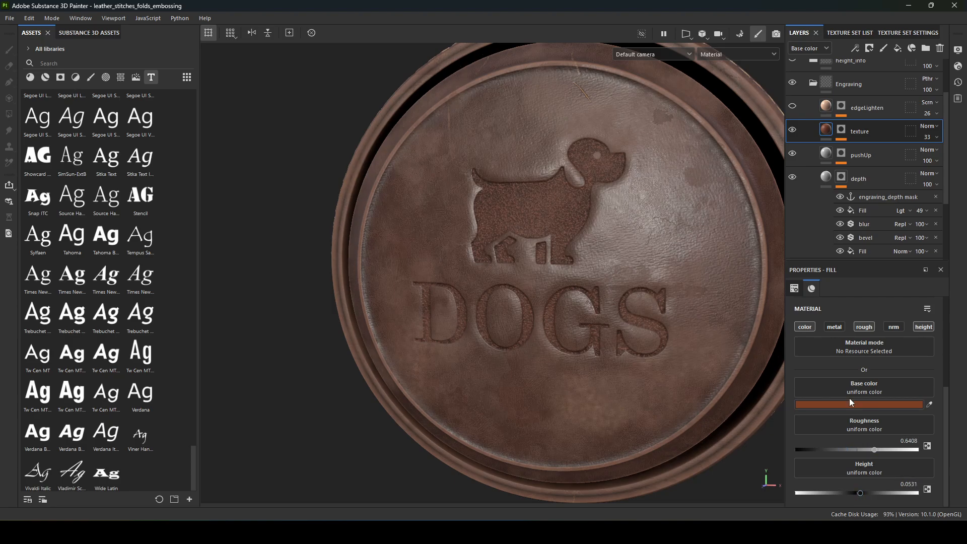
# Lower the texture layer's base color opacity to 13 and check the engraving from several angles
pyautogui.click(935, 137)
pyautogui.moveTo(935, 159); pyautogui.dragTo(925, 158)
pyautogui.keyDown('alt'); pyautogui.moveTo(675, 234); pyautogui.dragTo(475, 207); pyautogui.keyUp('alt')
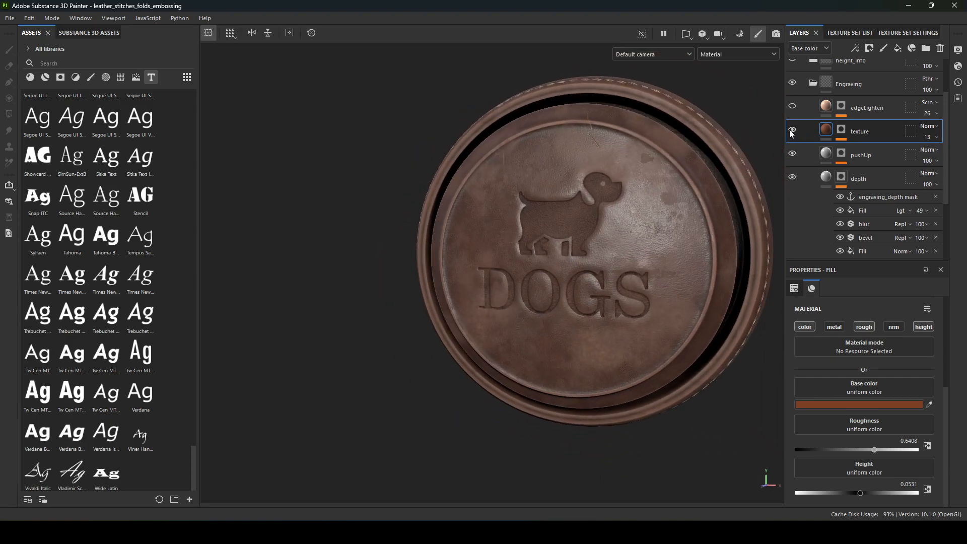
pyautogui.keyDown('alt'); pyautogui.moveTo(644, 242); pyautogui.dragTo(678, 249); pyautogui.keyUp('alt')
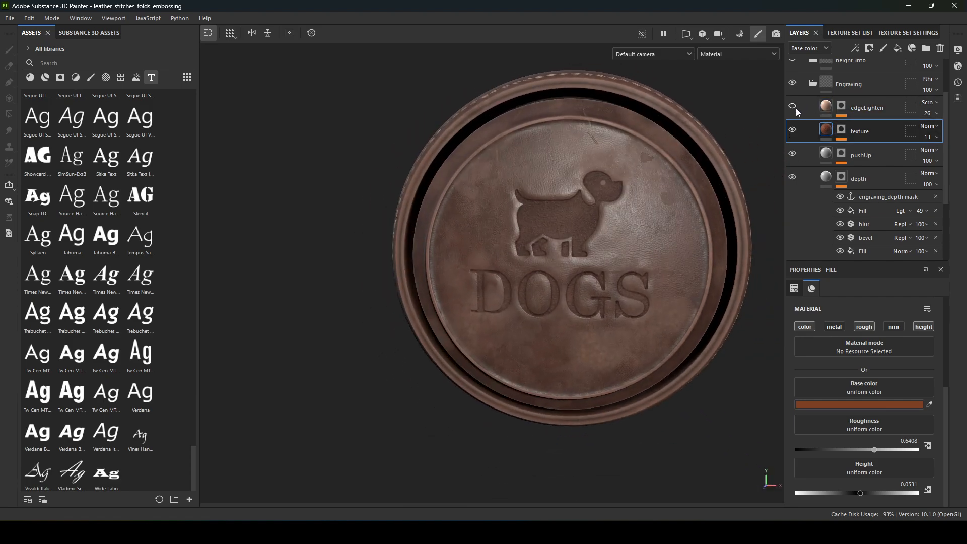
# Switch the layer stack to the Height channel and select the depth fill layer in the Engraving folder
pyautogui.scroll(-4, 829, 151)
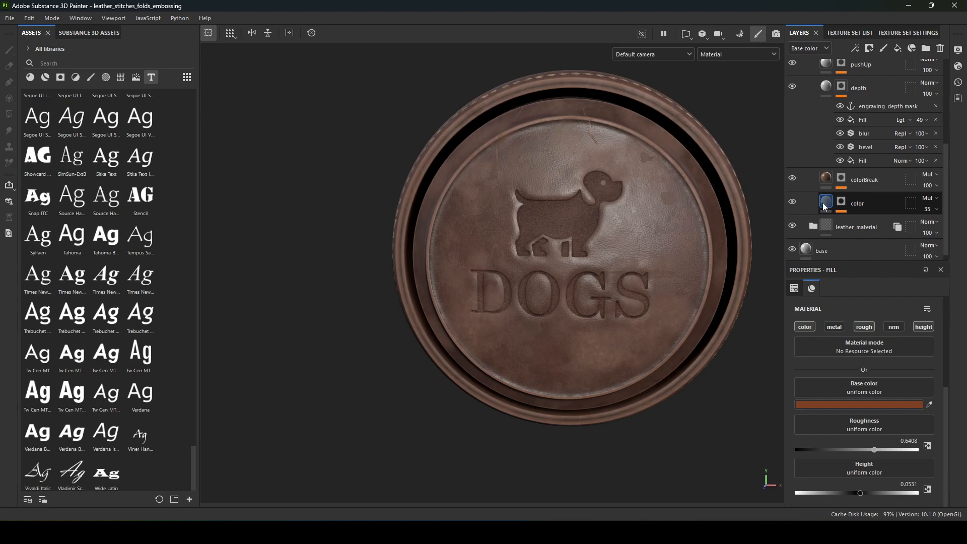
pyautogui.click(892, 201)
pyautogui.click(826, 49)
pyautogui.click(809, 102)
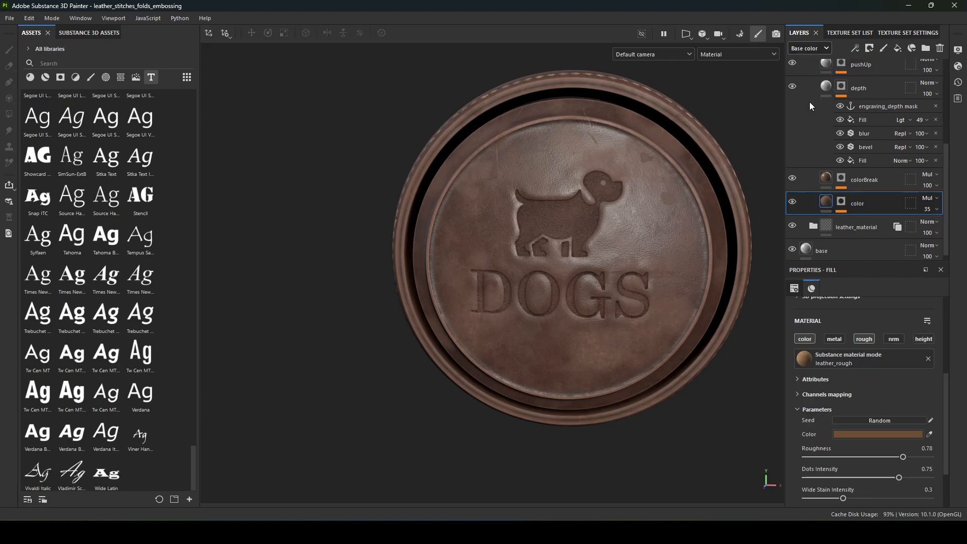
pyautogui.scroll(2, 885, 170)
pyautogui.click(841, 155)
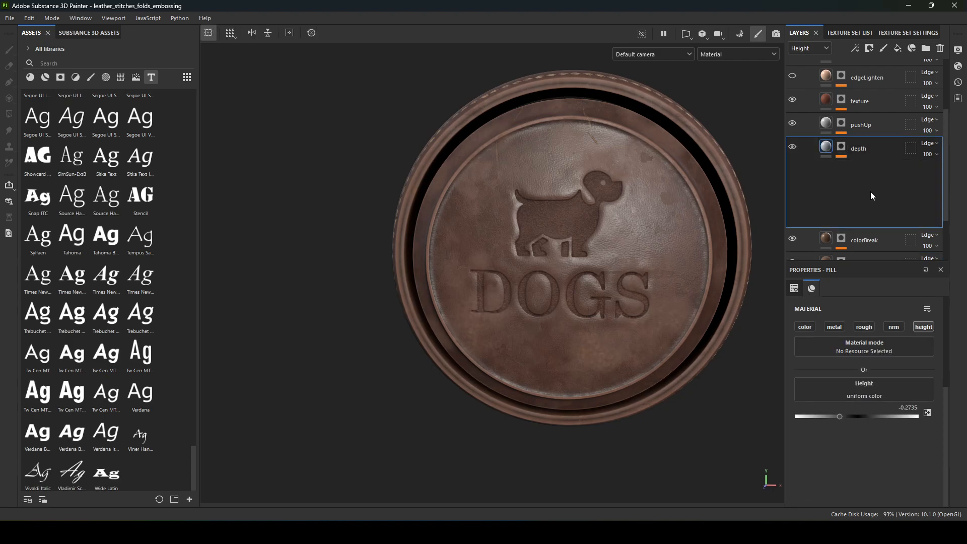
# Add a fill layer directly above the leather_material folder with only the height channel active, and set its height to 0.1755
pyautogui.scroll(1, 871, 128)
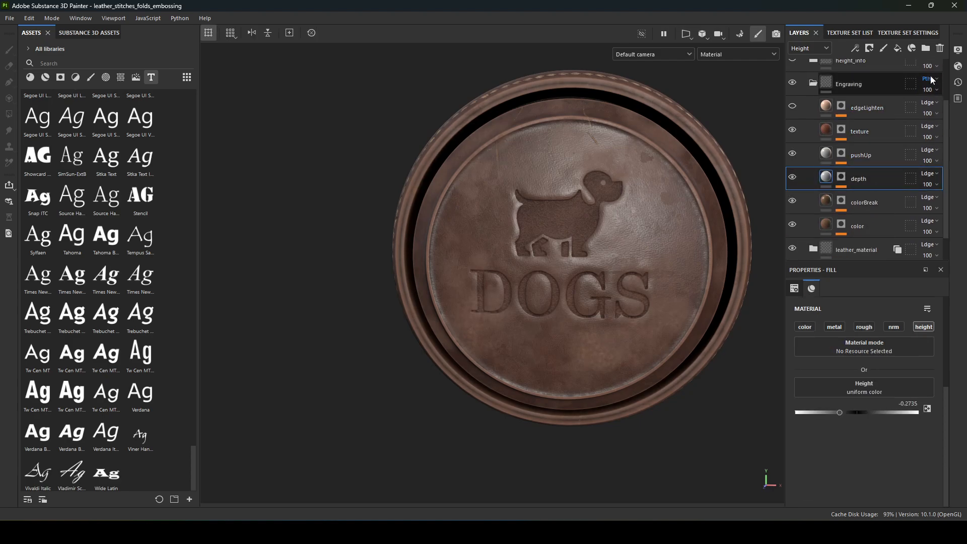
pyautogui.scroll(-1, 902, 207)
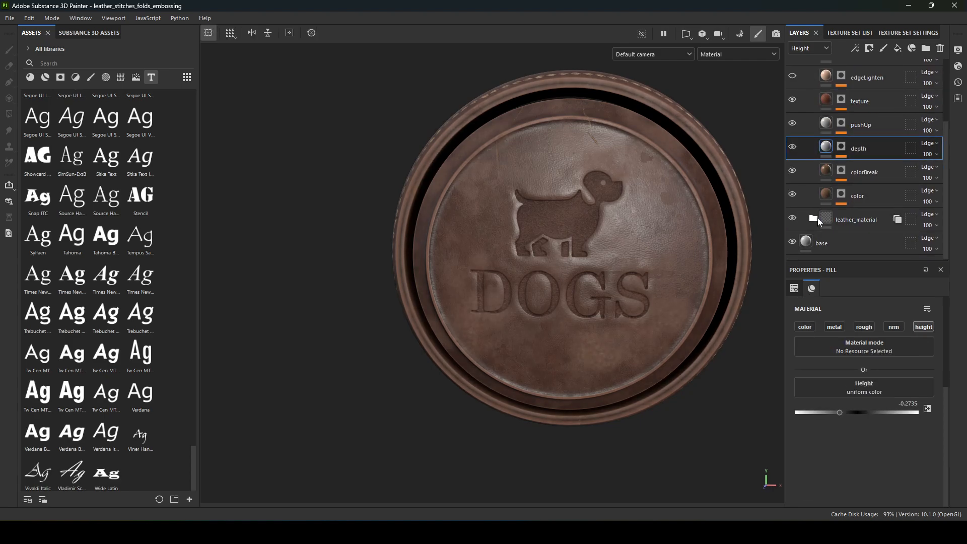
pyautogui.click(875, 222)
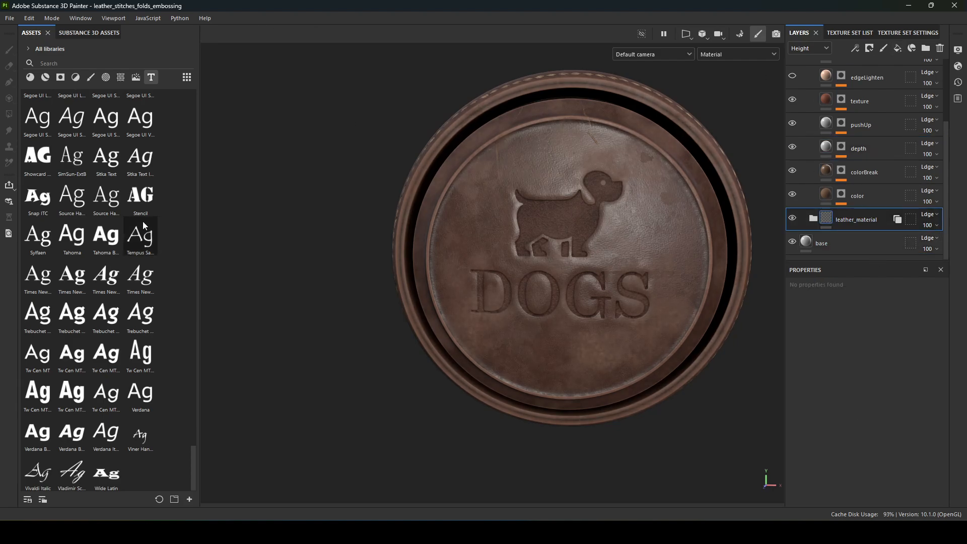
pyautogui.click(92, 77)
pyautogui.click(121, 77)
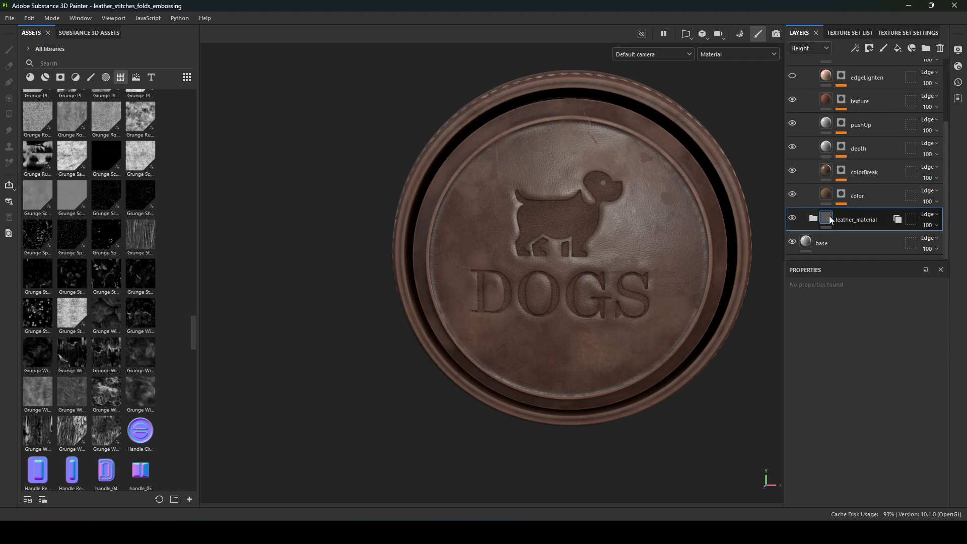
pyautogui.click(898, 49)
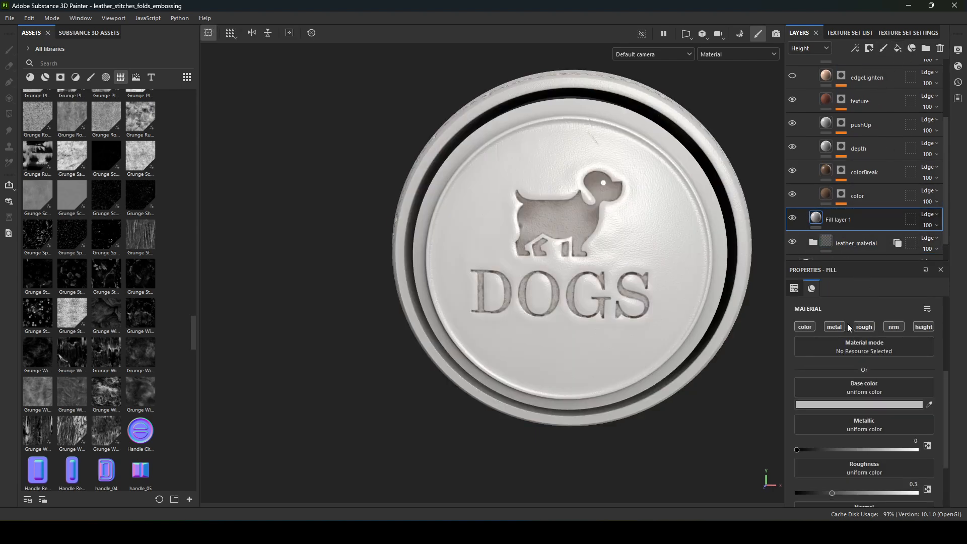
pyautogui.click(923, 327)
pyautogui.moveTo(873, 412)
pyautogui.mouseDown()
pyautogui.moveTo(882, 413)
pyautogui.moveTo(868, 413)
pyautogui.mouseUp()
# Find the Cloth Fold Medium texture in the texture assets and apply it as the new fill layer's mask
pyautogui.scroll(-5, 160, 369)
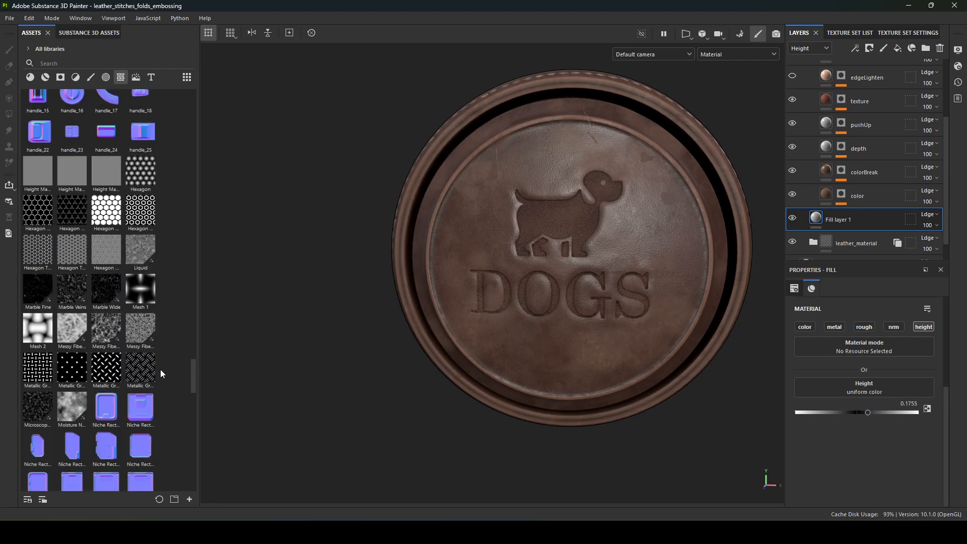
pyautogui.scroll(10, 123, 355)
pyautogui.scroll(10, 122, 355)
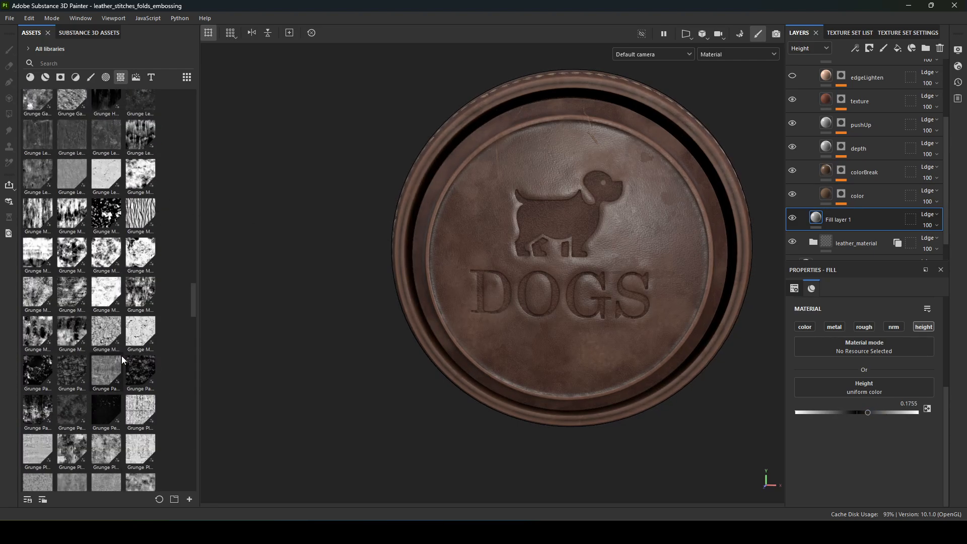
pyautogui.scroll(8, 122, 356)
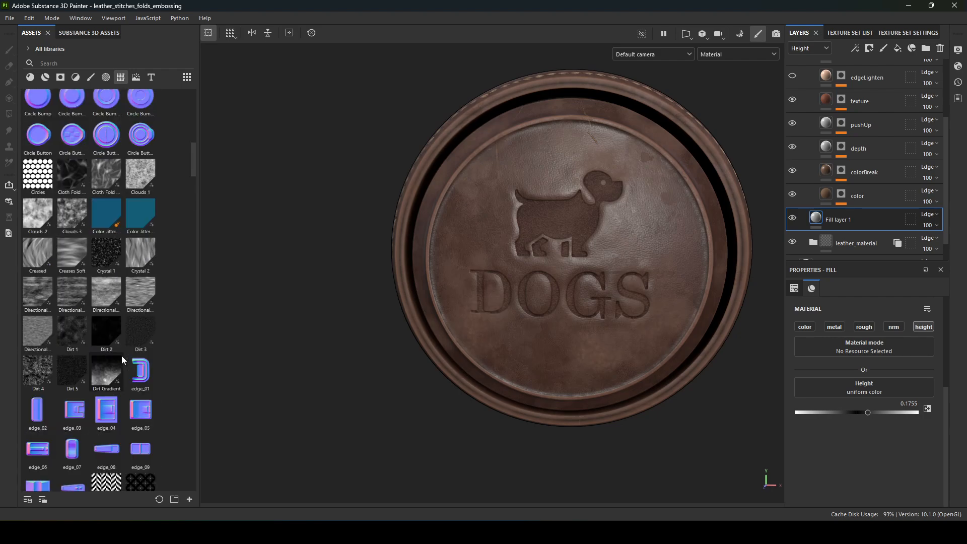
pyautogui.moveTo(107, 303); pyautogui.dragTo(823, 217)
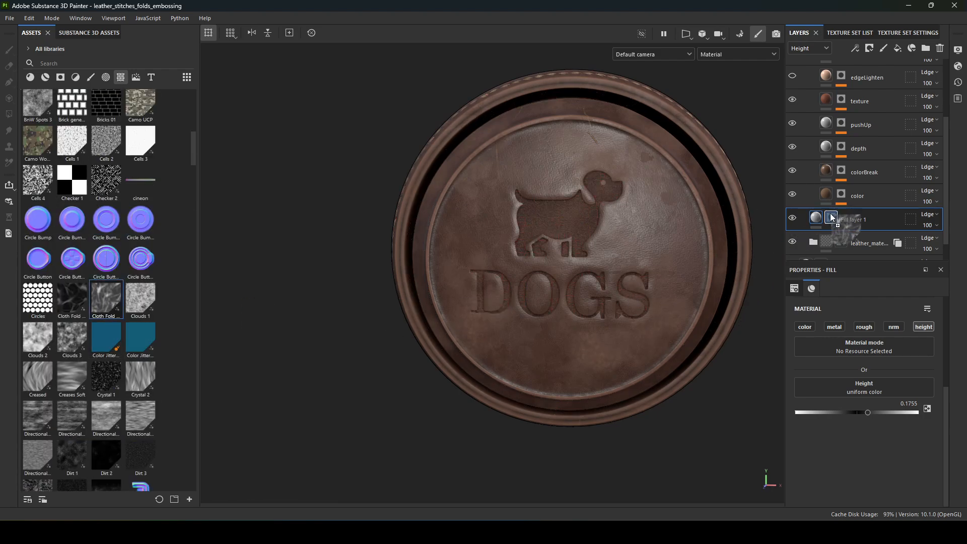
# Increase the tiling of the Cloth Fold Medium mask slightly and set its contrast to 0.35
pyautogui.scroll(3, 837, 352)
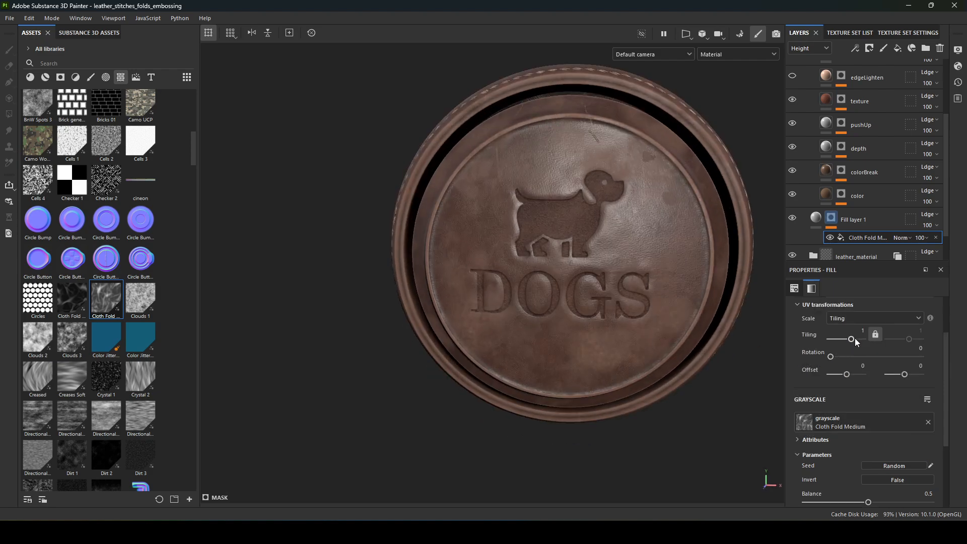
pyautogui.moveTo(854, 339); pyautogui.dragTo(857, 339)
pyautogui.keyDown('alt'); pyautogui.moveTo(731, 342); pyautogui.dragTo(739, 364); pyautogui.keyUp('alt')
pyautogui.scroll(-3, 852, 452)
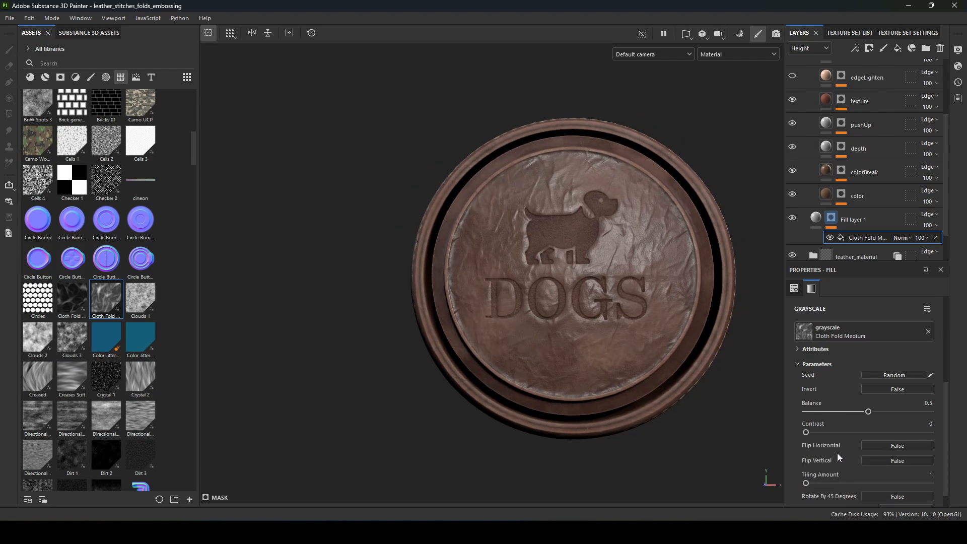
pyautogui.moveTo(823, 432); pyautogui.dragTo(849, 432)
# Examine from several angles and distances how the leather folds interact with the engraved dog and DOGS lettering
pyautogui.keyDown('alt'); pyautogui.moveTo(620, 282); pyautogui.dragTo(520, 192); pyautogui.keyUp('alt')
pyautogui.scroll(5, 614, 264)
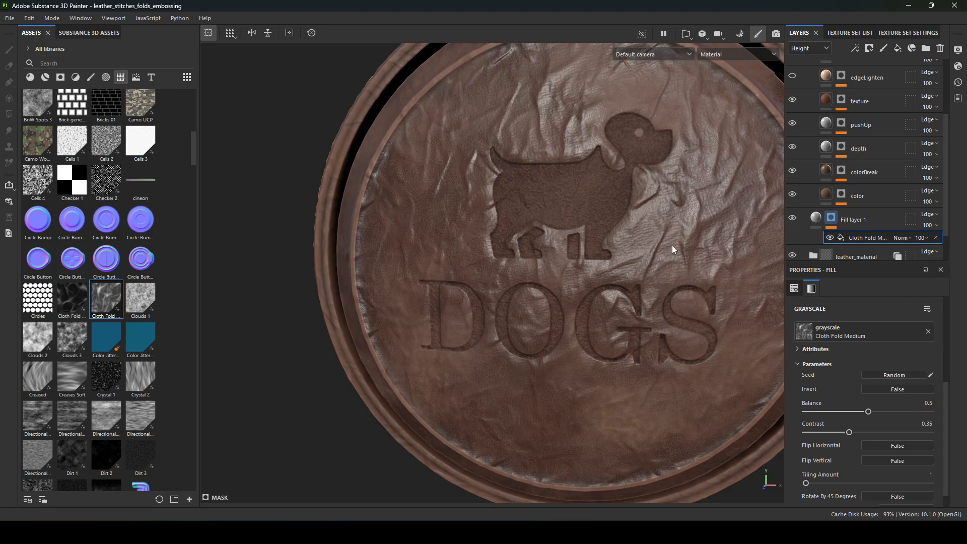
pyautogui.keyDown('alt'); pyautogui.moveTo(674, 250); pyautogui.dragTo(643, 233); pyautogui.keyUp('alt')
pyautogui.scroll(-3, 644, 233)
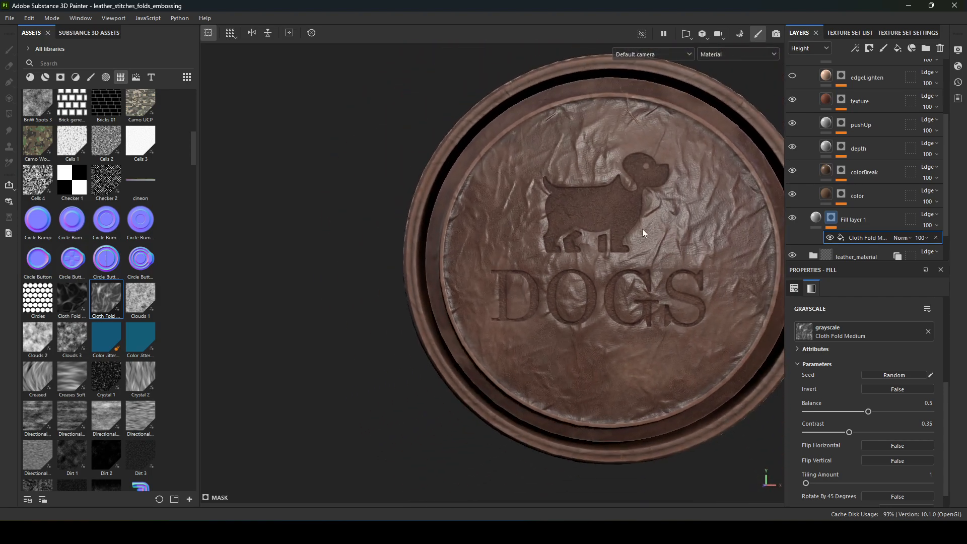
pyautogui.keyDown('alt'); pyautogui.moveTo(643, 233); pyautogui.dragTo(606, 242, button='middle'); pyautogui.keyUp('alt')
pyautogui.scroll(3, 856, 151)
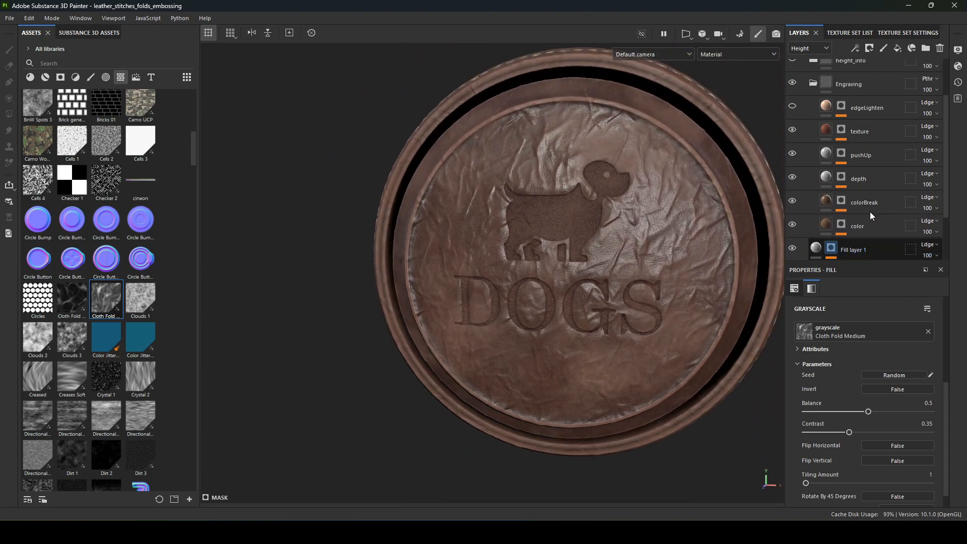
pyautogui.keyDown('alt'); pyautogui.moveTo(649, 188); pyautogui.dragTo(670, 219); pyautogui.keyUp('alt')
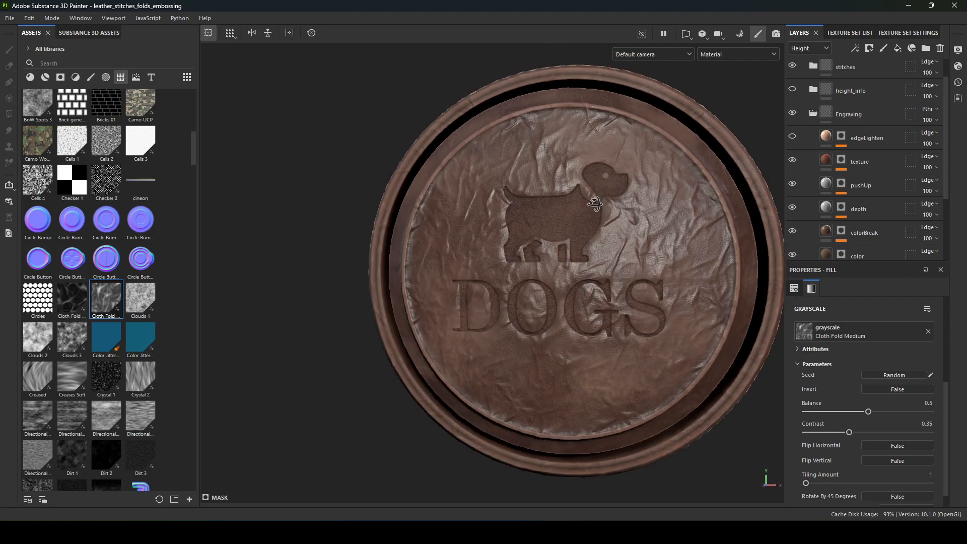
pyautogui.scroll(3, 717, 241)
pyautogui.keyDown('alt'); pyautogui.moveTo(716, 242); pyautogui.dragTo(607, 324); pyautogui.keyUp('alt')
pyautogui.keyDown('alt'); pyautogui.moveTo(574, 230); pyautogui.dragTo(686, 257); pyautogui.keyUp('alt')
pyautogui.keyDown('alt'); pyautogui.moveTo(686, 257); pyautogui.dragTo(602, 252, button='middle'); pyautogui.keyUp('alt')
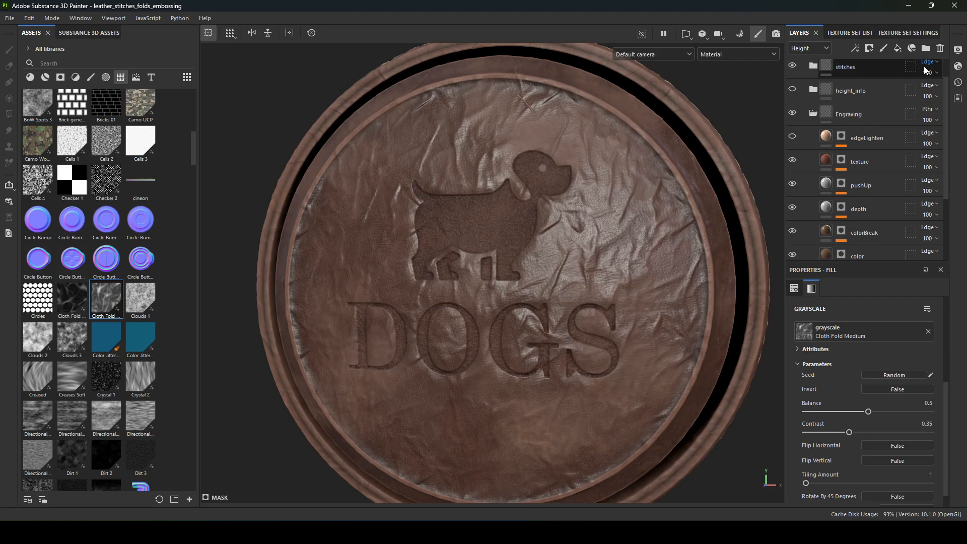
# Select the edgeLighten layer without changing its blend mode, and hide the texture layer to inspect the engraving without it
pyautogui.click(929, 133)
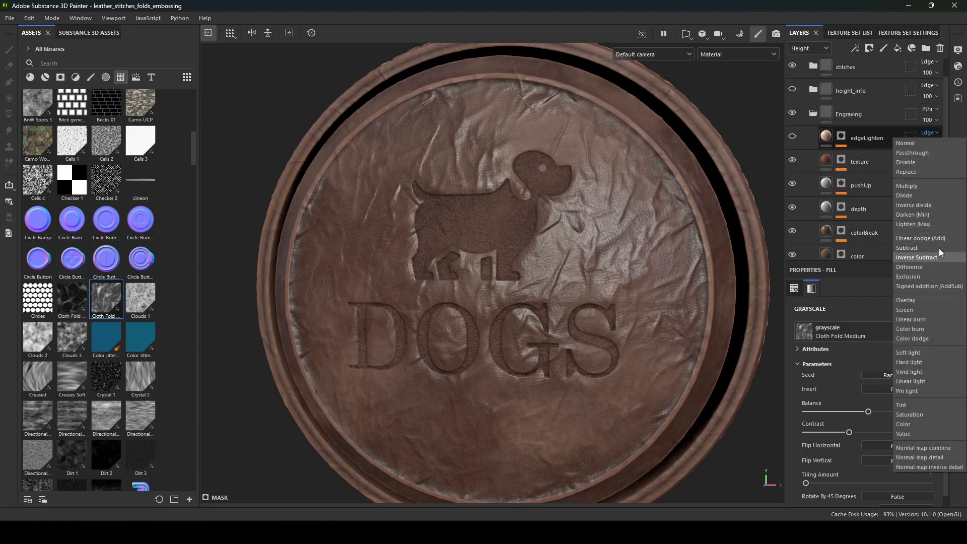
pyautogui.click(874, 146)
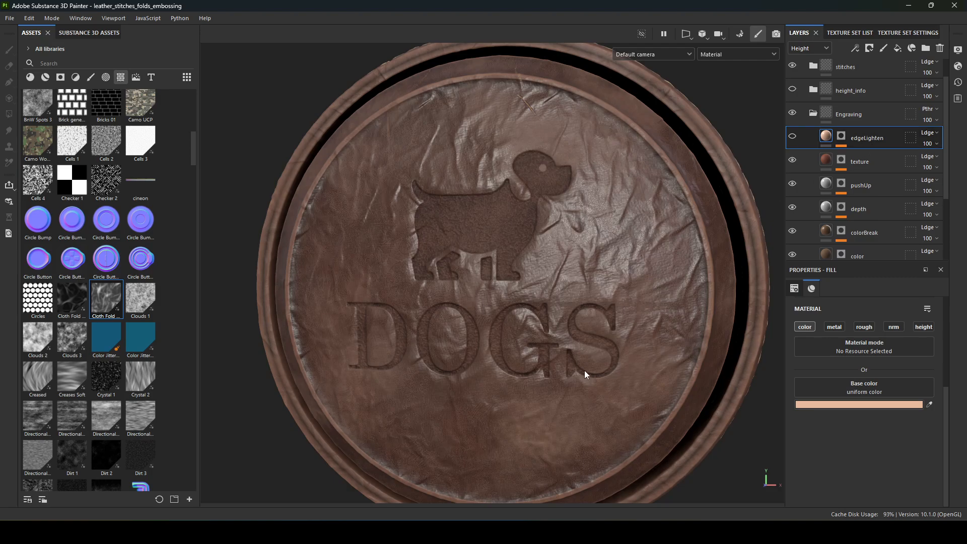
pyautogui.keyDown('alt'); pyautogui.moveTo(583, 371); pyautogui.dragTo(602, 340); pyautogui.keyUp('alt')
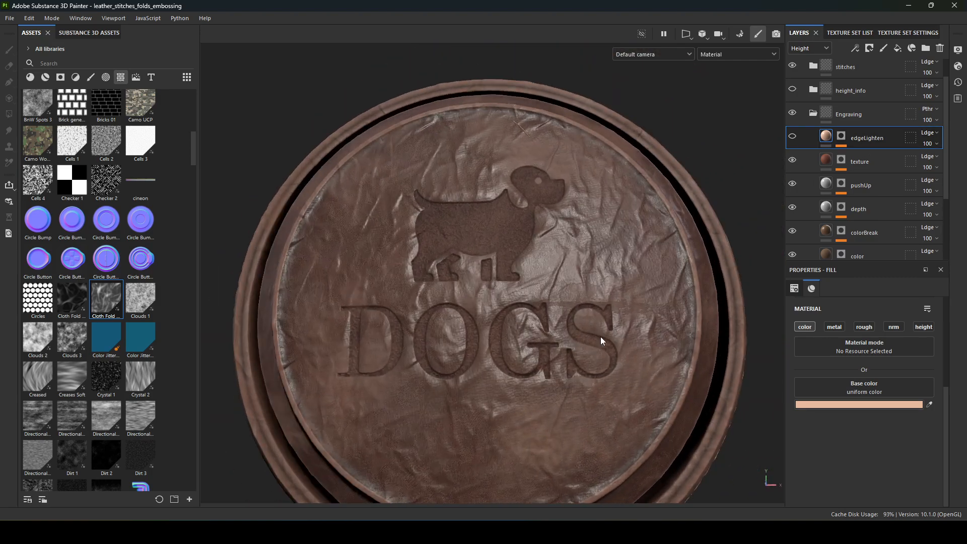
pyautogui.keyDown('alt'); pyautogui.moveTo(607, 233); pyautogui.dragTo(579, 262); pyautogui.keyUp('alt')
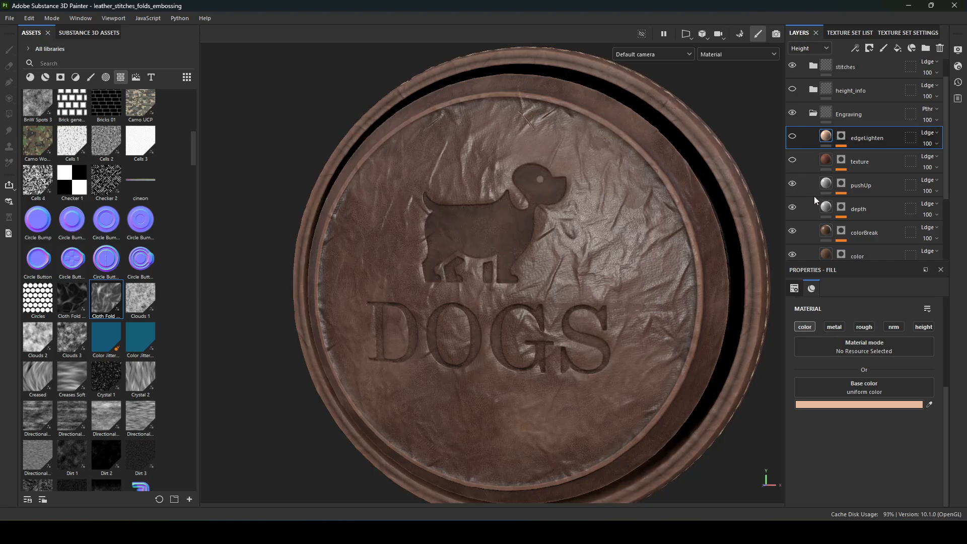
# Toggle the visibility of the color and colorBreak layers off and on to compare their effect on the engraving
pyautogui.scroll(-1, 816, 200)
pyautogui.click(794, 225)
pyautogui.keyDown('alt'); pyautogui.moveTo(462, 252); pyautogui.dragTo(496, 251); pyautogui.keyUp('alt')
pyautogui.click(792, 226)
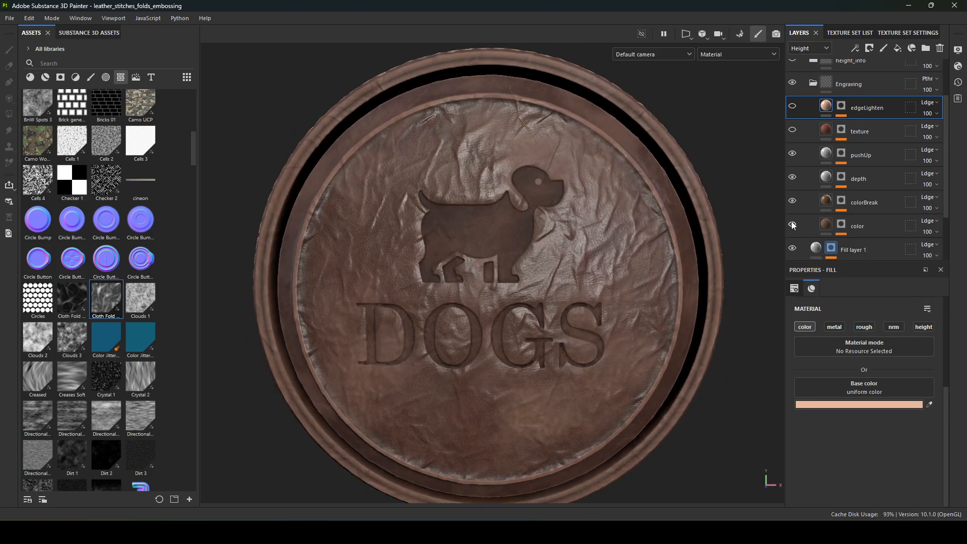
pyautogui.keyDown('alt'); pyautogui.moveTo(670, 252); pyautogui.dragTo(675, 209); pyautogui.keyUp('alt')
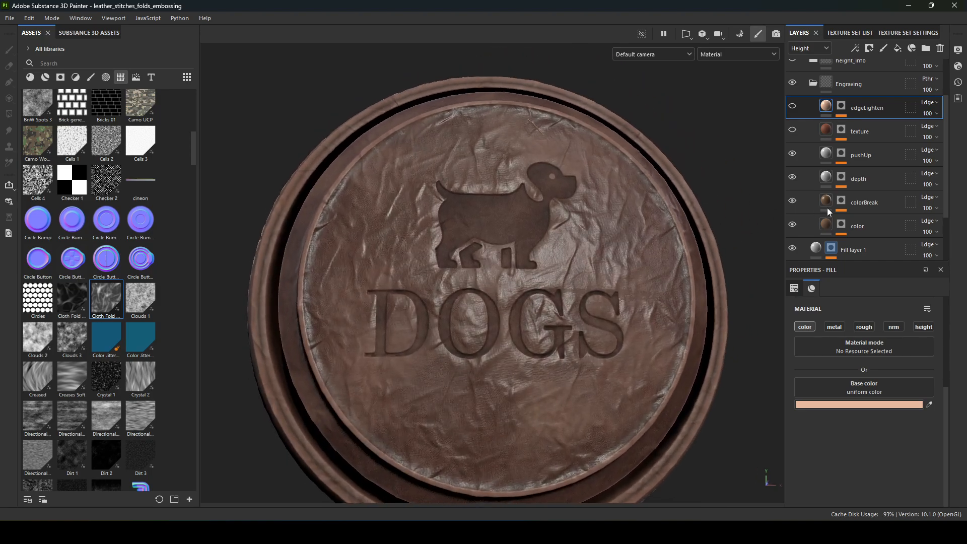
pyautogui.click(794, 201)
pyautogui.click(794, 201)
pyautogui.click(793, 225)
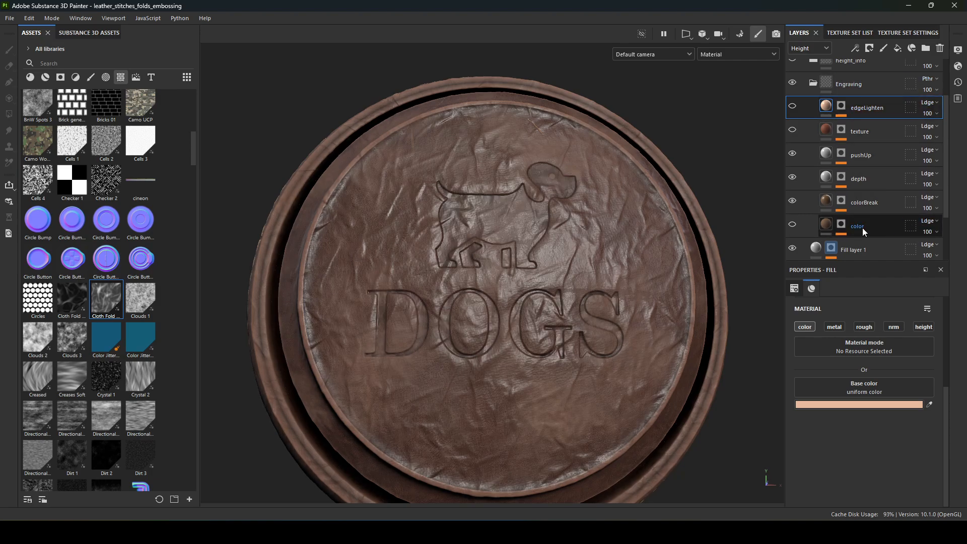
pyautogui.click(793, 225)
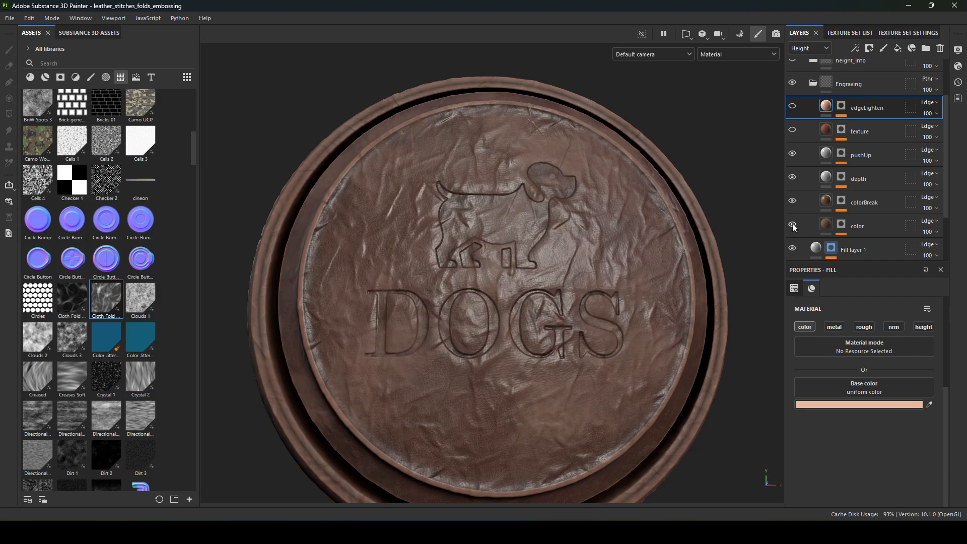
# Change the color layer's Height blend mode to Normal and inspect the engraving up close
pyautogui.click(930, 225)
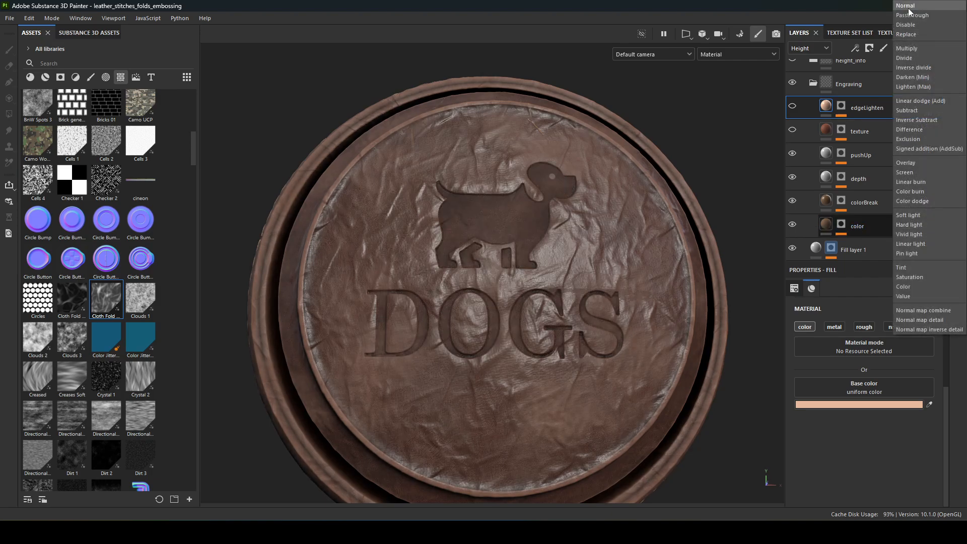
pyautogui.click(913, 10)
pyautogui.keyDown('alt'); pyautogui.moveTo(497, 266); pyautogui.dragTo(518, 282); pyautogui.keyUp('alt')
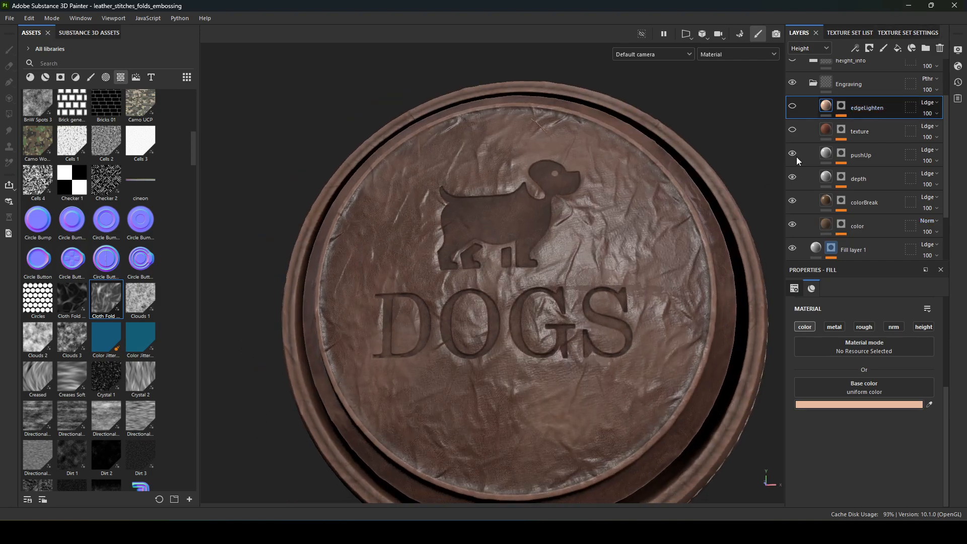
pyautogui.keyDown('alt'); pyautogui.moveTo(587, 265); pyautogui.dragTo(696, 335, button='right'); pyautogui.keyUp('alt')
pyautogui.keyDown('alt'); pyautogui.moveTo(630, 334); pyautogui.dragTo(679, 302); pyautogui.keyUp('alt')
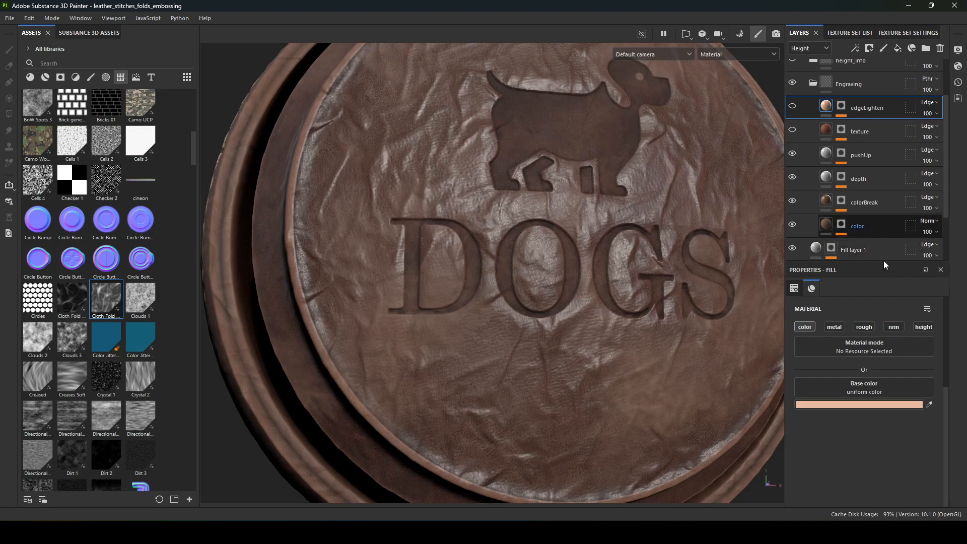
# Select the color layer, toggle its height channel to compare the effect, and check the leather_rough material's technical height parameters
pyautogui.click(866, 228)
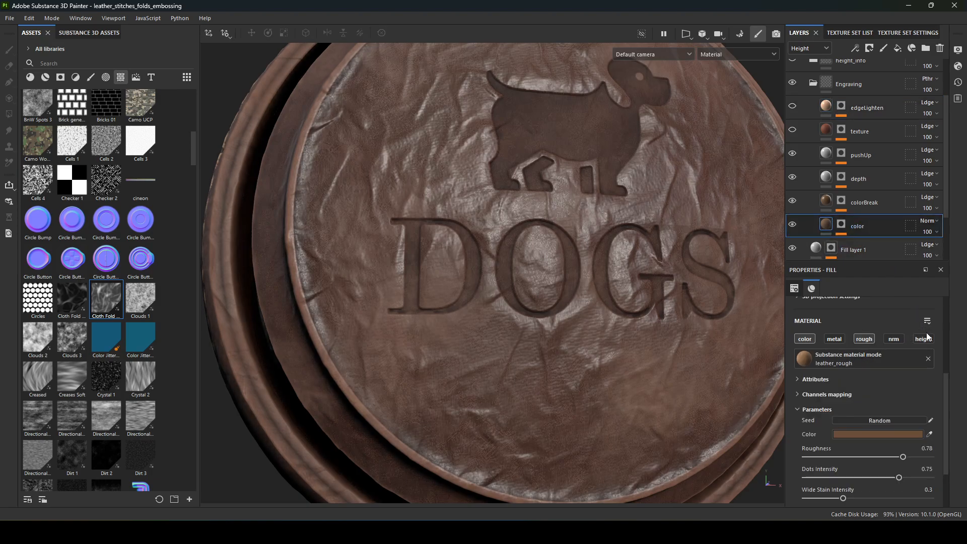
pyautogui.click(925, 339)
pyautogui.click(925, 340)
pyautogui.click(925, 341)
pyautogui.click(926, 340)
pyautogui.click(926, 340)
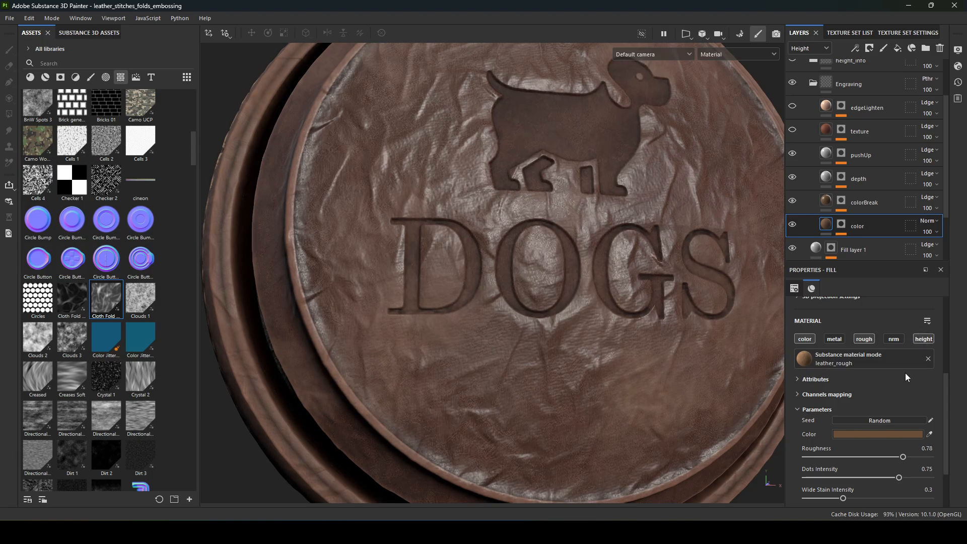
pyautogui.scroll(-3, 906, 373)
pyautogui.click(841, 466)
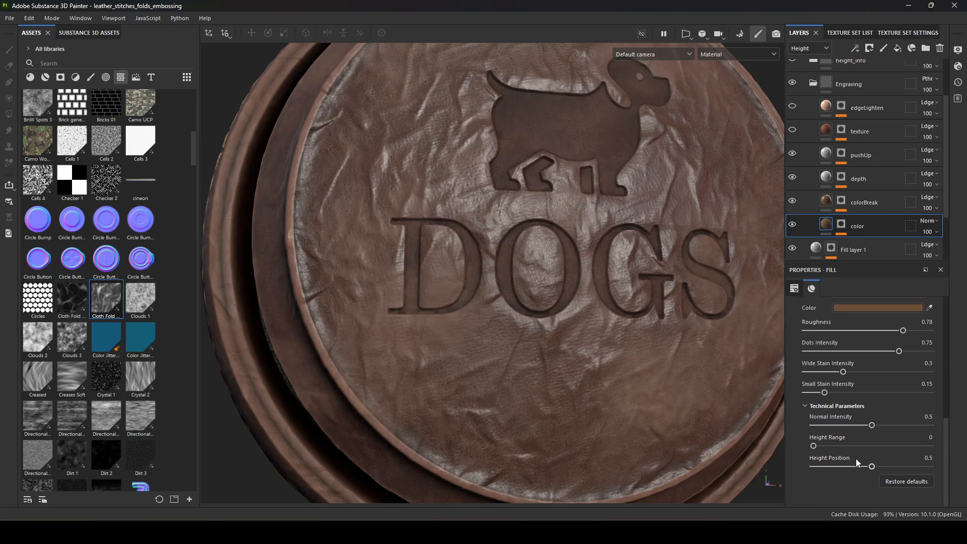
# Toggle the color layer's visibility and height channel, leaving both enabled, and compare the flattened engraving from different angles
pyautogui.keyDown('alt'); pyautogui.moveTo(635, 307); pyautogui.dragTo(598, 362); pyautogui.keyUp('alt')
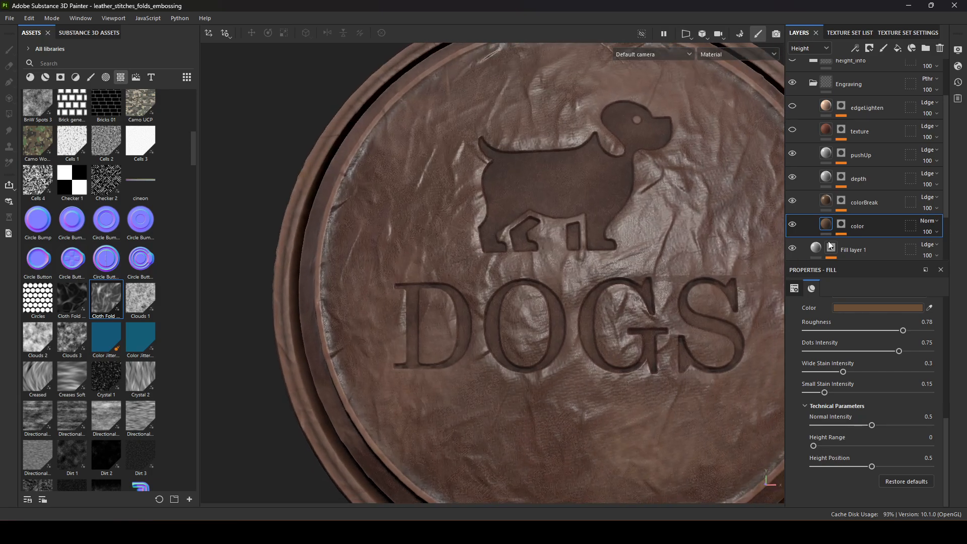
pyautogui.click(793, 224)
pyautogui.click(793, 225)
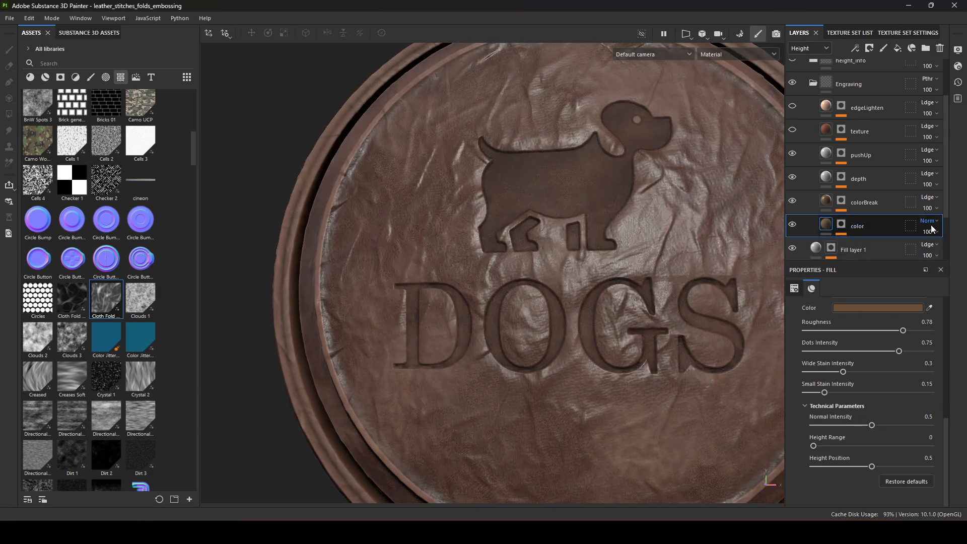
pyautogui.scroll(3, 886, 324)
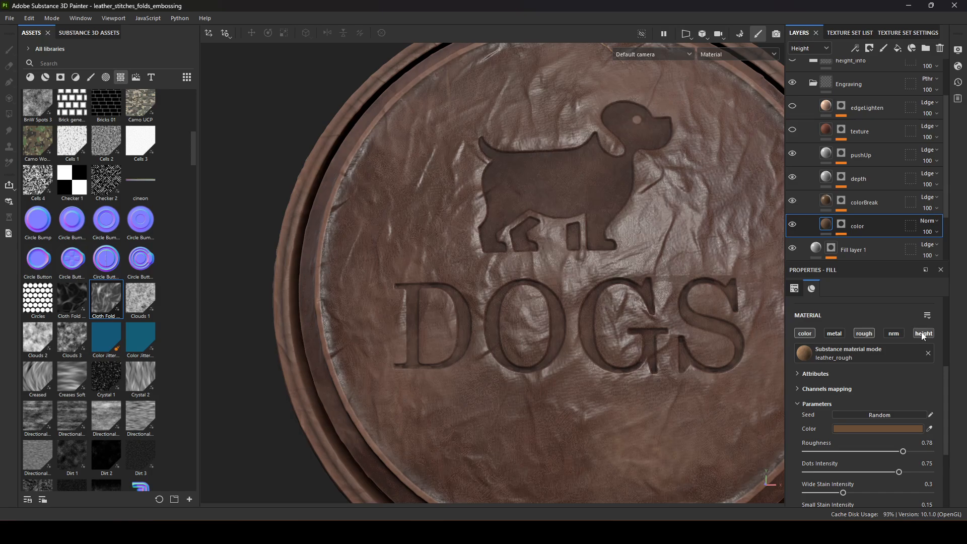
pyautogui.click(922, 334)
pyautogui.click(922, 334)
pyautogui.click(922, 333)
pyautogui.keyDown('alt'); pyautogui.moveTo(590, 276); pyautogui.dragTo(570, 283); pyautogui.keyUp('alt')
pyautogui.scroll(-3, 569, 275)
pyautogui.keyDown('alt'); pyautogui.moveTo(542, 250); pyautogui.dragTo(576, 274); pyautogui.keyUp('alt')
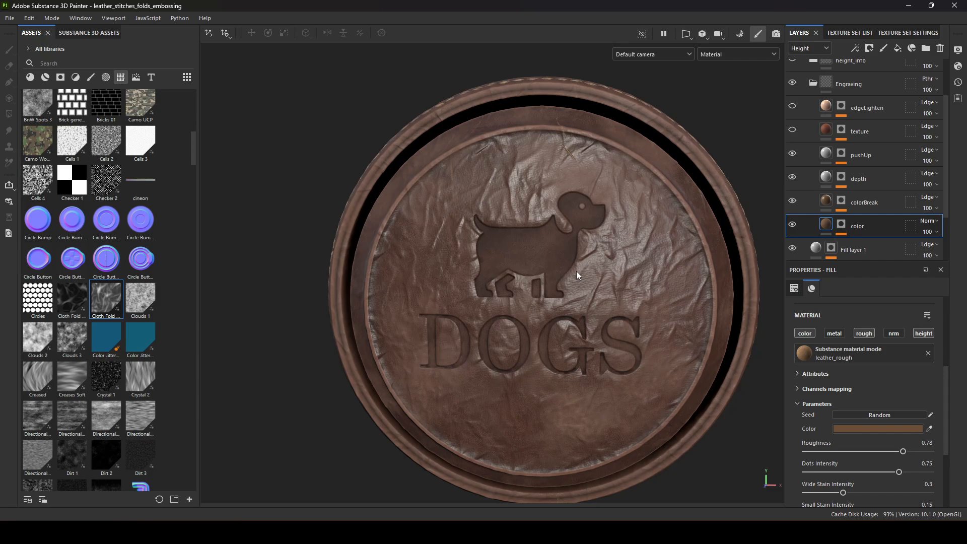
# Switch the layer stack to the Normal channel and check which blending mode the color layer uses there
pyautogui.click(825, 49)
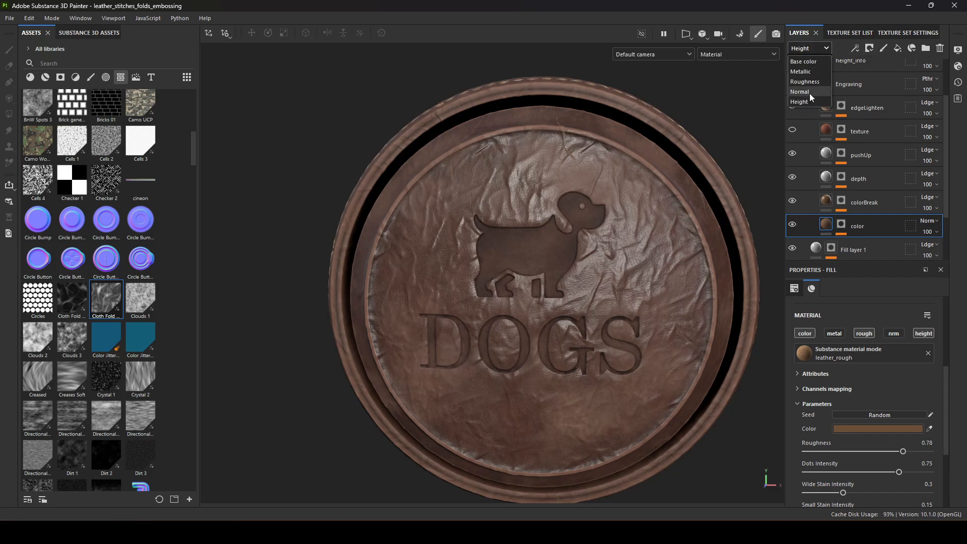
pyautogui.click(809, 93)
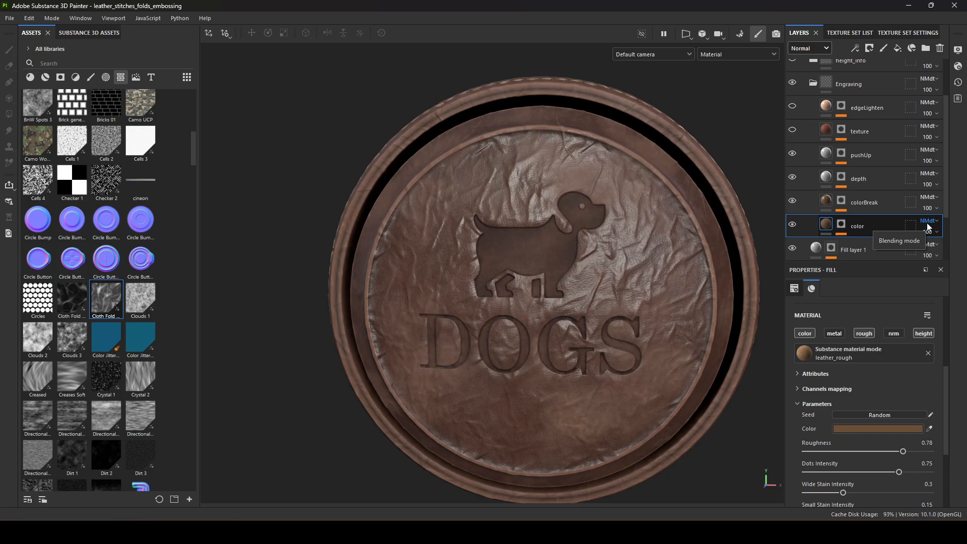
pyautogui.click(928, 223)
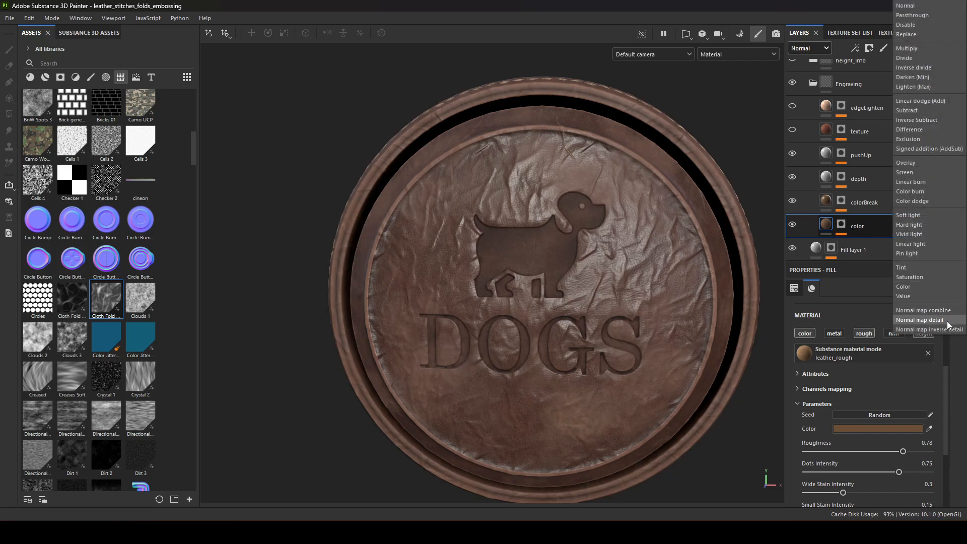
pyautogui.click(859, 282)
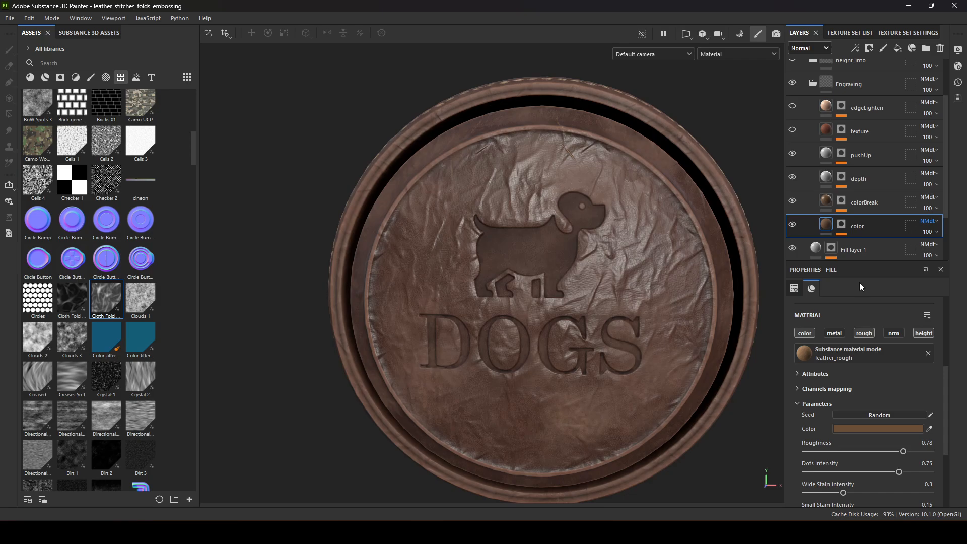
pyautogui.keyDown('alt'); pyautogui.moveTo(579, 279); pyautogui.dragTo(547, 222); pyautogui.keyUp('alt')
pyautogui.keyDown('alt'); pyautogui.moveTo(546, 221); pyautogui.dragTo(395, 229, button='right'); pyautogui.keyUp('alt')
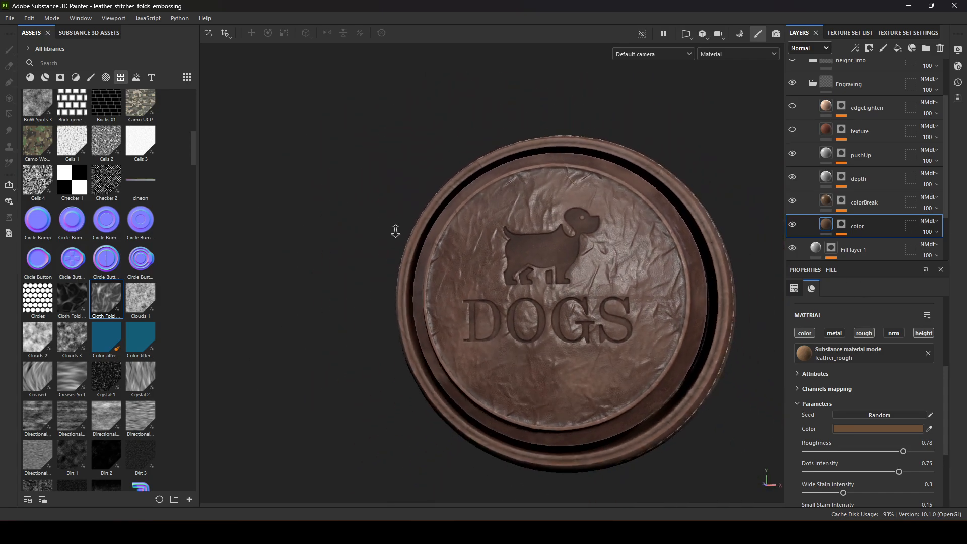
# Hide and delete Fill layer 1, which holds the Cloth Fold mask, from beneath the Engraving folder
pyautogui.keyDown('alt'); pyautogui.moveTo(555, 252); pyautogui.dragTo(604, 261); pyautogui.keyUp('alt')
pyautogui.scroll(-2, 865, 201)
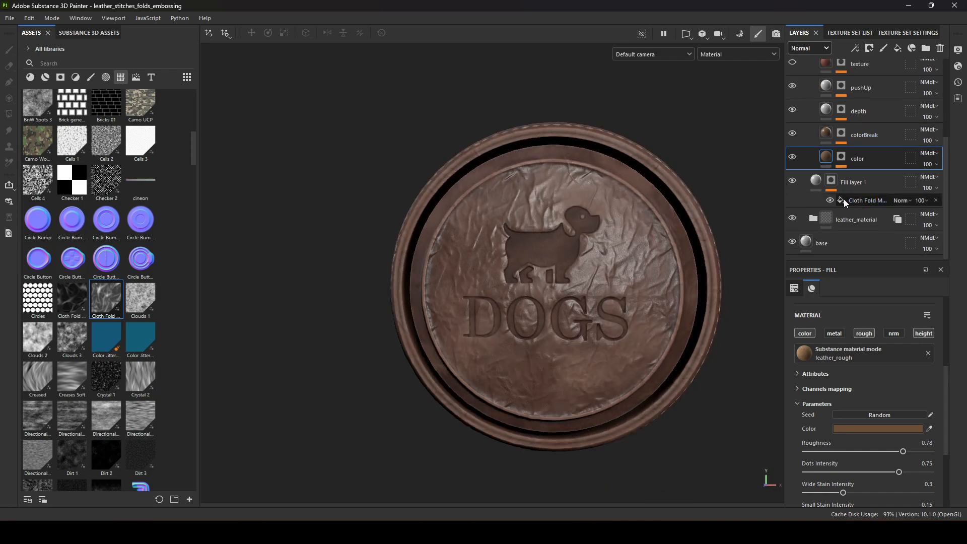
pyautogui.click(798, 180)
pyautogui.click(868, 182)
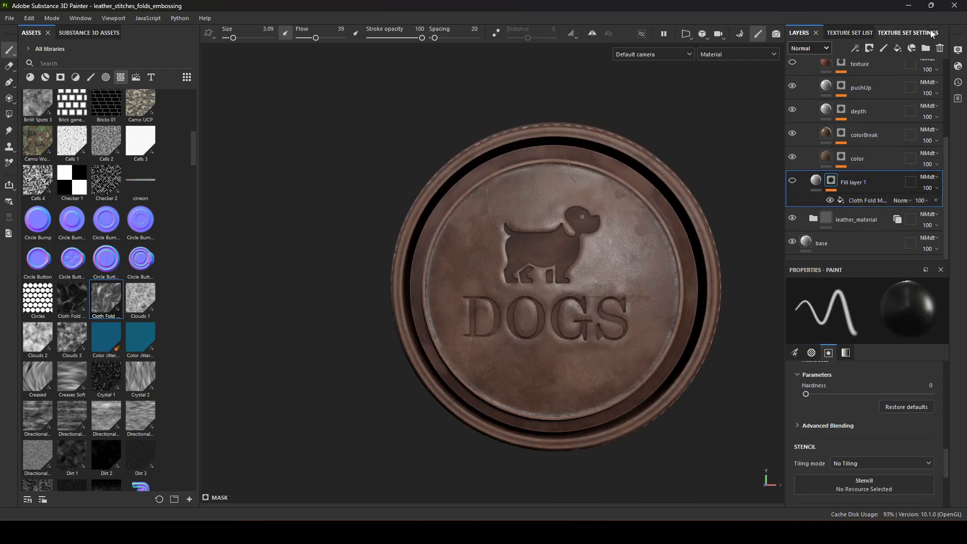
pyautogui.click(940, 47)
# Make the edgeLighten and texture layers in the Engraving folder visible
pyautogui.scroll(2, 866, 171)
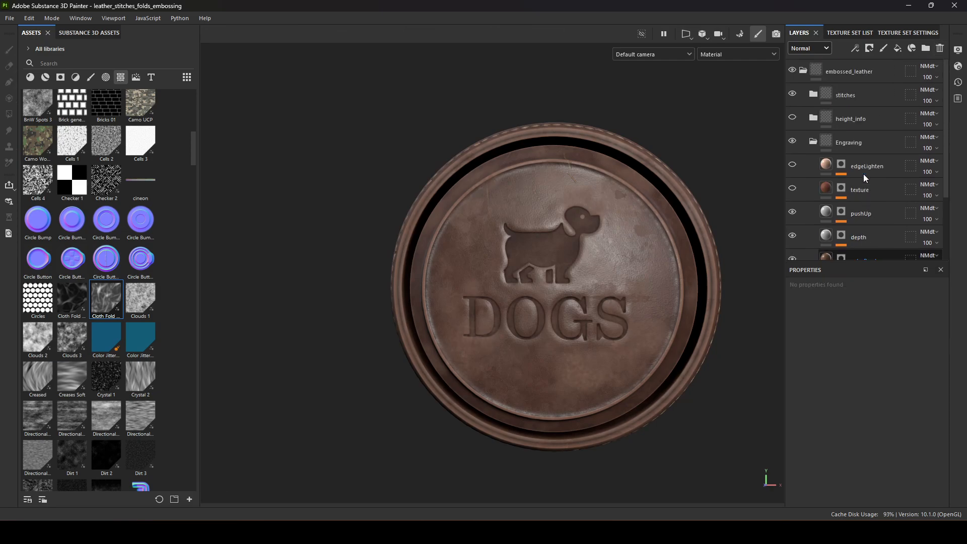
pyautogui.click(792, 166)
pyautogui.click(791, 166)
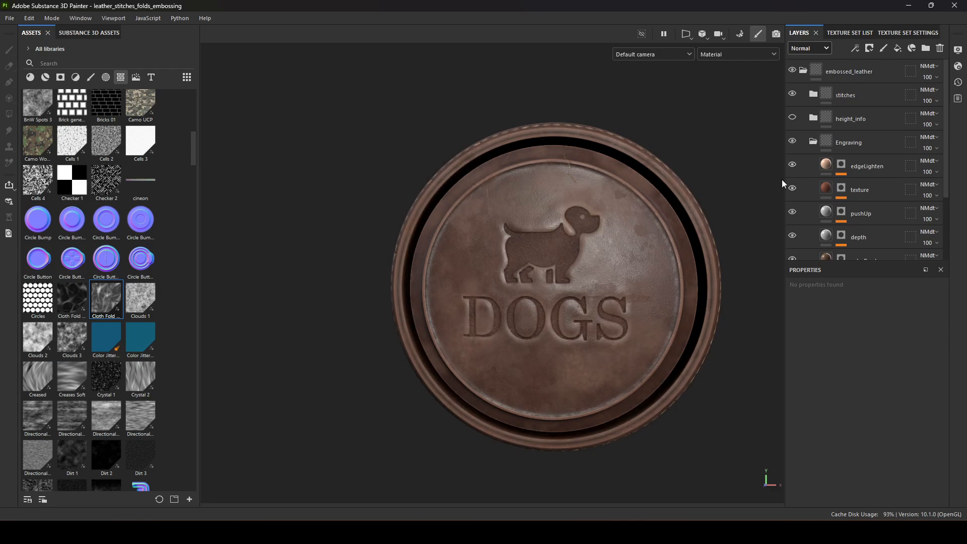
# Switch to the browser, browse the leather emboss image results, view the "Stamping Leather vs Laser Engraving Leather" photo, and return to Substance 3D Painter
pyautogui.click(570, 532)
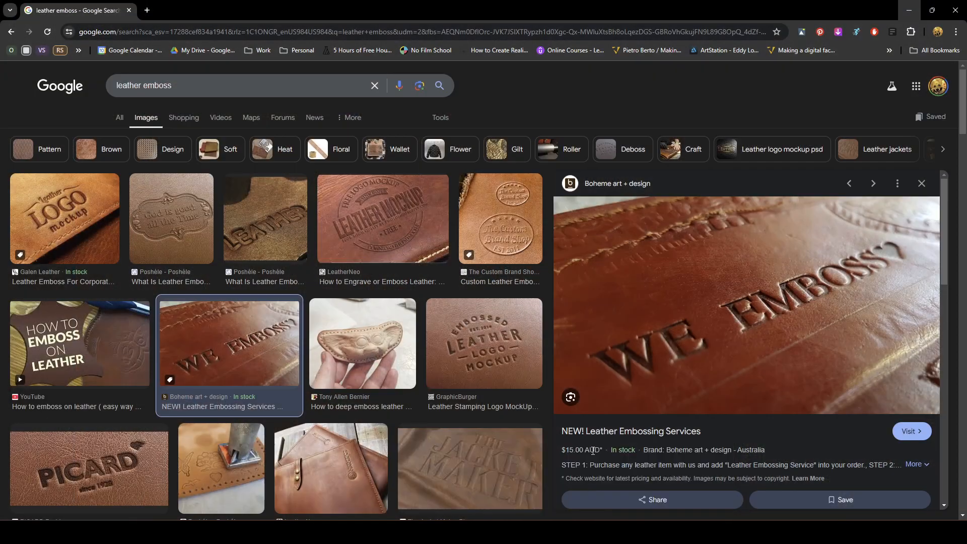
pyautogui.click(570, 481)
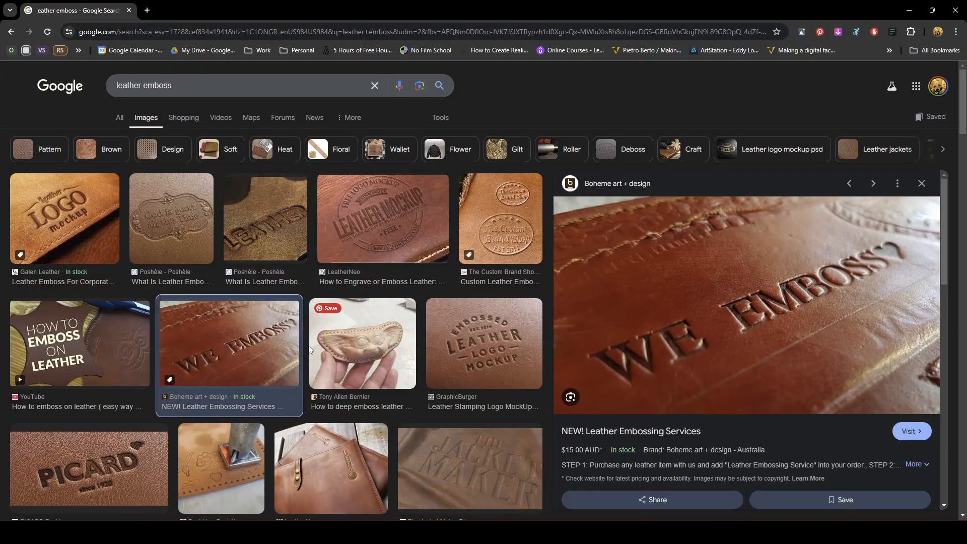
pyautogui.scroll(-2, 292, 332)
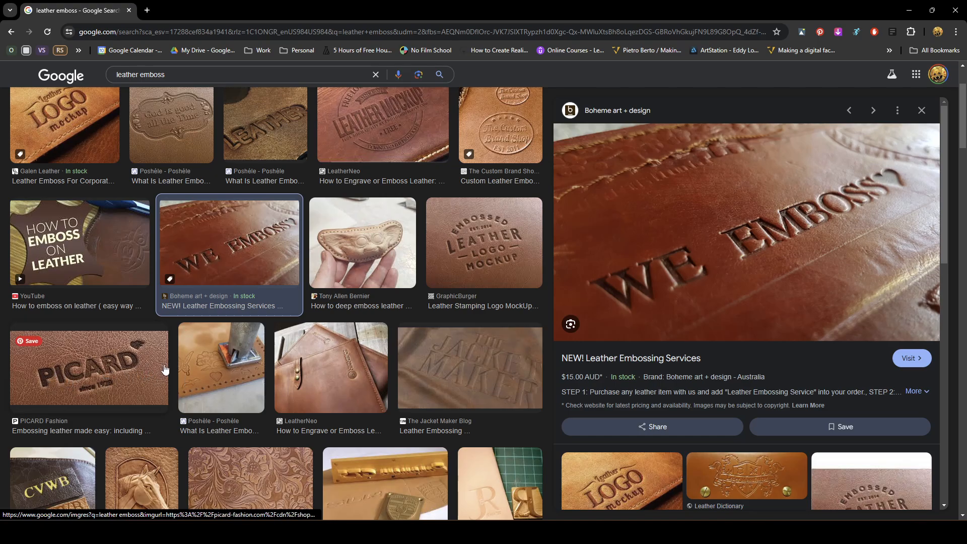
pyautogui.scroll(-4, 171, 361)
pyautogui.scroll(4, 453, 212)
pyautogui.scroll(-6, 435, 282)
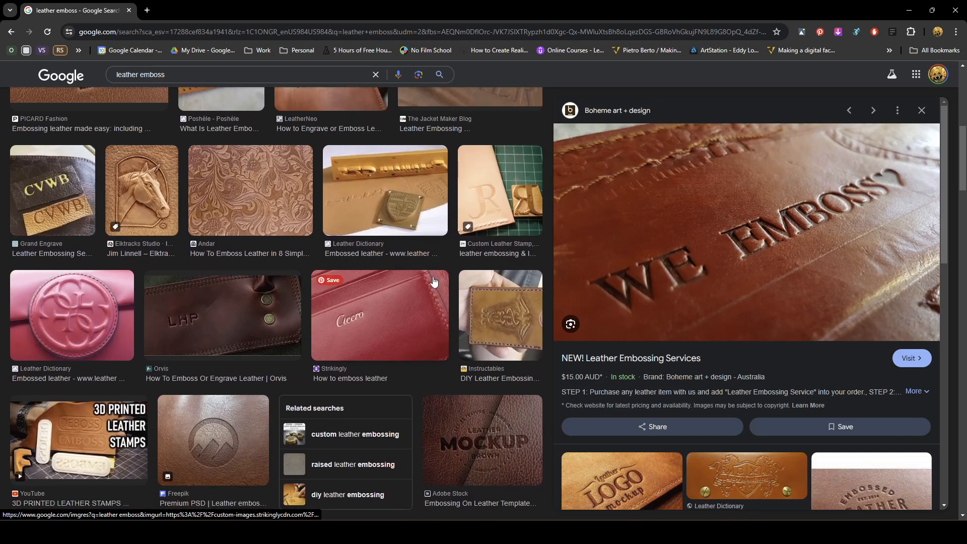
pyautogui.scroll(-15, 435, 282)
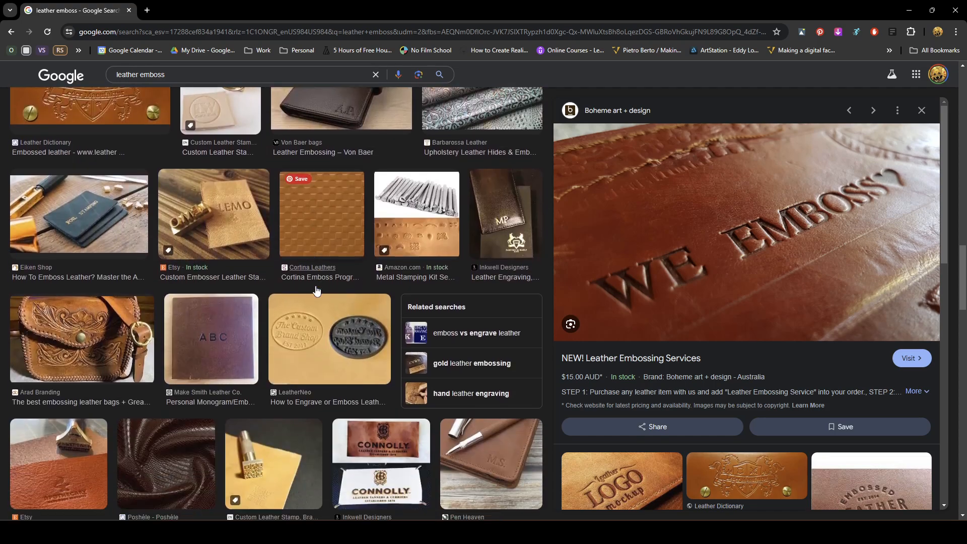
pyautogui.scroll(-10, 316, 290)
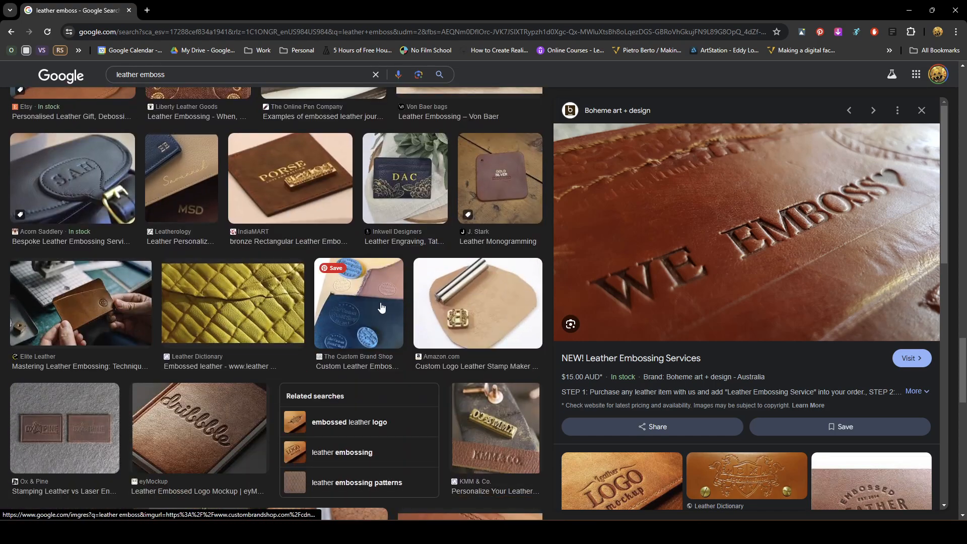
pyautogui.scroll(-5, 341, 263)
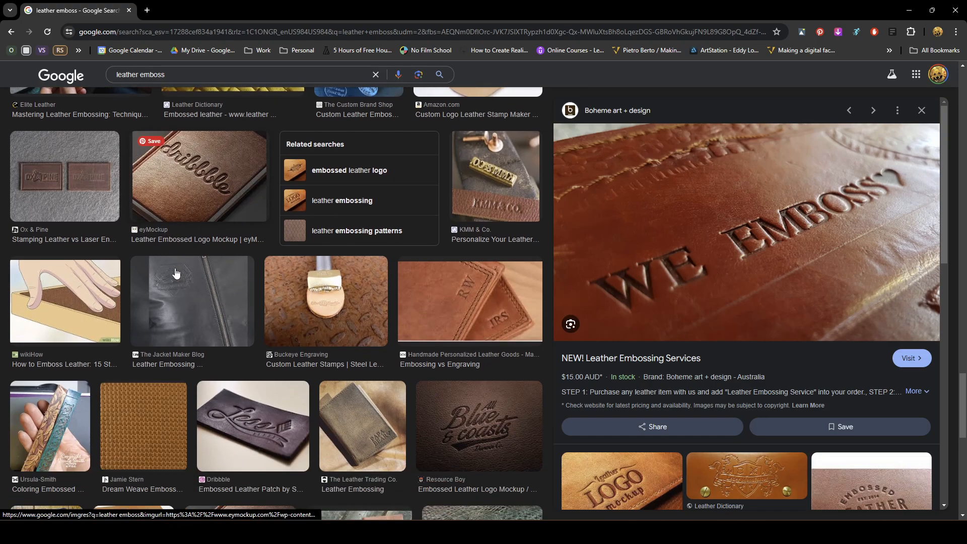
pyautogui.click(90, 211)
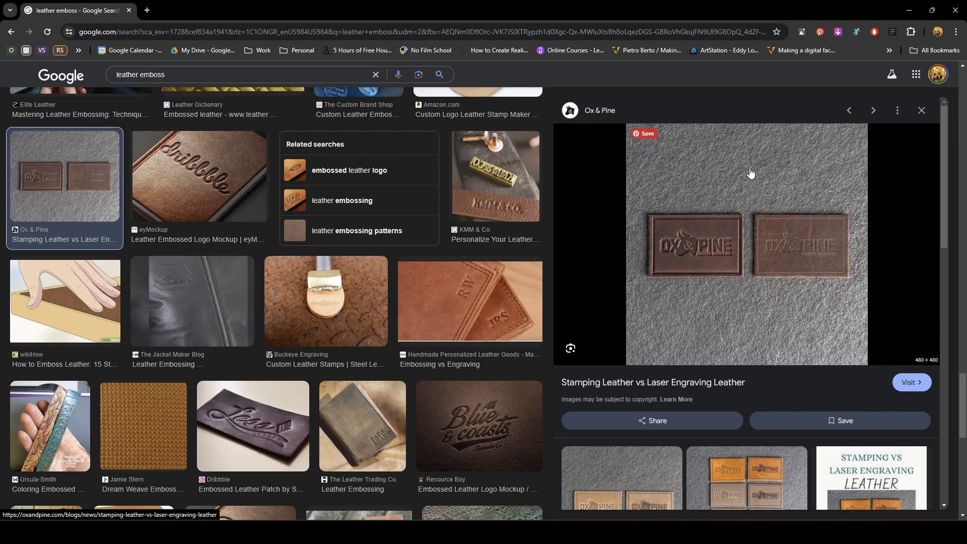
pyautogui.click(909, 10)
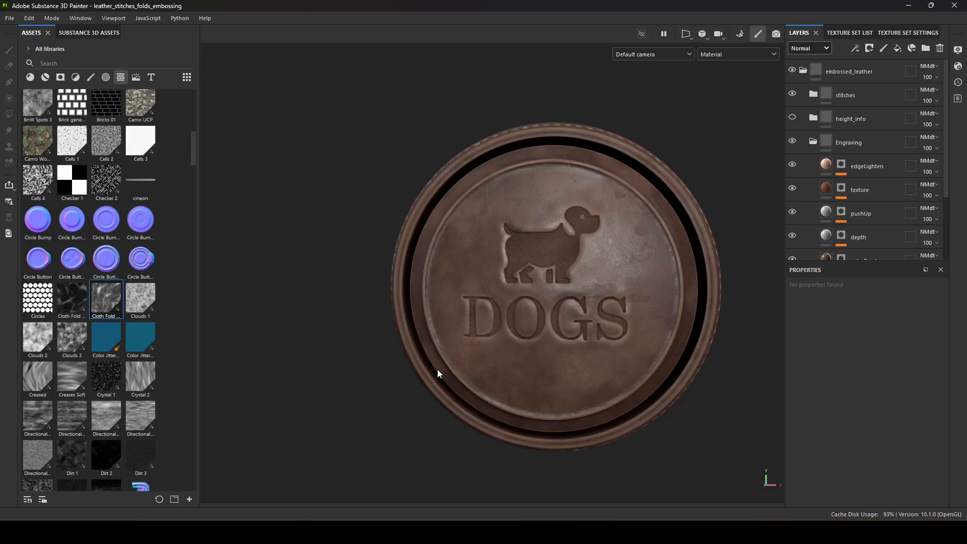
# Isolate the edgeLighten mask, switch the layer stack to Base color, and turn off every mask effect except the lowest Fill
pyautogui.keyDown('alt'); pyautogui.moveTo(562, 364); pyautogui.dragTo(561, 370); pyautogui.keyUp('alt')
pyautogui.keyDown('alt'); pyautogui.moveTo(585, 356); pyautogui.dragTo(555, 380, button='middle'); pyautogui.keyUp('alt')
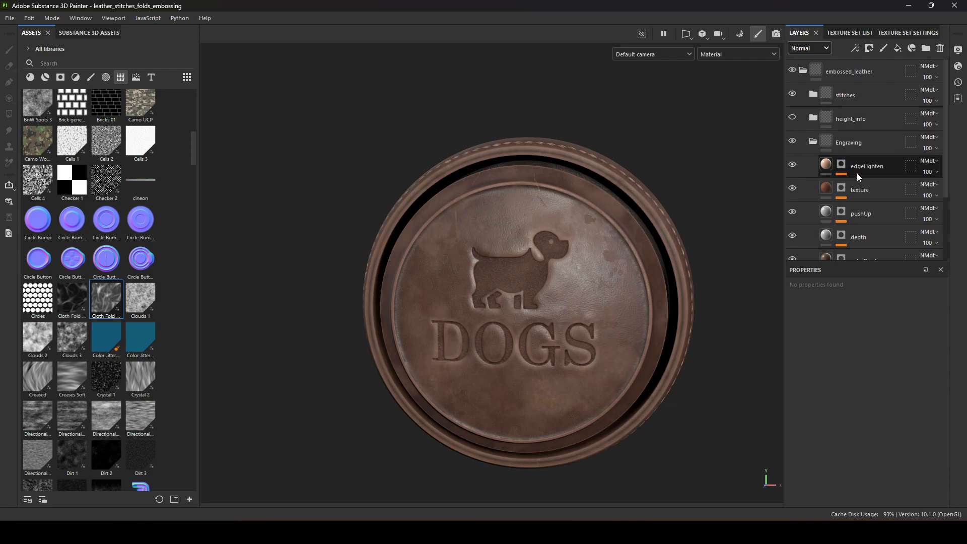
pyautogui.scroll(-1, 851, 201)
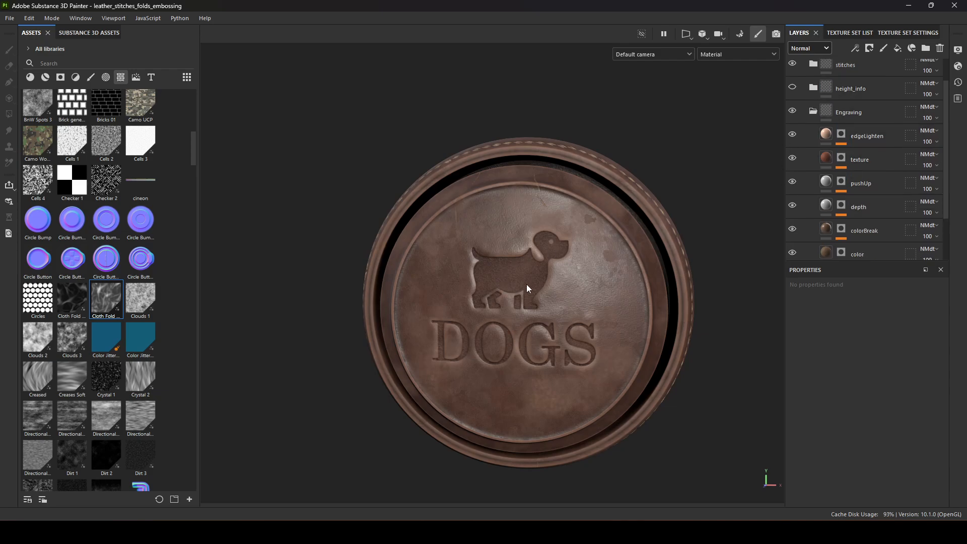
pyautogui.keyDown('alt'); pyautogui.moveTo(568, 221); pyautogui.dragTo(532, 204); pyautogui.keyUp('alt')
pyautogui.keyDown('alt'); pyautogui.moveTo(709, 166); pyautogui.dragTo(728, 178); pyautogui.keyUp('alt')
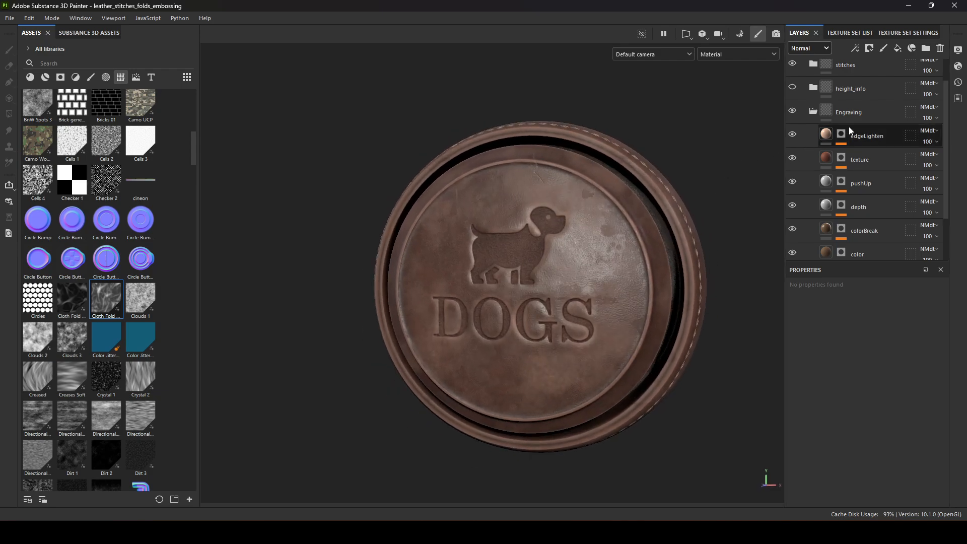
pyautogui.keyDown('alt'); pyautogui.click(842, 134); pyautogui.keyUp('alt')
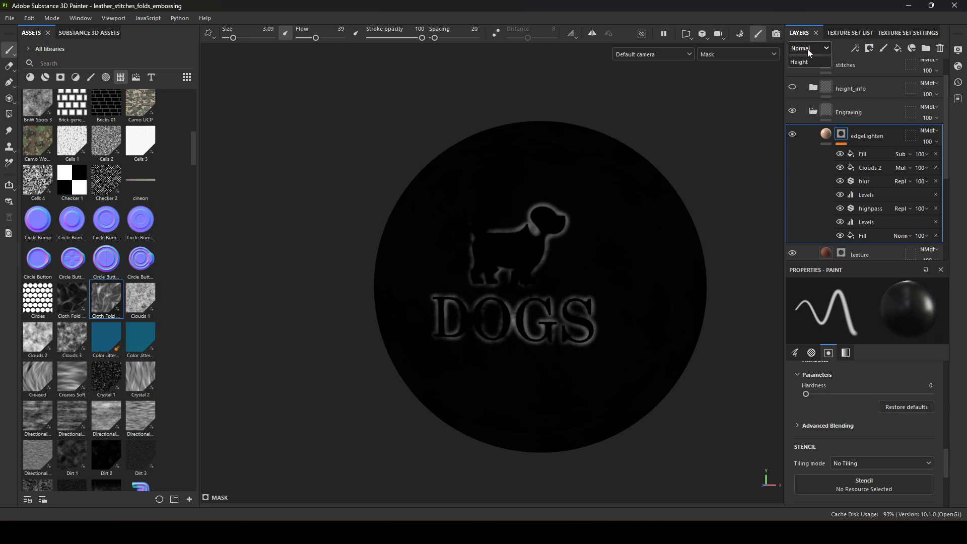
pyautogui.moveTo(841, 153); pyautogui.dragTo(842, 235)
pyautogui.click(843, 235)
pyautogui.scroll(-1, 827, 216)
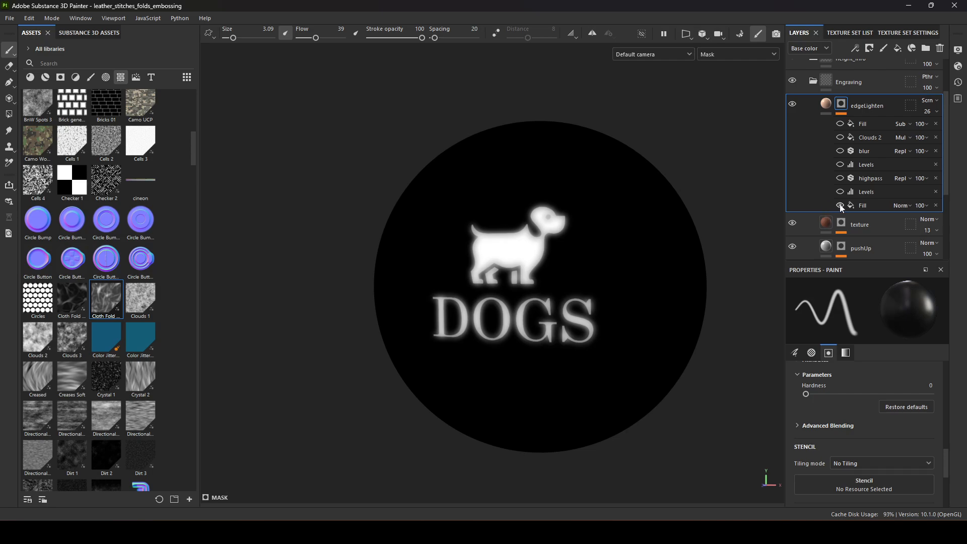
# Set the lowest Fill of the edgeLighten mask to use the engravingMask anchor as its grayscale source
pyautogui.scroll(-3, 840, 208)
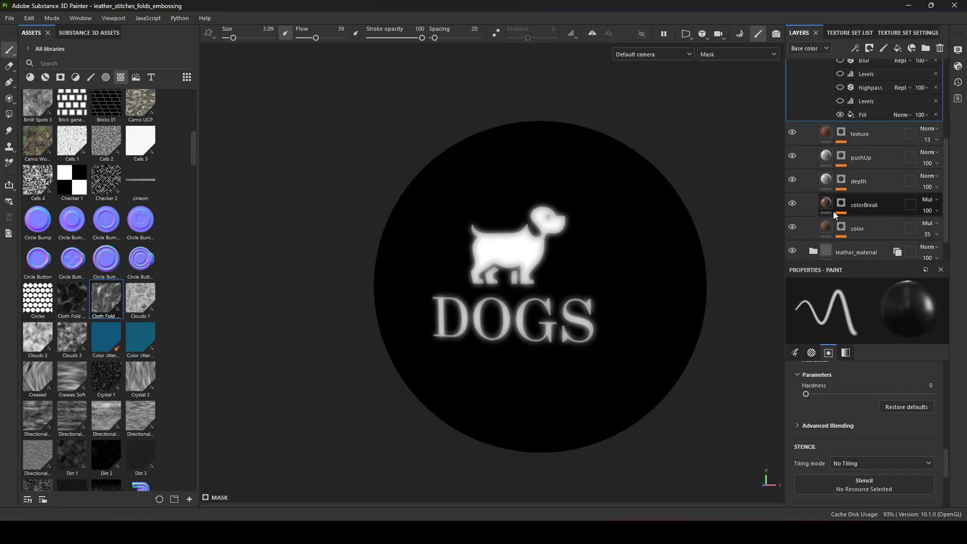
pyautogui.scroll(1, 868, 162)
pyautogui.click(871, 145)
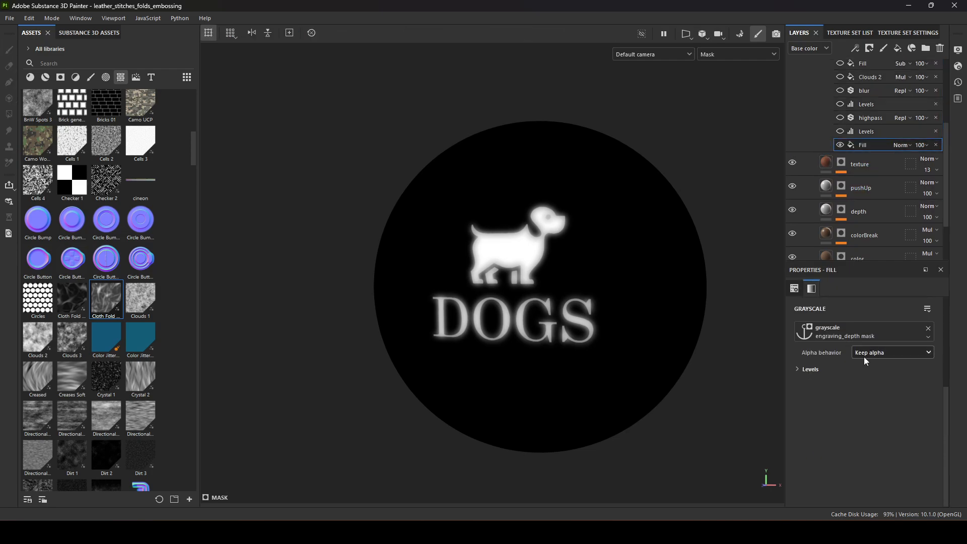
pyautogui.click(843, 333)
pyautogui.click(864, 356)
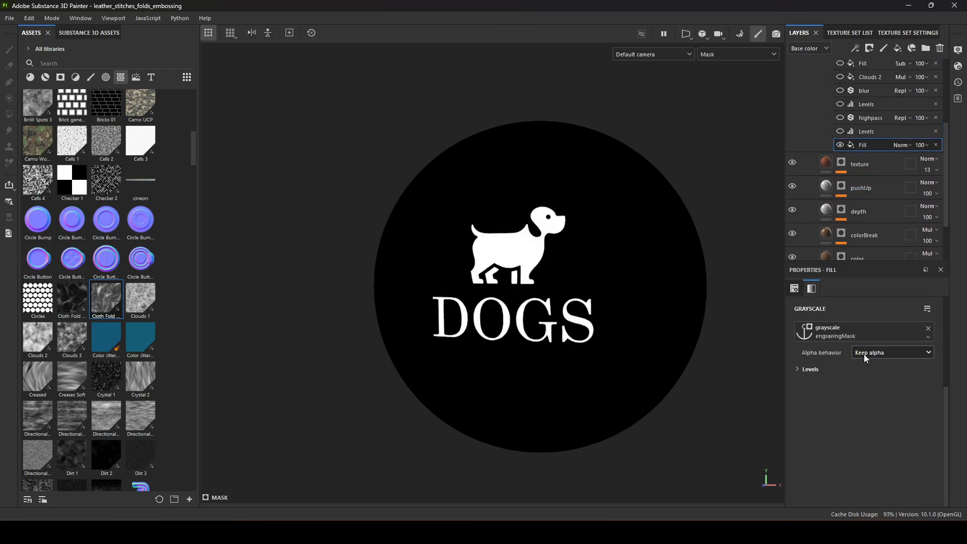
# Enable the highpass filter and the Levels above it in the edgeLighten mask, and inspect the Levels effect on the outlines
pyautogui.click(841, 118)
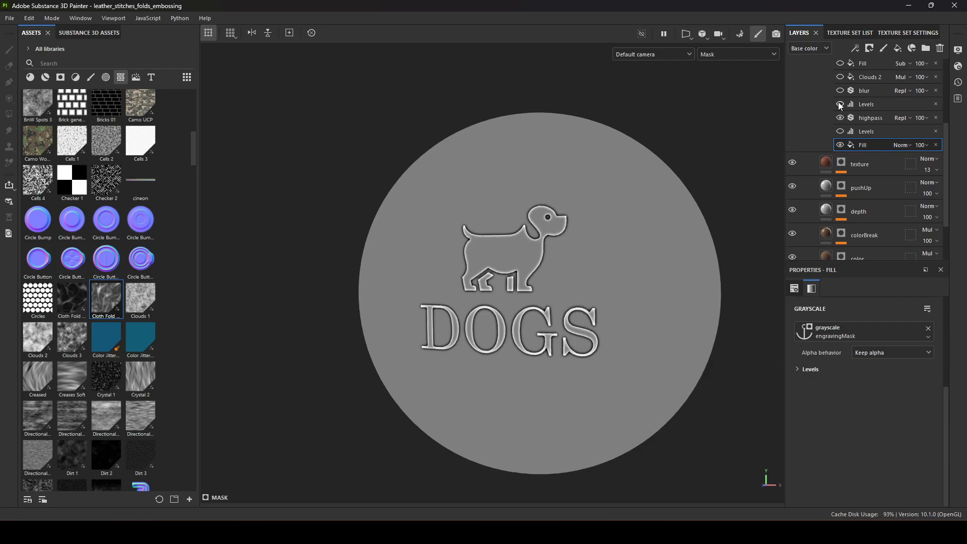
pyautogui.click(842, 101)
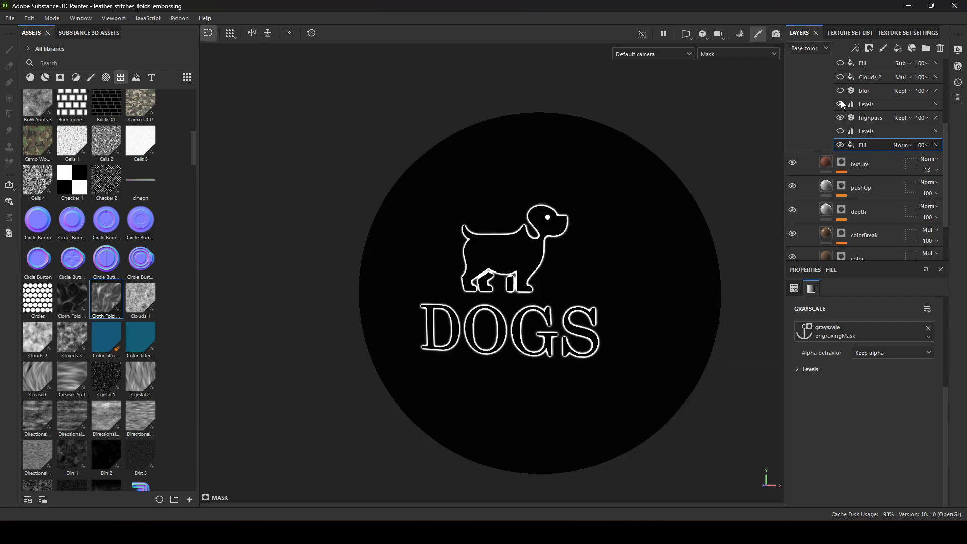
pyautogui.click(842, 102)
pyautogui.click(840, 104)
pyautogui.click(873, 106)
pyautogui.scroll(3, 490, 305)
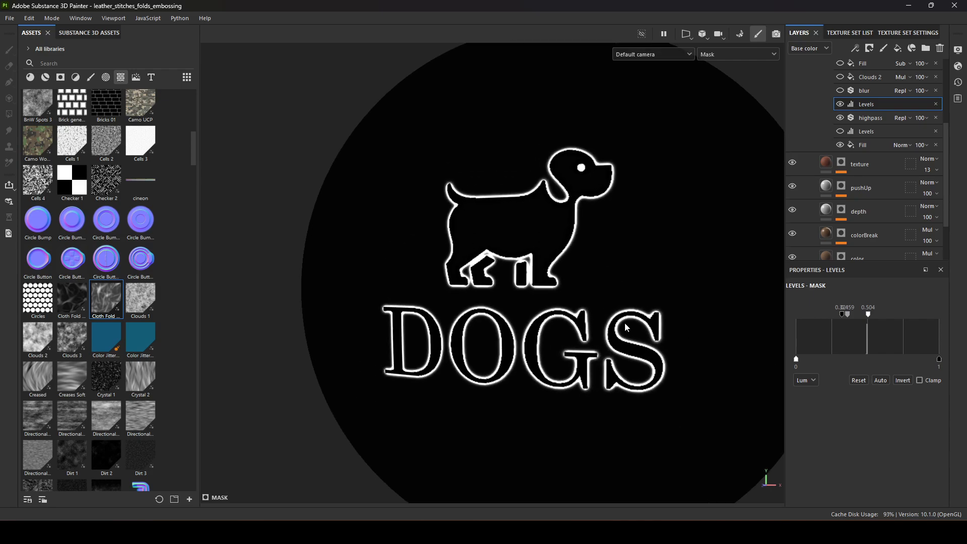
# Display the full material and set the edgeLighten mask's highpass radius to 0.4
pyautogui.press('m')
pyautogui.keyDown('alt'); pyautogui.moveTo(579, 292); pyautogui.dragTo(554, 335); pyautogui.keyUp('alt')
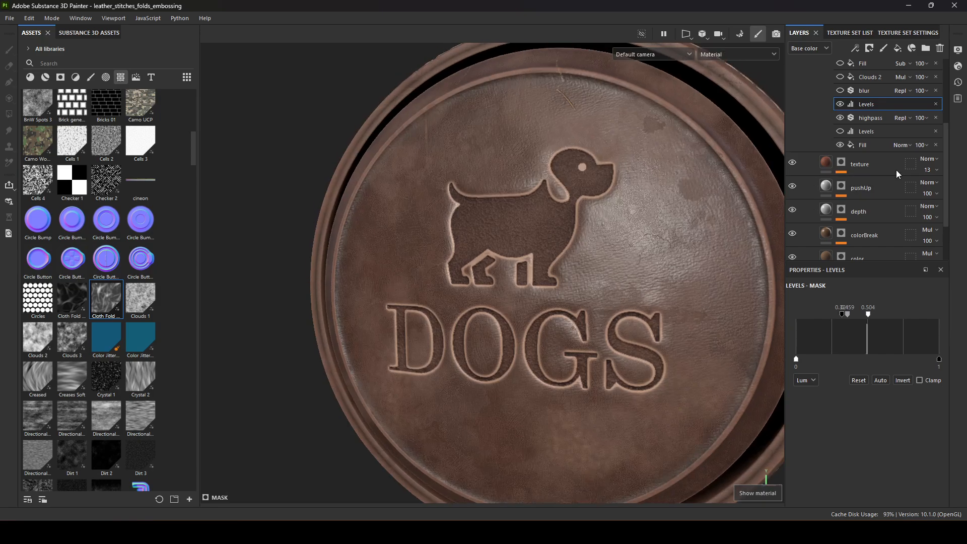
pyautogui.click(875, 123)
pyautogui.moveTo(814, 366)
pyautogui.mouseDown()
pyautogui.moveTo(805, 367)
pyautogui.moveTo(846, 369)
pyautogui.moveTo(808, 367)
pyautogui.mouseUp()
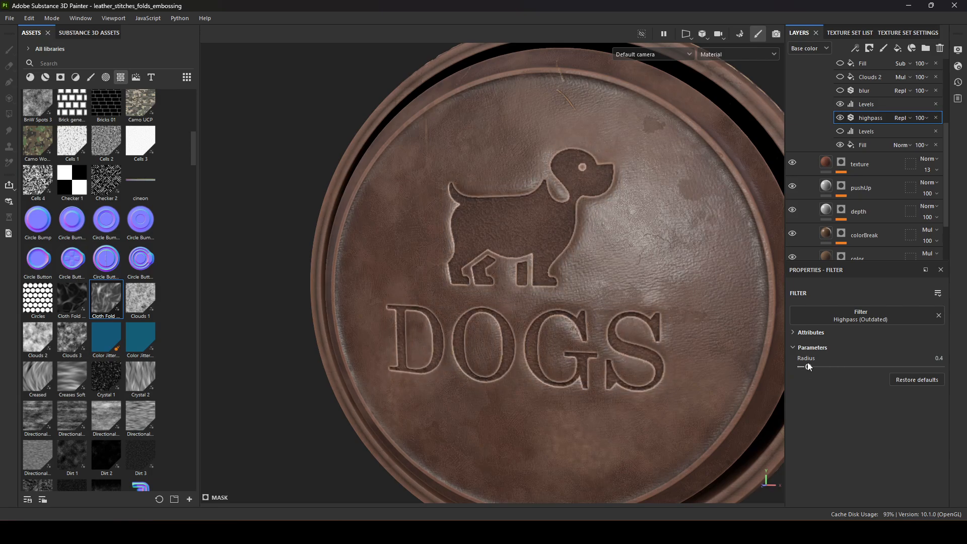
pyautogui.scroll(-1, 664, 325)
pyautogui.keyDown('alt'); pyautogui.moveTo(560, 297); pyautogui.dragTo(557, 331); pyautogui.keyUp('alt')
pyautogui.scroll(1, 845, 122)
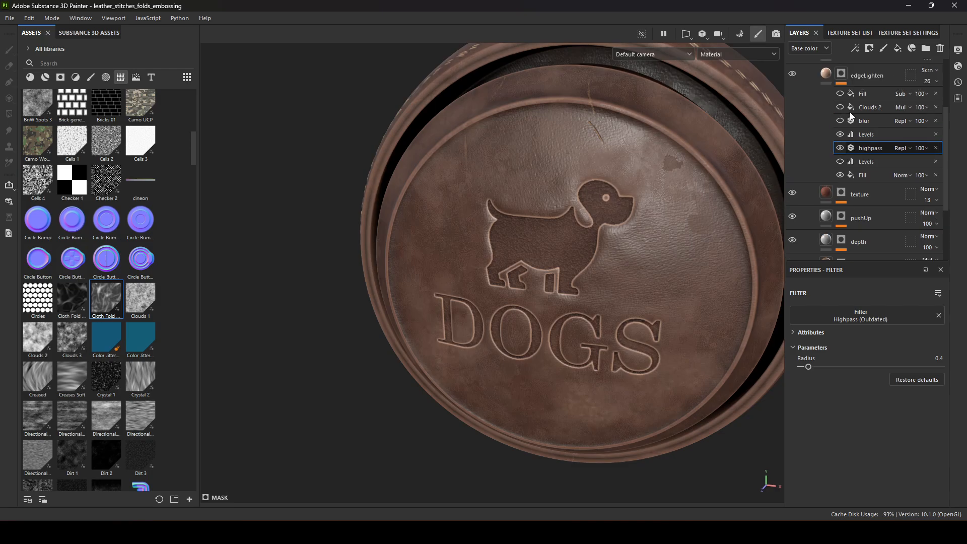
# Enable the edgeLighten mask's blur, display only Base color, and disable the blur again to compare the edges
pyautogui.click(841, 121)
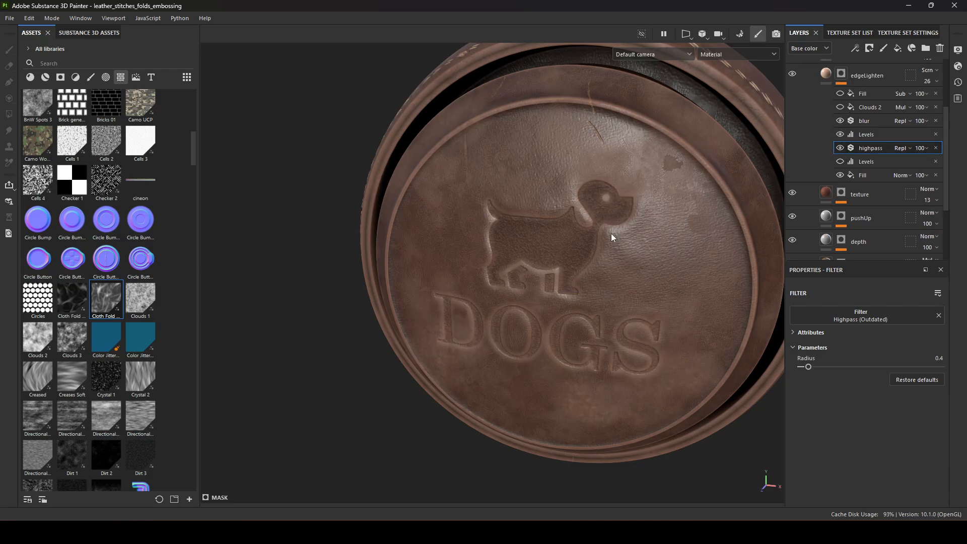
pyautogui.scroll(3, 579, 215)
pyautogui.press('c')
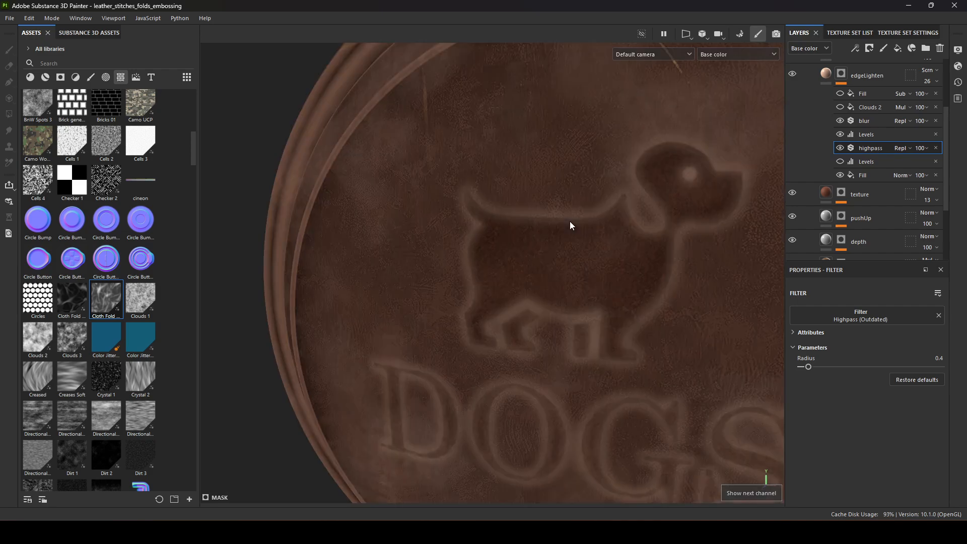
pyautogui.click(840, 120)
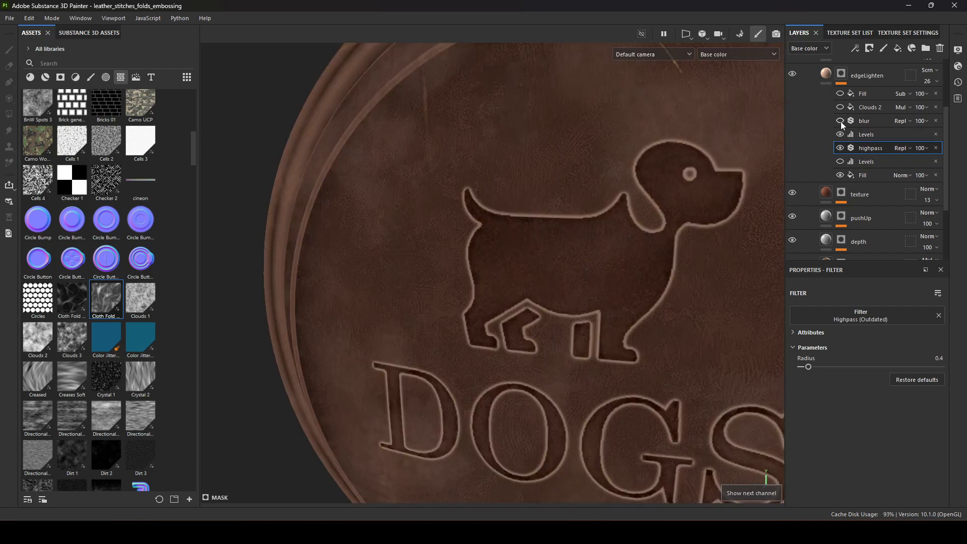
# Enable the edgeLighten mask's blur, display the full material, and check the leather emboss reference images in the browser
pyautogui.click(841, 121)
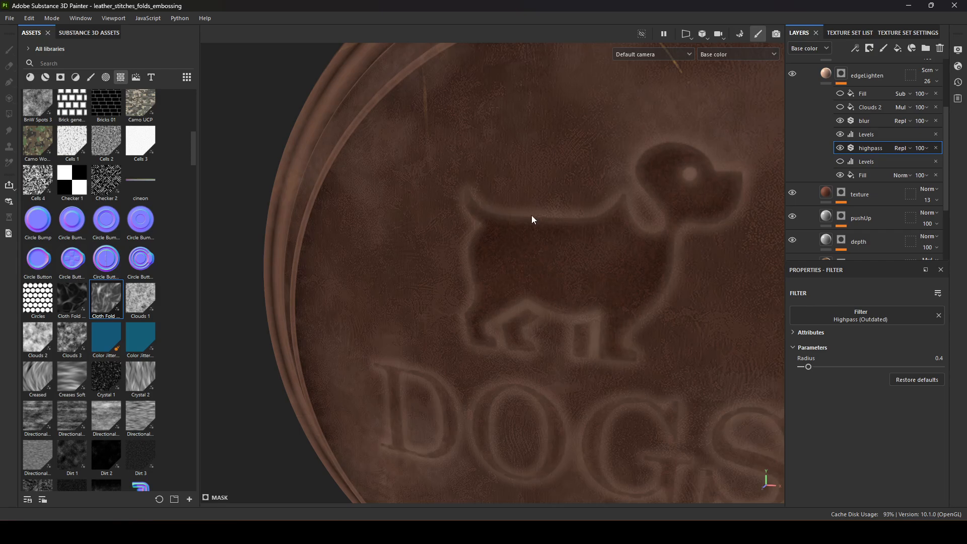
pyautogui.press('m')
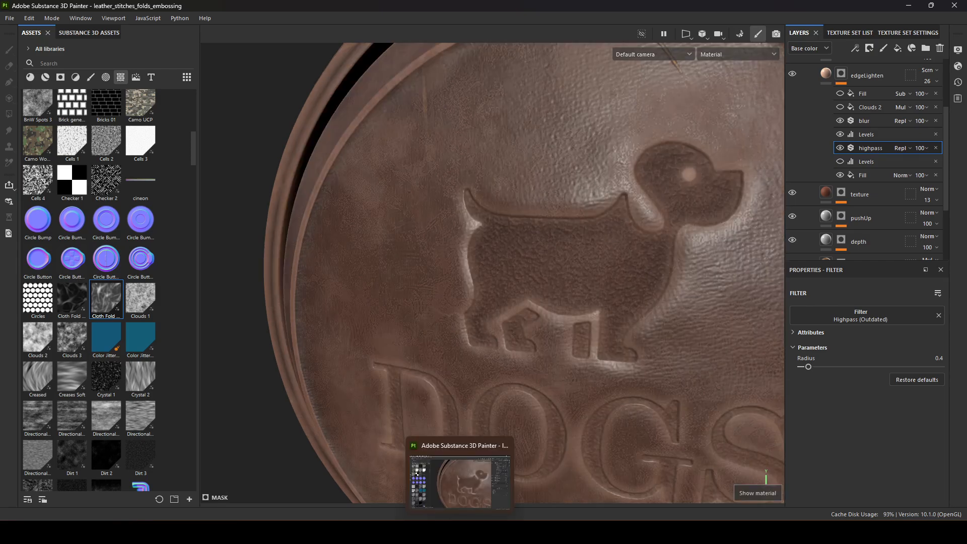
pyautogui.click(571, 474)
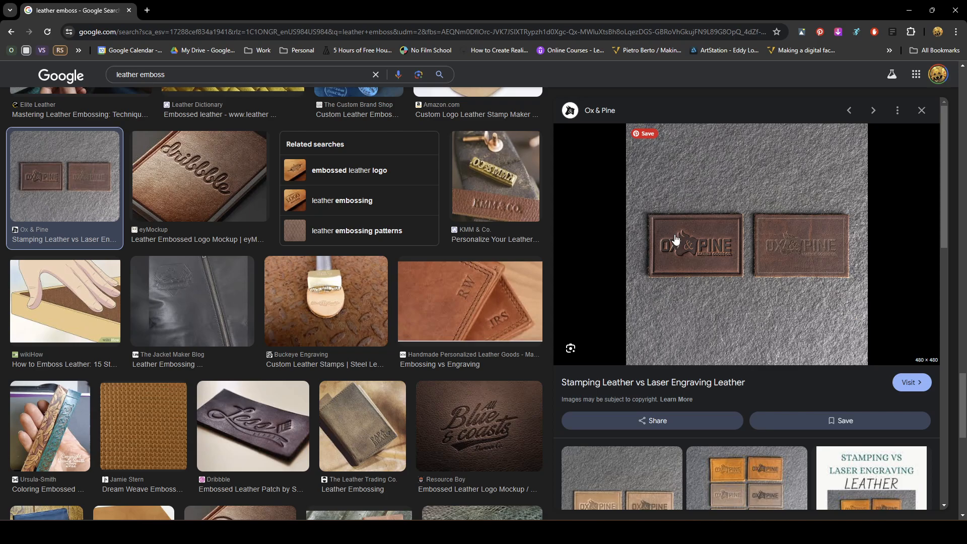
pyautogui.click(909, 10)
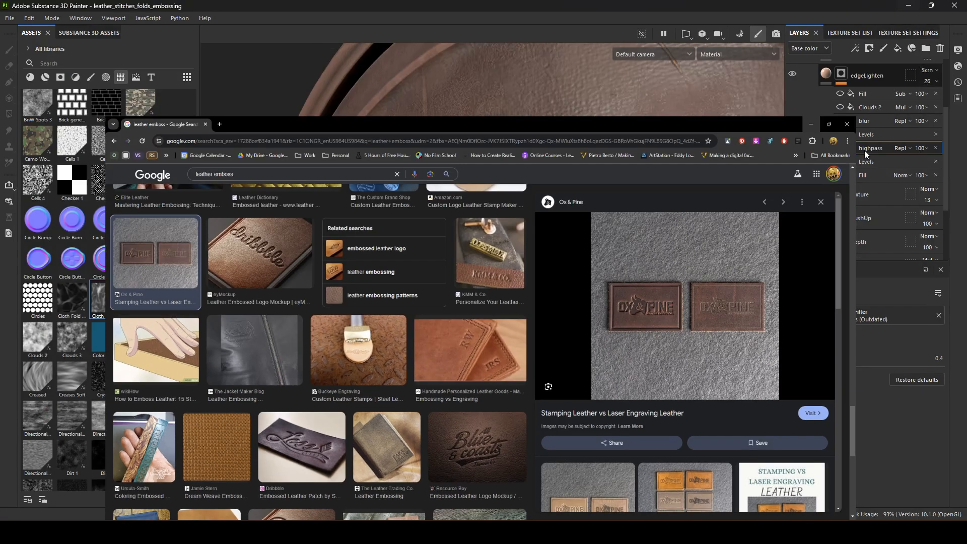
# Enable the topmost Fill of the edgeLighten mask and display the mask to compare its effect on the blurred outlines
pyautogui.click(840, 93)
pyautogui.click(841, 94)
pyautogui.click(841, 93)
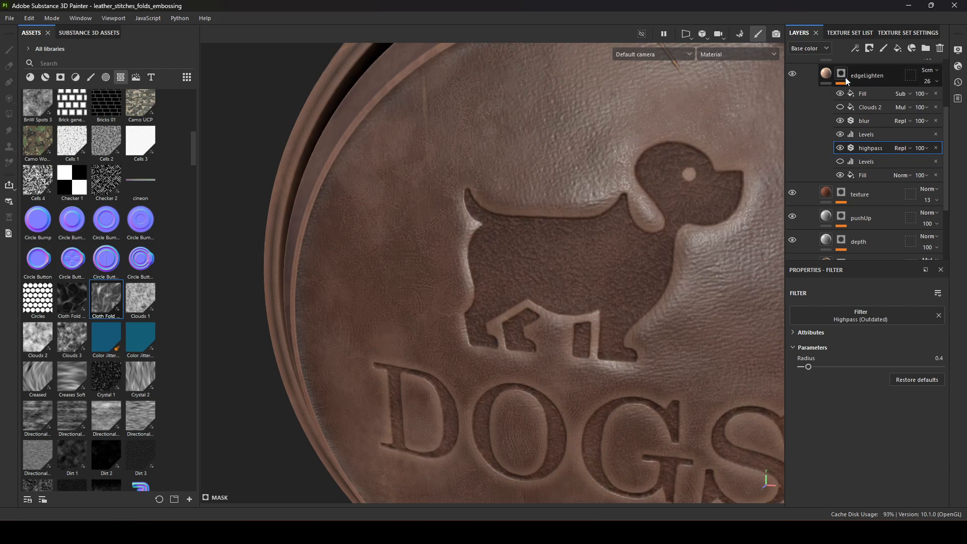
pyautogui.keyDown('alt'); pyautogui.click(841, 75); pyautogui.keyUp('alt')
pyautogui.click(841, 94)
pyautogui.click(841, 94)
pyautogui.click(841, 94)
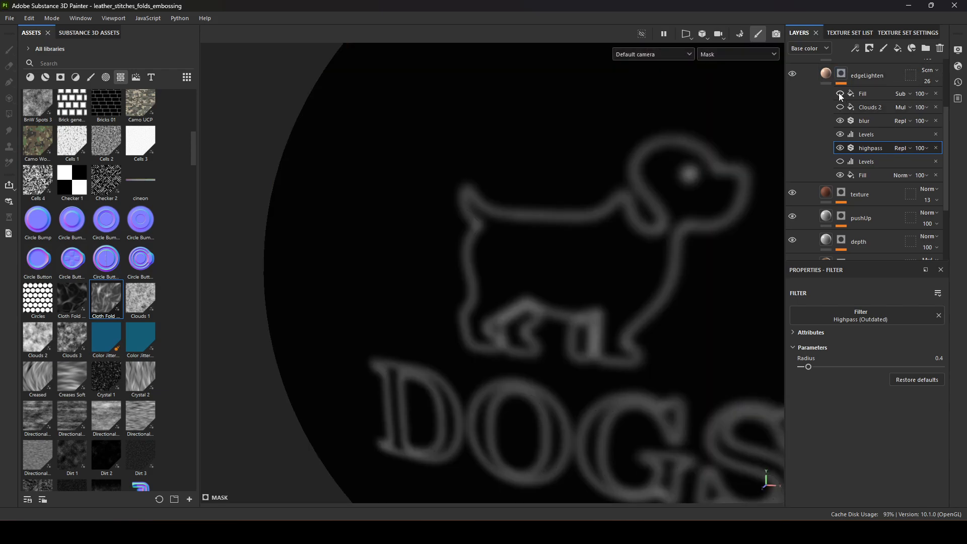
pyautogui.click(841, 94)
# Switch the topmost edgeLighten mask Fill to Normal blending to inspect its engravingMask source, and restore Subtract blending
pyautogui.click(864, 94)
pyautogui.click(900, 94)
pyautogui.click(899, 99)
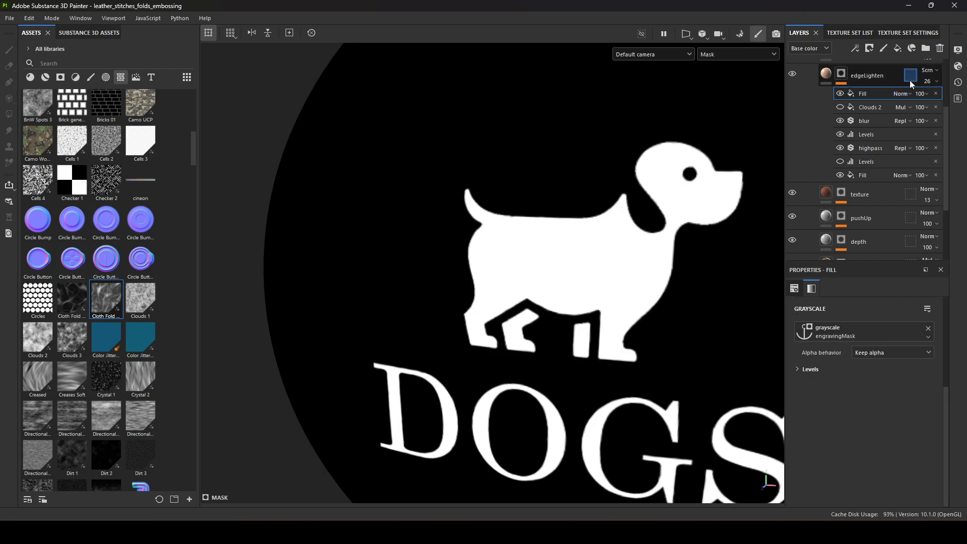
pyautogui.click(899, 94)
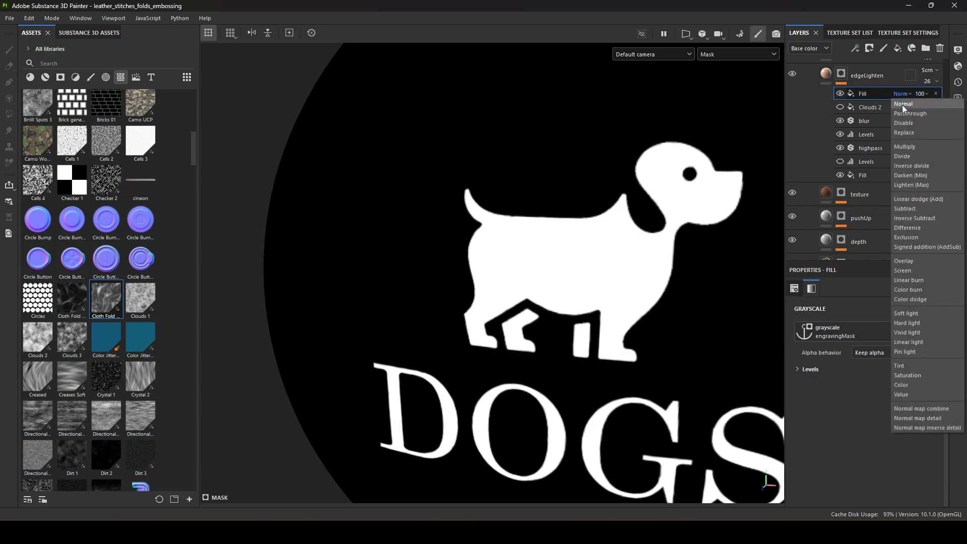
pyautogui.click(915, 206)
pyautogui.keyDown('alt'); pyautogui.moveTo(729, 249); pyautogui.dragTo(573, 246, button='right'); pyautogui.keyUp('alt')
pyautogui.keyDown('alt'); pyautogui.moveTo(573, 246); pyautogui.dragTo(543, 248); pyautogui.keyUp('alt')
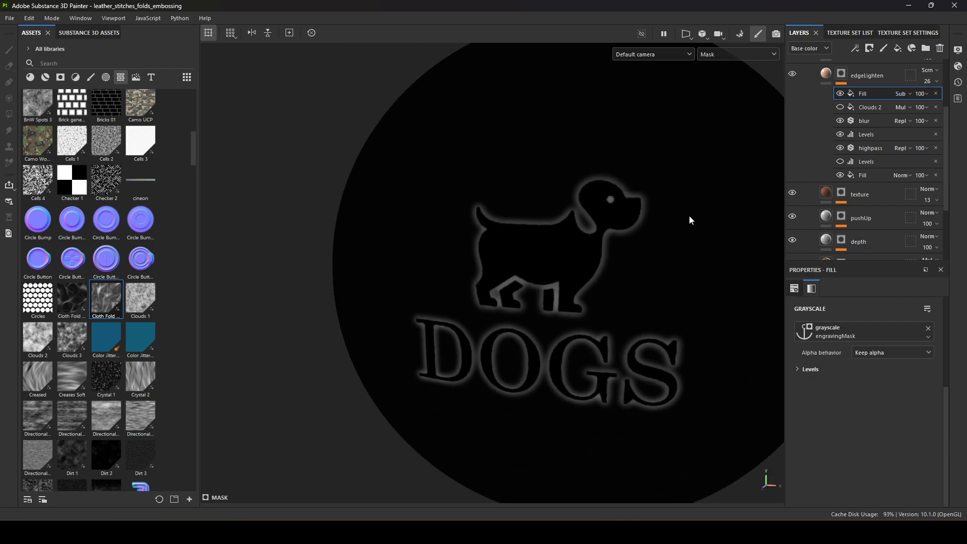
# Enable the Clouds 2 fill in the edgeLighten mask, display the full material, and compare the edges with and without it
pyautogui.click(840, 108)
pyautogui.click(840, 107)
pyautogui.click(840, 107)
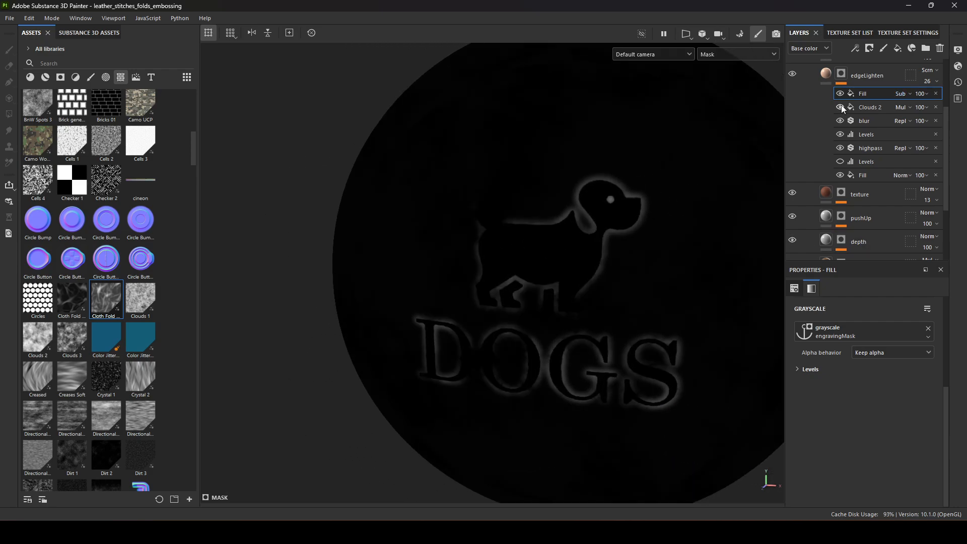
pyautogui.click(840, 108)
pyautogui.click(841, 107)
pyautogui.click(841, 107)
pyautogui.click(842, 107)
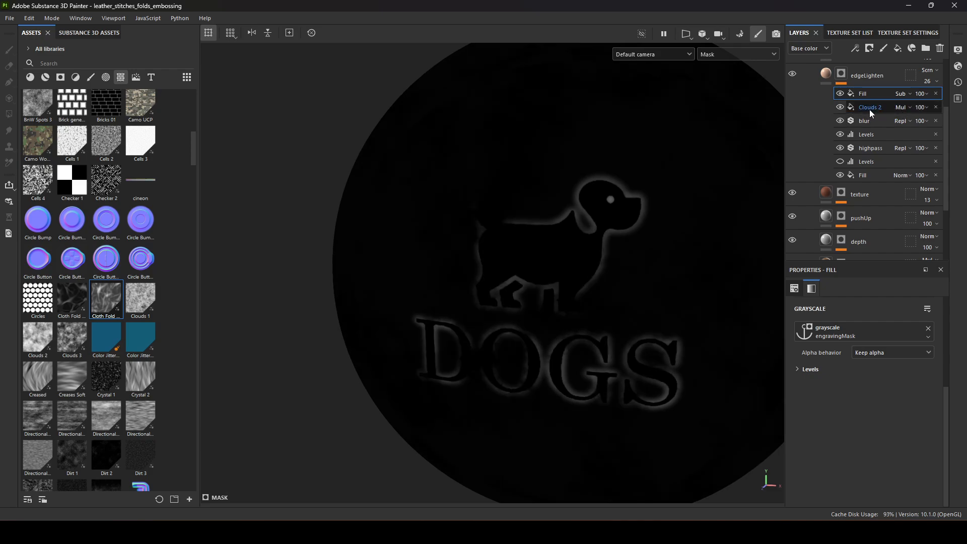
pyautogui.press('m')
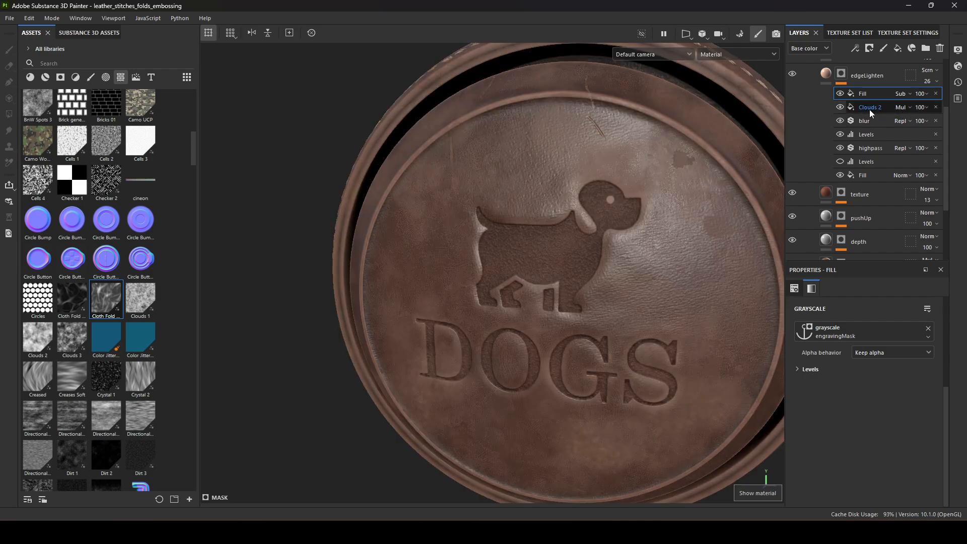
pyautogui.click(840, 107)
pyautogui.click(840, 108)
pyautogui.keyDown('alt'); pyautogui.moveTo(689, 274); pyautogui.dragTo(374, 218, button='right'); pyautogui.keyUp('alt')
pyautogui.keyDown('alt'); pyautogui.moveTo(528, 237); pyautogui.dragTo(443, 277); pyautogui.keyUp('alt')
# Toggle the edgeLighten layer's visibility and inspect how it affects the edges of the dog logo and DOGS lettering
pyautogui.click(792, 74)
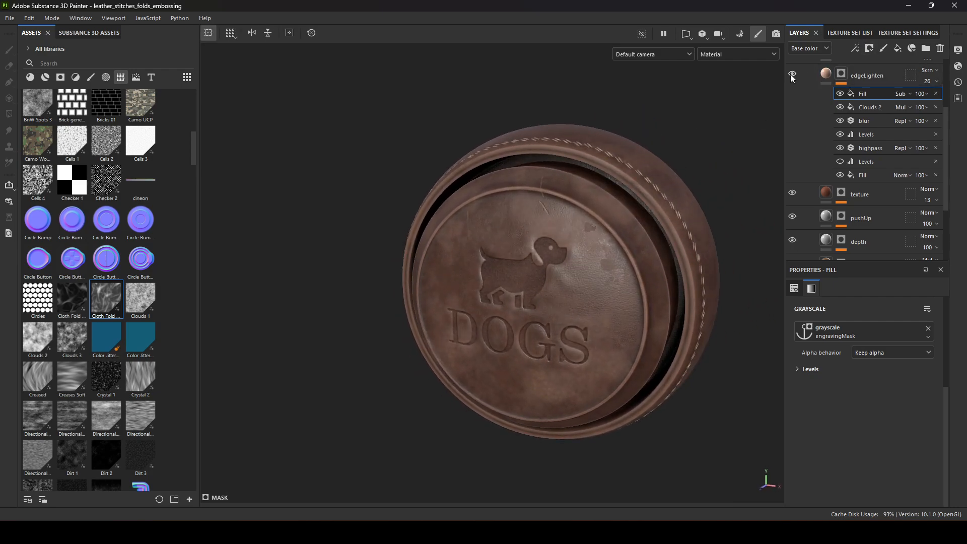
pyautogui.click(792, 74)
pyautogui.click(792, 74)
pyautogui.keyDown('alt'); pyautogui.moveTo(629, 189); pyautogui.dragTo(664, 203); pyautogui.keyUp('alt')
pyautogui.keyDown('alt'); pyautogui.moveTo(664, 203); pyautogui.dragTo(768, 299, button='right'); pyautogui.keyUp('alt')
pyautogui.keyDown('alt'); pyautogui.moveTo(647, 345); pyautogui.dragTo(665, 249, button='middle'); pyautogui.keyUp('alt')
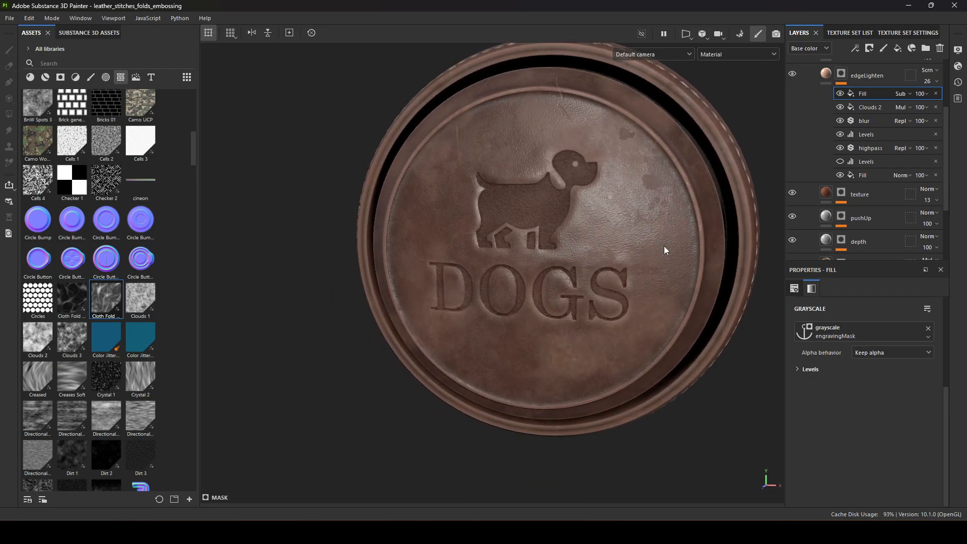
pyautogui.moveTo(665, 249)
pyautogui.keyDown('alt'); pyautogui.mouseDown()
pyautogui.moveTo(511, 194)
pyautogui.moveTo(674, 257)
pyautogui.mouseUp(); pyautogui.keyUp('alt')
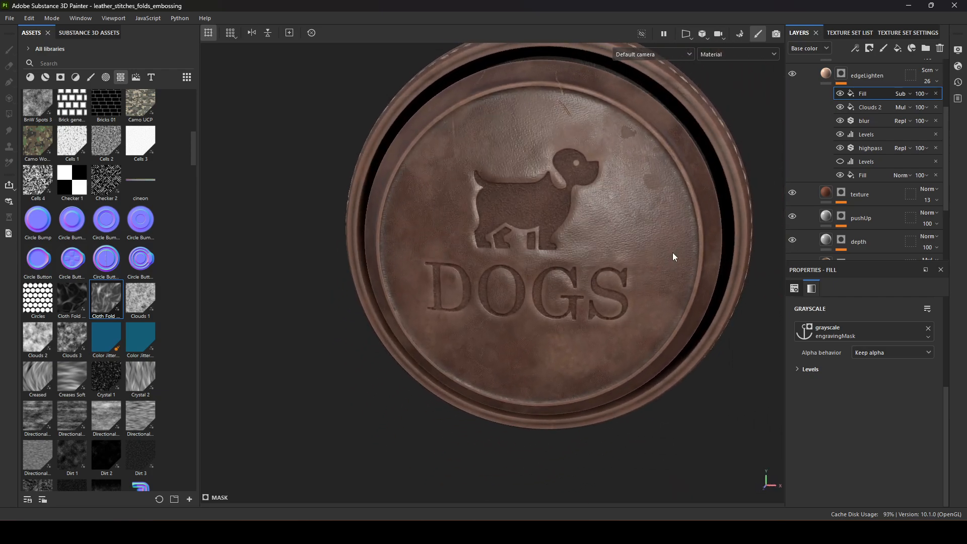
# Set the height of the Engraving group's depth layer to -0.1673
pyautogui.click(827, 75)
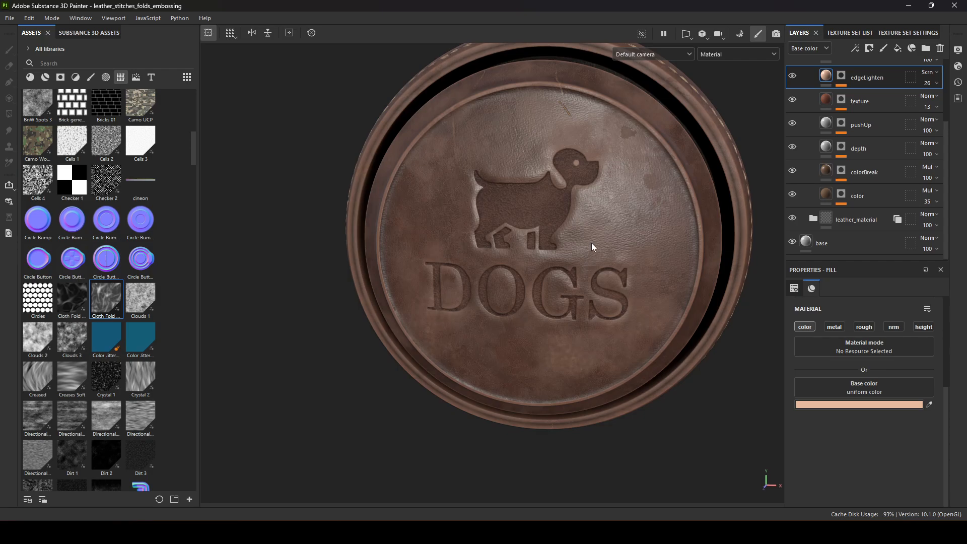
pyautogui.scroll(2, 794, 107)
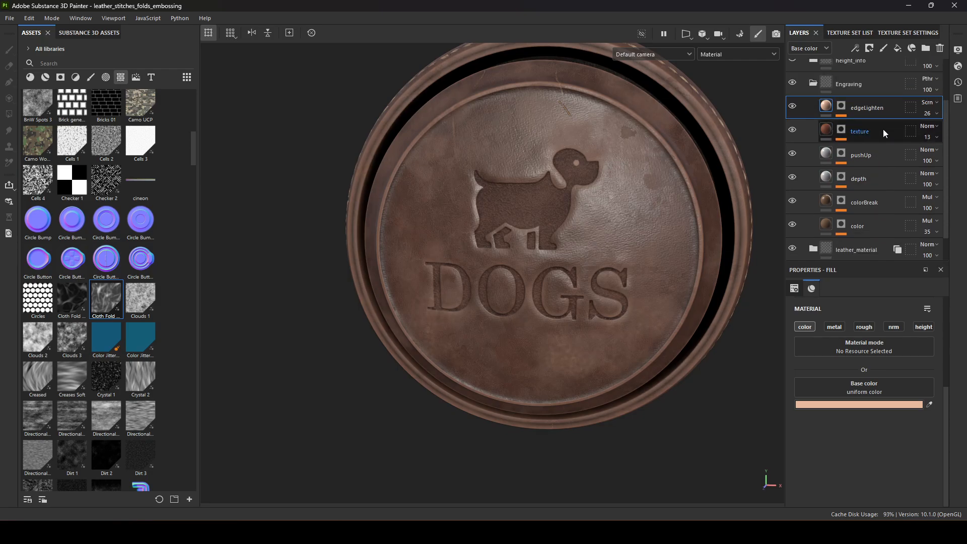
pyautogui.keyDown('alt'); pyautogui.moveTo(687, 269); pyautogui.dragTo(706, 272); pyautogui.keyUp('alt')
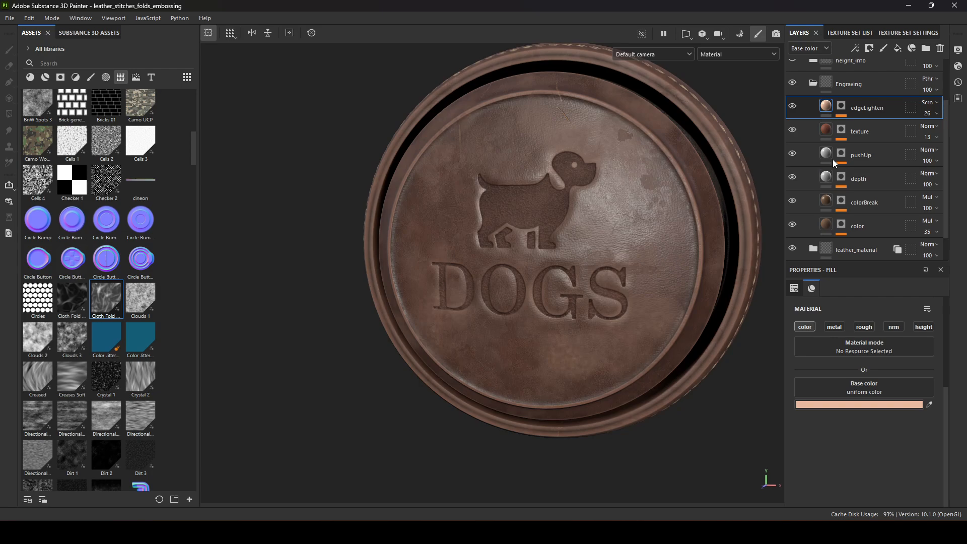
pyautogui.scroll(-2, 833, 159)
pyautogui.click(799, 147)
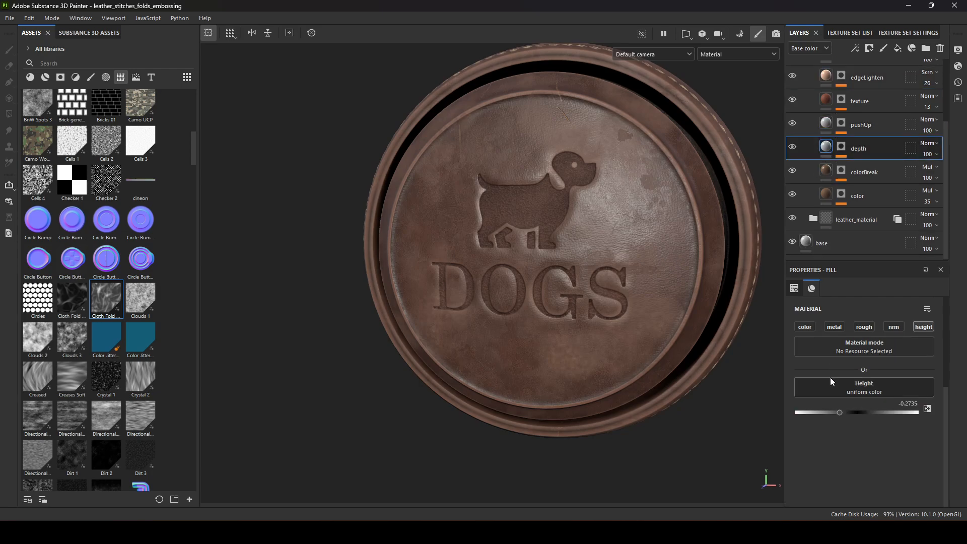
pyautogui.moveTo(844, 411)
pyautogui.mouseDown()
pyautogui.moveTo(857, 411)
pyautogui.moveTo(846, 411)
pyautogui.mouseUp()
# Set the blur intensity in the depth layer's mask to 0.4 and reselect the depth layer's material
pyautogui.click(843, 149)
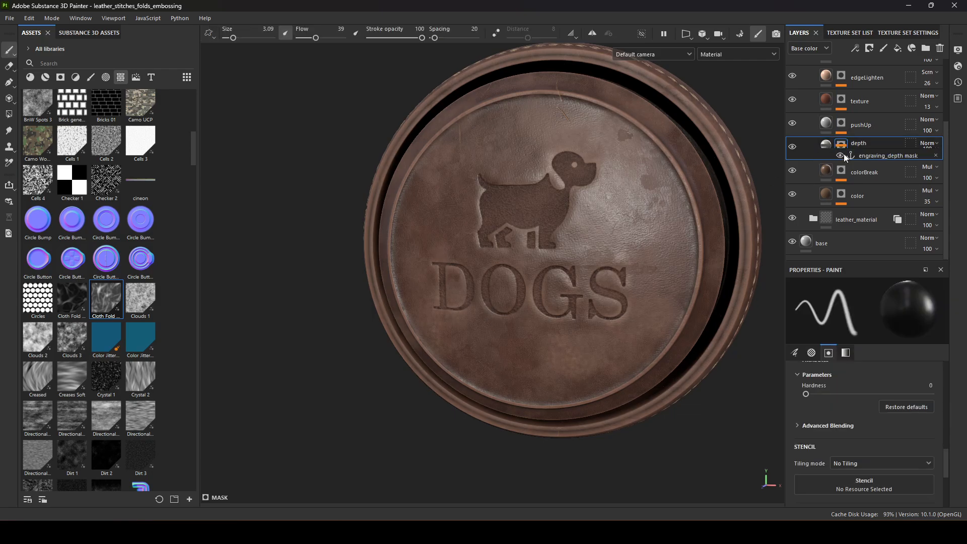
pyautogui.click(884, 190)
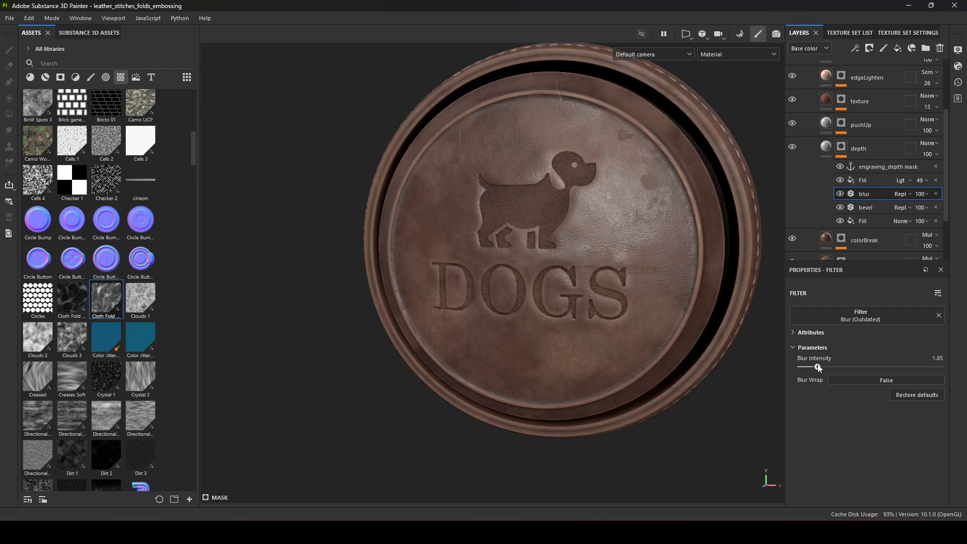
pyautogui.moveTo(842, 362); pyautogui.dragTo(804, 363)
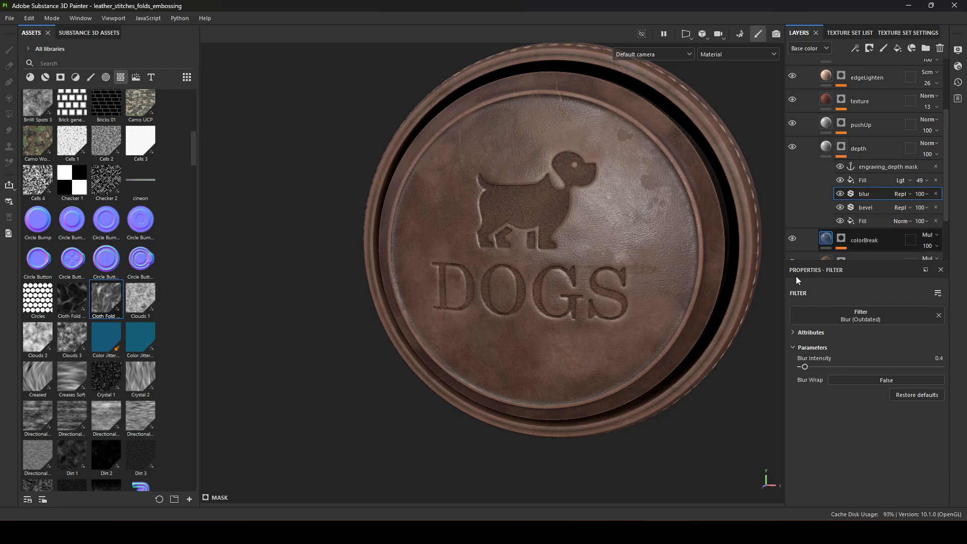
pyautogui.click(840, 149)
pyautogui.click(828, 147)
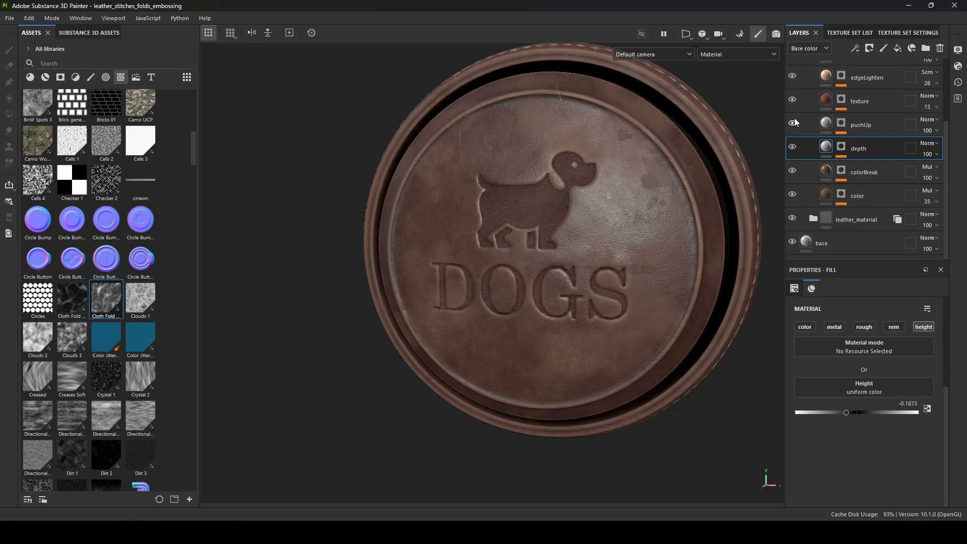
# Review the layers of the Engraving group and examine the engraved dog logo and lettering from different angles
pyautogui.scroll(1, 795, 123)
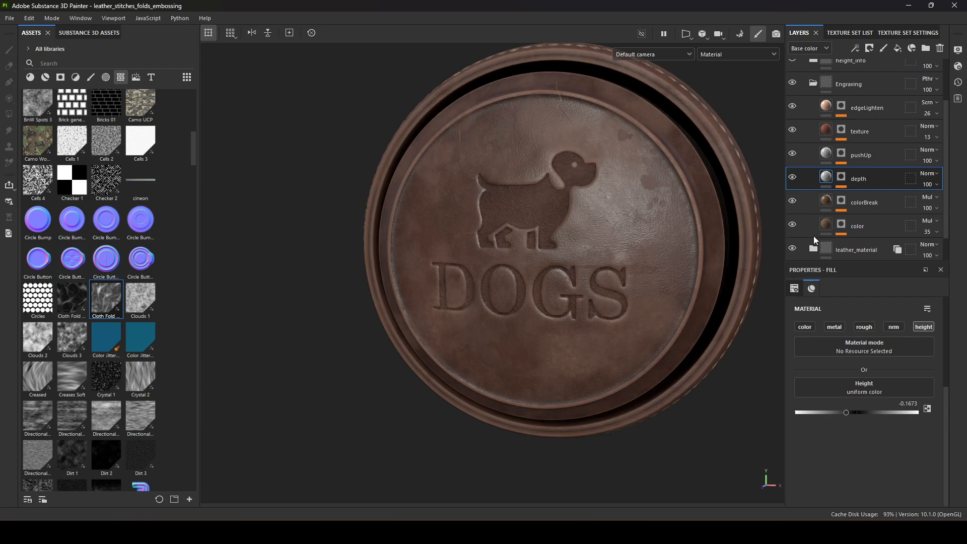
pyautogui.scroll(-1, 814, 236)
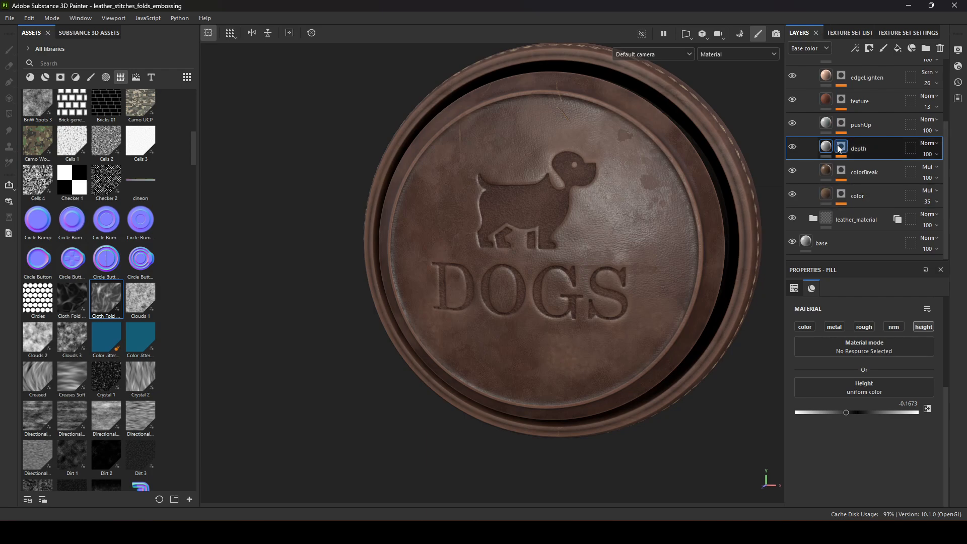
pyautogui.scroll(1, 839, 150)
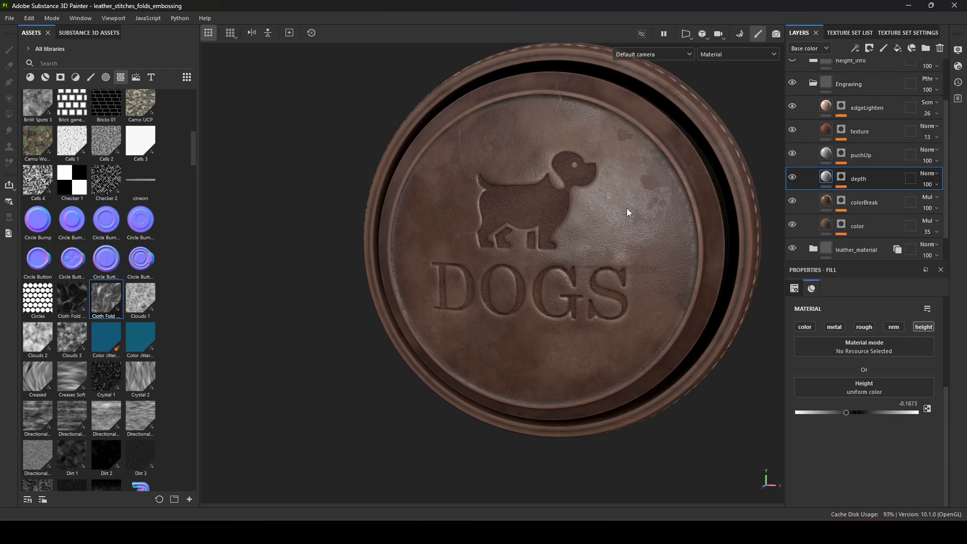
pyautogui.moveTo(627, 213)
pyautogui.keyDown('alt'); pyautogui.mouseDown()
pyautogui.moveTo(639, 236)
pyautogui.moveTo(625, 219)
pyautogui.mouseUp(); pyautogui.keyUp('alt')
pyautogui.keyDown('alt'); pyautogui.moveTo(625, 219); pyautogui.dragTo(487, 166, button='right'); pyautogui.keyUp('alt')
pyautogui.keyDown('alt'); pyautogui.moveTo(488, 167); pyautogui.dragTo(504, 210, button='middle'); pyautogui.keyUp('alt')
pyautogui.keyDown('alt'); pyautogui.moveTo(503, 210); pyautogui.dragTo(552, 213); pyautogui.keyUp('alt')
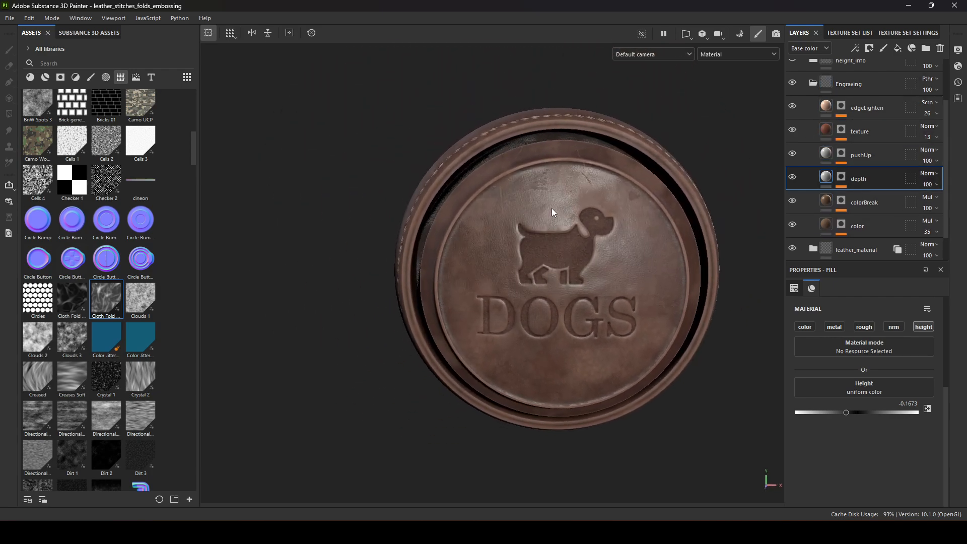
# Add a fill above the dog logo fill in the color layer's mask and set its blending to Linear dodge (Add)
pyautogui.scroll(-3, 857, 240)
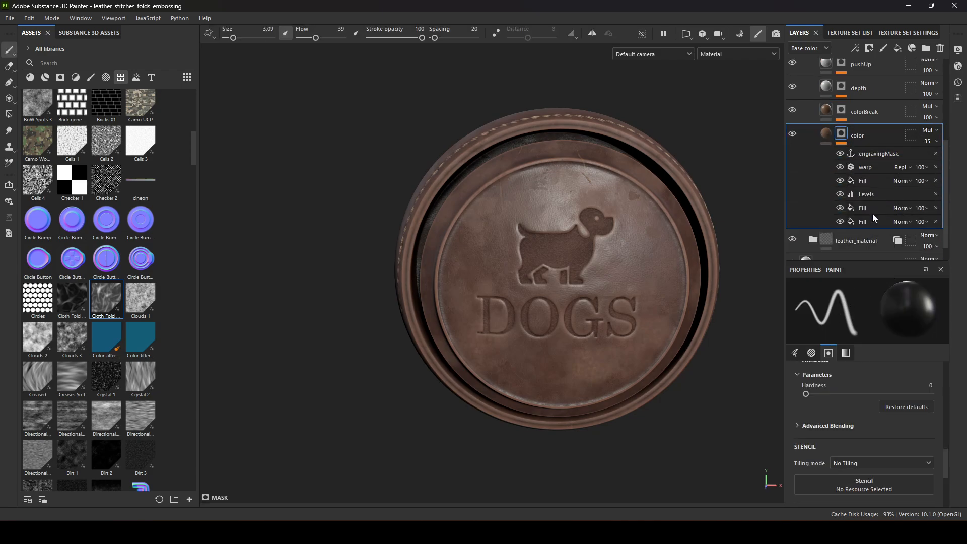
pyautogui.click(863, 208)
pyautogui.rightClick(863, 208)
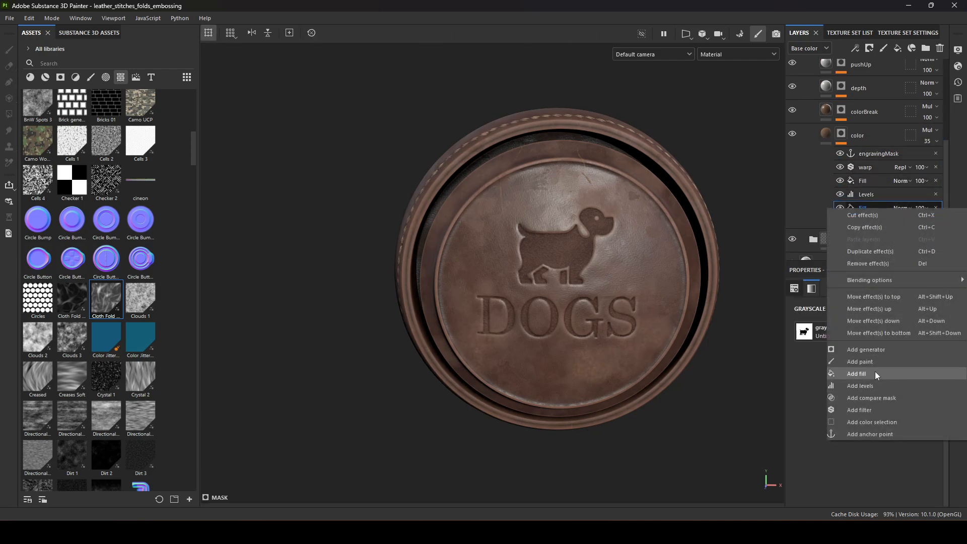
pyautogui.click(875, 371)
pyautogui.click(904, 208)
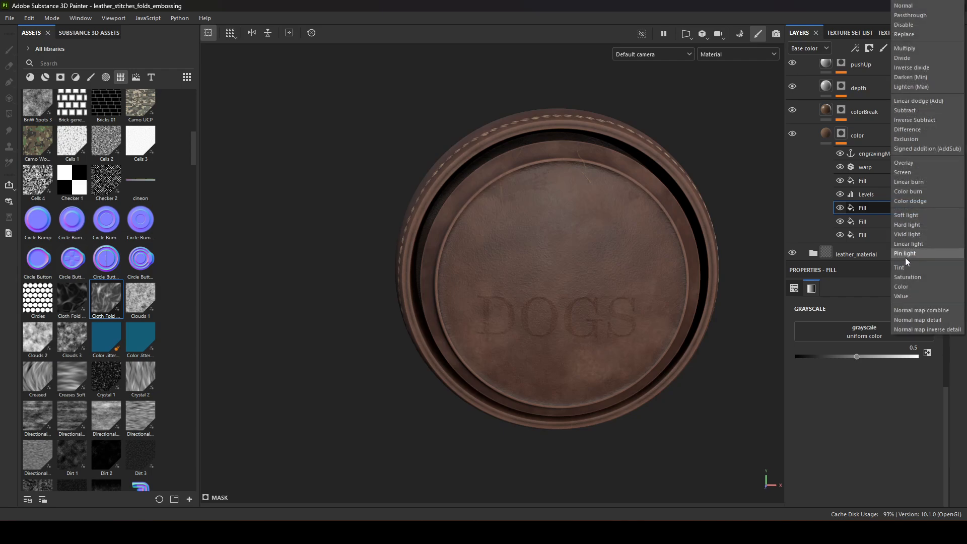
pyautogui.click(917, 101)
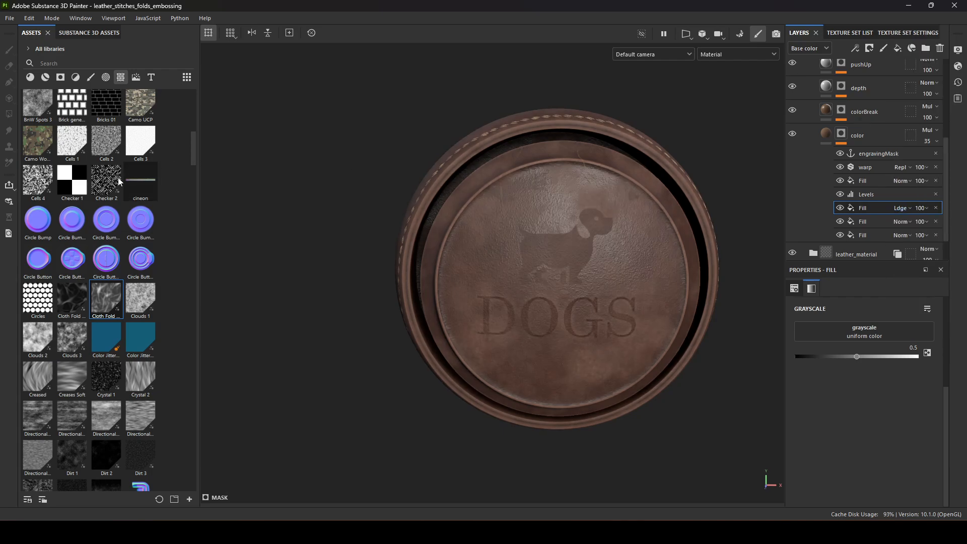
# Find the Circle Plus alpha among the assets and assign it as the new fill's grayscale source
pyautogui.click(151, 77)
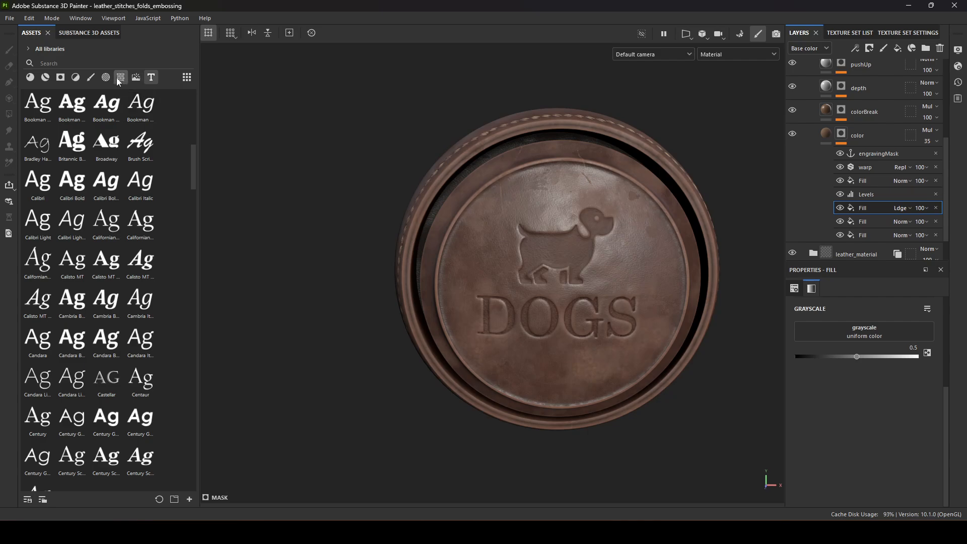
pyautogui.click(121, 76)
pyautogui.click(107, 76)
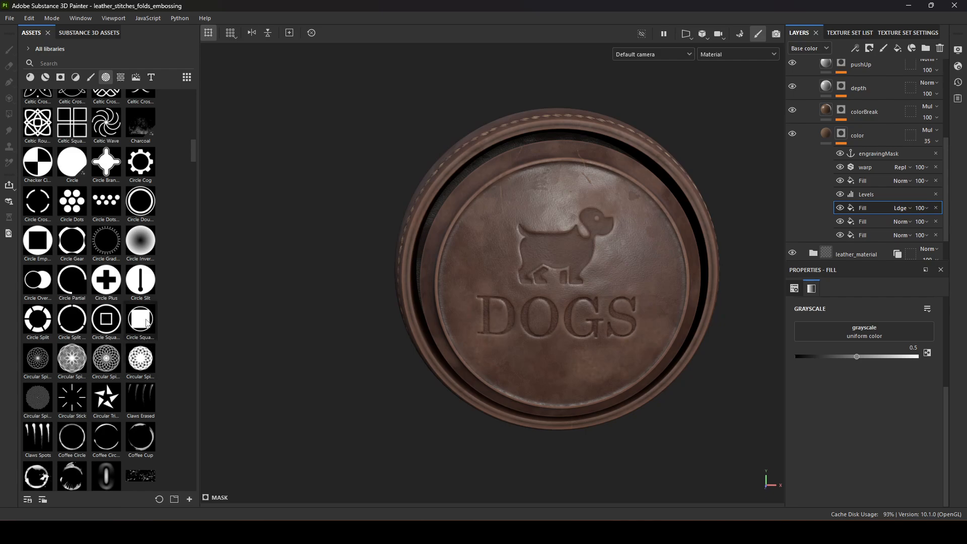
pyautogui.moveTo(106, 279); pyautogui.dragTo(494, 249)
pyautogui.click(876, 210)
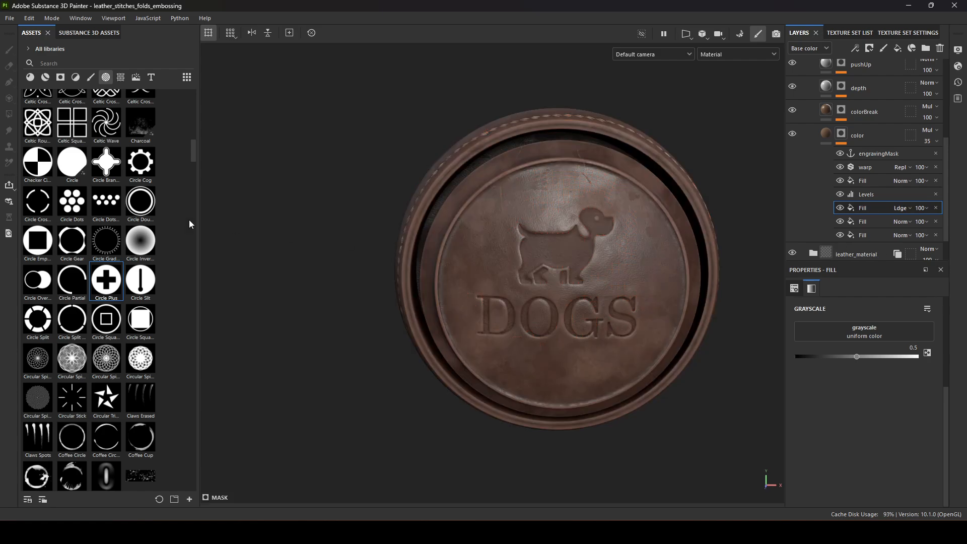
pyautogui.moveTo(109, 280); pyautogui.dragTo(865, 334)
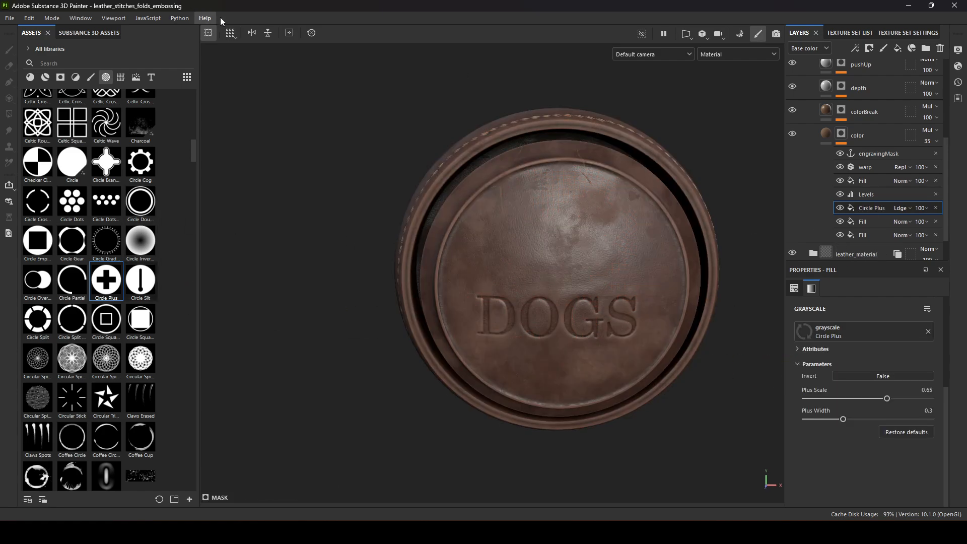
# Set the Circle Plus fill's projection to Warp projection
pyautogui.scroll(3, 865, 355)
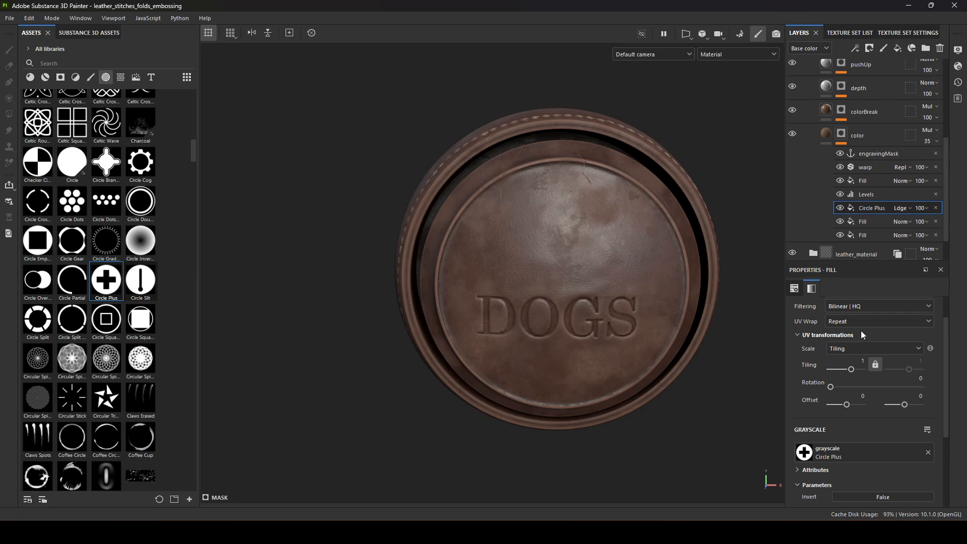
pyautogui.click(877, 321)
pyautogui.click(854, 335)
pyautogui.scroll(1, 898, 363)
pyautogui.click(855, 323)
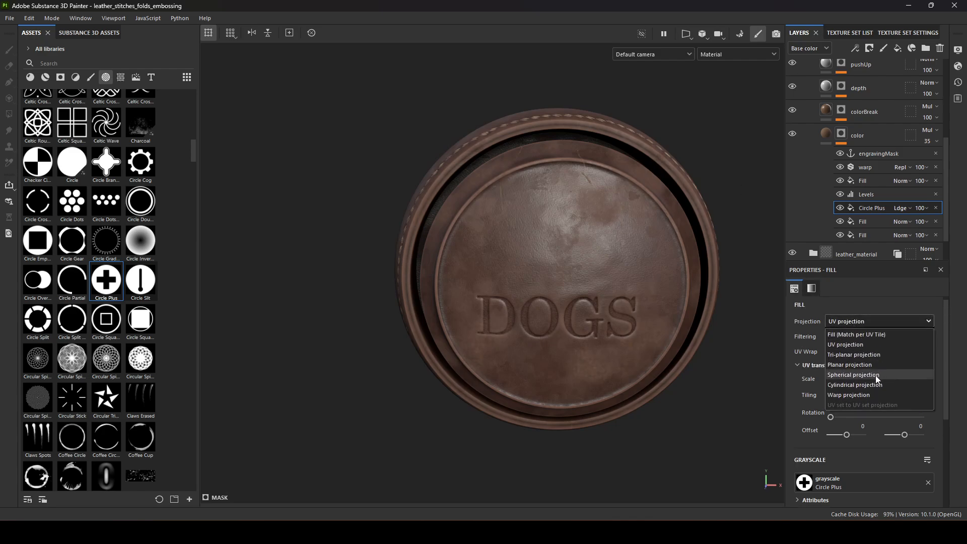
pyautogui.click(857, 395)
# Place the Circle Plus warp area on the leather over the dog's tail and size it while viewing the mask
pyautogui.click(209, 34)
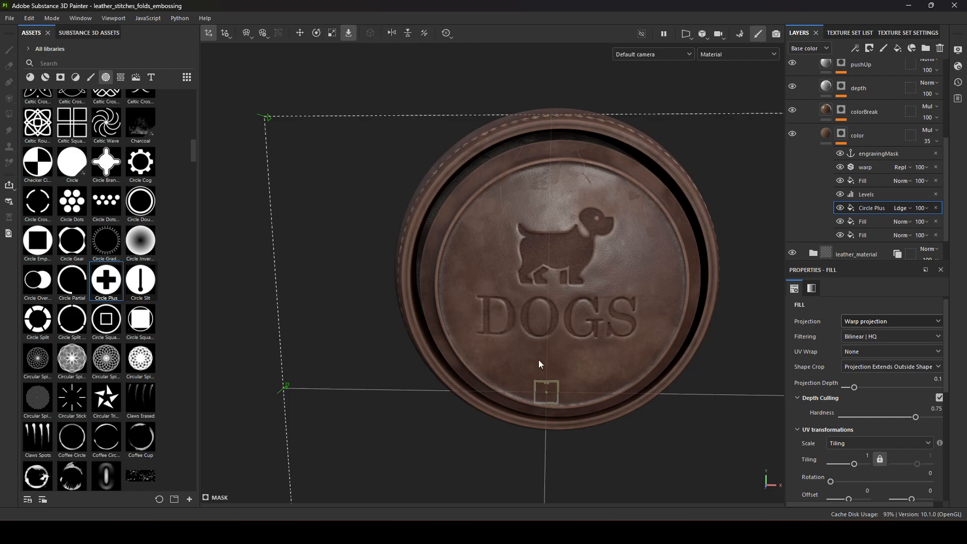
pyautogui.moveTo(540, 364); pyautogui.dragTo(492, 227)
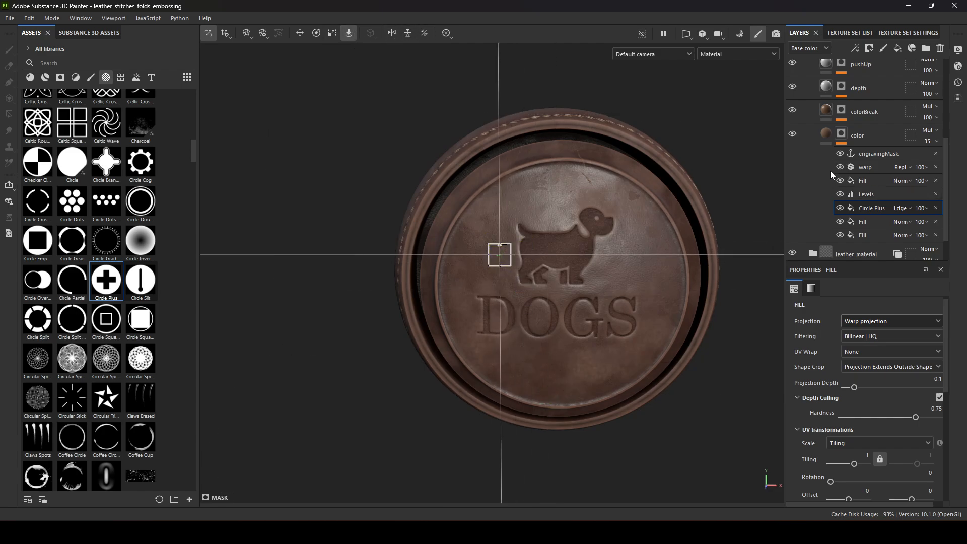
pyautogui.press('m')
pyautogui.moveTo(500, 261)
pyautogui.mouseDown()
pyautogui.moveTo(498, 232)
pyautogui.moveTo(496, 248)
pyautogui.moveTo(513, 256)
pyautogui.mouseUp()
pyautogui.press('e')
pyautogui.press('r')
# Move the Circle Plus fill above the Levels effect in the color layer's mask
pyautogui.click(902, 207)
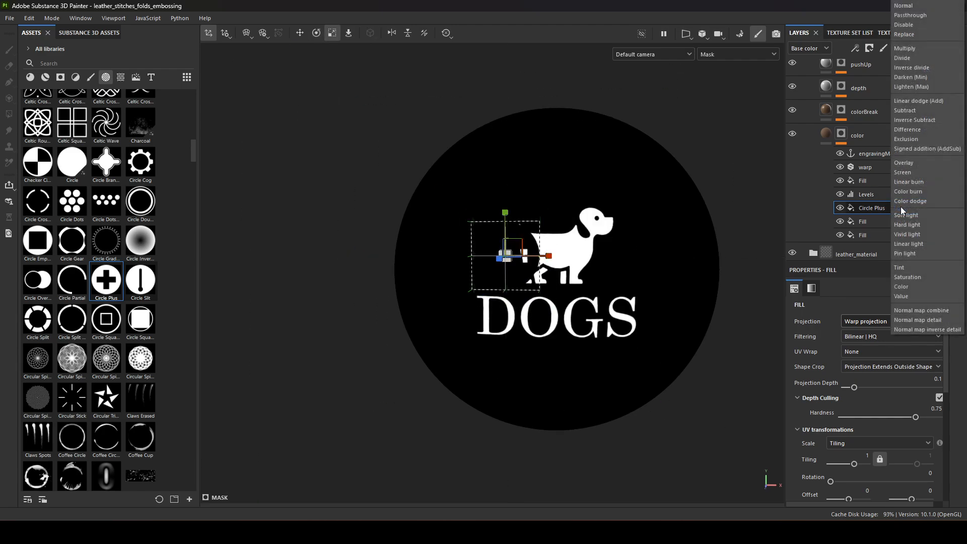
pyautogui.click(875, 210)
pyautogui.moveTo(876, 207); pyautogui.dragTo(881, 194)
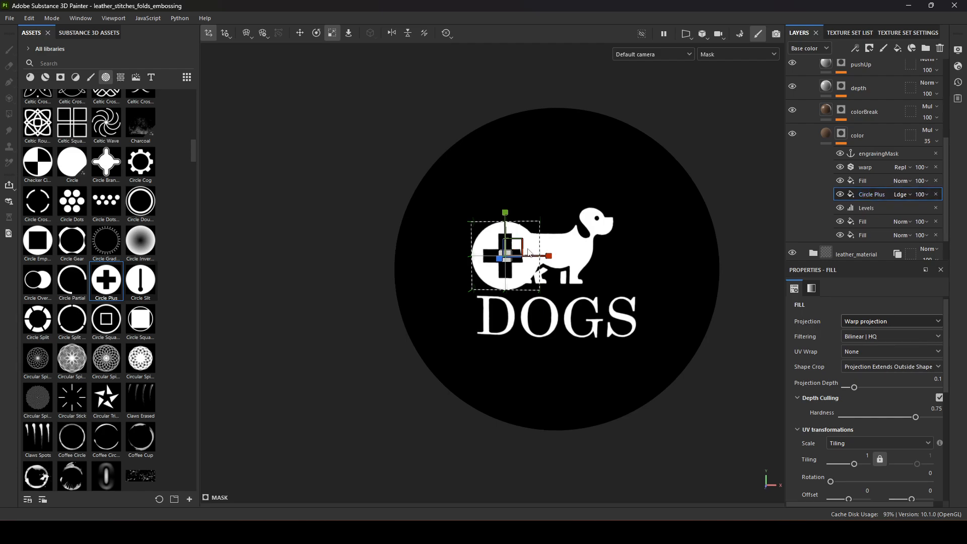
# Reposition the Circle Plus shape around the dog logo in the material view and delete its fill
pyautogui.moveTo(512, 252); pyautogui.dragTo(560, 199)
pyautogui.press('m')
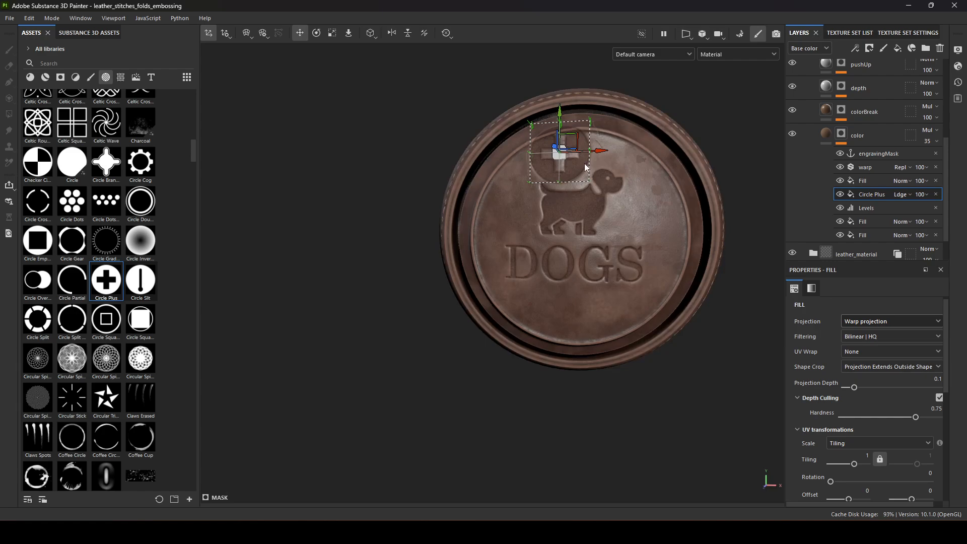
pyautogui.moveTo(571, 140); pyautogui.dragTo(638, 214)
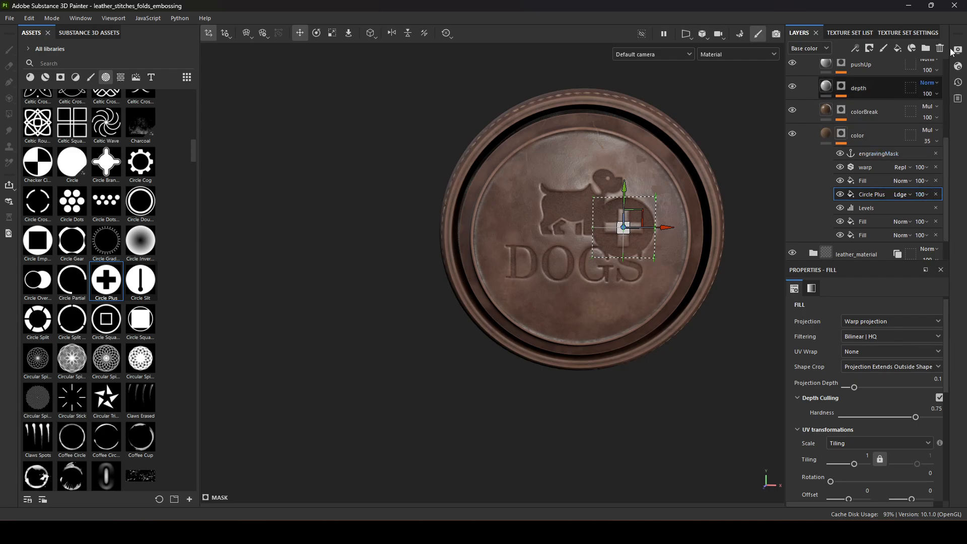
pyautogui.click(943, 47)
# Examine the engraved dog logo and DOGS lettering on the leather from several angles
pyautogui.moveTo(602, 353)
pyautogui.keyDown('alt'); pyautogui.mouseDown()
pyautogui.moveTo(622, 356)
pyautogui.moveTo(588, 348)
pyautogui.mouseUp(); pyautogui.keyUp('alt')
pyautogui.keyDown('alt'); pyautogui.moveTo(587, 348); pyautogui.dragTo(669, 378, button='right'); pyautogui.keyUp('alt')
pyautogui.keyDown('alt'); pyautogui.moveTo(669, 378); pyautogui.dragTo(619, 439, button='middle'); pyautogui.keyUp('alt')
pyautogui.keyDown('alt'); pyautogui.moveTo(618, 439); pyautogui.dragTo(609, 391); pyautogui.keyUp('alt')
pyautogui.keyDown('alt'); pyautogui.moveTo(582, 374); pyautogui.dragTo(733, 446, button='right'); pyautogui.keyUp('alt')
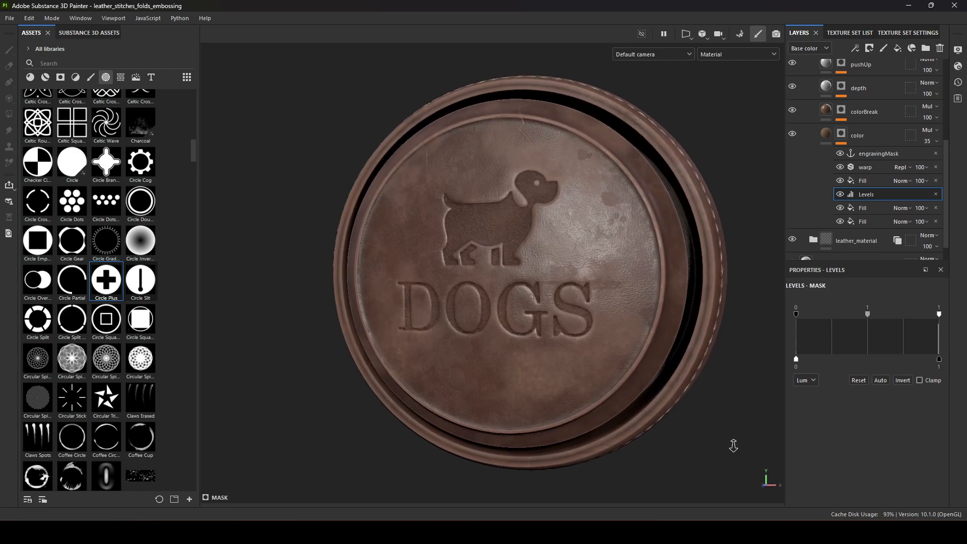
pyautogui.keyDown('alt'); pyautogui.moveTo(540, 389); pyautogui.dragTo(598, 402, button='middle'); pyautogui.keyUp('alt')
pyautogui.keyDown('alt'); pyautogui.moveTo(598, 401); pyautogui.dragTo(601, 246); pyautogui.keyUp('alt')
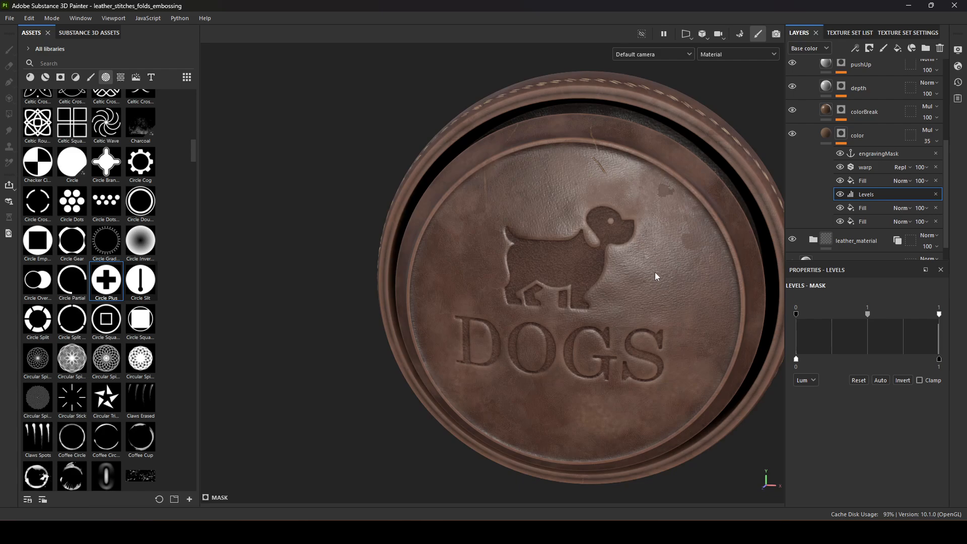
pyautogui.keyDown('alt'); pyautogui.moveTo(657, 277); pyautogui.dragTo(621, 284); pyautogui.keyUp('alt')
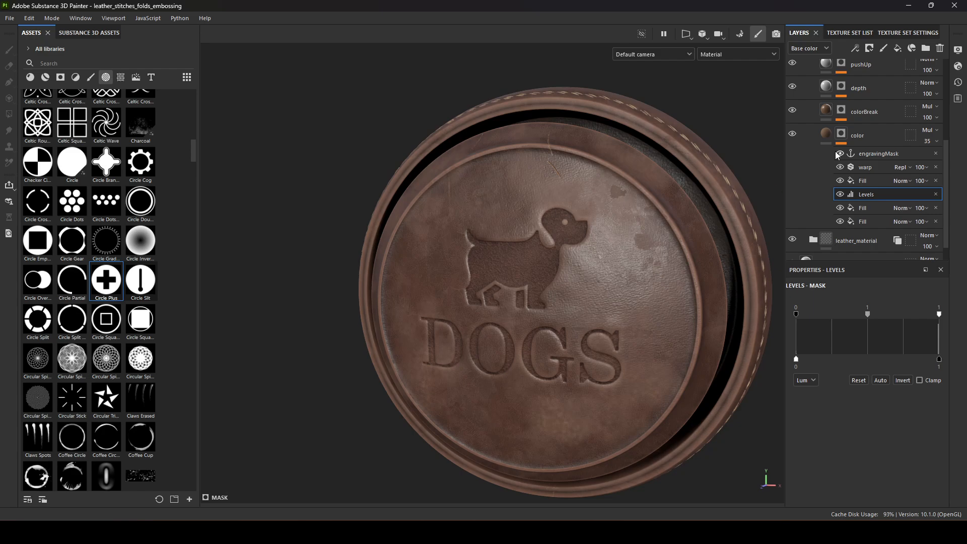
# Select the color layer's material and collapse the Engraving group in the layer stack
pyautogui.click(823, 134)
pyautogui.scroll(2, 864, 160)
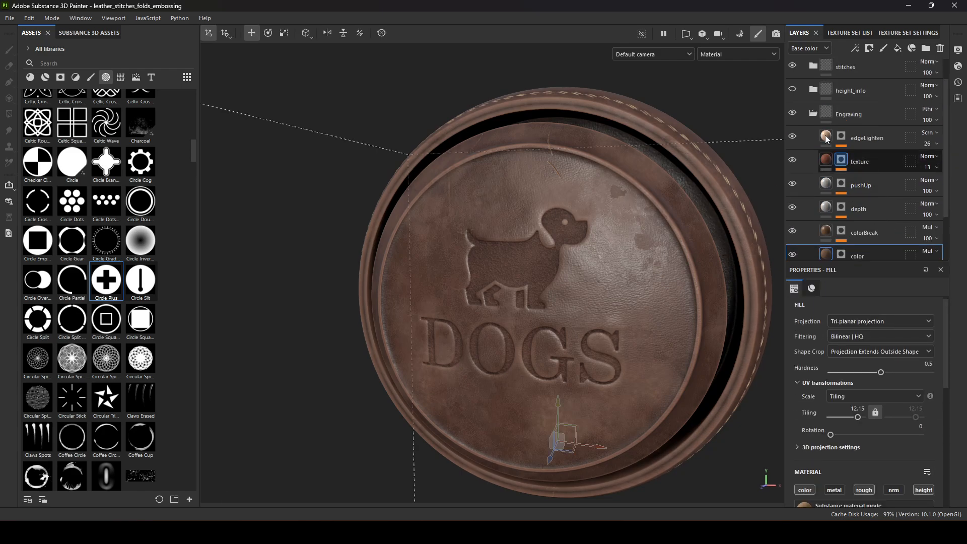
pyautogui.click(814, 114)
pyautogui.keyDown('alt'); pyautogui.moveTo(507, 333); pyautogui.dragTo(478, 340); pyautogui.keyUp('alt')
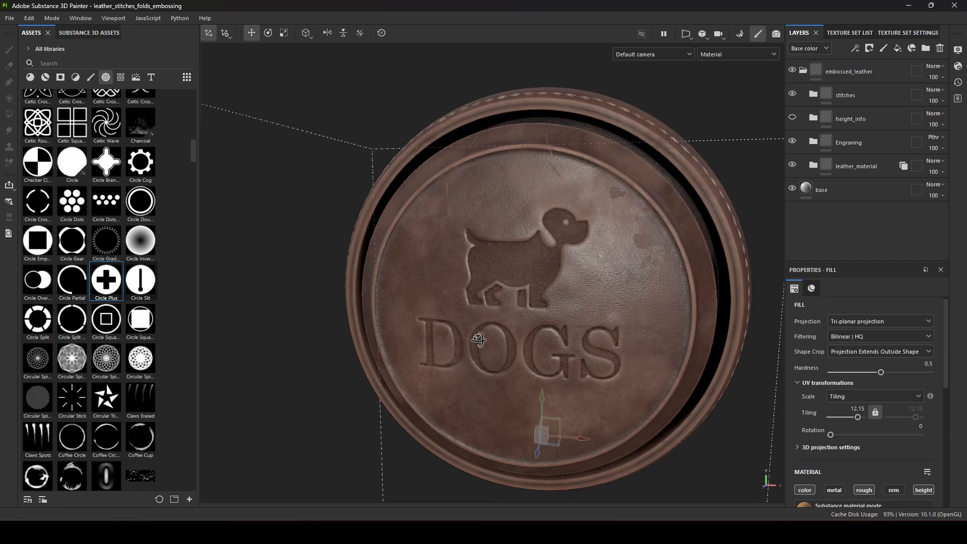
pyautogui.press('q')
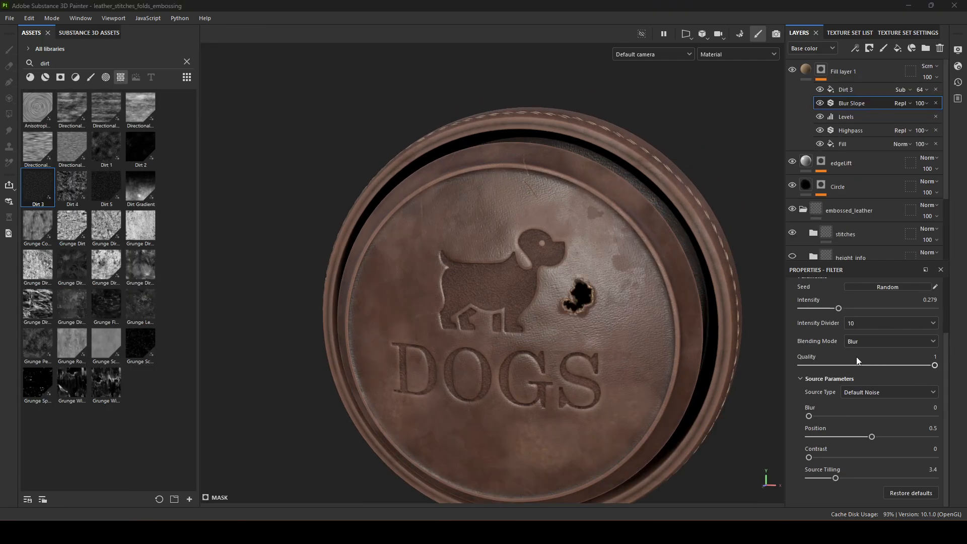
# Hide Fill layer 1 and edgeLift, and examine the Circle layer's material channels and height setting for the burn hole
pyautogui.keyDown('alt'); pyautogui.moveTo(776, 351); pyautogui.dragTo(693, 393); pyautogui.keyUp('alt')
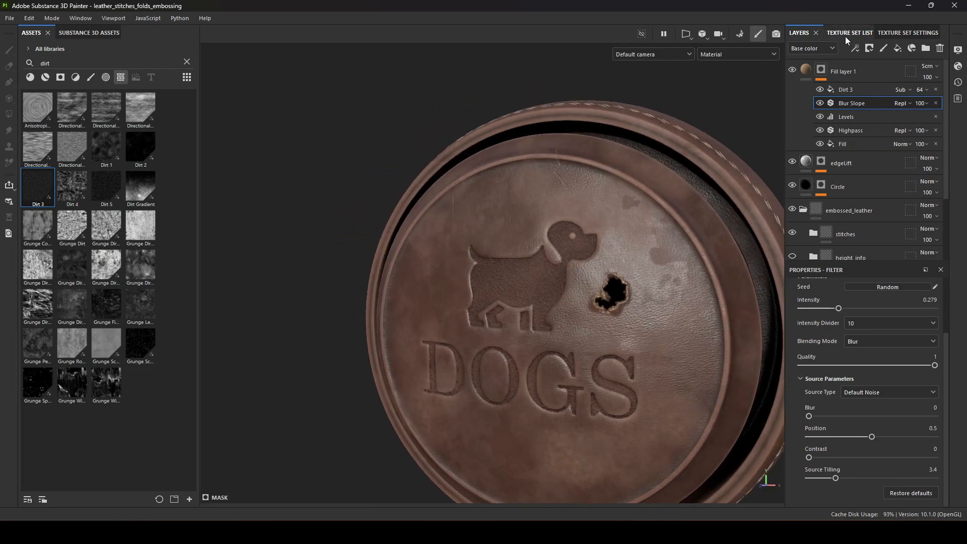
pyautogui.click(792, 70)
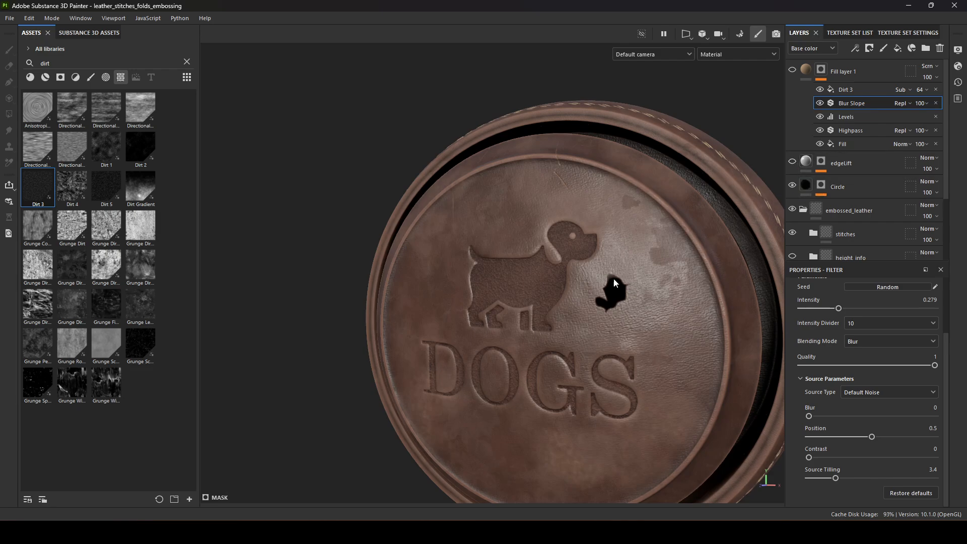
pyautogui.click(809, 184)
pyautogui.scroll(-1, 860, 428)
pyautogui.scroll(2, 860, 427)
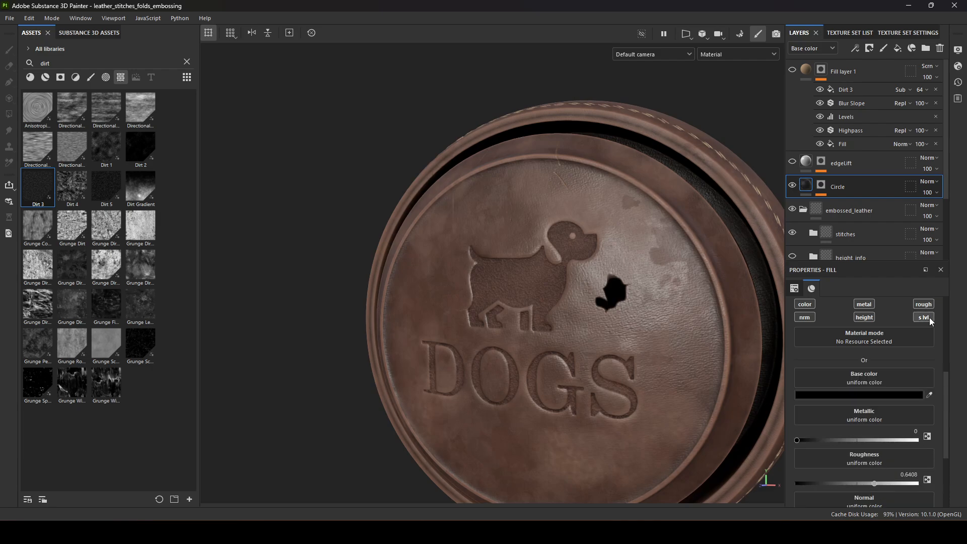
pyautogui.keyDown('alt'); pyautogui.moveTo(615, 288); pyautogui.dragTo(740, 333); pyautogui.keyUp('alt')
pyautogui.scroll(-1, 835, 433)
pyautogui.scroll(-1, 835, 433)
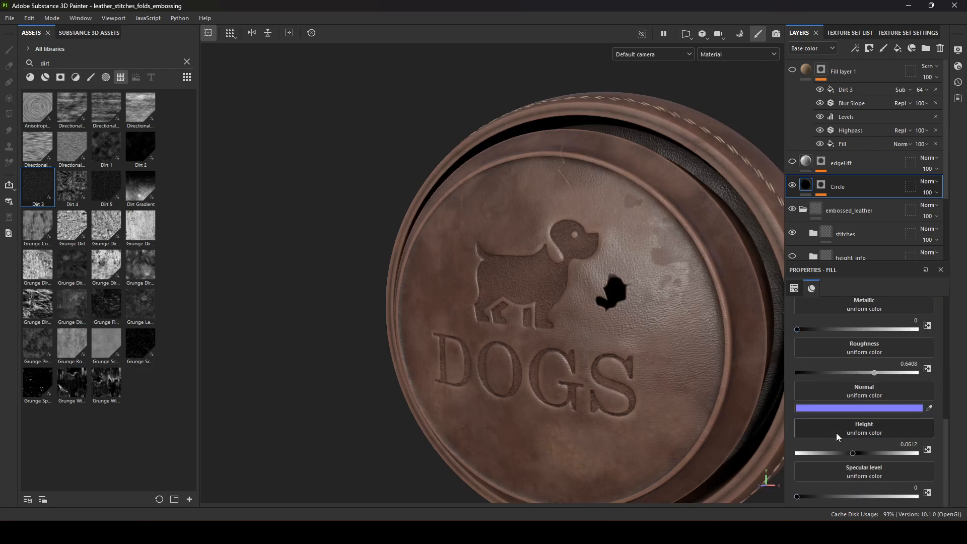
pyautogui.scroll(3, 837, 433)
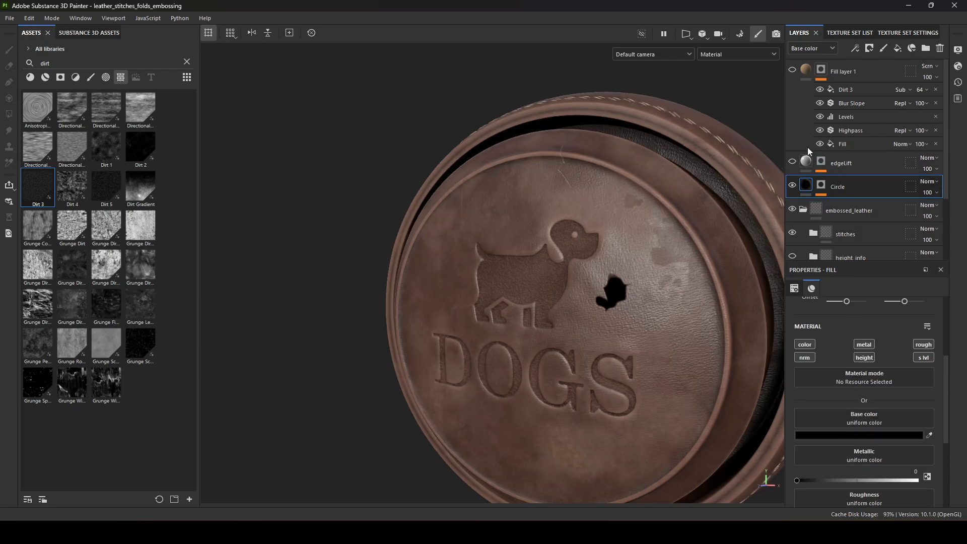
# Show the edgeLift layer and Fill layer 1 again and examine the rim of the burn hole
pyautogui.moveTo(798, 162)
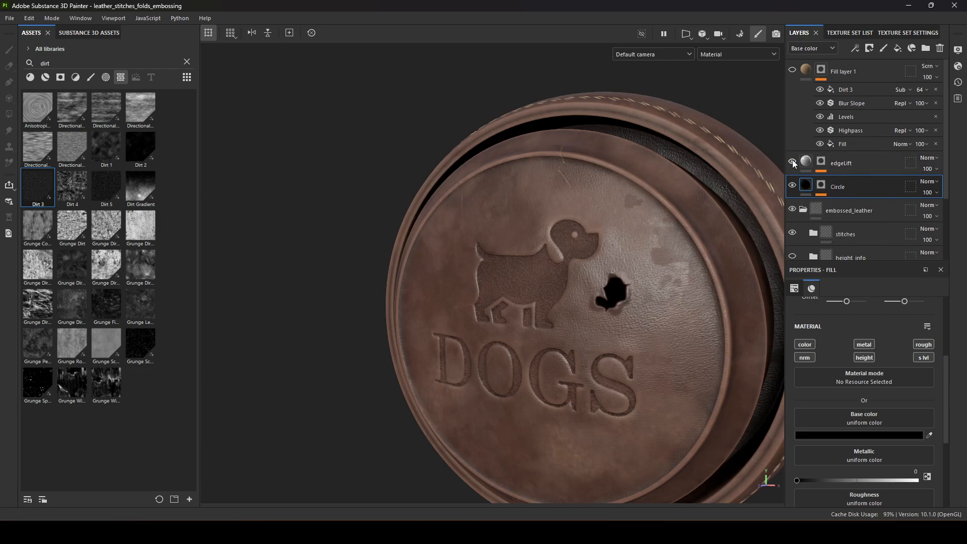
pyautogui.keyDown('alt'); pyautogui.moveTo(725, 207); pyautogui.dragTo(627, 292); pyautogui.keyUp('alt')
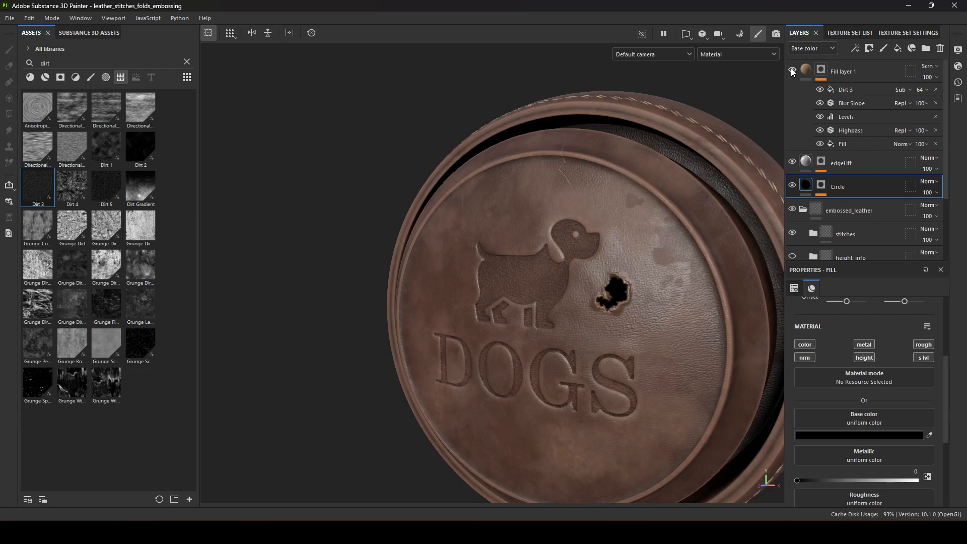
pyautogui.keyDown('alt'); pyautogui.moveTo(692, 212); pyautogui.dragTo(721, 216); pyautogui.keyUp('alt')
# Display Fill layer 1's mask, hide its Dirt 3, Blur Slope, Levels and Highpass effects, and select the base Fill
pyautogui.keyDown('alt'); pyautogui.click(821, 71); pyautogui.keyUp('alt')
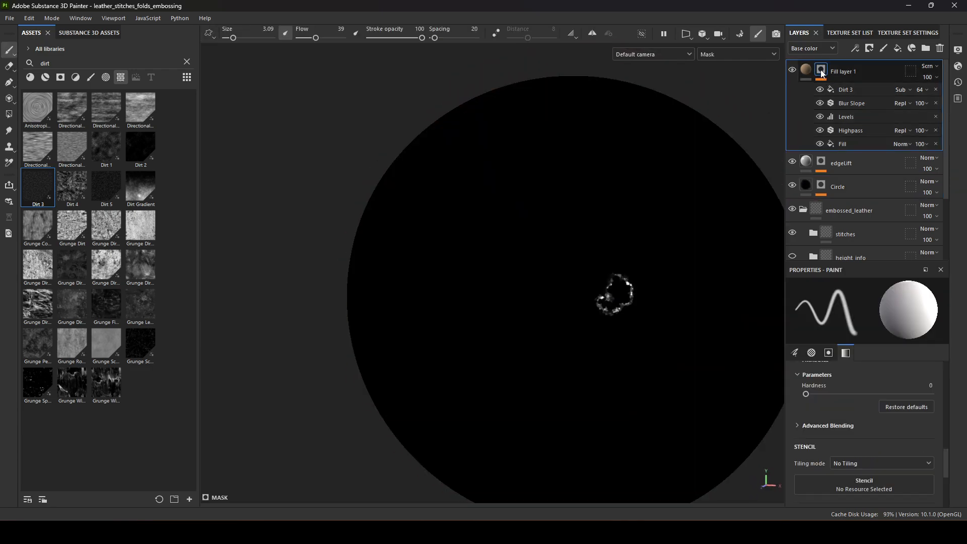
pyautogui.moveTo(820, 89); pyautogui.dragTo(823, 131)
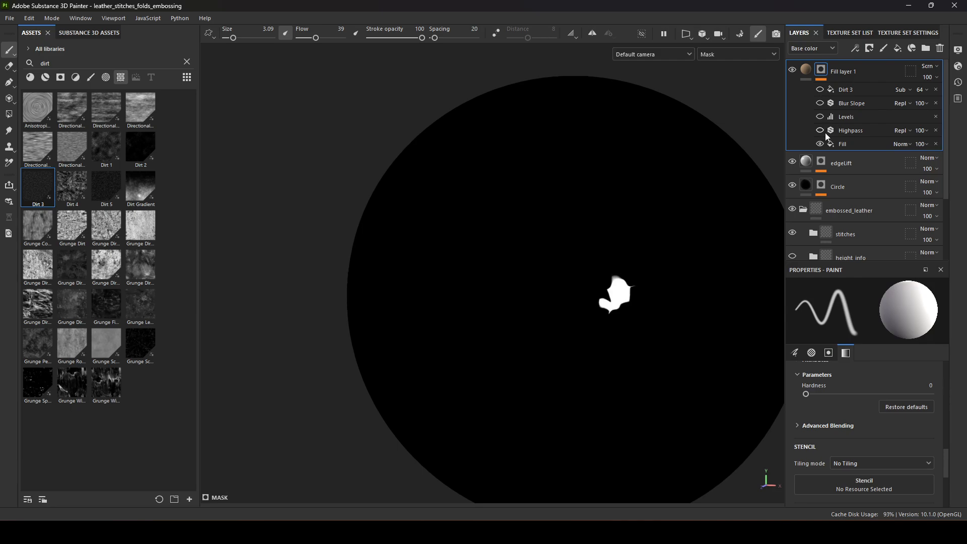
pyautogui.click(848, 145)
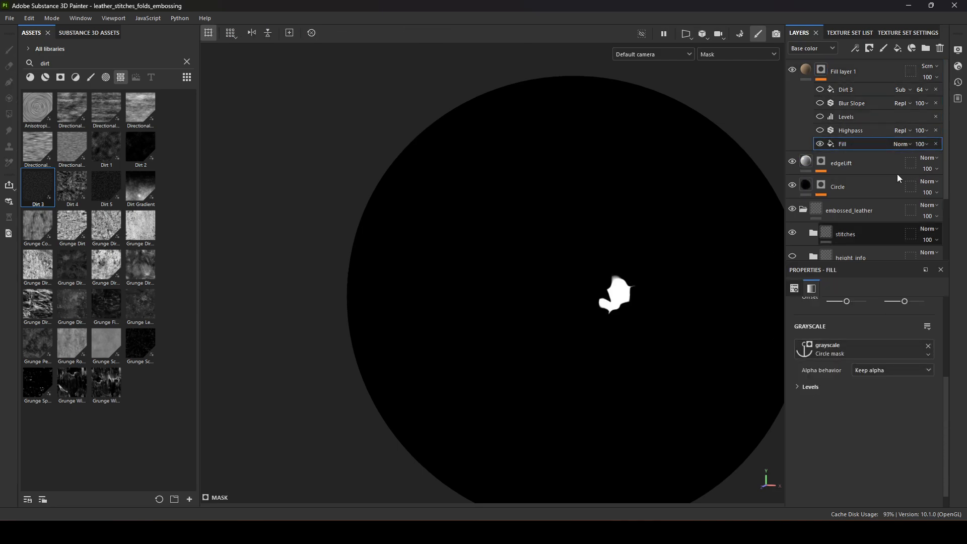
# Expand the Circle layer's mask effects and inspect the references of its Circle mask anchor point
pyautogui.click(821, 185)
pyautogui.click(842, 205)
pyautogui.keyDown('alt'); pyautogui.click(821, 186); pyautogui.keyUp('alt')
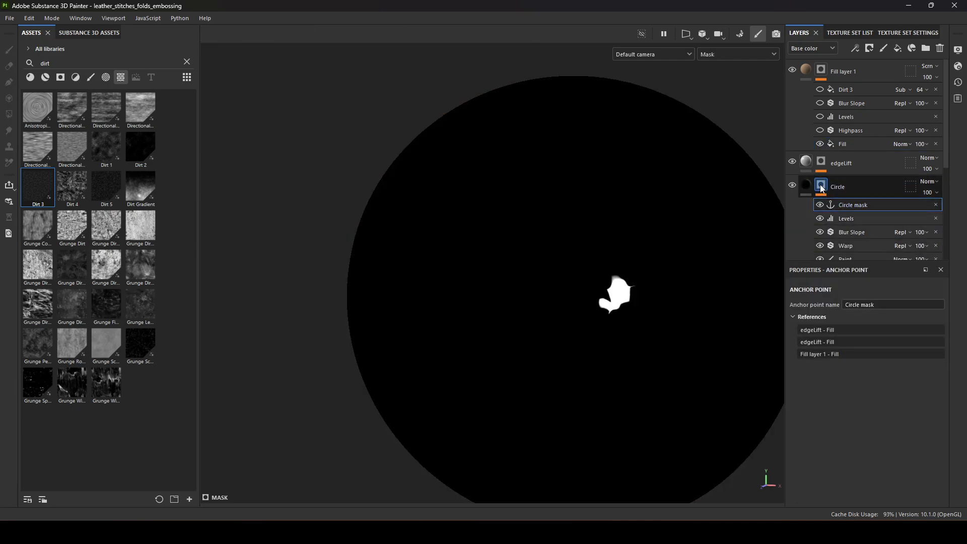
# Show the Highpass and Levels effects in Fill layer 1's mask and select Levels to inspect its settings
pyautogui.click(823, 71)
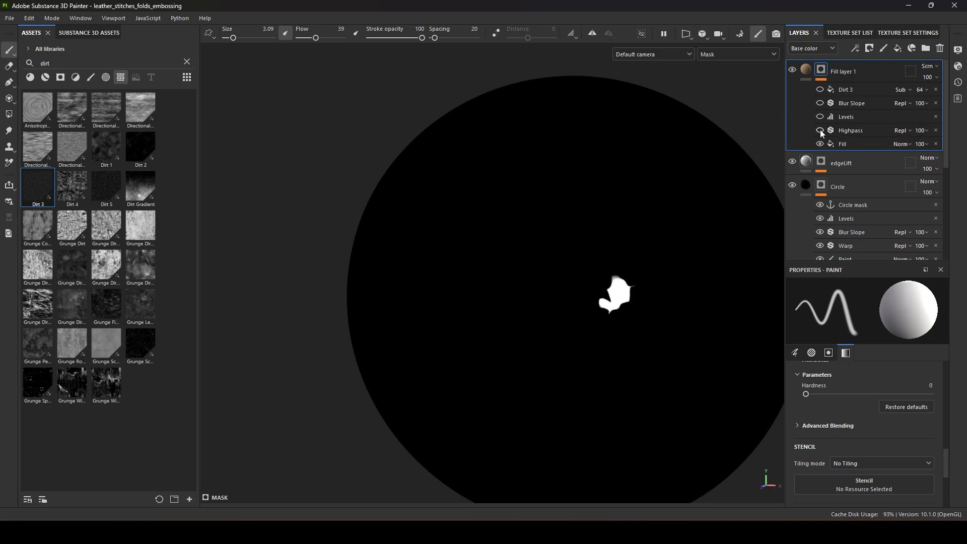
pyautogui.click(820, 131)
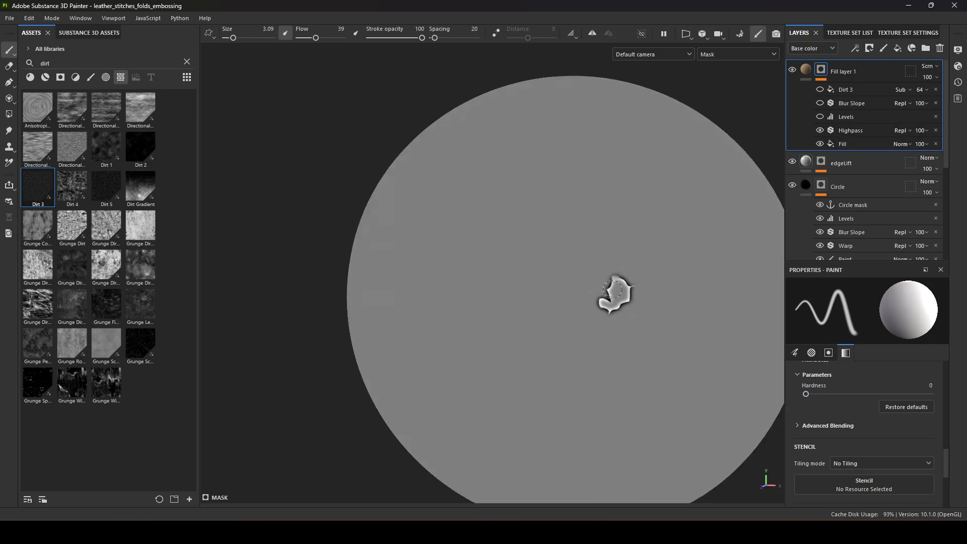
pyautogui.click(820, 116)
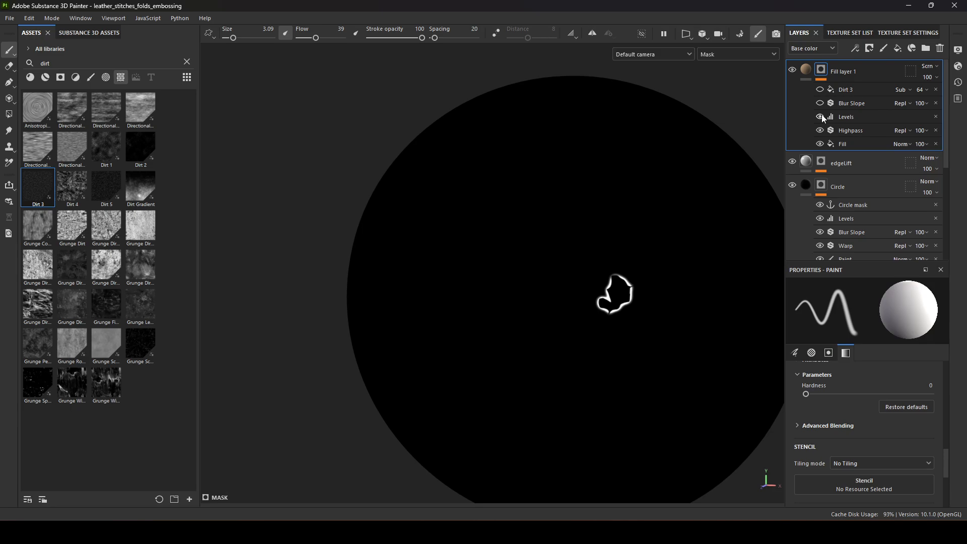
pyautogui.click(845, 117)
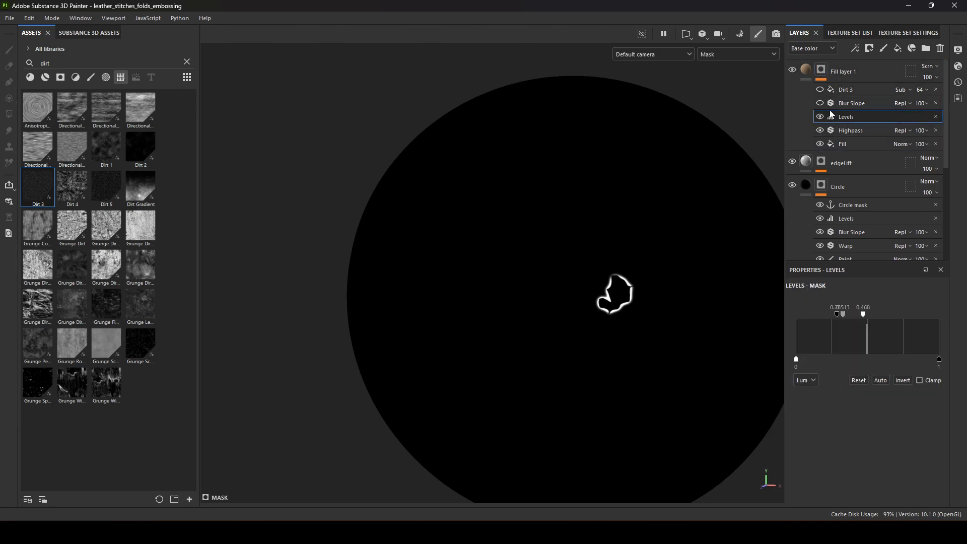
# Return to the material view, show Fill layer 1's Blur Slope effect and inspect its settings against the hole's edge
pyautogui.press('m')
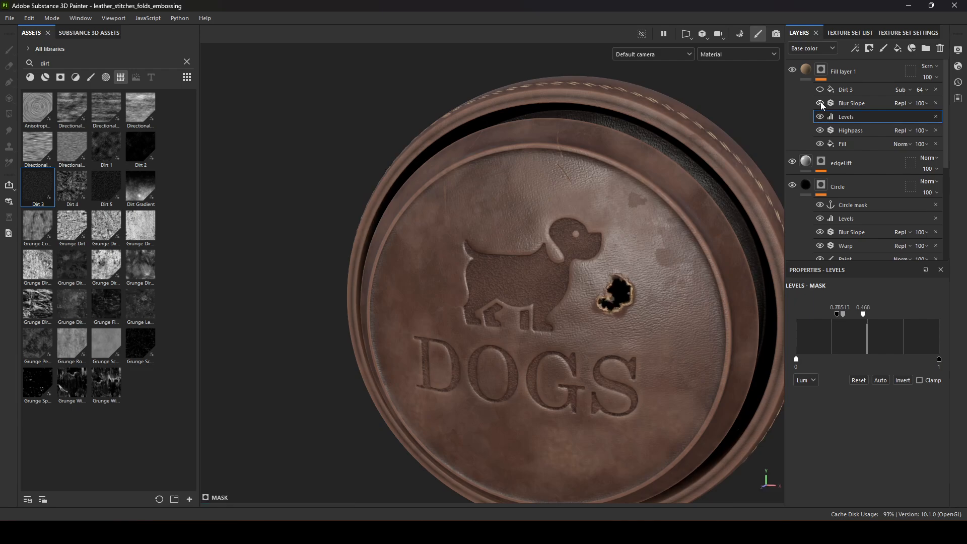
pyautogui.click(820, 103)
pyautogui.click(837, 104)
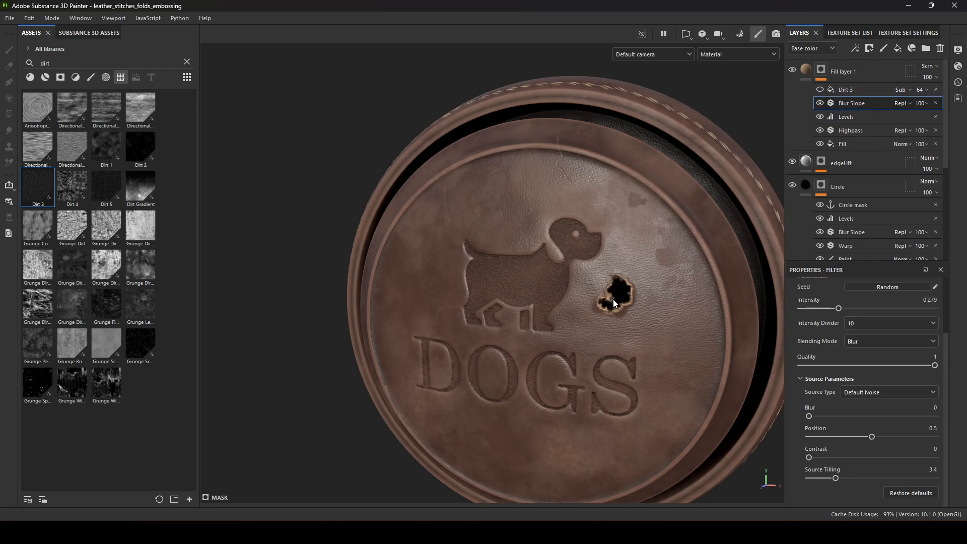
pyautogui.keyDown('alt'); pyautogui.moveTo(613, 299); pyautogui.dragTo(630, 285); pyautogui.keyUp('alt')
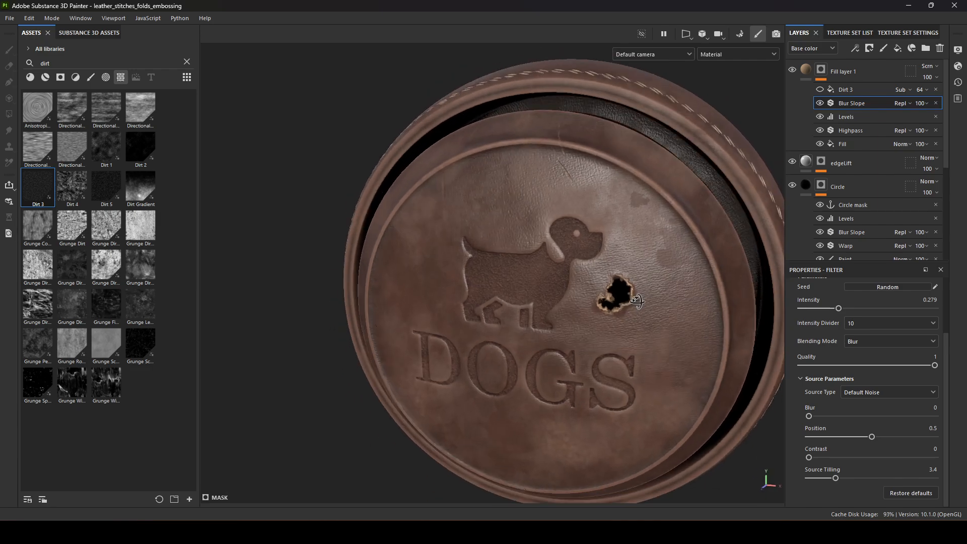
# Add a second Blur Slope filter above the existing one in Fill layer 1's mask
pyautogui.rightClick(842, 104)
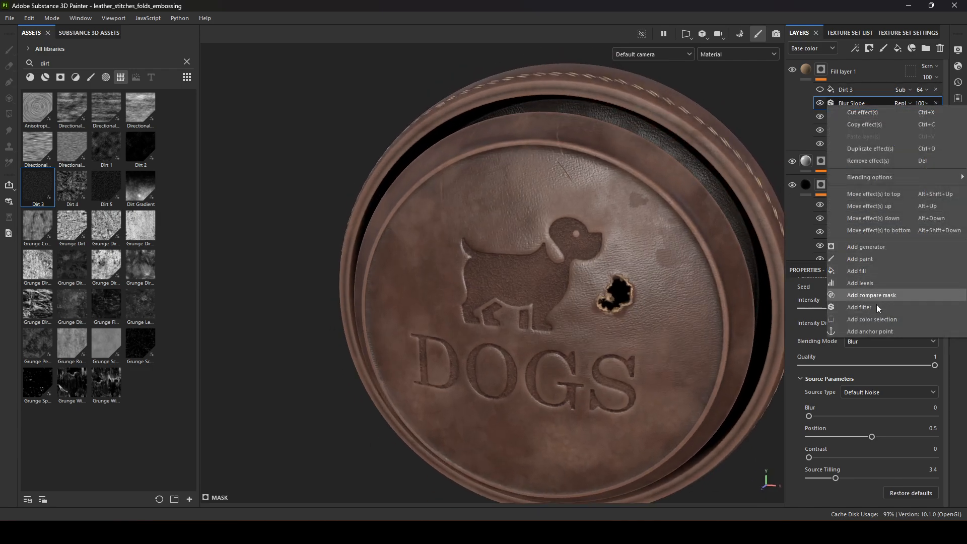
pyautogui.click(876, 307)
pyautogui.click(856, 319)
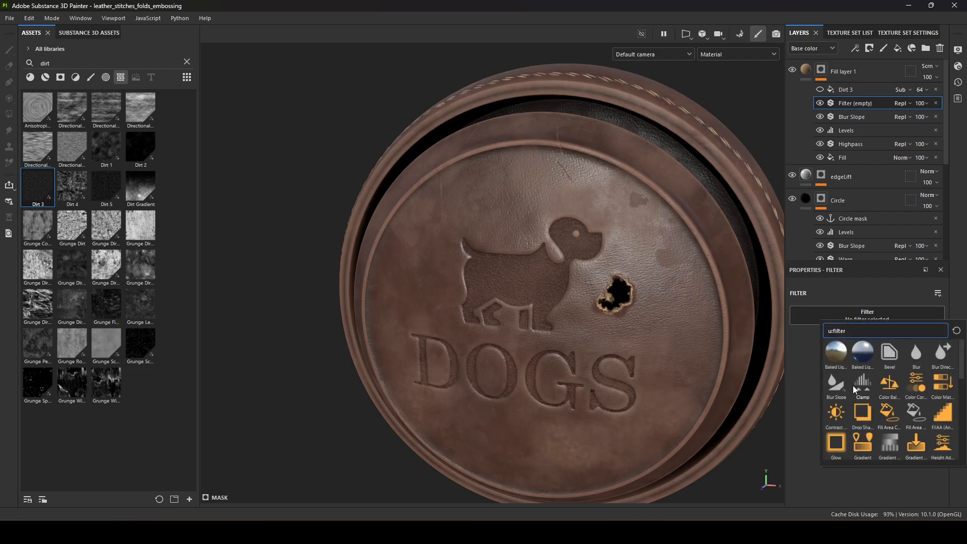
pyautogui.click(837, 386)
pyautogui.scroll(5, 650, 335)
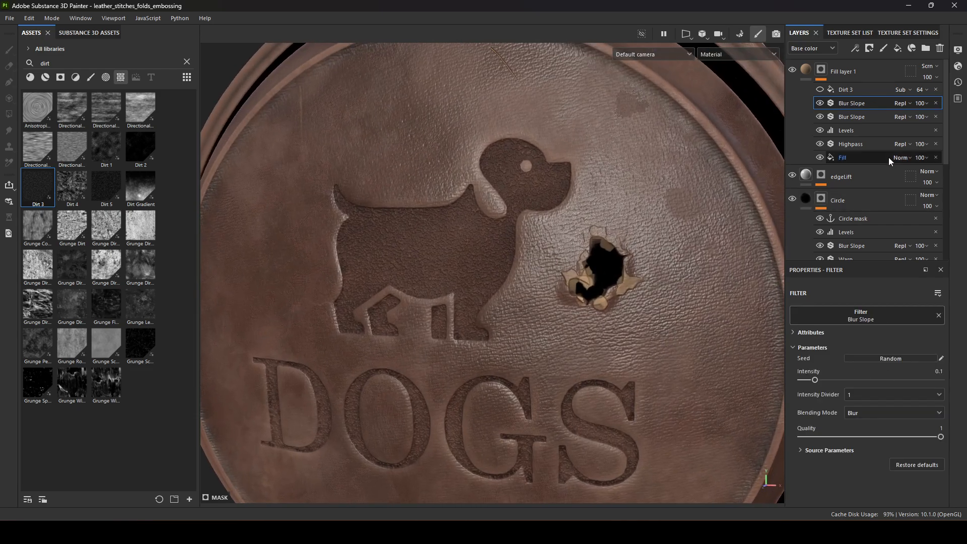
# With Fill layer 1's mask displayed, set the upper Blur Slope's source tiling to 4.36 and its intensity divider to 100
pyautogui.keyDown('alt'); pyautogui.click(821, 69); pyautogui.keyUp('alt')
pyautogui.click(821, 103)
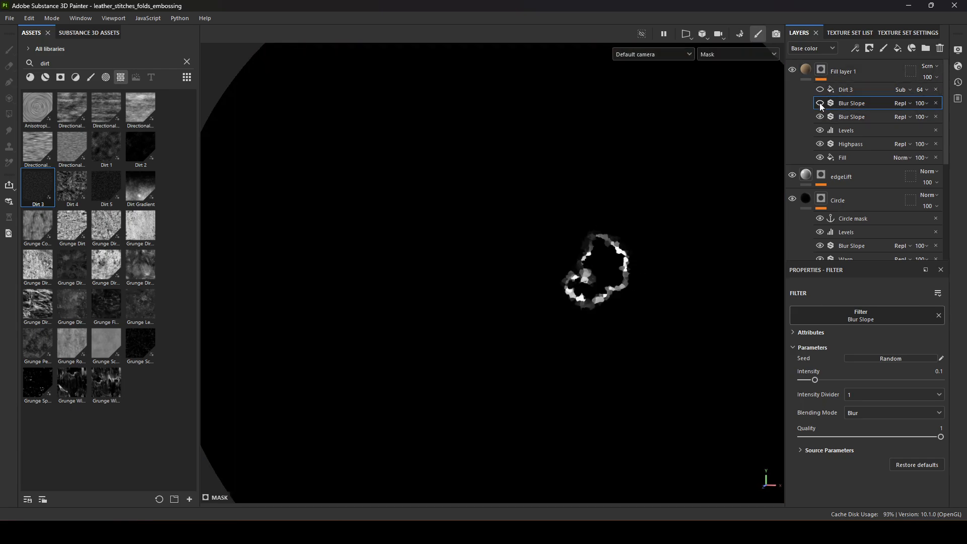
pyautogui.click(801, 450)
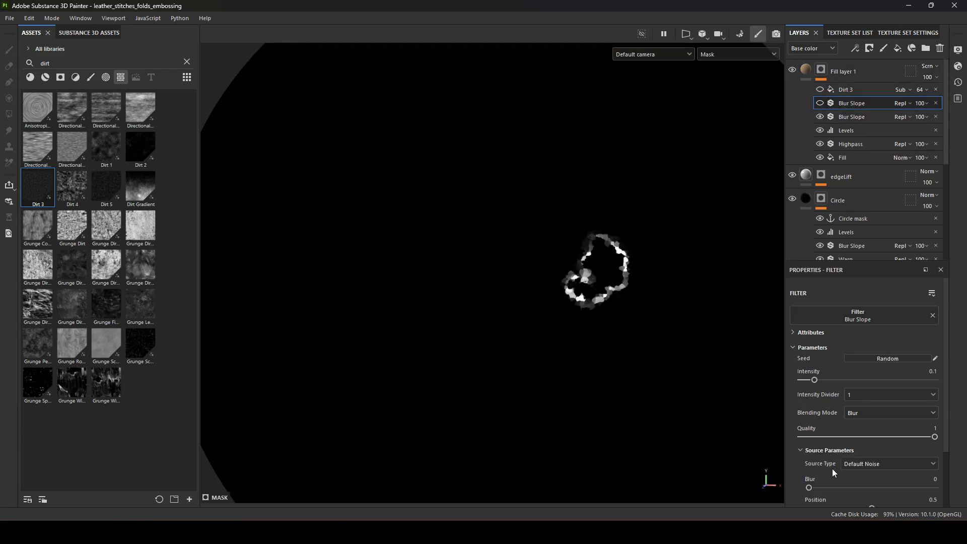
pyautogui.scroll(-2, 832, 468)
pyautogui.moveTo(816, 479); pyautogui.dragTo(854, 478)
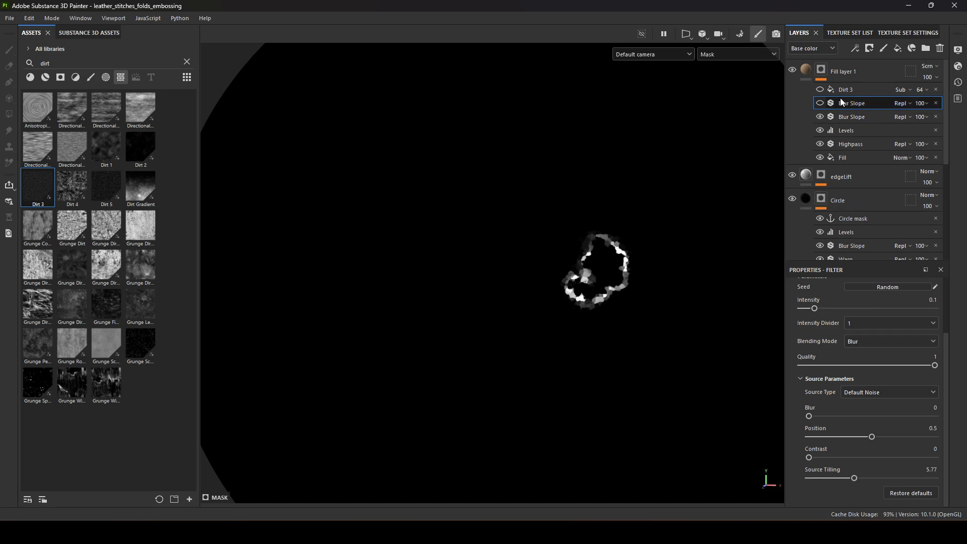
pyautogui.click(820, 102)
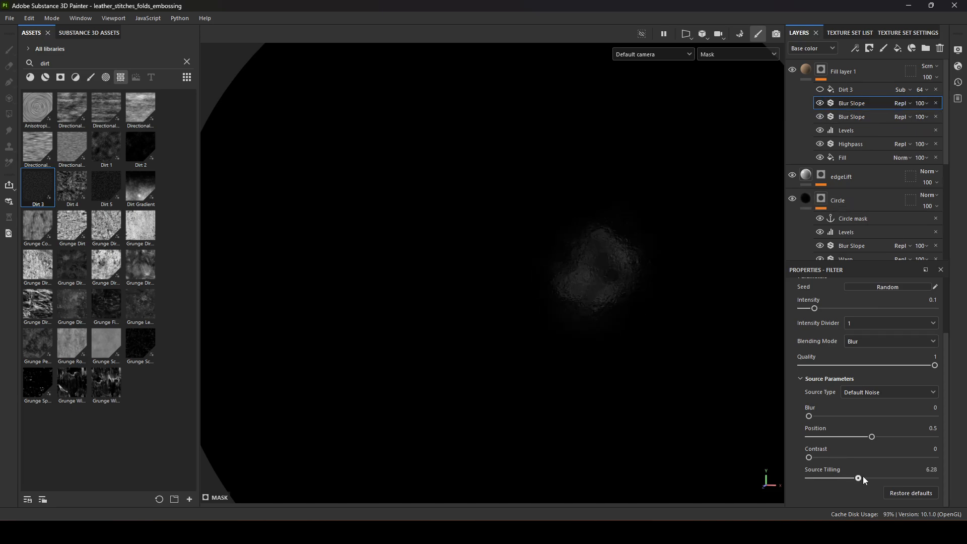
pyautogui.moveTo(855, 479); pyautogui.dragTo(844, 479)
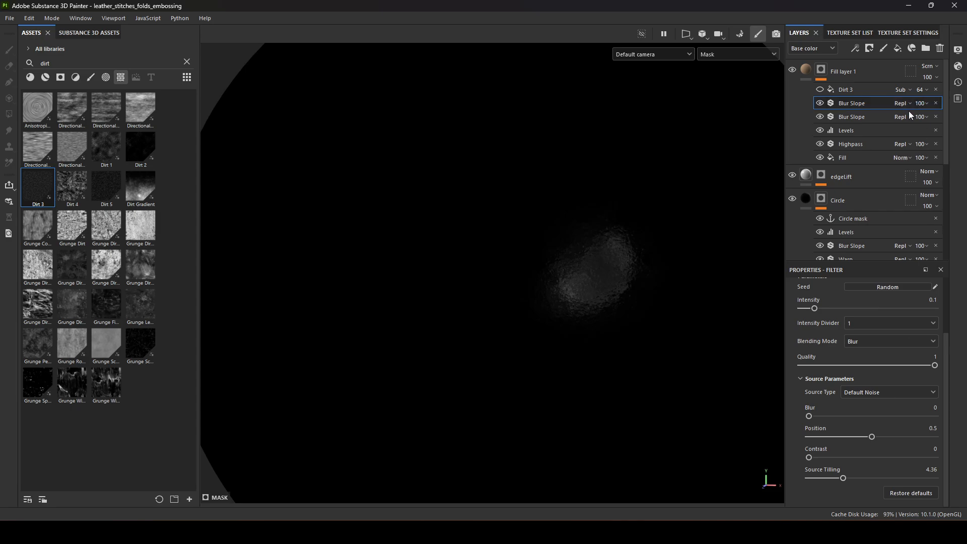
pyautogui.click(865, 321)
pyautogui.click(853, 355)
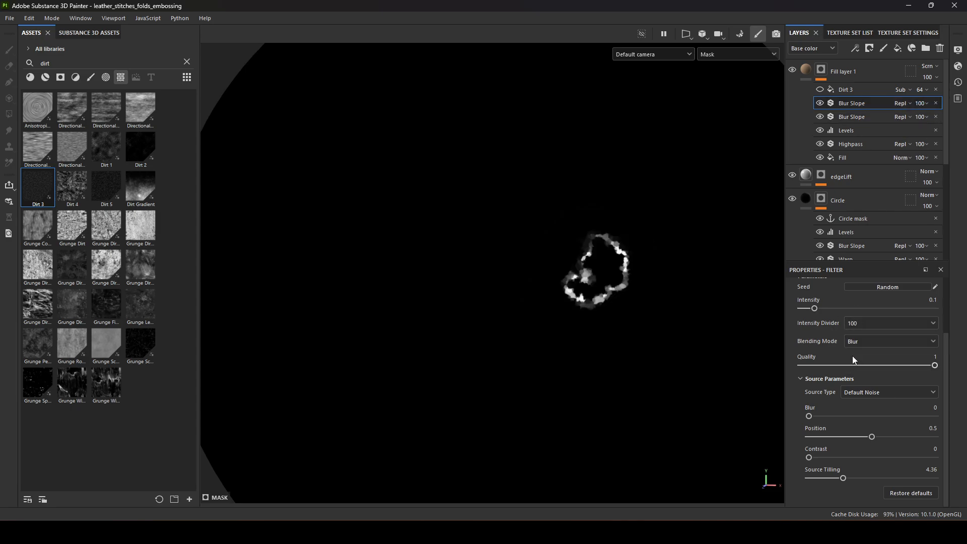
# Set the upper Blur Slope's intensity to 0.57 and source tiling to 4.68, comparing the mask with the filter off and on
pyautogui.click(821, 102)
pyautogui.click(821, 103)
pyautogui.moveTo(836, 478); pyautogui.dragTo(824, 479)
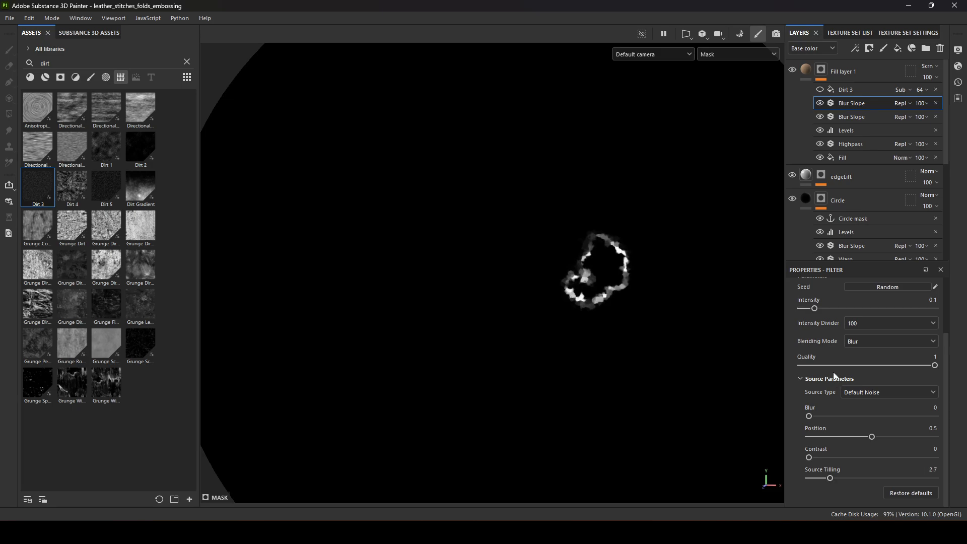
pyautogui.moveTo(815, 308); pyautogui.dragTo(877, 309)
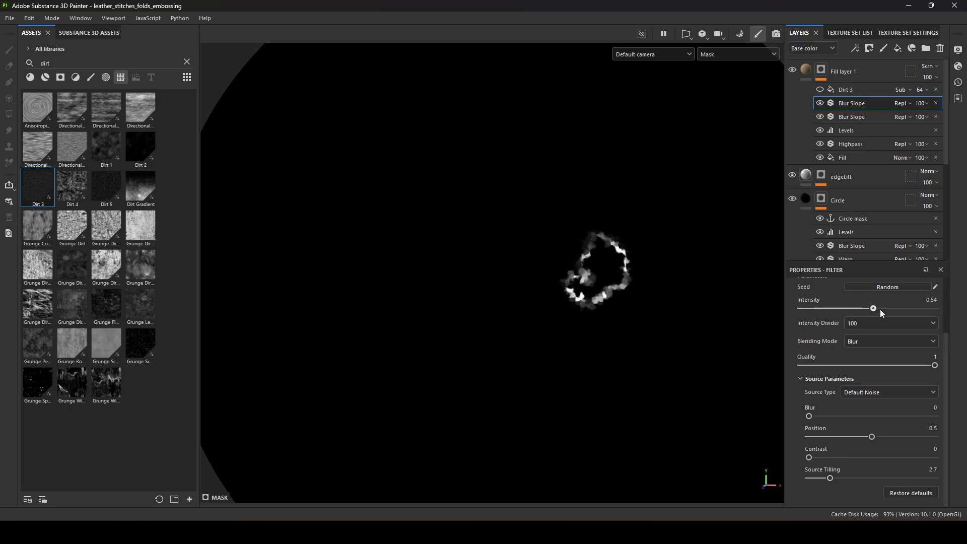
pyautogui.moveTo(829, 478); pyautogui.dragTo(846, 479)
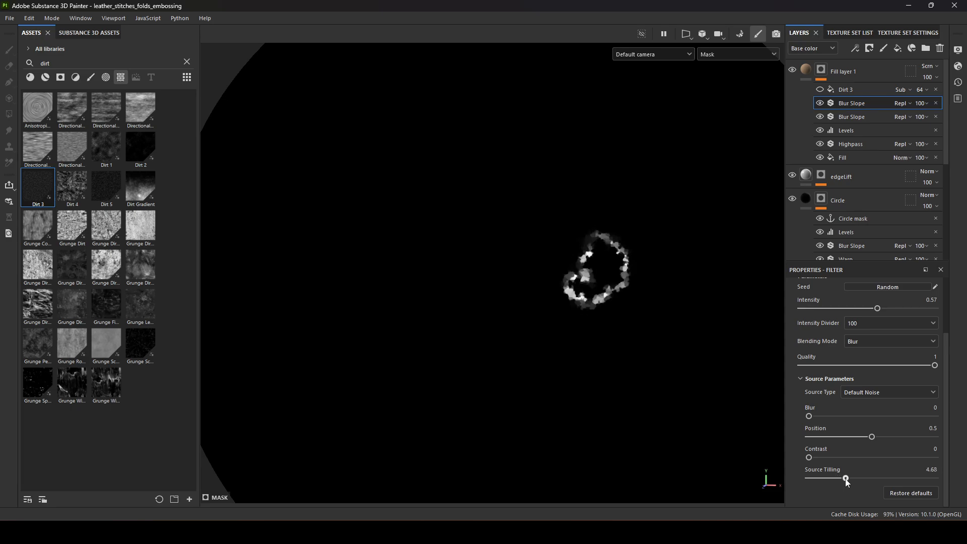
pyautogui.click(821, 103)
pyautogui.click(821, 103)
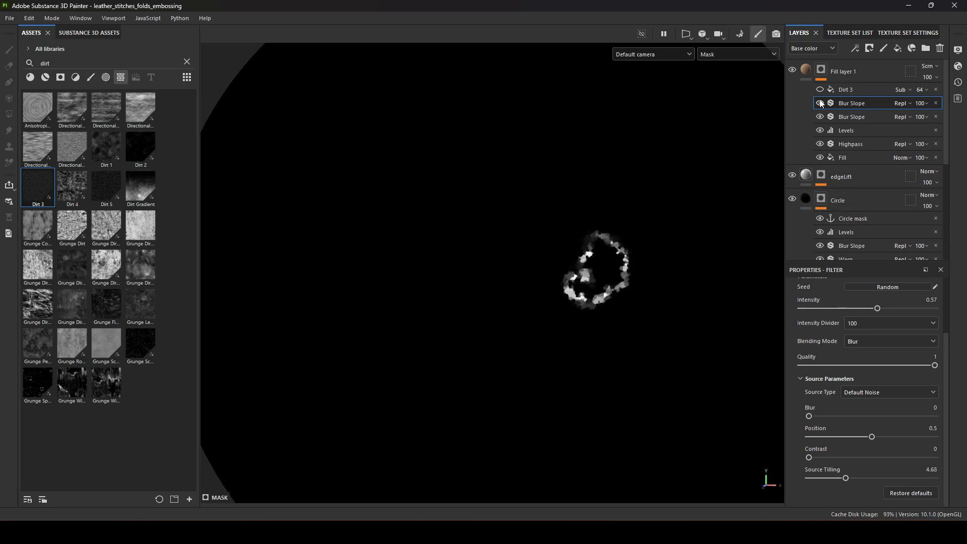
# Try the Linear dodge (Add) blending mode on the upper Blur Slope, check the material view, and restore Replace
pyautogui.click(905, 107)
pyautogui.click(911, 217)
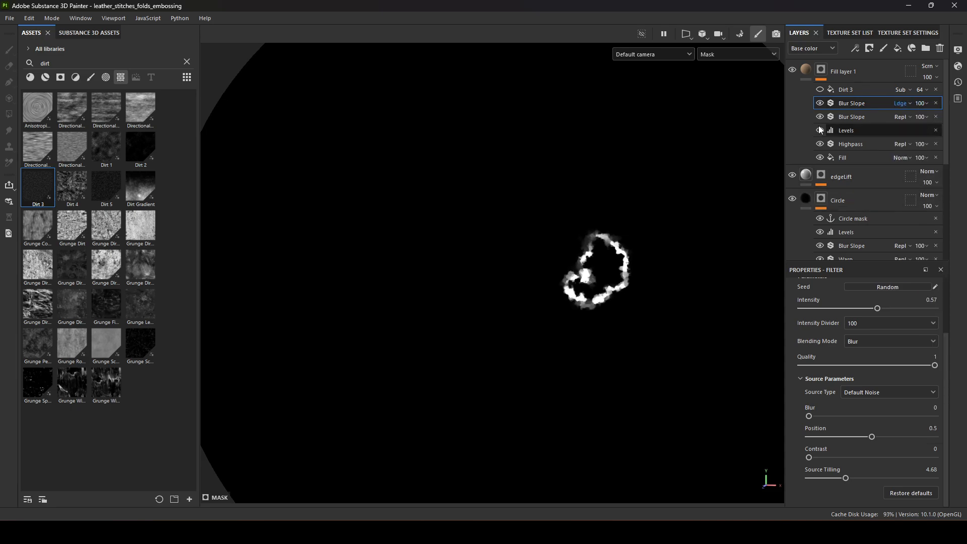
pyautogui.click(820, 104)
pyautogui.click(820, 104)
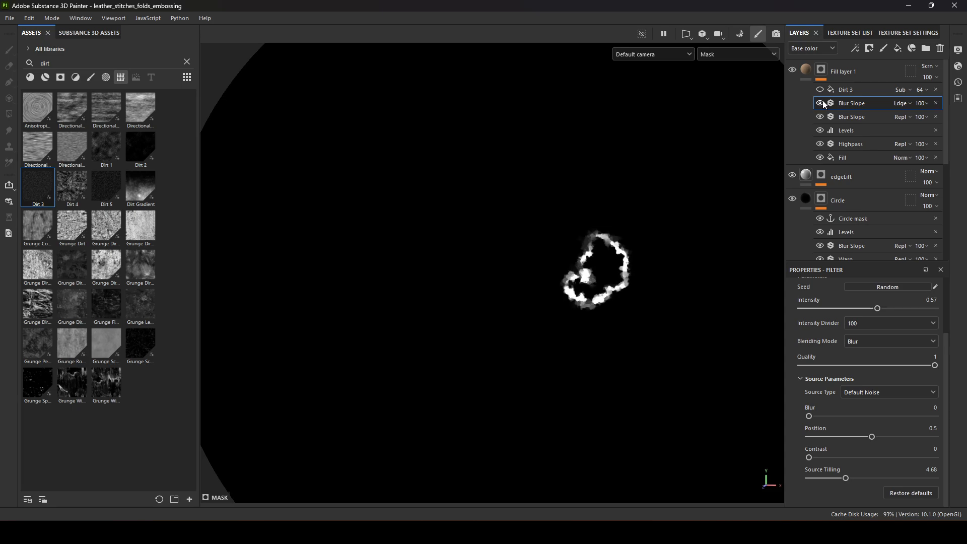
pyautogui.click(821, 103)
pyautogui.press('m')
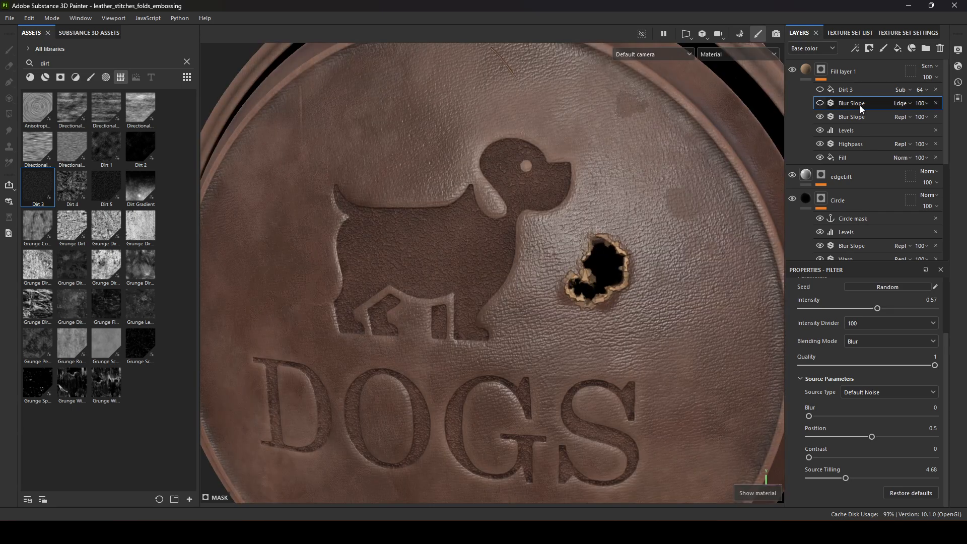
pyautogui.click(904, 103)
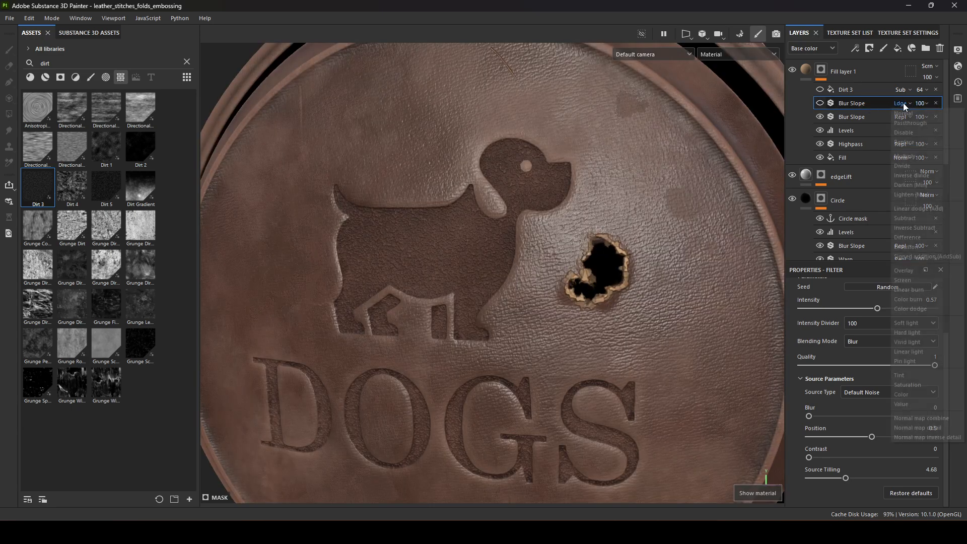
pyautogui.click(904, 140)
# Keep the upper Blur Slope enabled and set its blur to 0.08, source tiling to 9.67 and intensity to 0.464
pyautogui.click(821, 103)
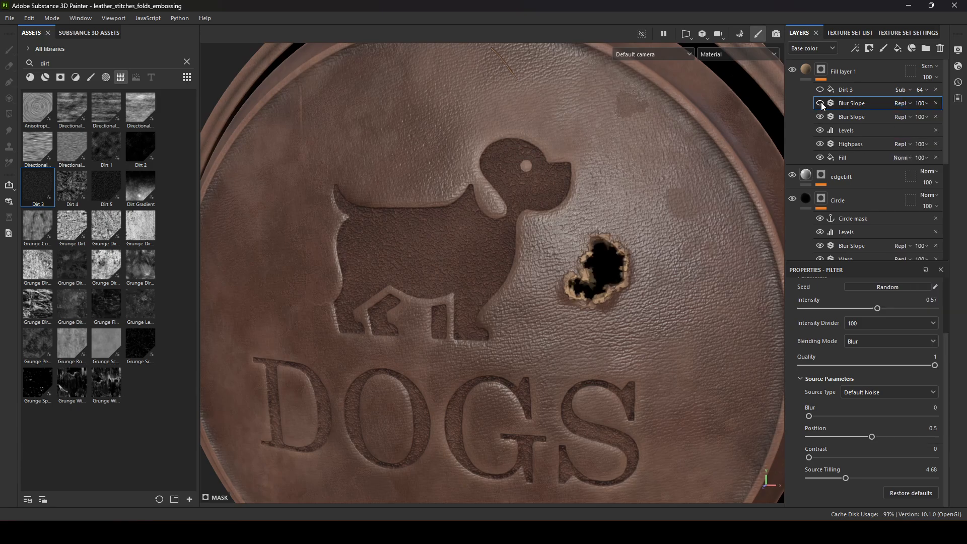
pyautogui.click(821, 103)
pyautogui.moveTo(812, 416)
pyautogui.mouseDown()
pyautogui.moveTo(823, 416)
pyautogui.moveTo(810, 416)
pyautogui.mouseUp()
pyautogui.moveTo(862, 479); pyautogui.dragTo(885, 478)
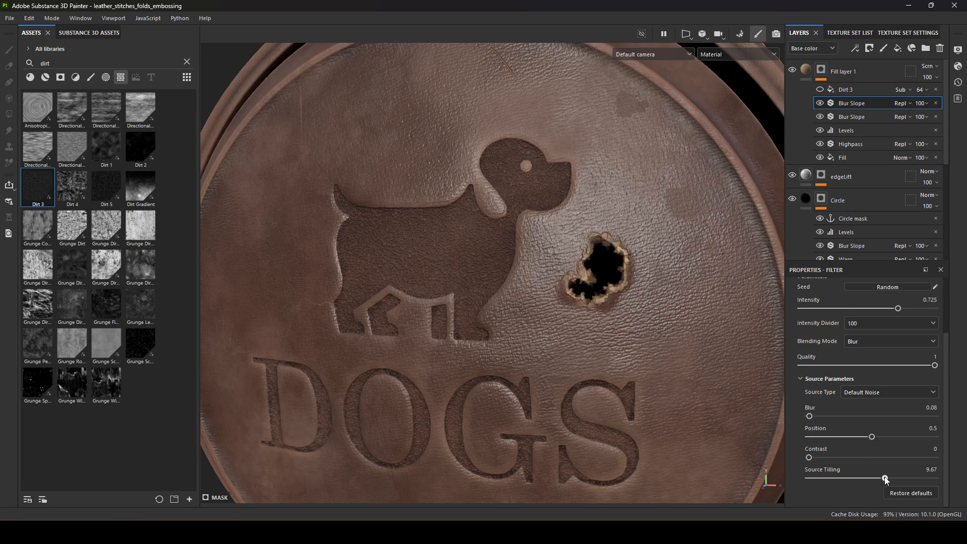
pyautogui.click(864, 308)
pyautogui.keyDown('alt'); pyautogui.moveTo(727, 313); pyautogui.dragTo(339, 241, button='right'); pyautogui.keyUp('alt')
pyautogui.moveTo(494, 319)
pyautogui.keyDown('alt'); pyautogui.mouseDown()
pyautogui.moveTo(497, 335)
pyautogui.moveTo(525, 337)
pyautogui.moveTo(512, 317)
pyautogui.mouseUp(); pyautogui.keyUp('alt')
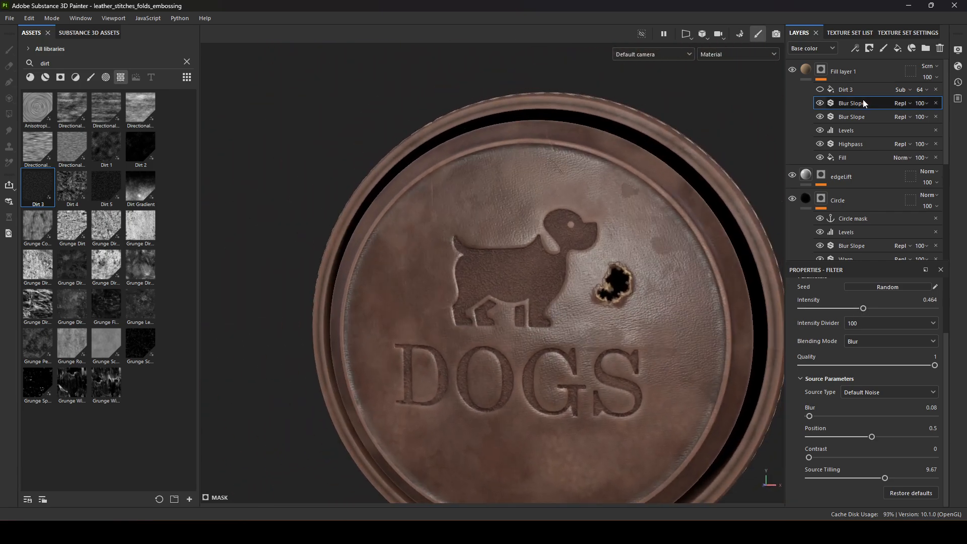
# Re-enable the Dirt 3 effect in Fill layer 1 while viewing its mask, and return to the material view
pyautogui.keyDown('alt'); pyautogui.click(821, 72); pyautogui.keyUp('alt')
pyautogui.click(821, 89)
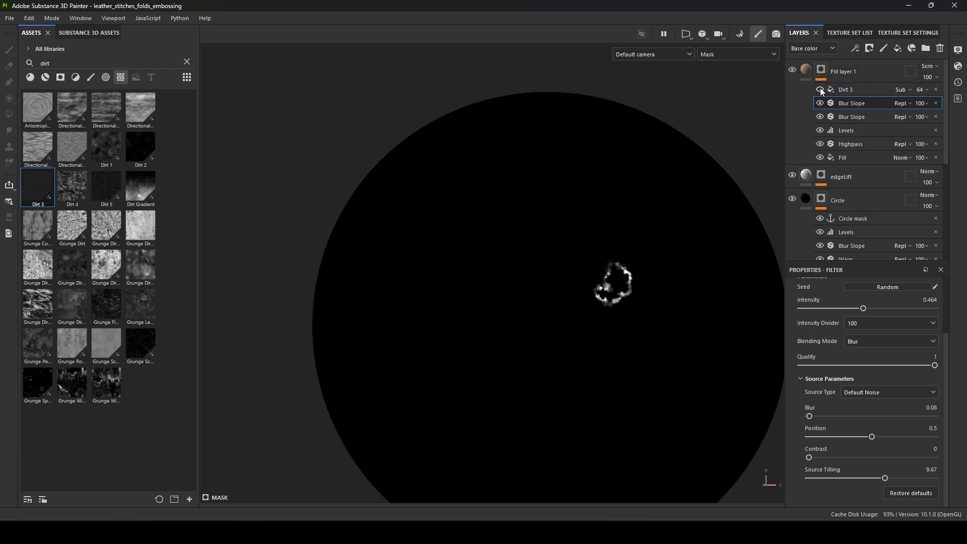
pyautogui.press('m')
# Add a Paint effect to Fill layer 1's mask and place it above Dirt 3
pyautogui.rightClick(864, 107)
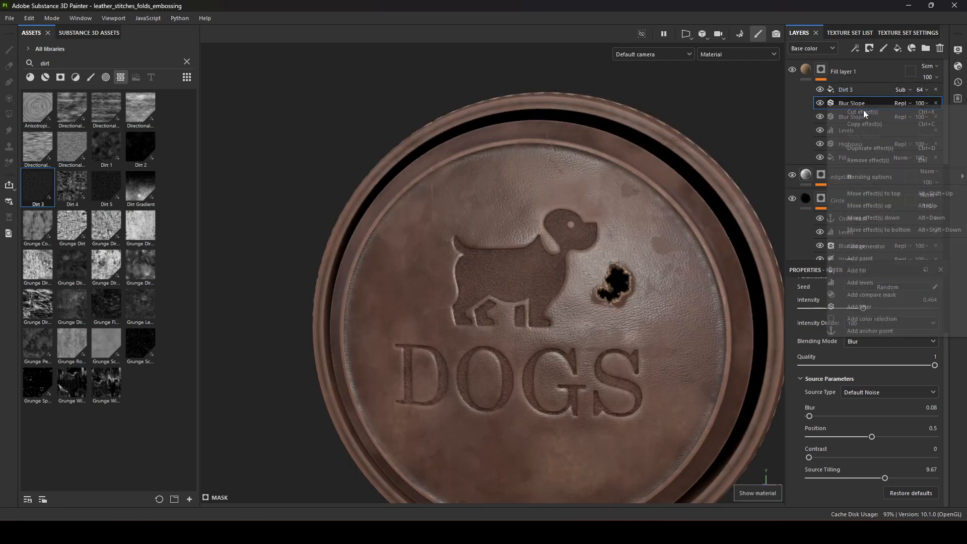
pyautogui.click(861, 259)
pyautogui.moveTo(859, 100)
pyautogui.mouseDown()
pyautogui.moveTo(855, 77)
pyautogui.moveTo(852, 89)
pyautogui.mouseUp()
# Paint black in the mask to remove the light rim along the burn hole's upper-left edge, and check the hole from several angles
pyautogui.scroll(2, 750, 320)
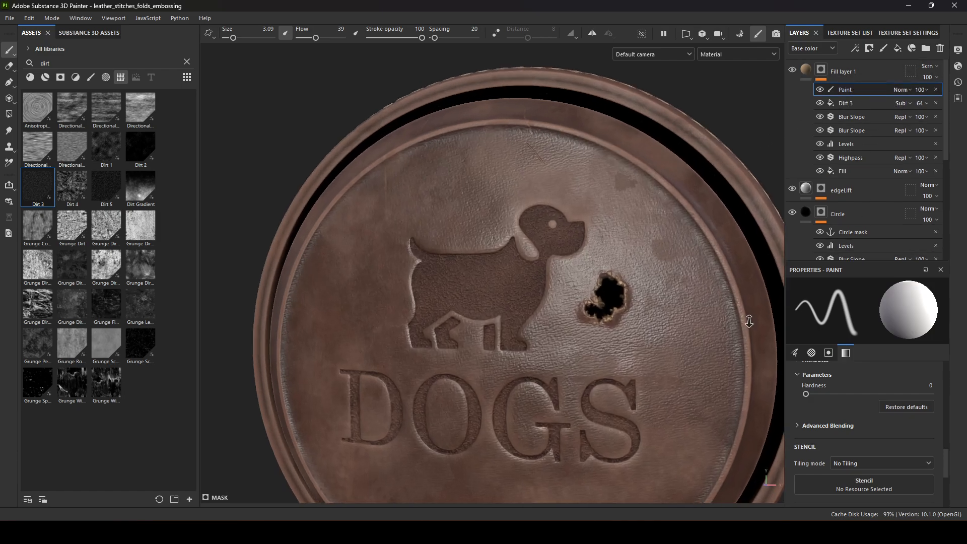
pyautogui.keyDown('alt'); pyautogui.moveTo(750, 321); pyautogui.dragTo(725, 338); pyautogui.keyUp('alt')
pyautogui.press('x')
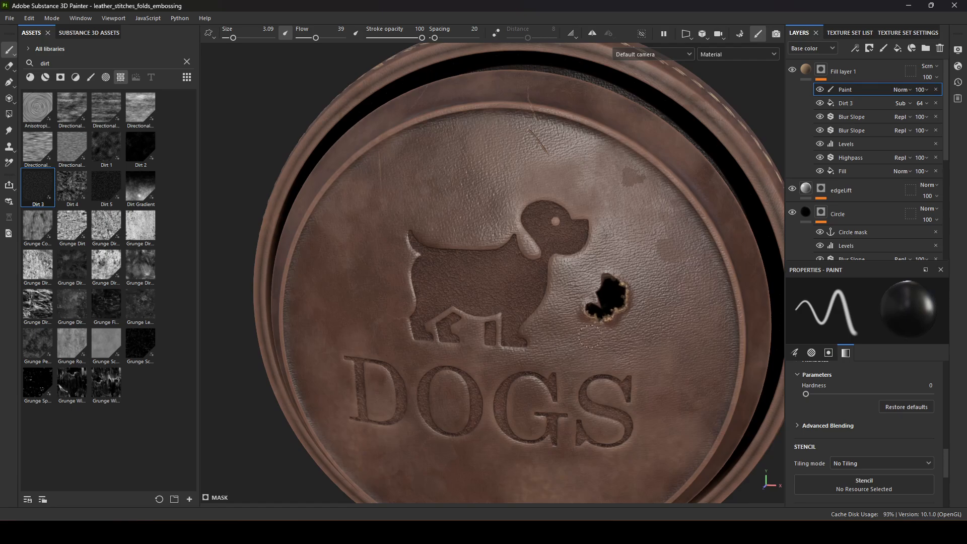
pyautogui.scroll(3, 641, 328)
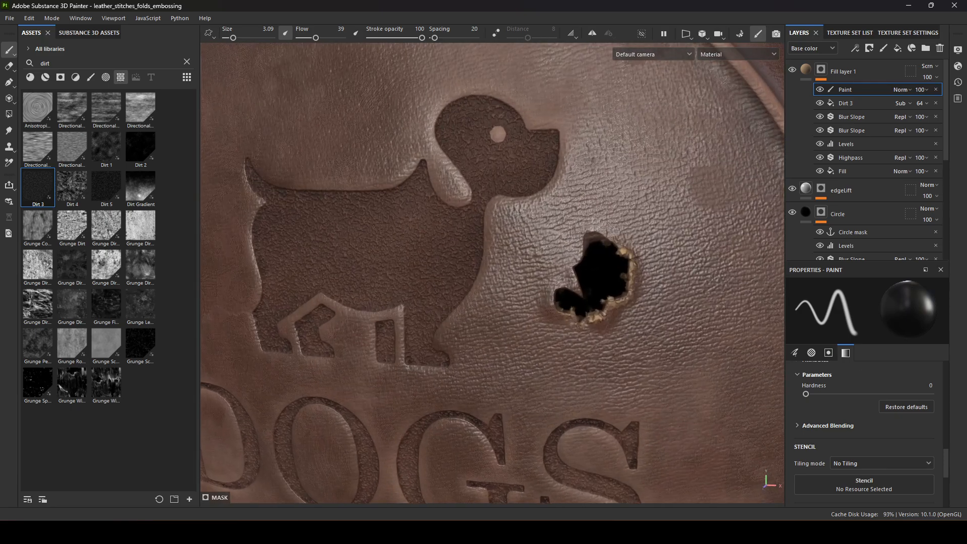
pyautogui.keyDown('alt'); pyautogui.moveTo(359, 268); pyautogui.dragTo(438, 383); pyautogui.keyUp('alt')
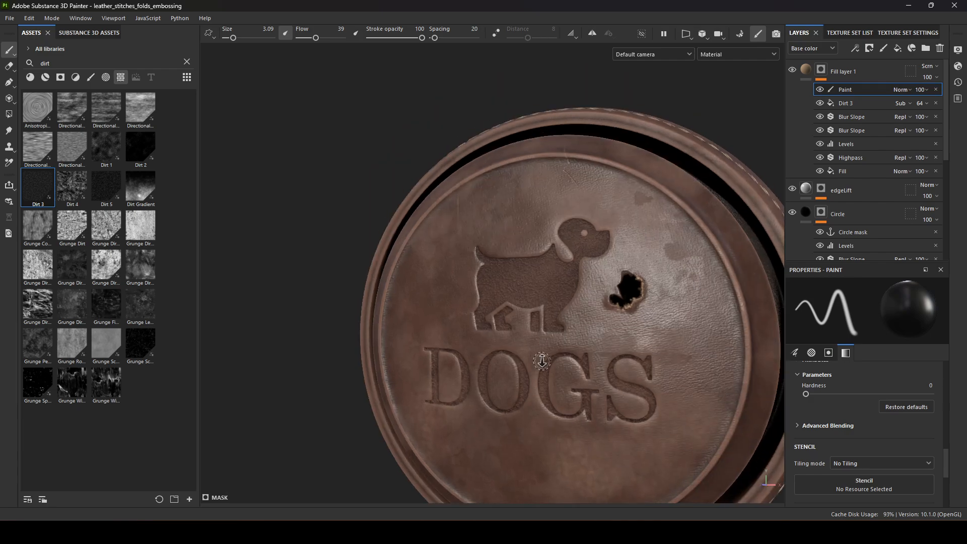
pyautogui.keyDown('alt'); pyautogui.moveTo(438, 383); pyautogui.dragTo(443, 358, button='right'); pyautogui.keyUp('alt')
pyautogui.keyDown('alt'); pyautogui.moveTo(443, 358); pyautogui.dragTo(466, 370); pyautogui.keyUp('alt')
pyautogui.keyDown('alt'); pyautogui.moveTo(466, 370); pyautogui.dragTo(655, 439, button='right'); pyautogui.keyUp('alt')
pyautogui.keyDown('alt'); pyautogui.moveTo(655, 439); pyautogui.dragTo(577, 431, button='middle'); pyautogui.keyUp('alt')
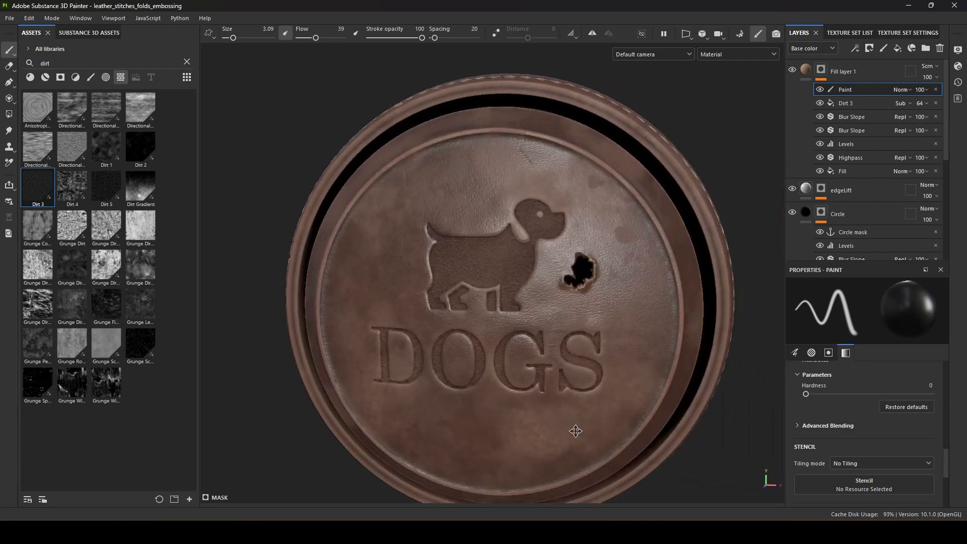
pyautogui.keyDown('alt'); pyautogui.moveTo(576, 432); pyautogui.dragTo(443, 433); pyautogui.keyUp('alt')
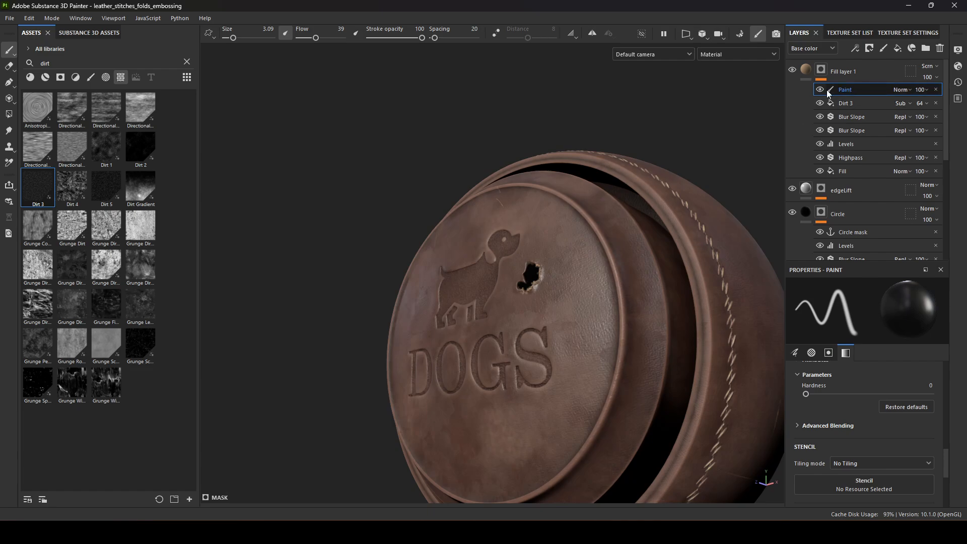
# Set Fill layer 1's height to 0.2653 and review the raised hole edge on the whole lid
pyautogui.click(797, 71)
pyautogui.scroll(-3, 864, 373)
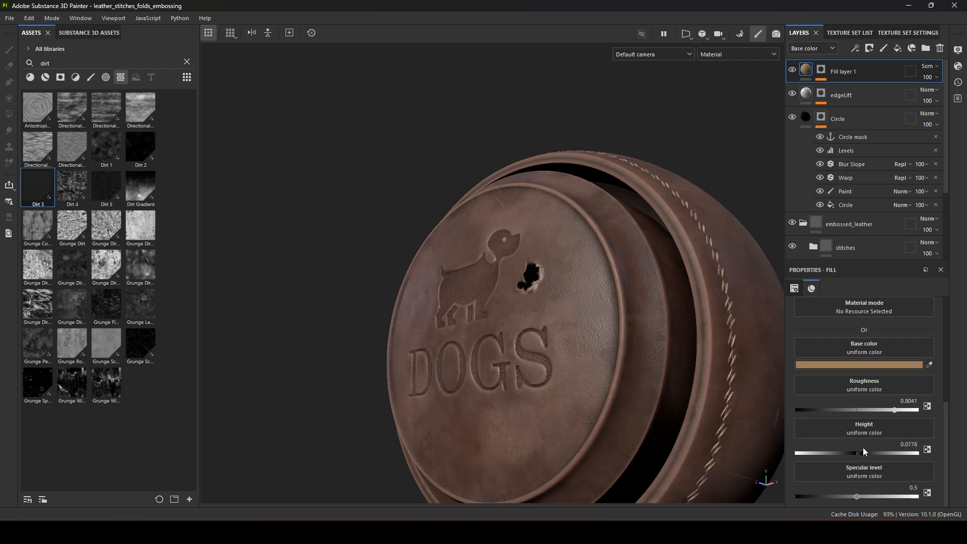
pyautogui.moveTo(863, 448); pyautogui.dragTo(874, 448)
pyautogui.keyDown('alt'); pyautogui.moveTo(524, 398); pyautogui.dragTo(579, 418); pyautogui.keyUp('alt')
pyautogui.scroll(-2, 578, 419)
pyautogui.keyDown('alt'); pyautogui.moveTo(447, 392); pyautogui.dragTo(625, 252); pyautogui.keyUp('alt')
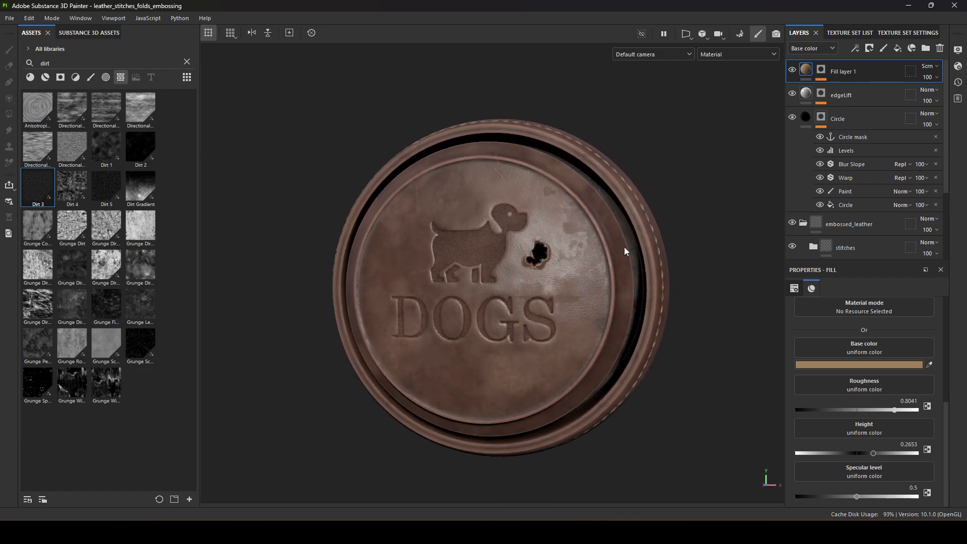
pyautogui.keyDown('alt'); pyautogui.moveTo(507, 291); pyautogui.dragTo(565, 318, button='middle'); pyautogui.keyUp('alt')
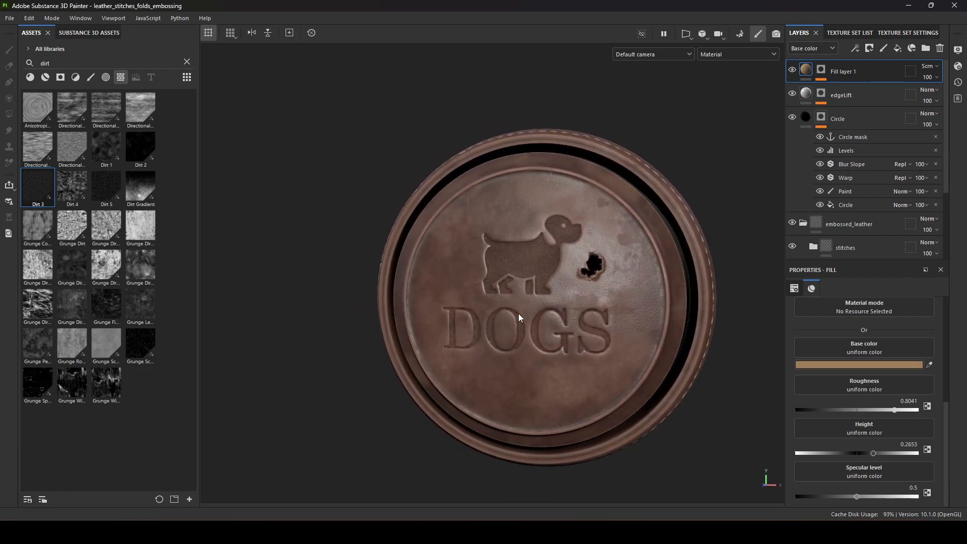